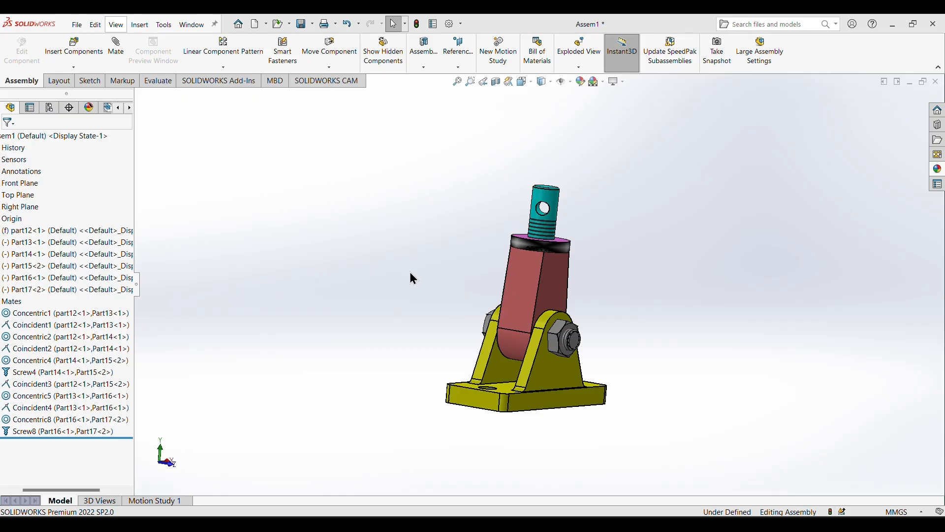
Inspect the finished jack assembly and switch to the Photos viewer to examine the machinist's jack part drawing.
middle_drag(421, 286, 533, 419)
key(alt+Tab)
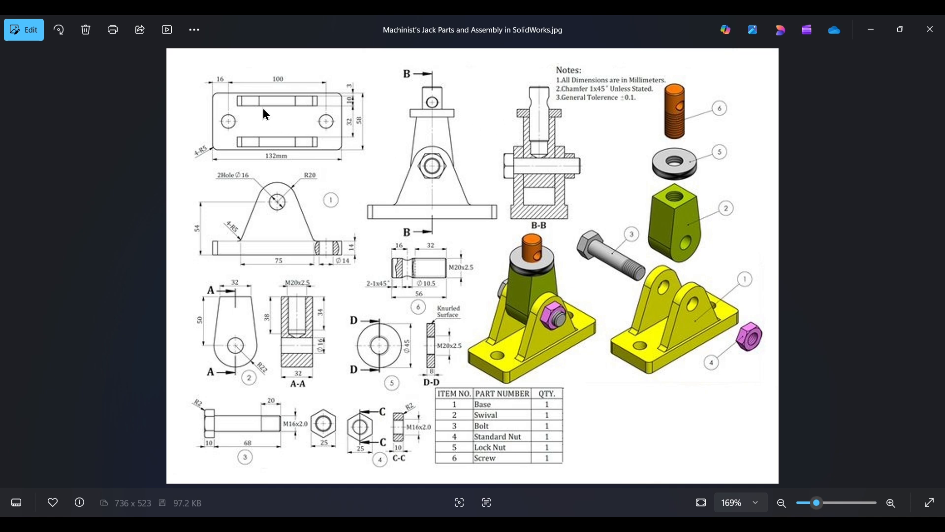
scroll(196, 132, up, 3)
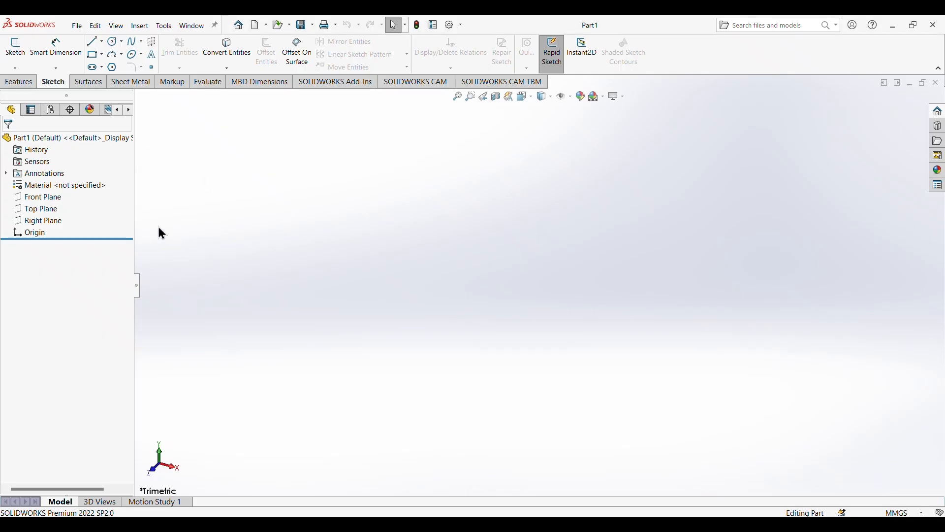
Start a sketch on the Front Plane and draw a center rectangle about 249 mm wide from the origin.
click(49, 196)
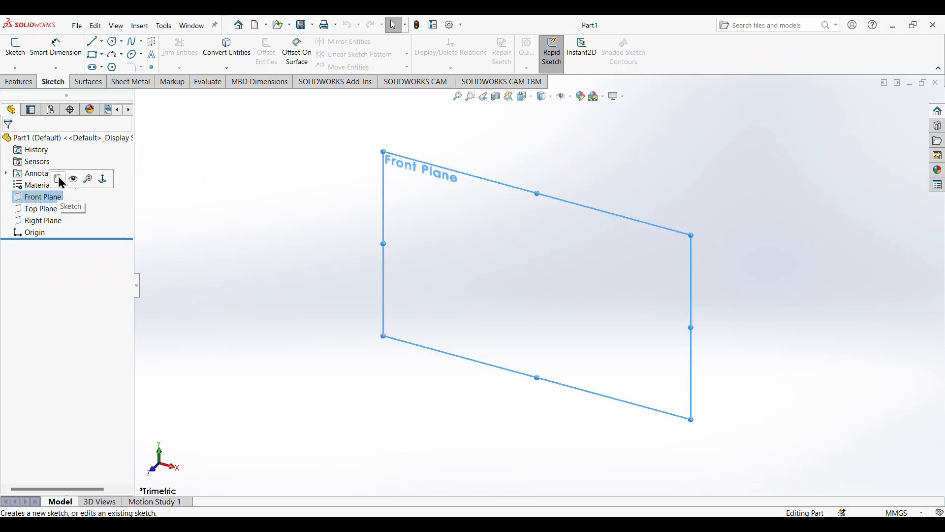
click(58, 180)
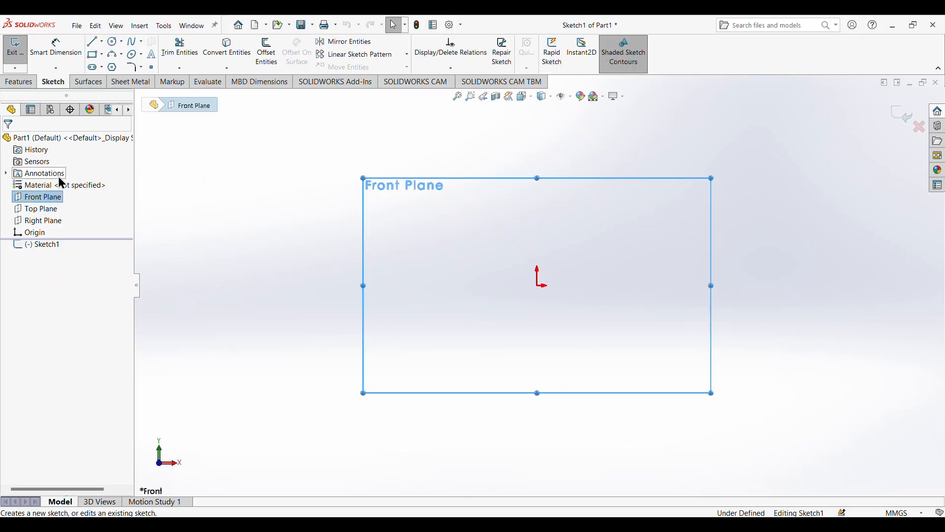
click(291, 211)
click(102, 55)
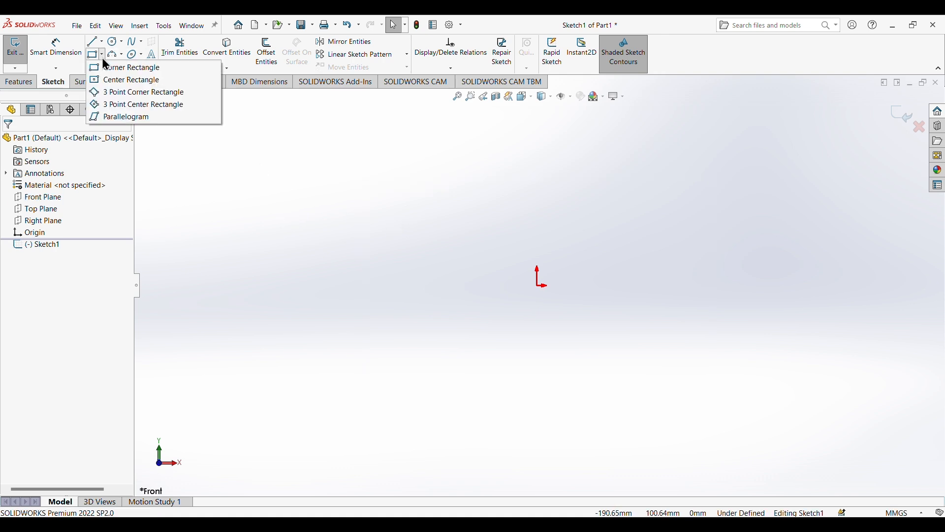
click(116, 78)
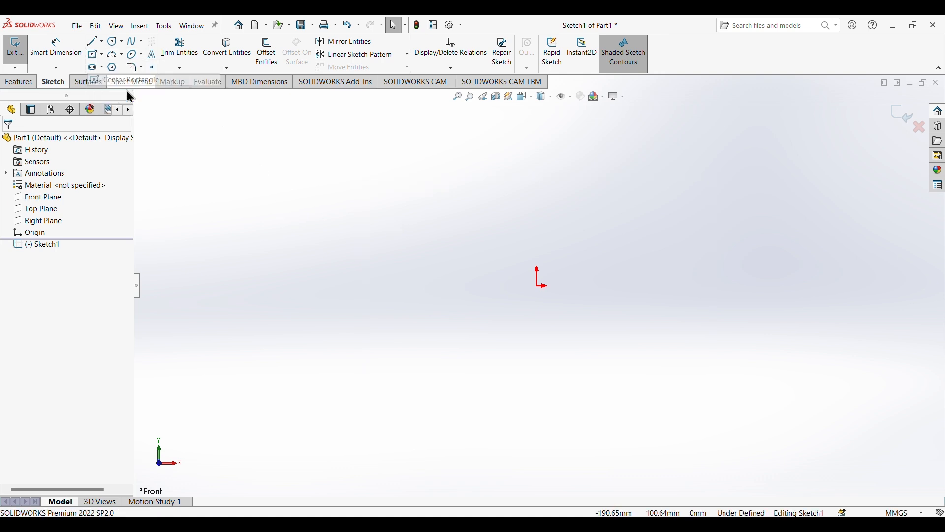
click(541, 285)
click(783, 391)
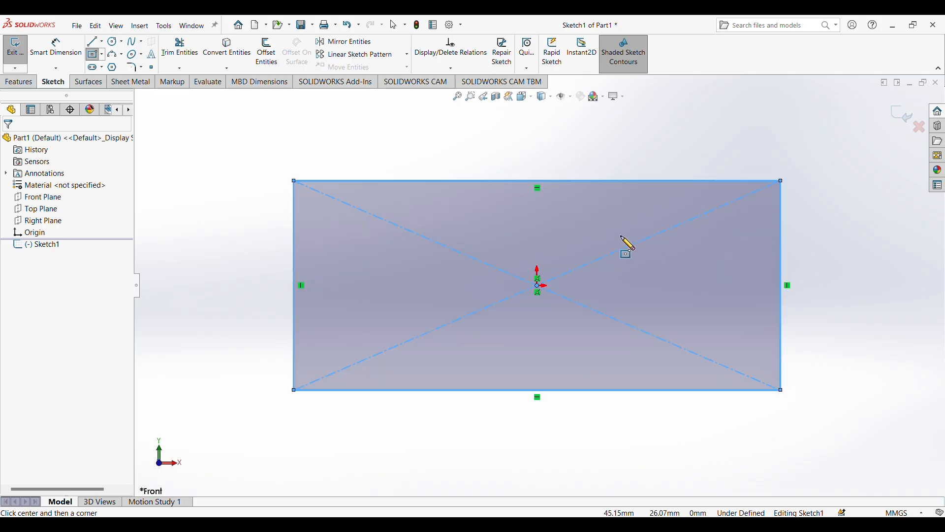
right_click(627, 246)
click(640, 245)
click(382, 178)
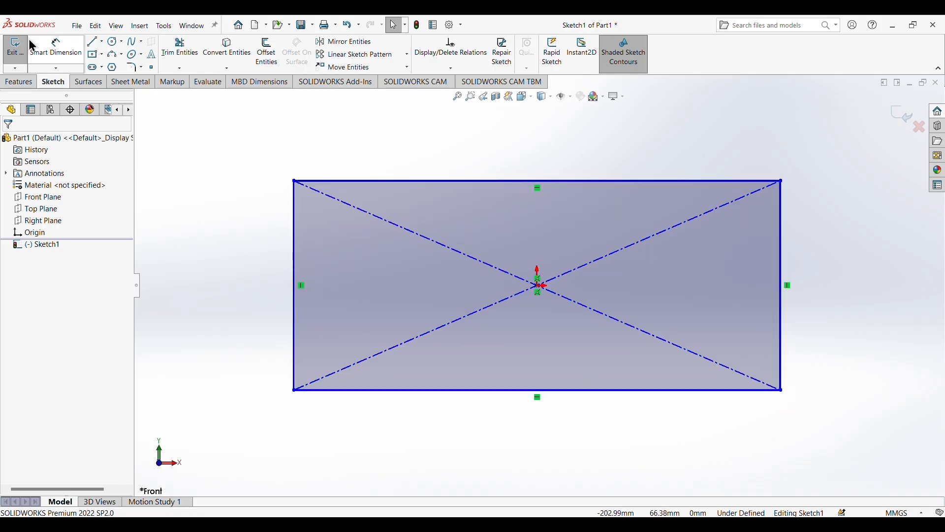
Dimension the rectangle to 132 mm wide and 58 mm high.
click(56, 49)
click(501, 400)
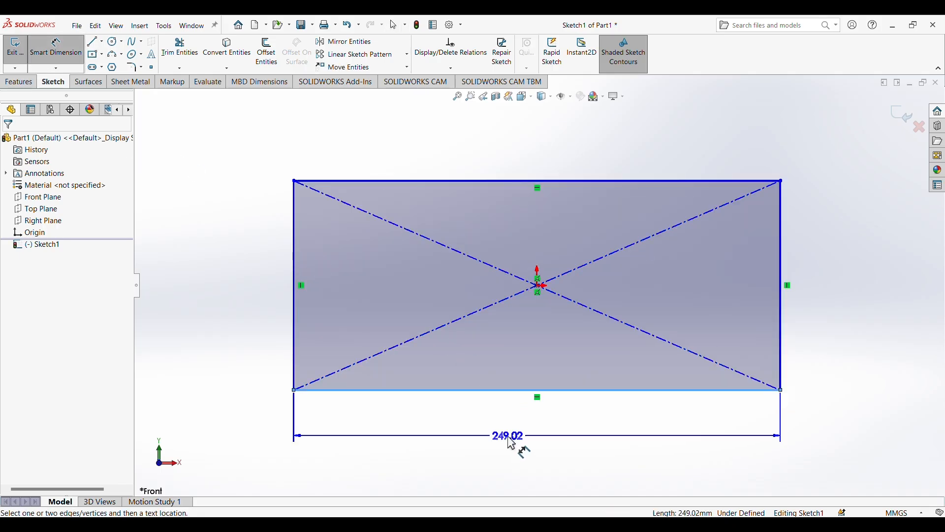
click(508, 439)
text(130)
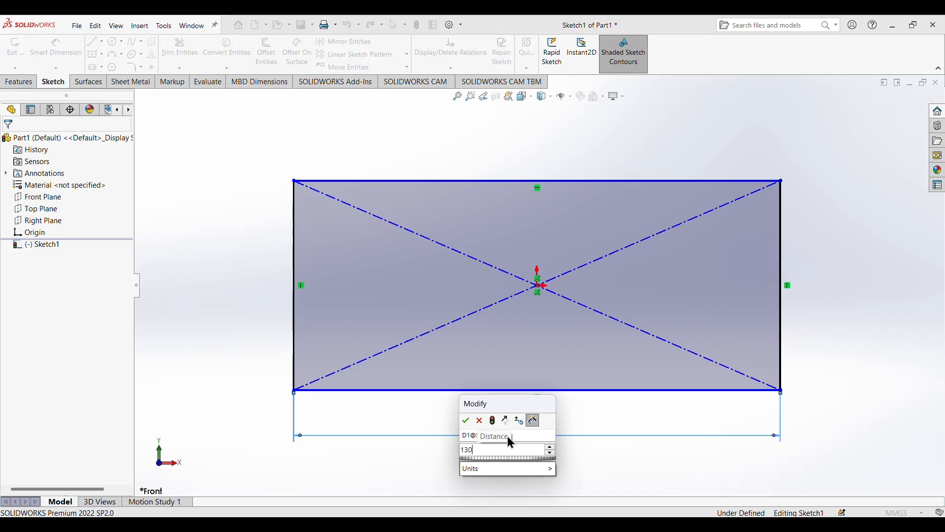
key(BackSpace)
text(2)
key(Return)
click(781, 253)
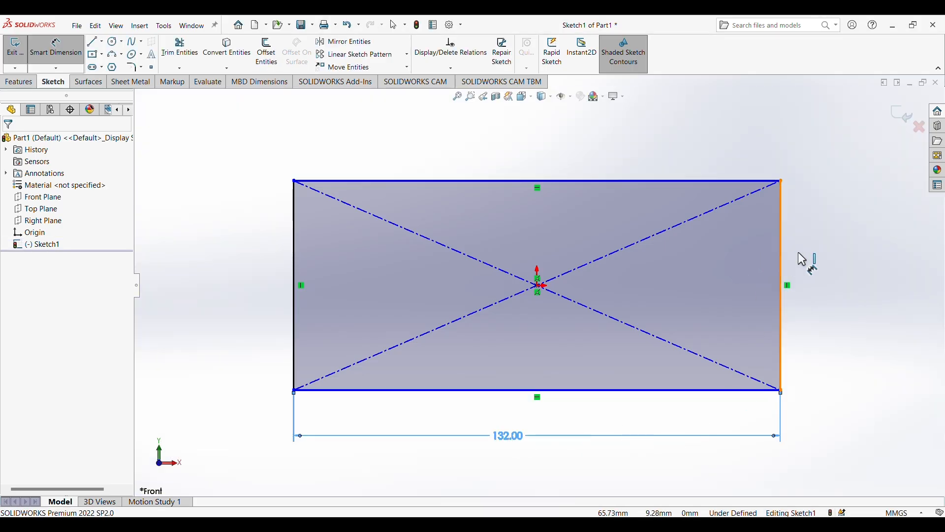
click(840, 320)
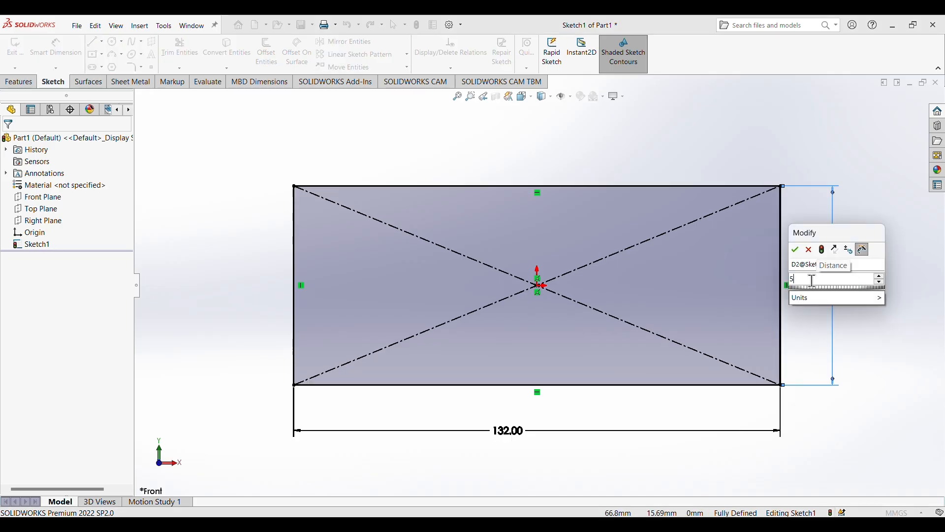
text(58)
key(Return)
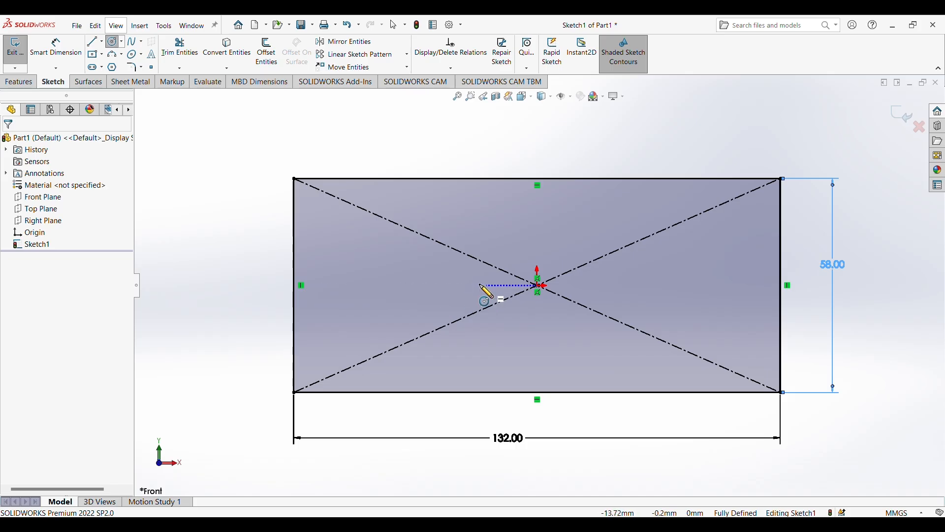
Sketch two circles level with the origin near the rectangle's left and right ends, about 16 mm and 17 mm in diameter.
click(337, 285)
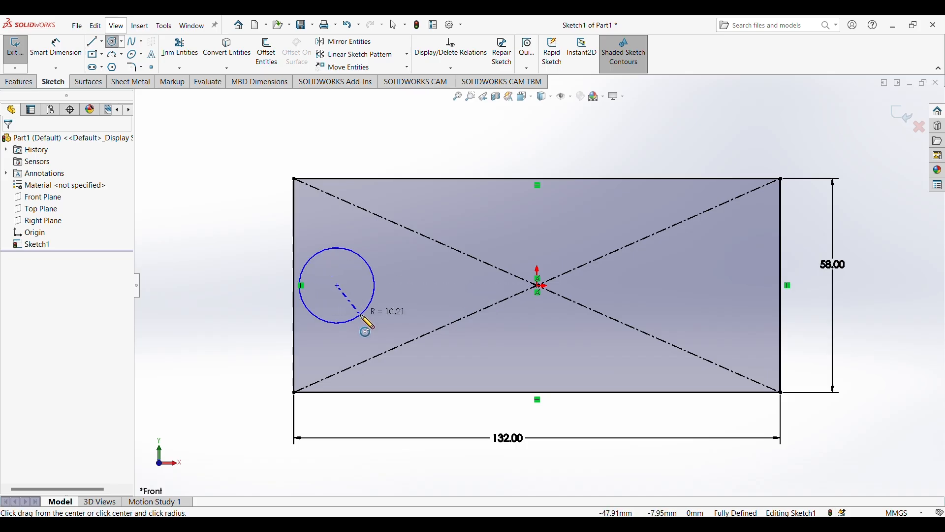
click(360, 306)
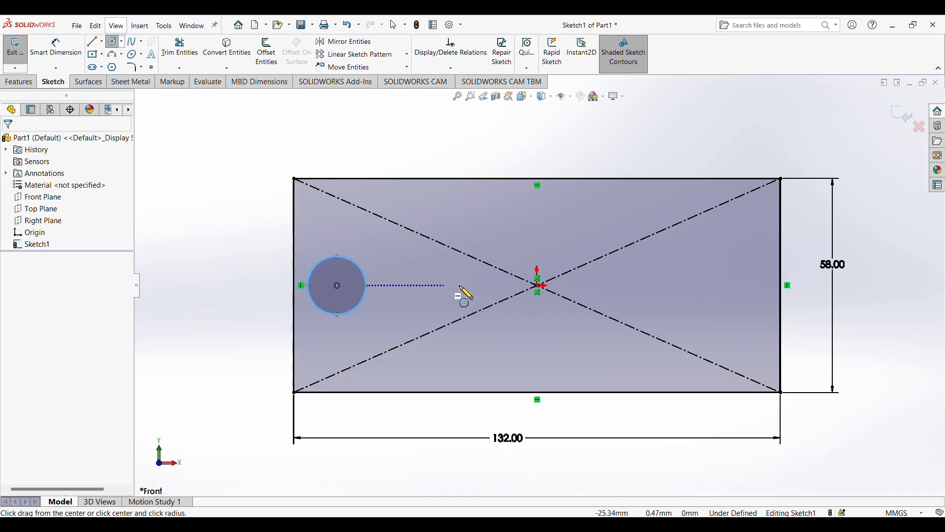
click(718, 285)
click(741, 308)
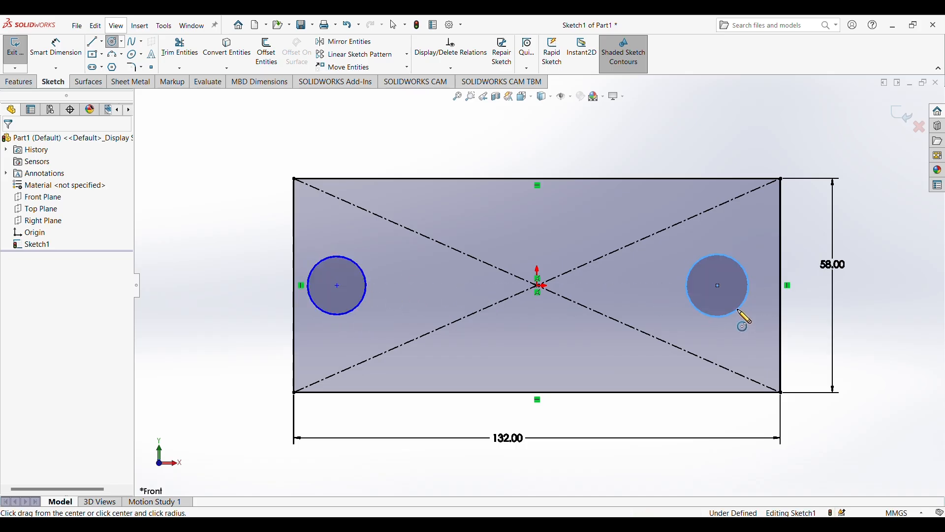
Set the left circle's diameter to 14 mm.
click(53, 47)
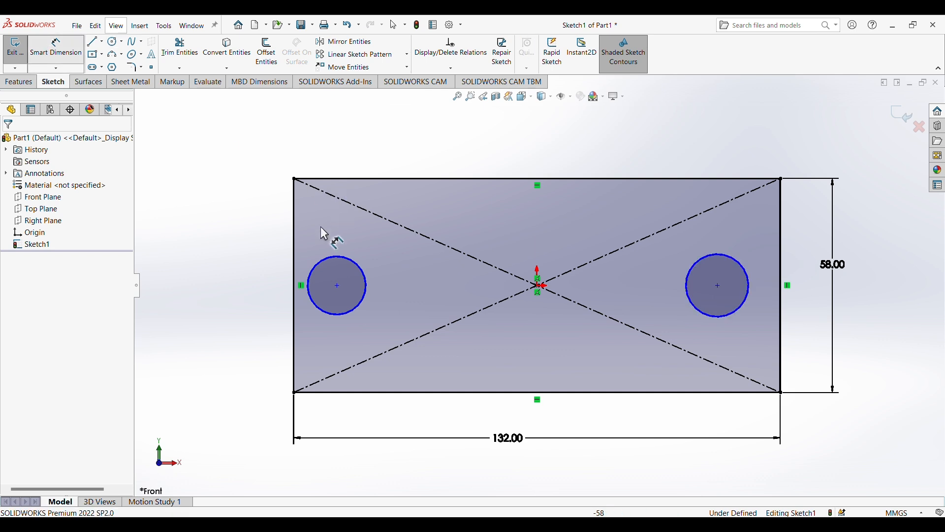
click(319, 262)
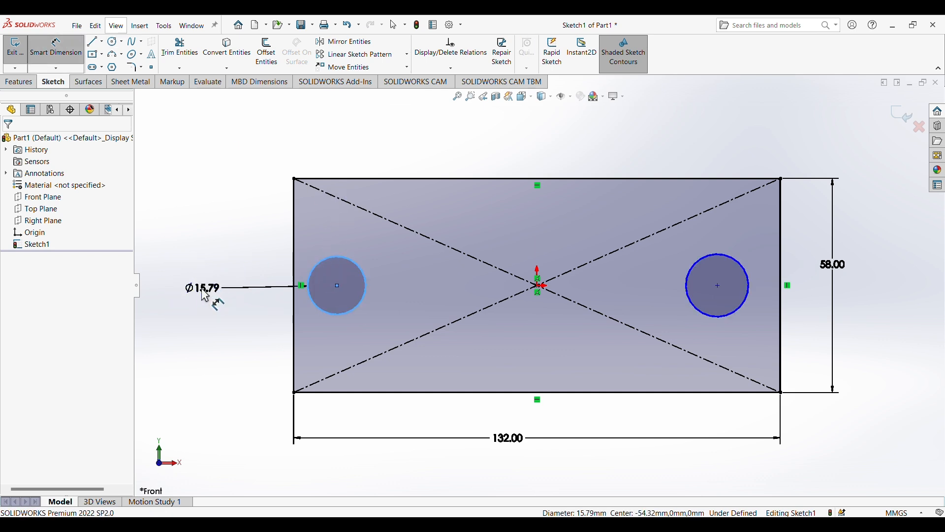
click(205, 295)
text(14)
key(Return)
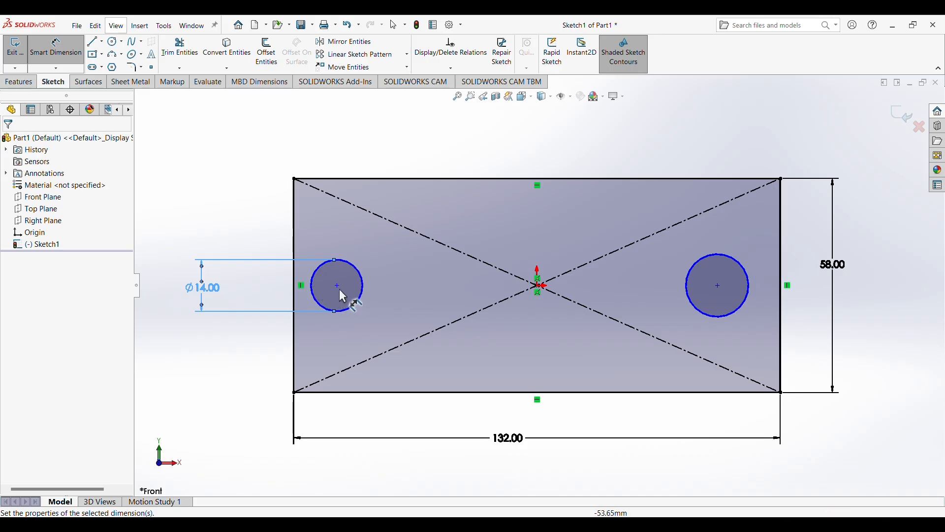
Dimension the left circle's center 16 mm from the rectangle's left edge and 50 mm from the origin.
click(337, 285)
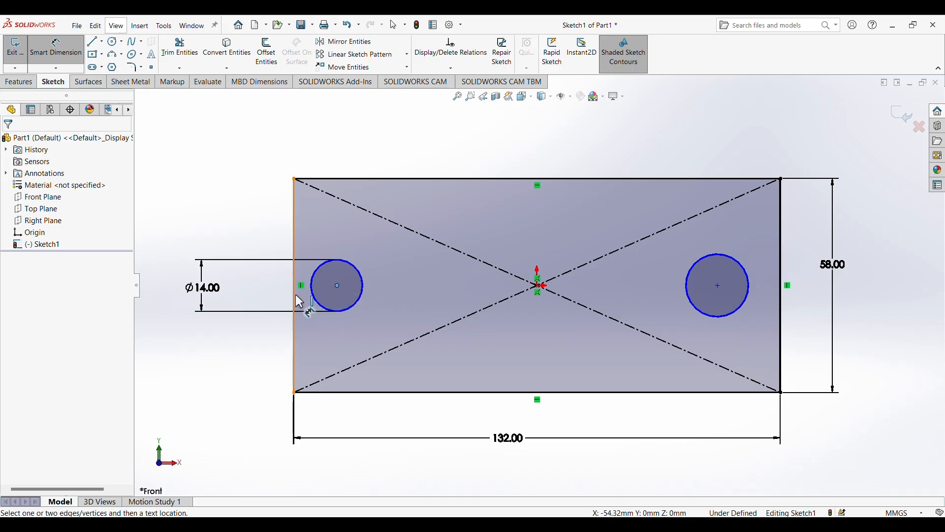
click(295, 299)
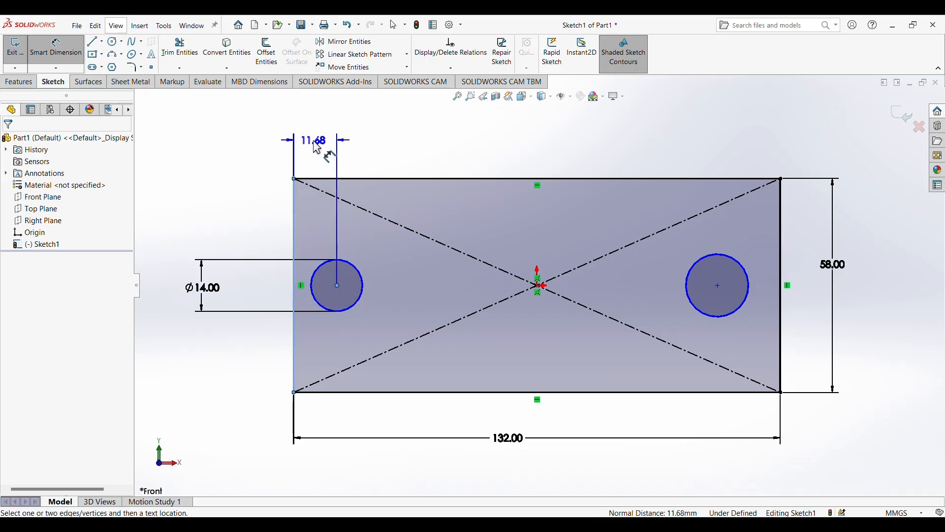
click(318, 146)
text(14)
key(Return)
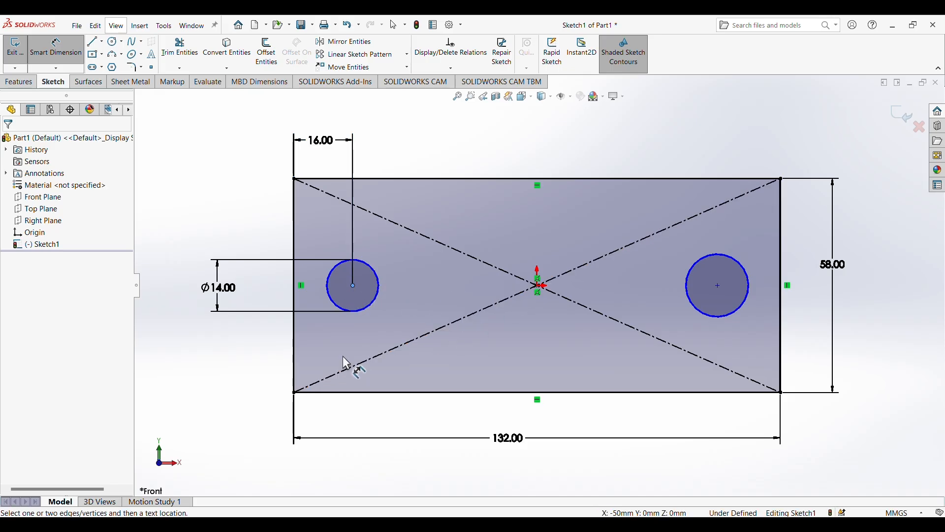
click(537, 285)
click(562, 125)
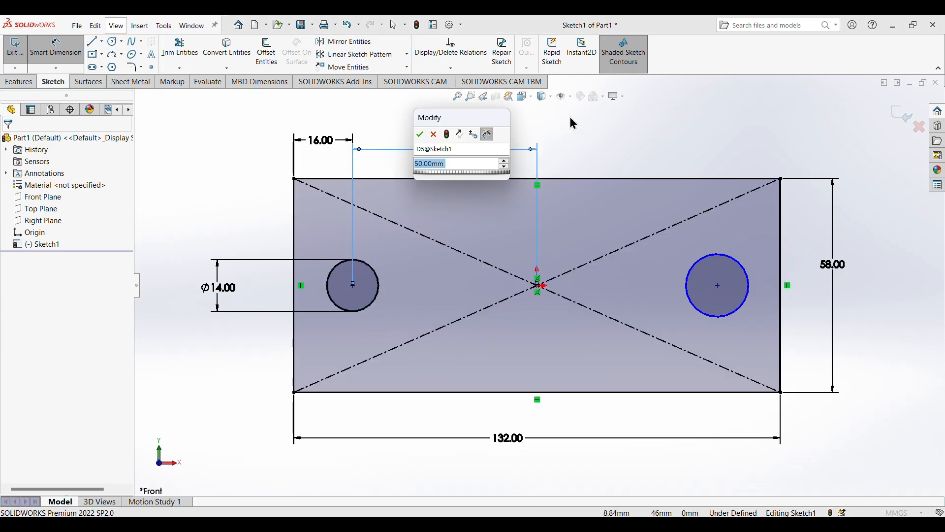
click(421, 135)
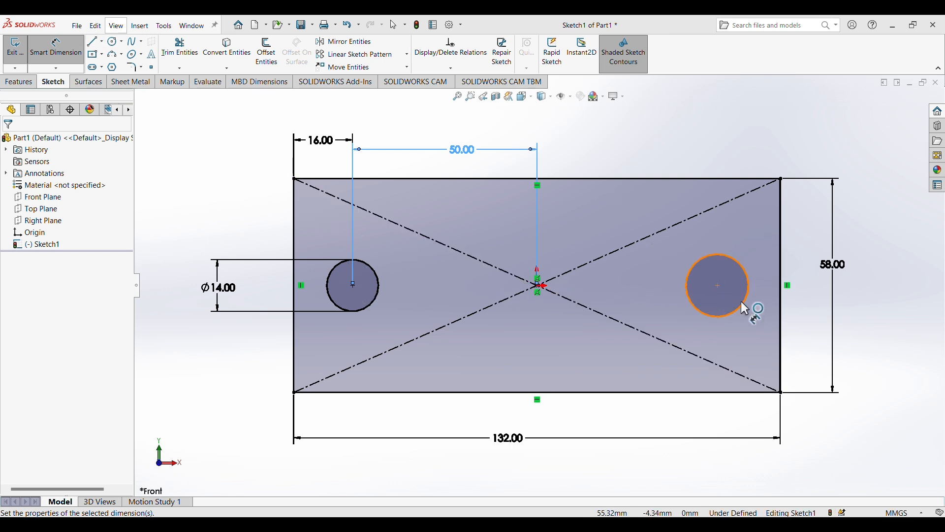
Set the right circle's diameter to 14 mm.
click(726, 260)
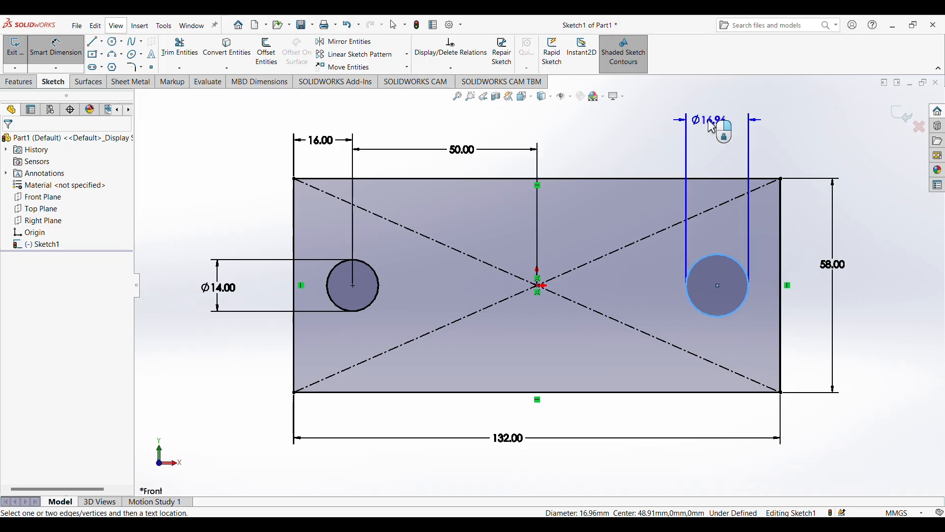
click(713, 128)
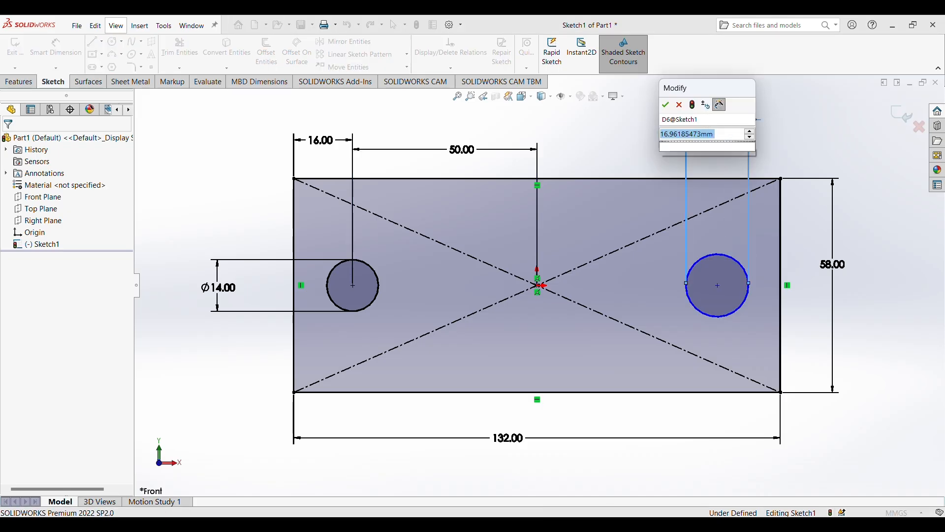
text(14)
key(Return)
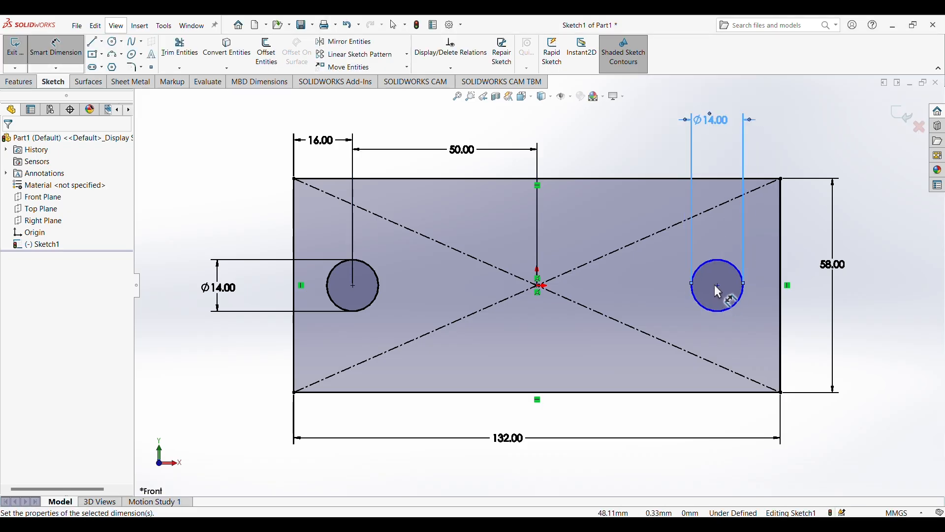
Dimension the right circle's center 16 mm from the rectangle's right edge and 50 mm from the origin.
click(783, 299)
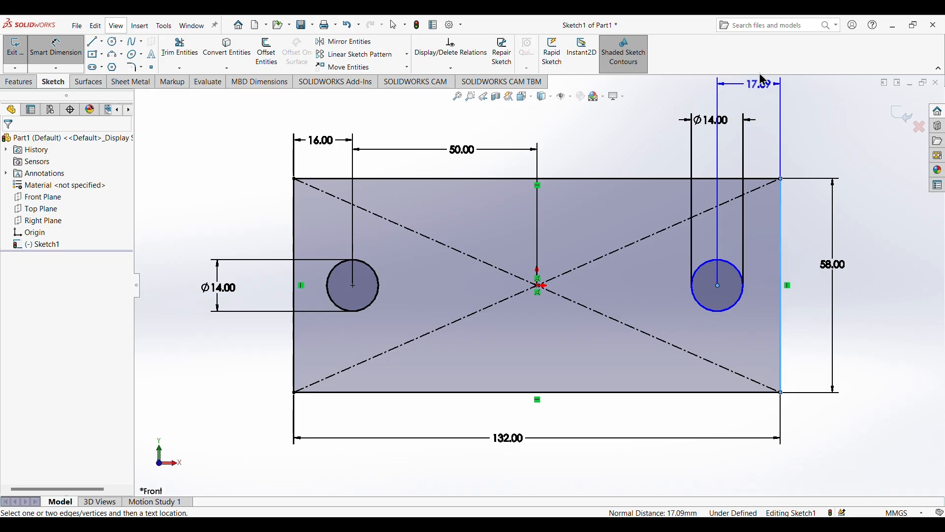
click(756, 100)
key(Return)
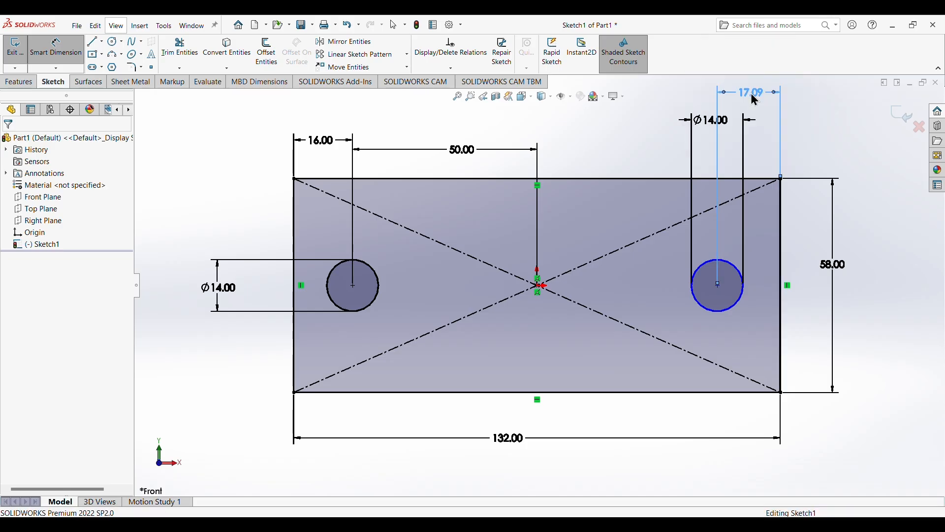
click(722, 286)
click(538, 286)
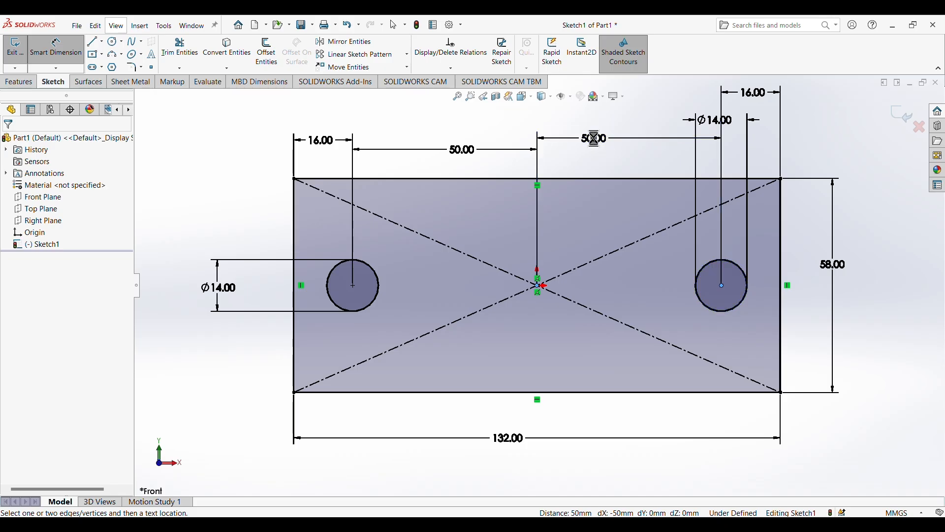
click(572, 139)
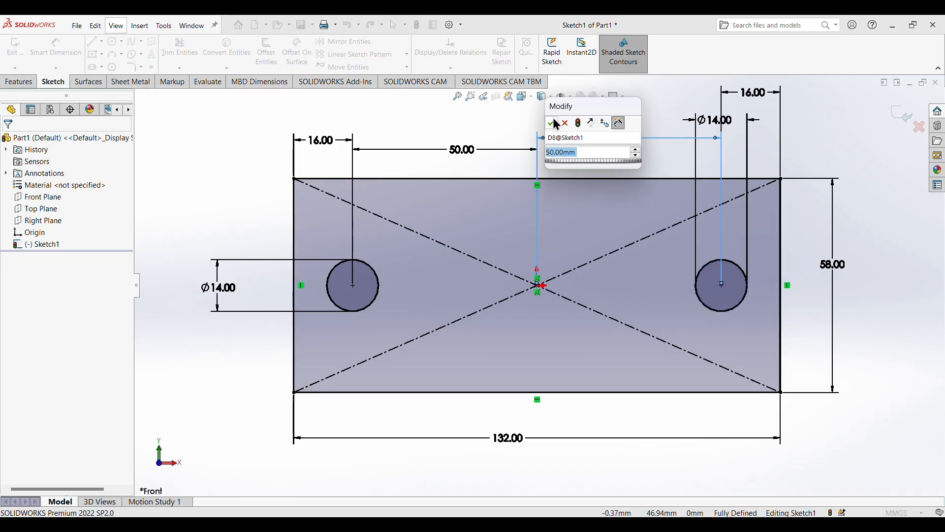
click(553, 123)
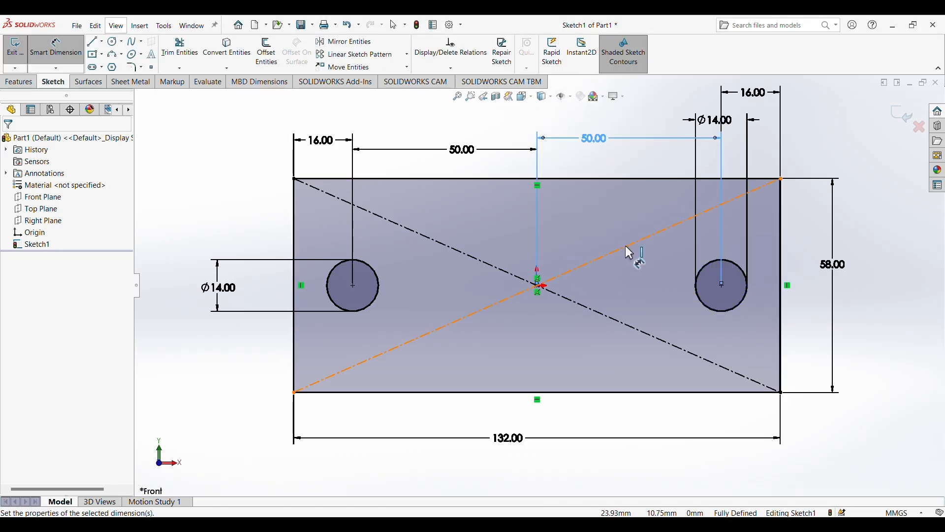
click(329, 107)
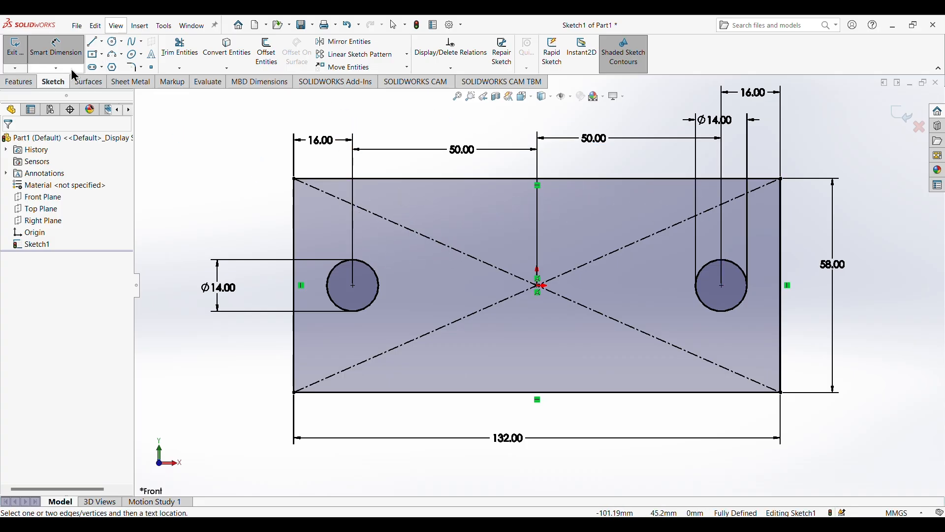
key(Escape)
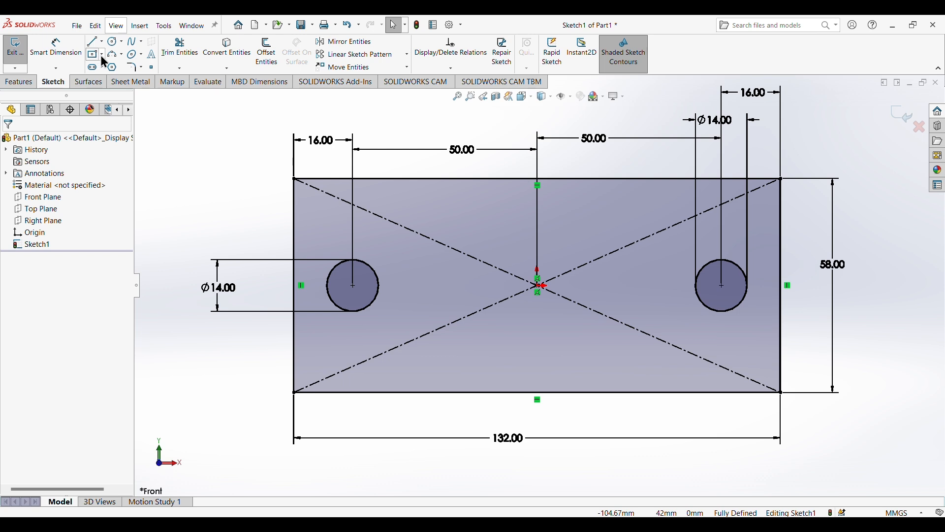
Sketch a corner rectangle about 58 by 5 mm just inside the plate's upper edge, between the two holes.
click(102, 55)
click(114, 64)
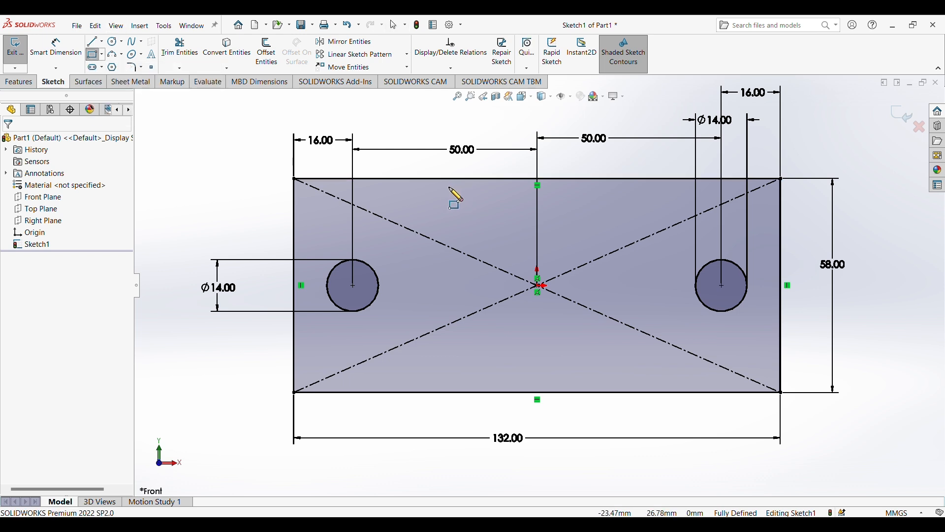
click(428, 191)
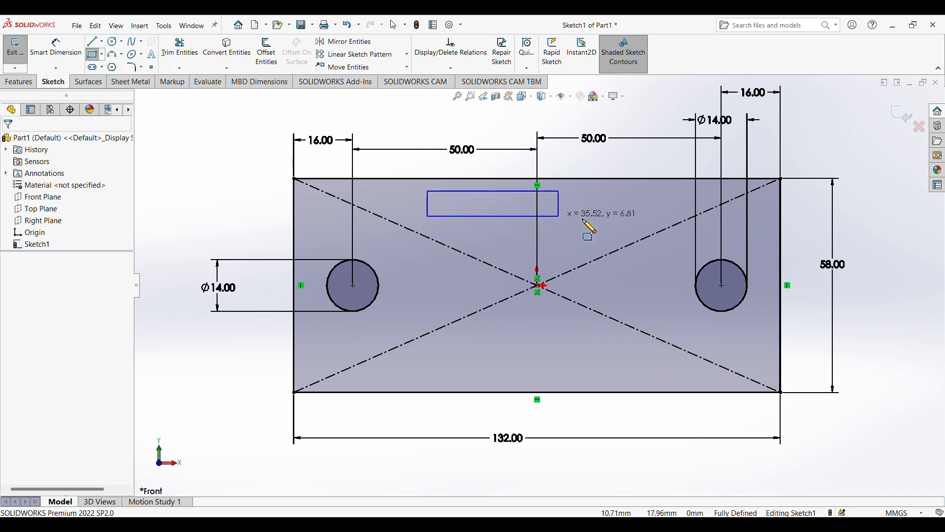
click(642, 210)
right_click(654, 158)
click(658, 161)
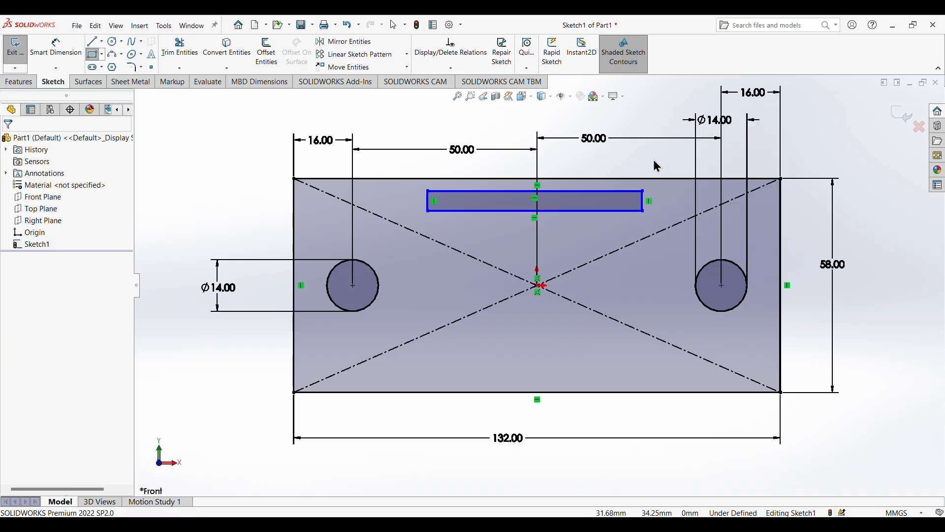
Set the small rectangle's height to 10 mm.
click(56, 47)
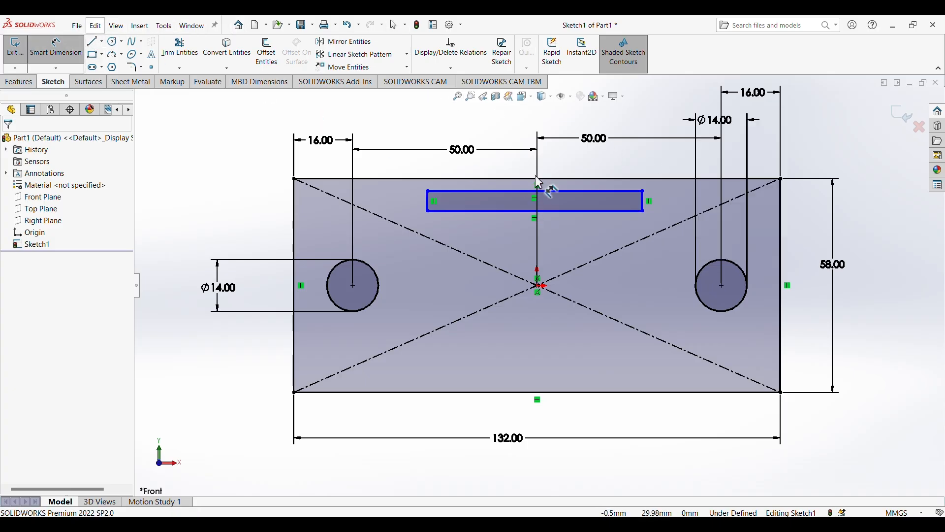
click(644, 203)
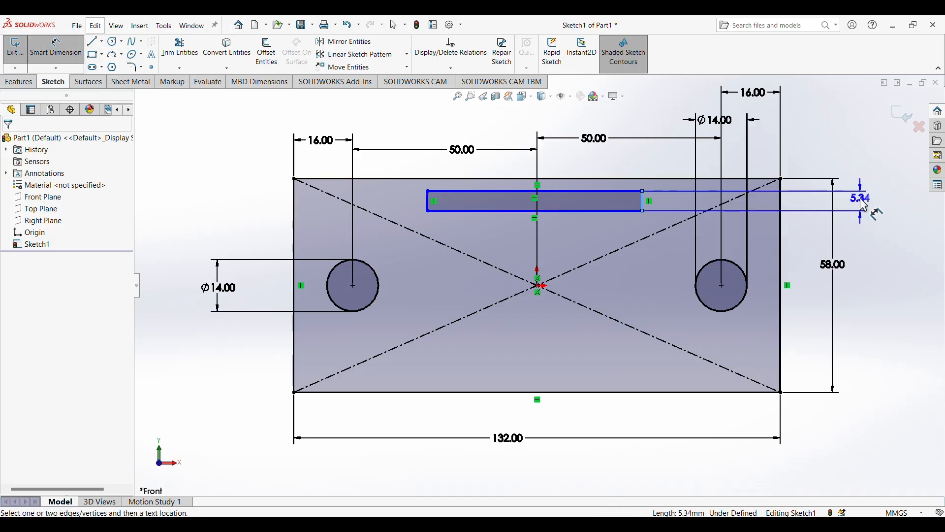
click(863, 206)
text(10)
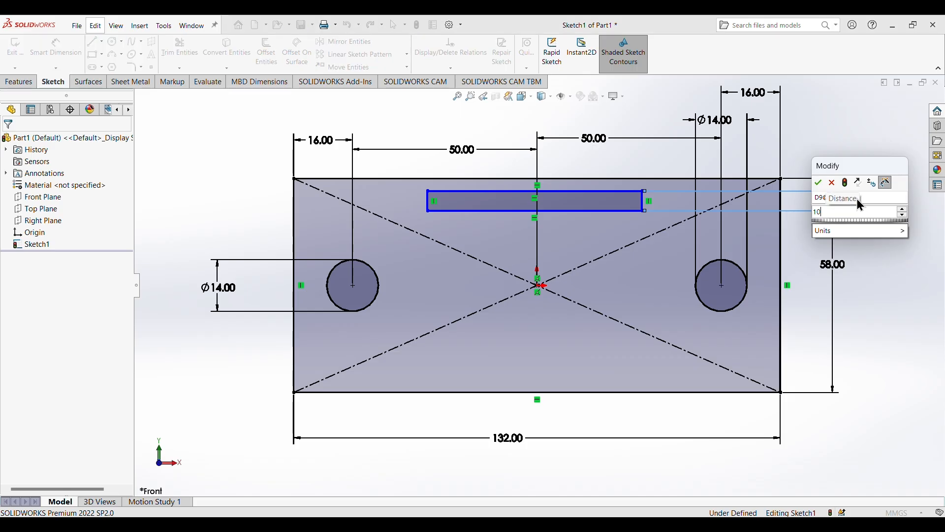
key(Return)
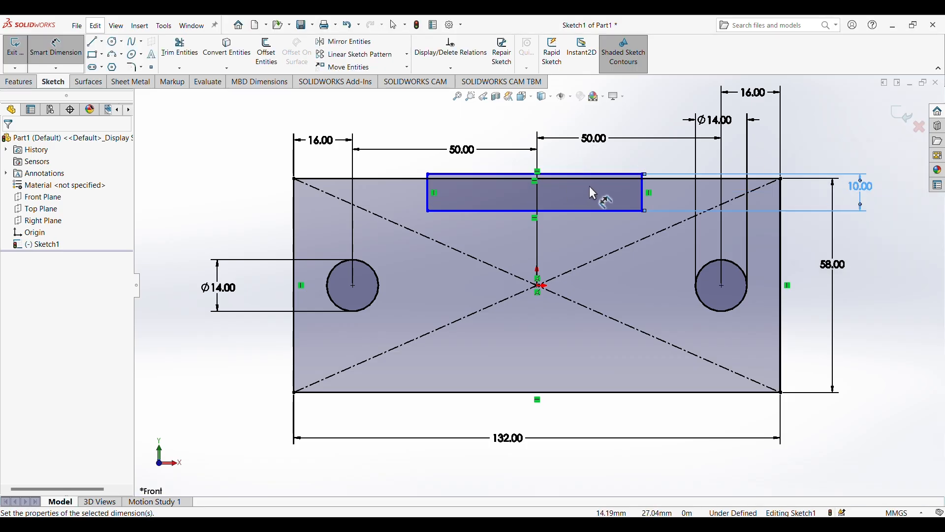
Set the small rectangle's width to 75 mm.
click(552, 195)
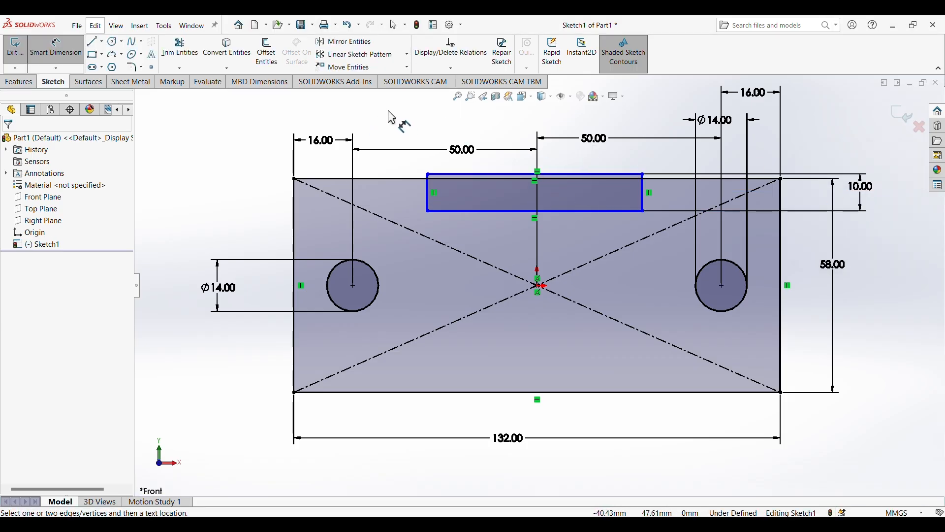
click(498, 211)
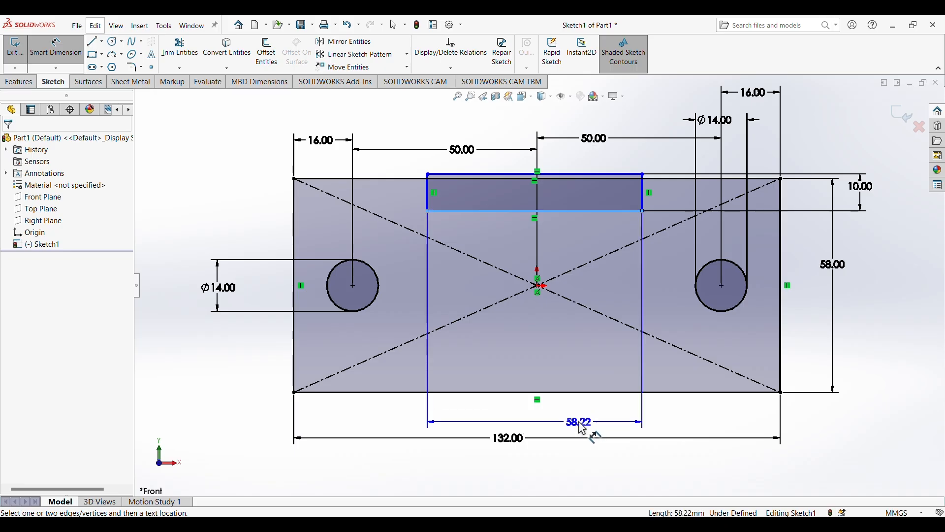
click(563, 428)
text(75)
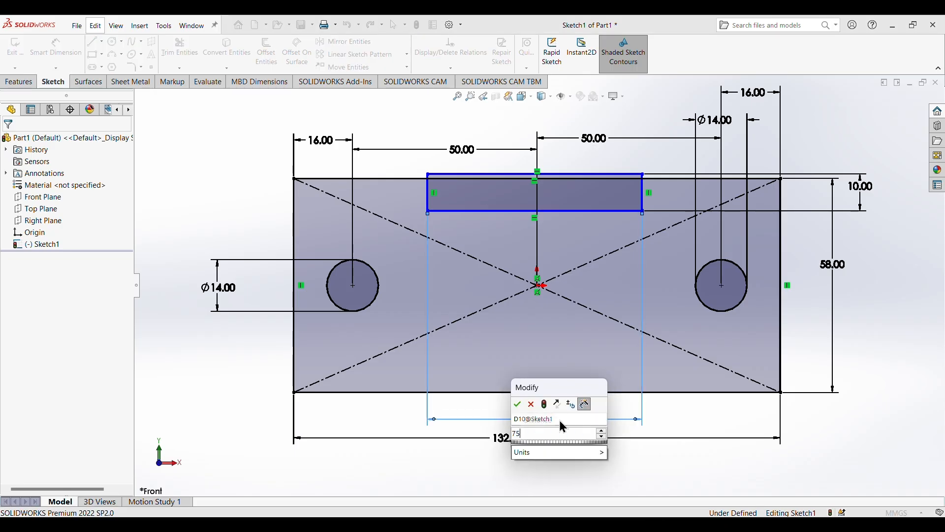
key(Return)
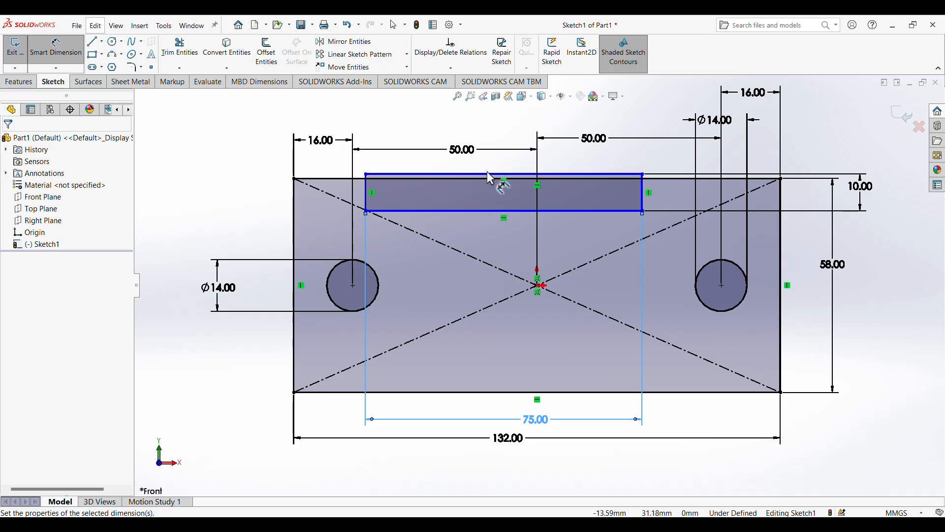
Center the small rectangle horizontally by dimensioning its upper edge's midpoint 0 mm from the origin.
click(506, 175)
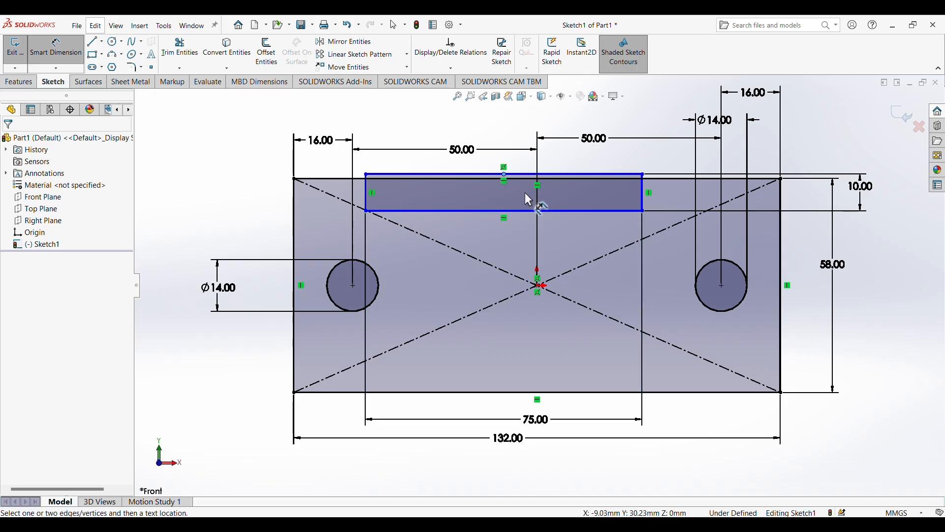
click(538, 286)
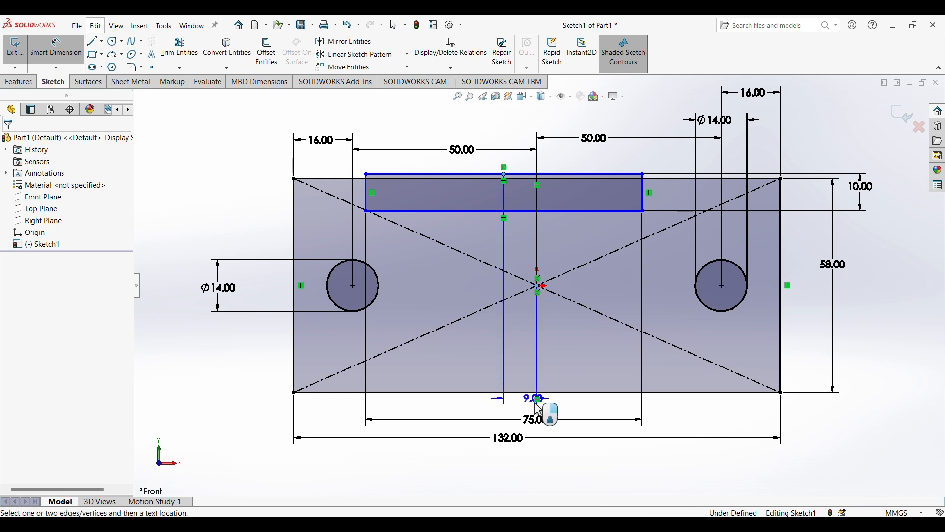
click(530, 467)
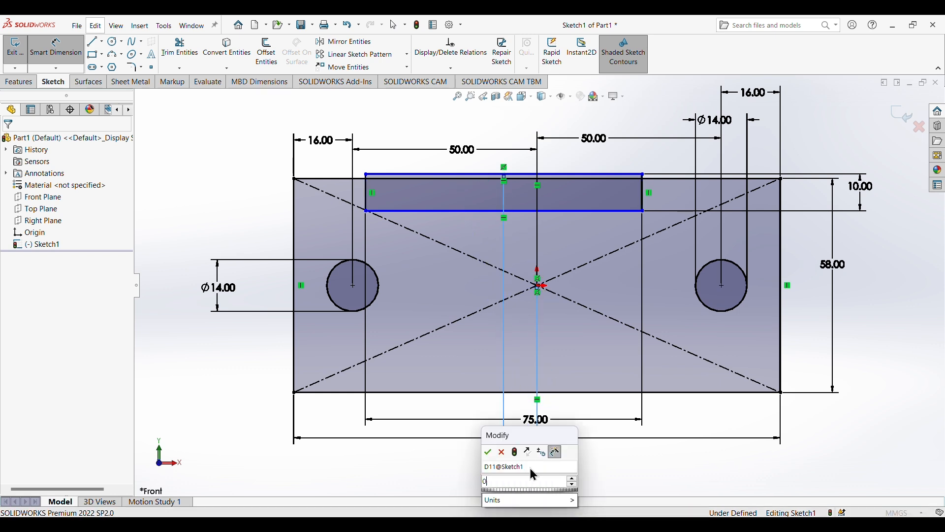
text(0)
key(Return)
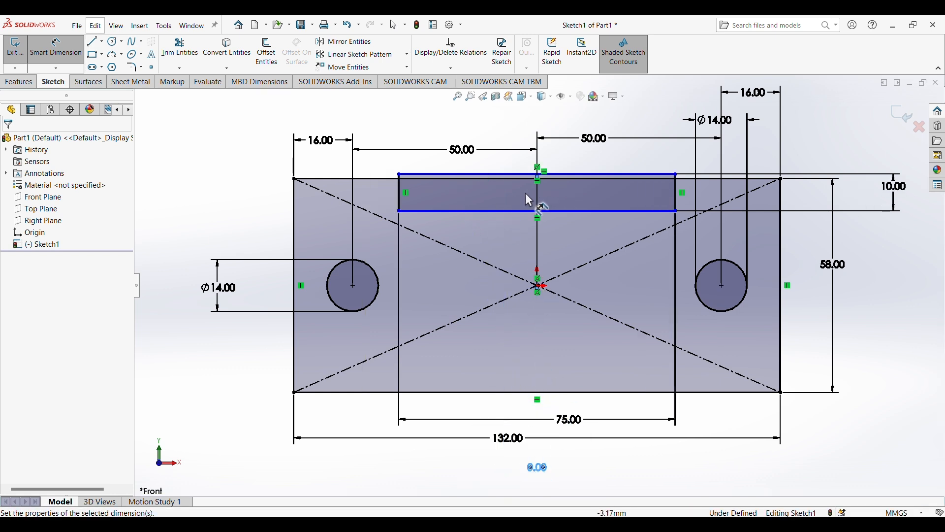
right_click(220, 116)
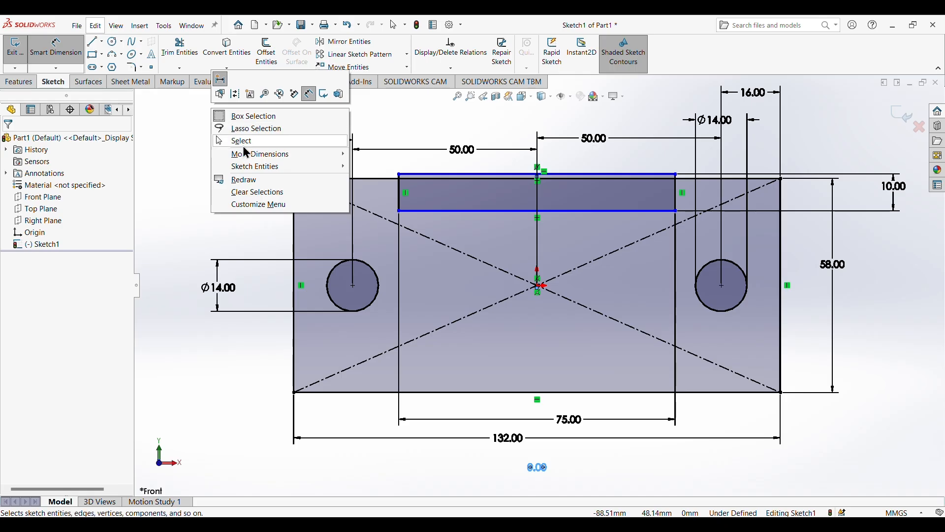
click(244, 143)
Move the small rectangle down inside the plate and dimension its upper edge 3 mm from the plate's upper edge.
drag(510, 199, 512, 211)
click(79, 56)
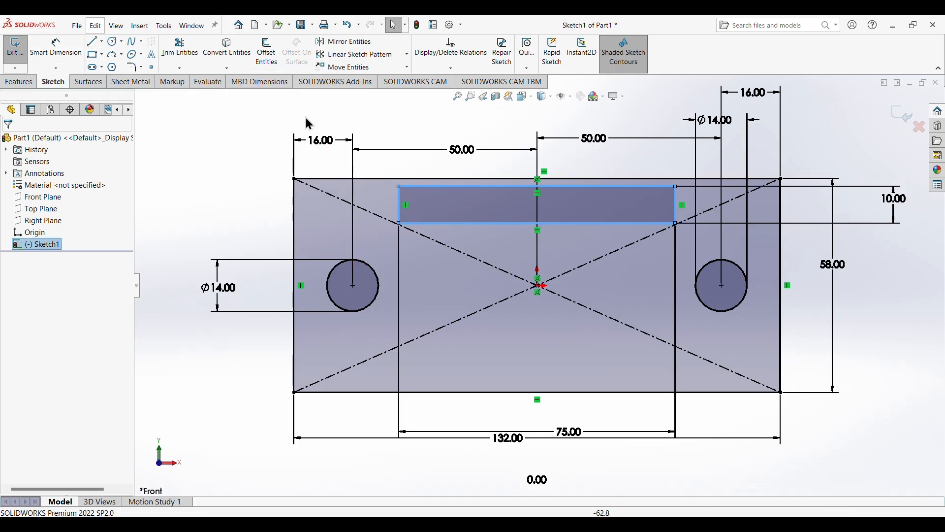
click(598, 189)
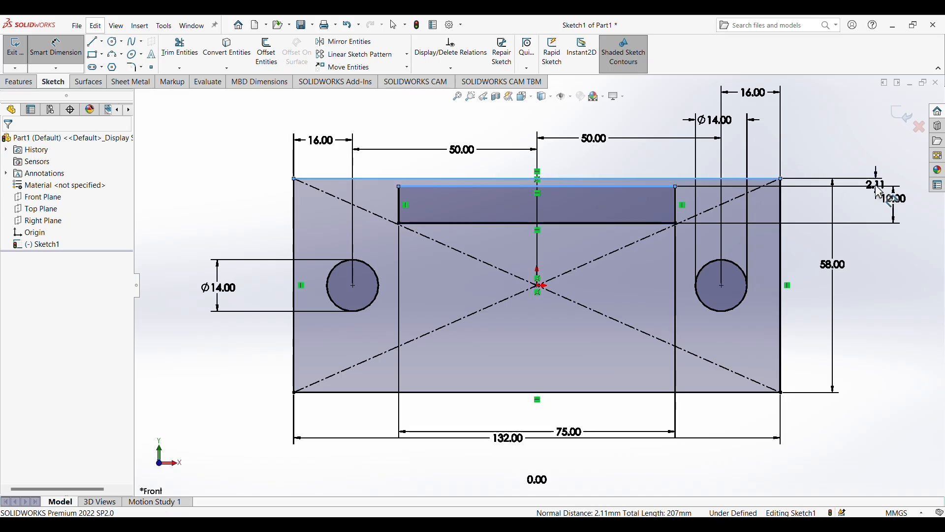
click(880, 192)
text(3)
key(Return)
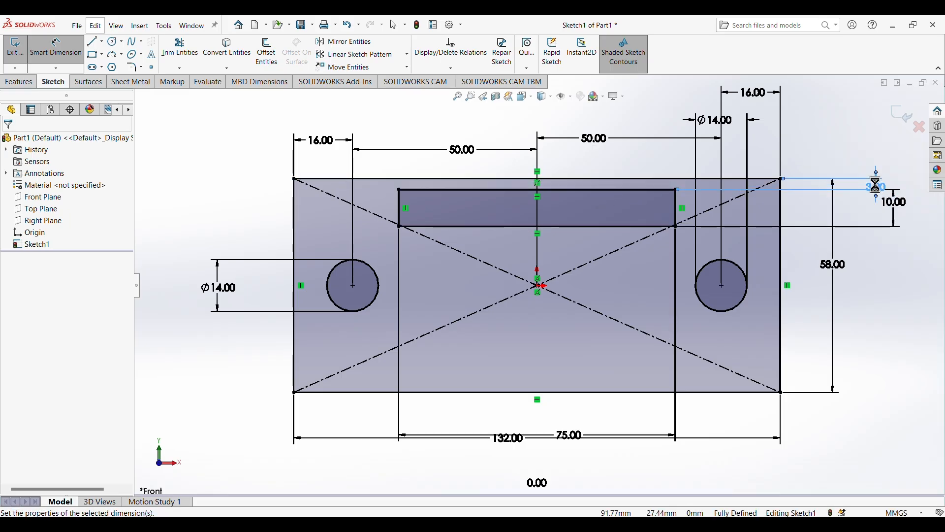
Add a horizontal construction centerline of infinite length through the origin.
click(102, 41)
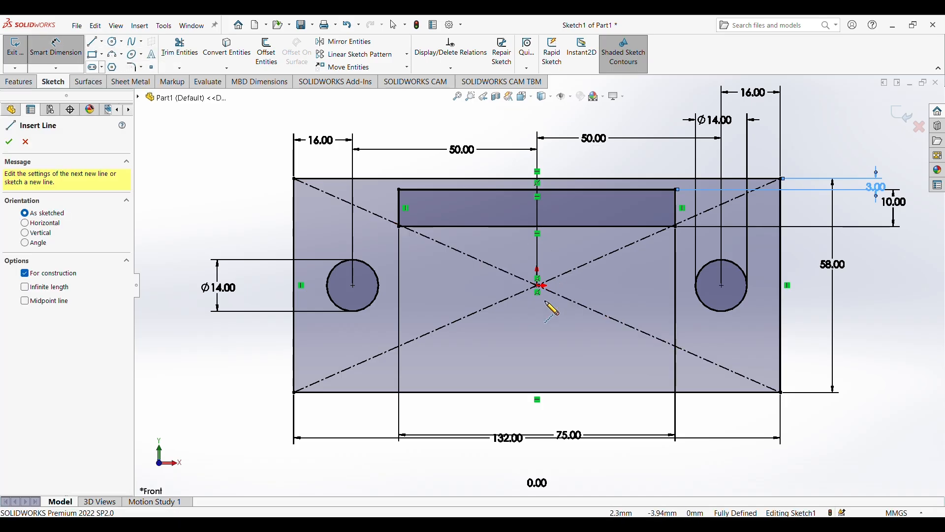
click(40, 223)
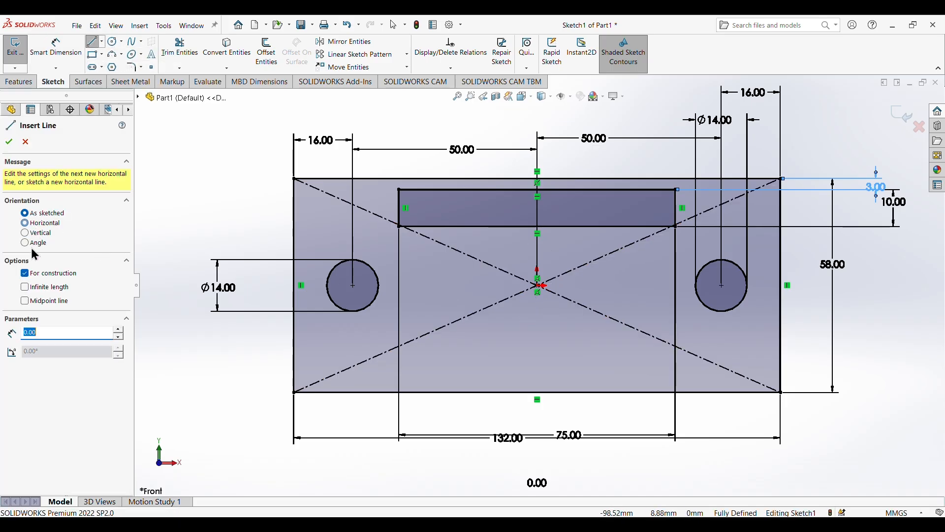
click(26, 287)
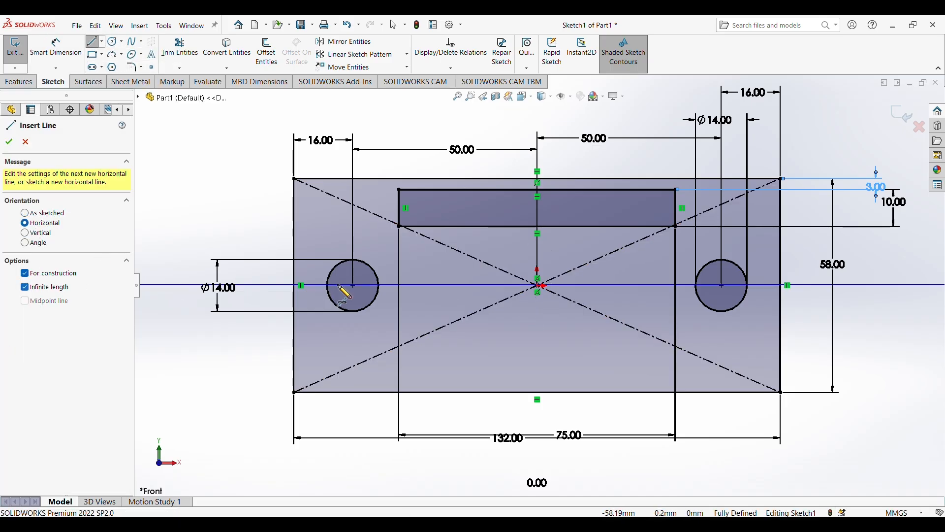
click(538, 286)
right_click(883, 317)
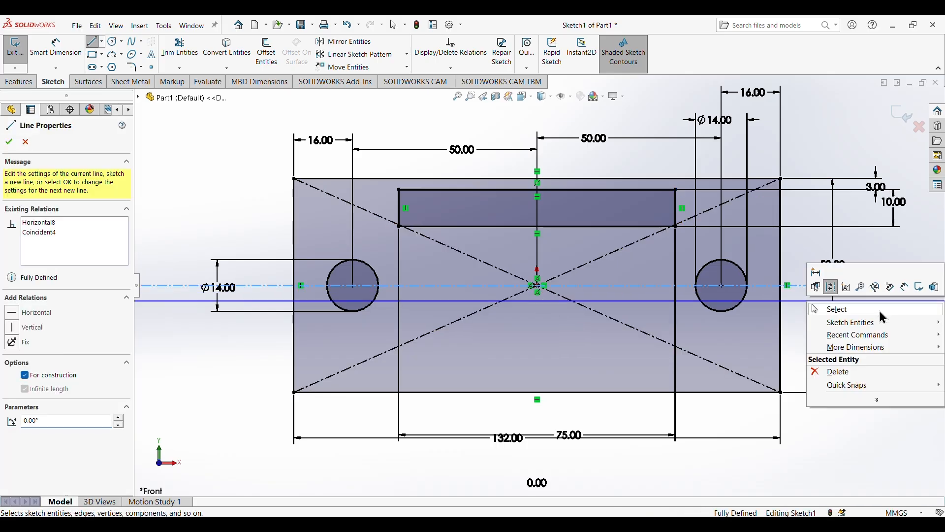
click(882, 310)
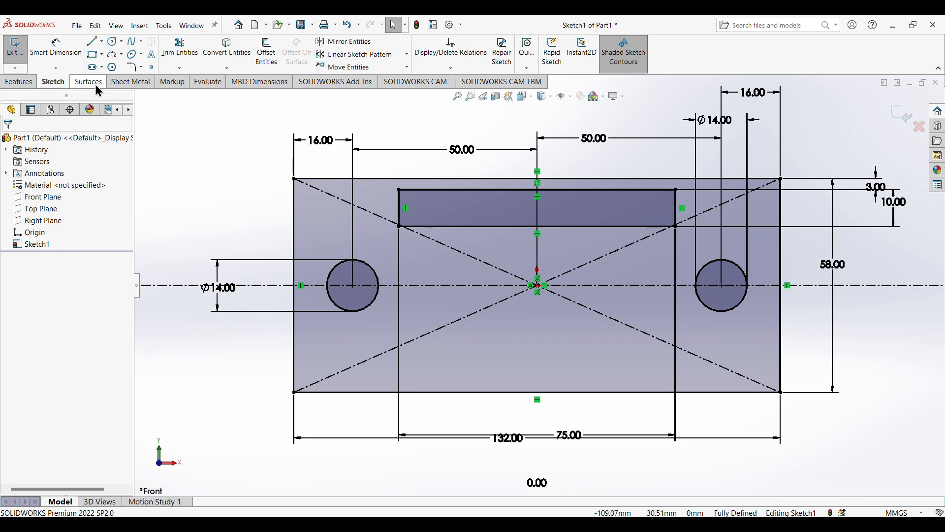
Mirror the small rectangle's four lines about the horizontal centerline, keeping the original.
click(343, 42)
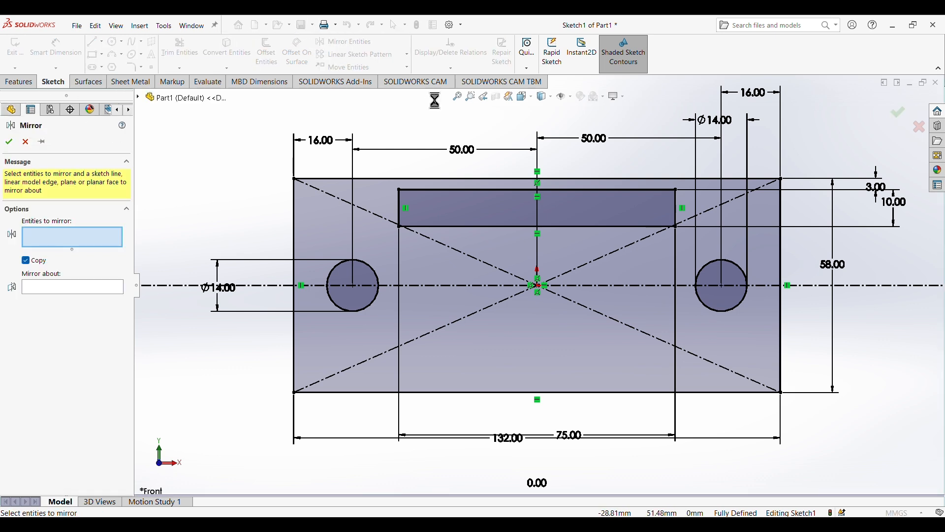
click(470, 190)
click(424, 226)
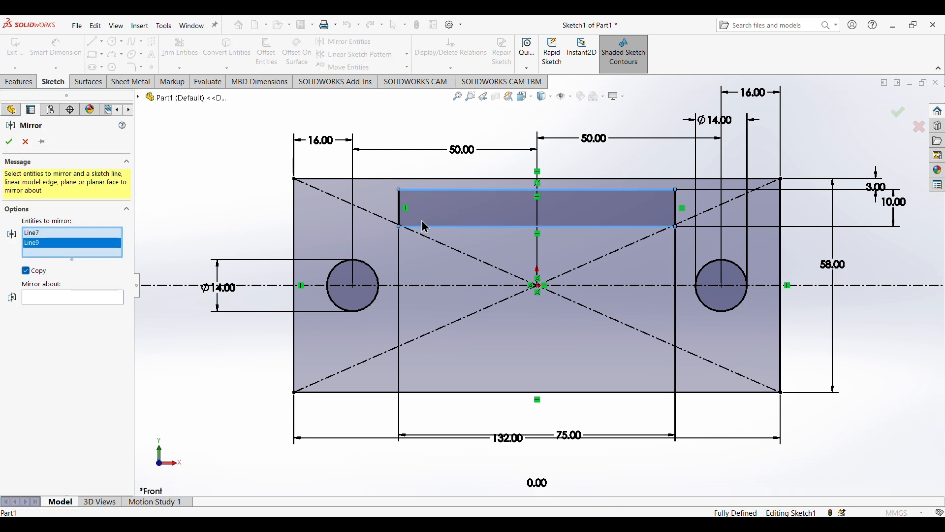
click(401, 209)
click(677, 209)
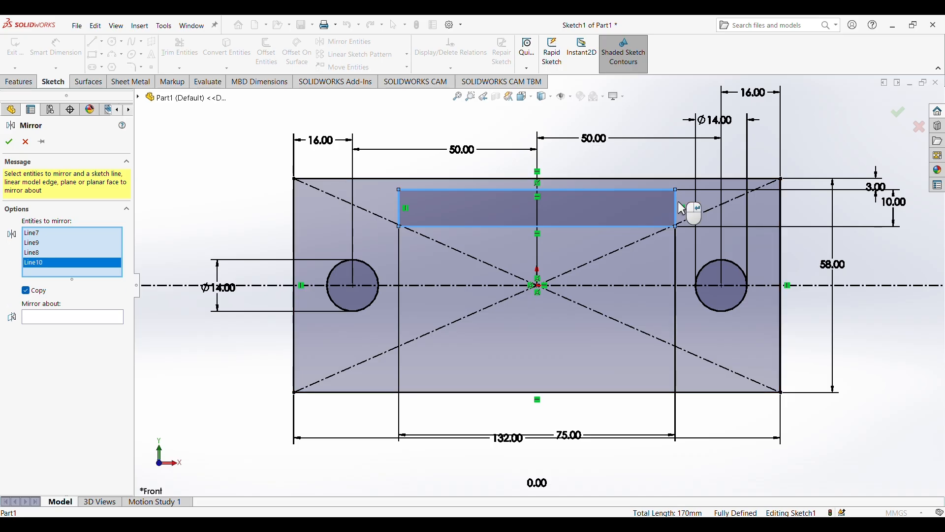
click(105, 318)
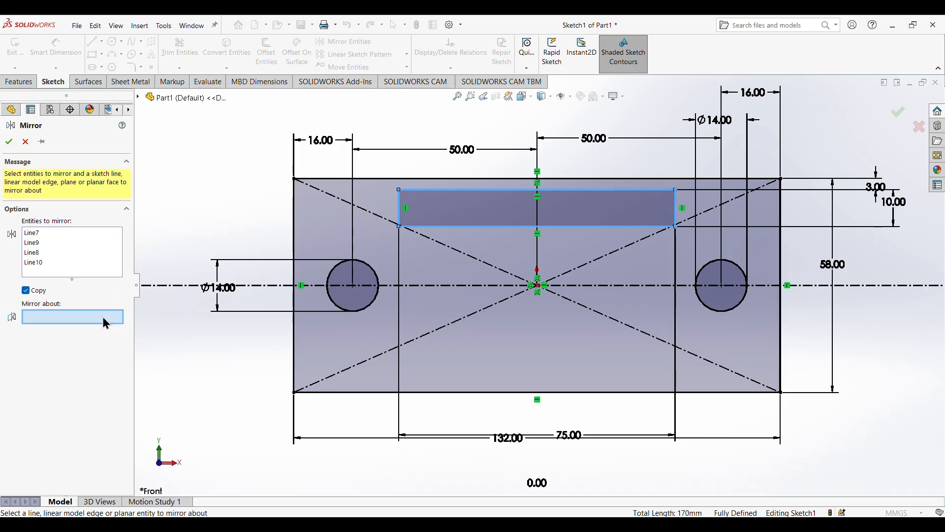
click(167, 285)
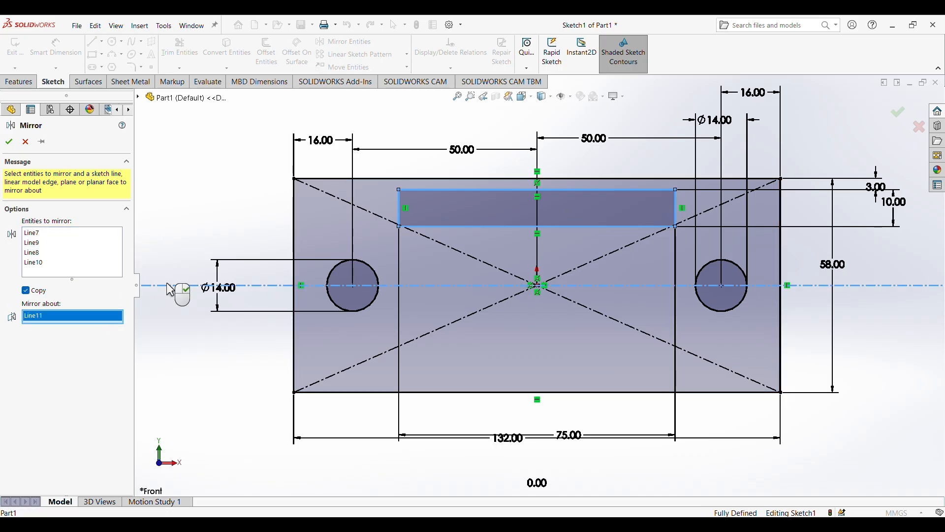
click(10, 144)
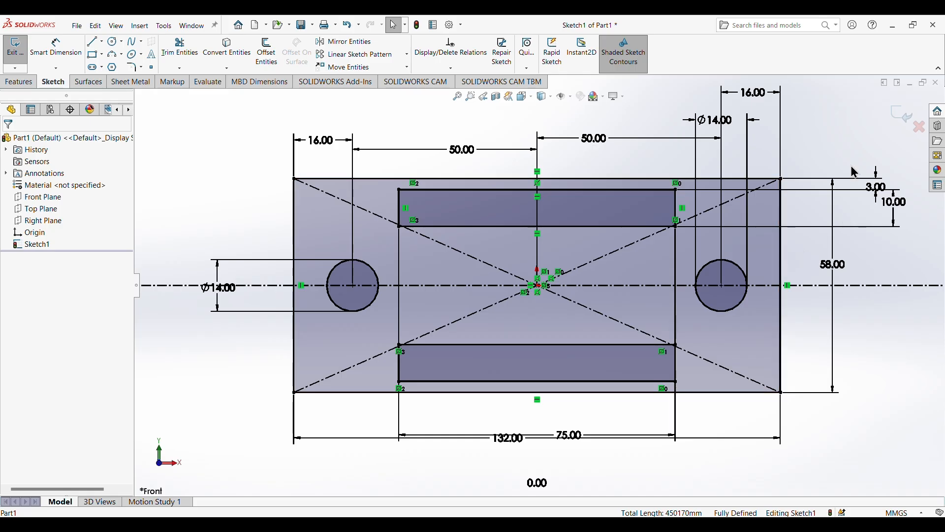
right_click(820, 110)
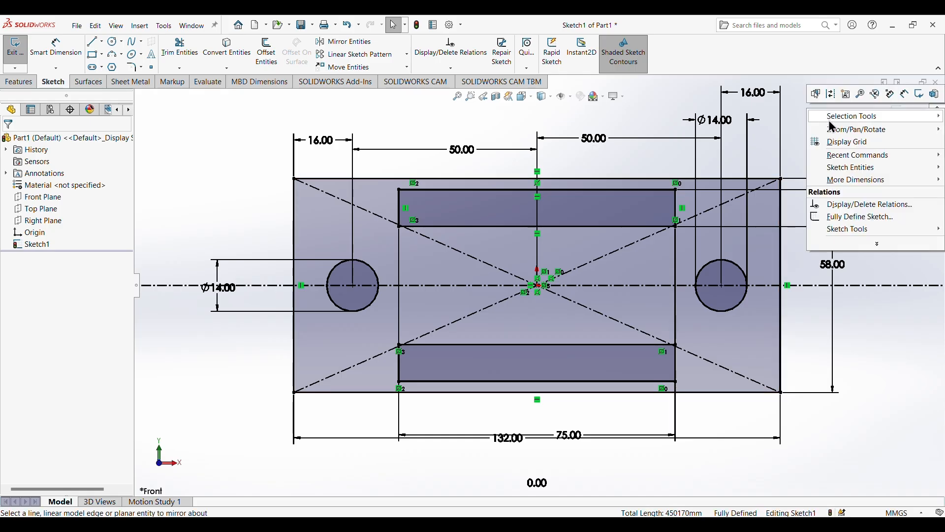
click(899, 327)
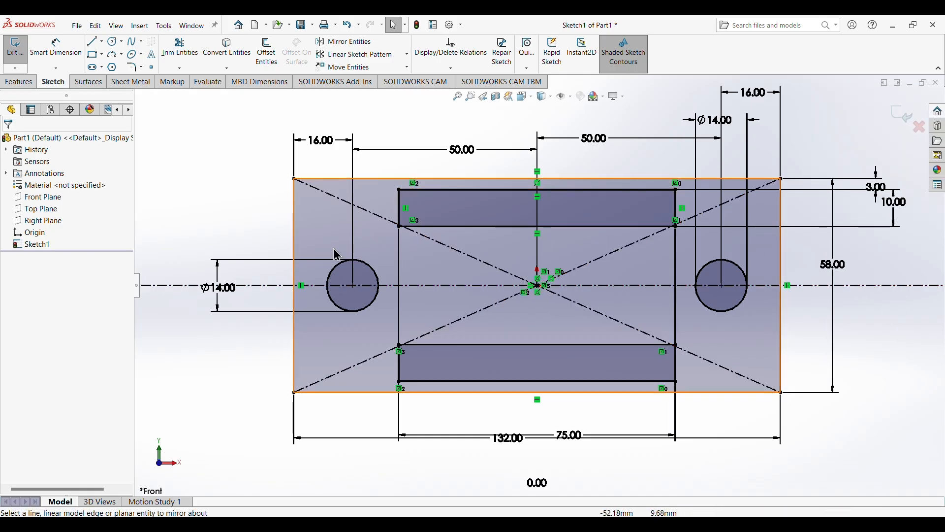
Check the base thickness in the reference drawing and extrude the plate sketch to a blind depth of 14 mm.
click(31, 84)
click(20, 52)
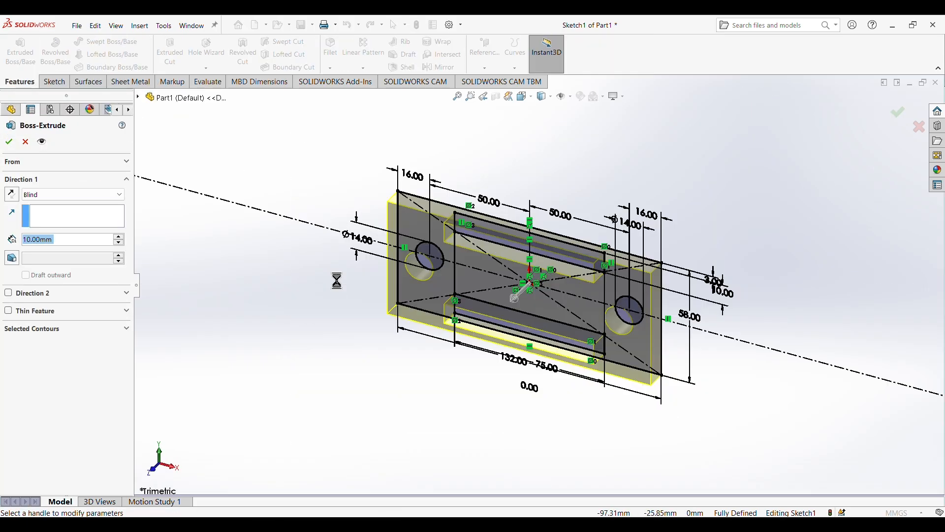
middle_drag(390, 365, 450, 121)
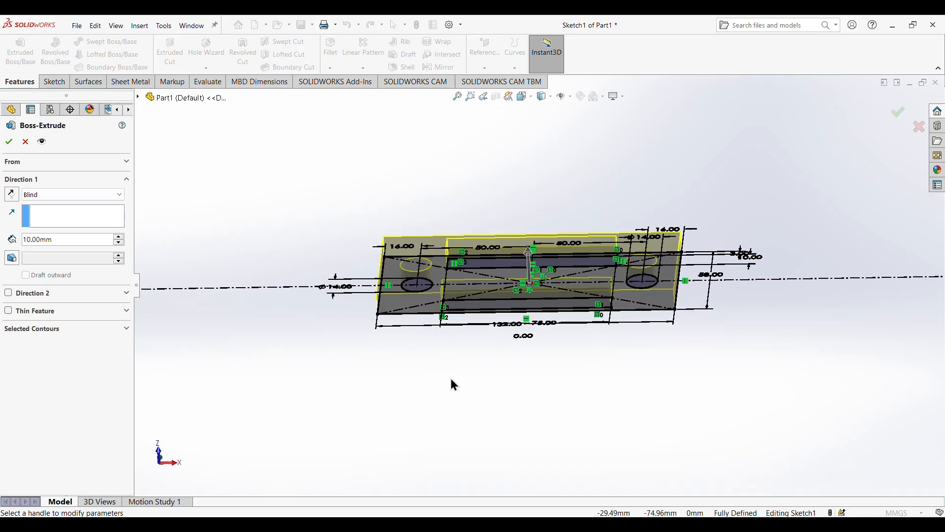
middle_drag(451, 384, 464, 323)
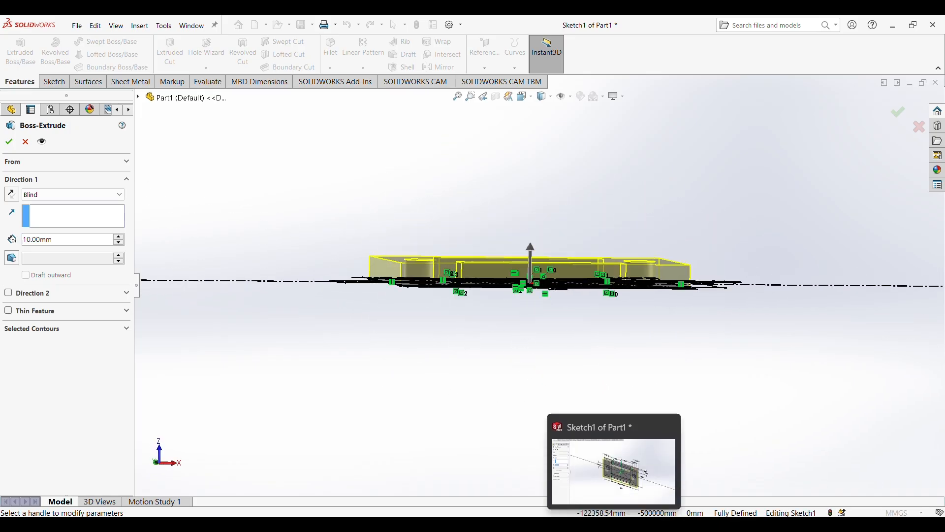
click(592, 525)
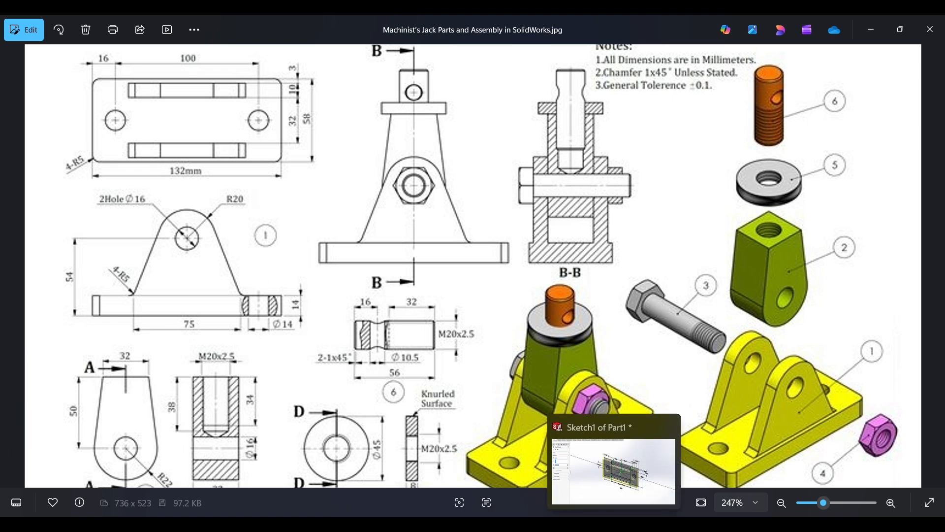
click(614, 525)
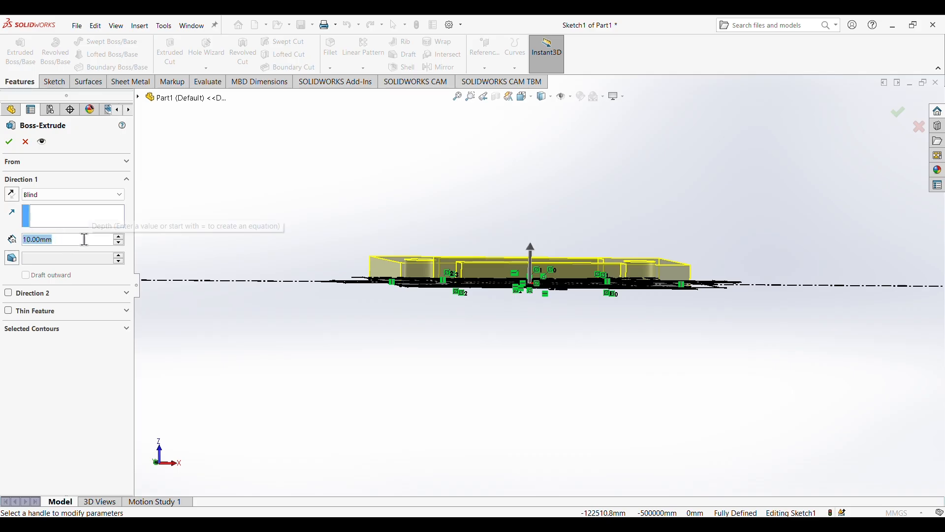
text(14)
key(Return)
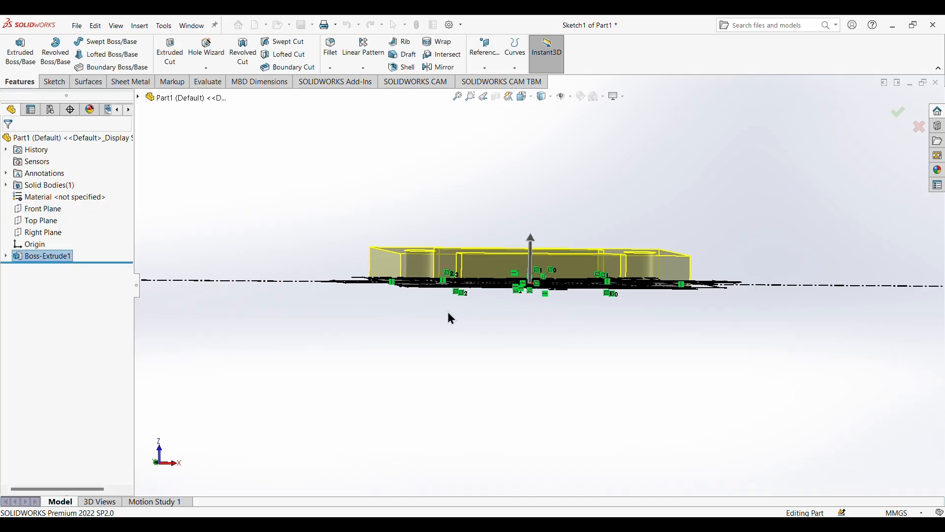
Extrude the two slot regions of the plate sketch as upright walls, blind depth 74 mm, merged with the base.
middle_drag(450, 317, 509, 423)
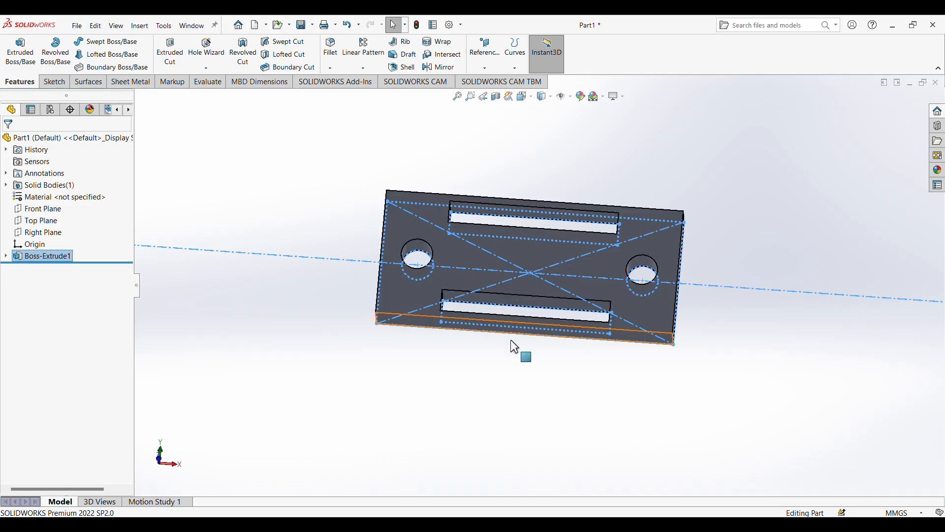
middle_drag(509, 362, 492, 288)
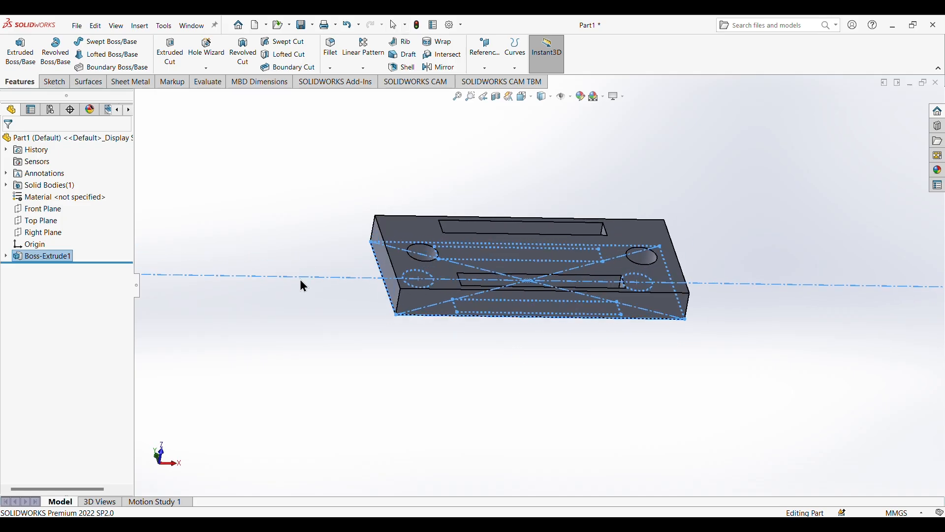
click(5, 256)
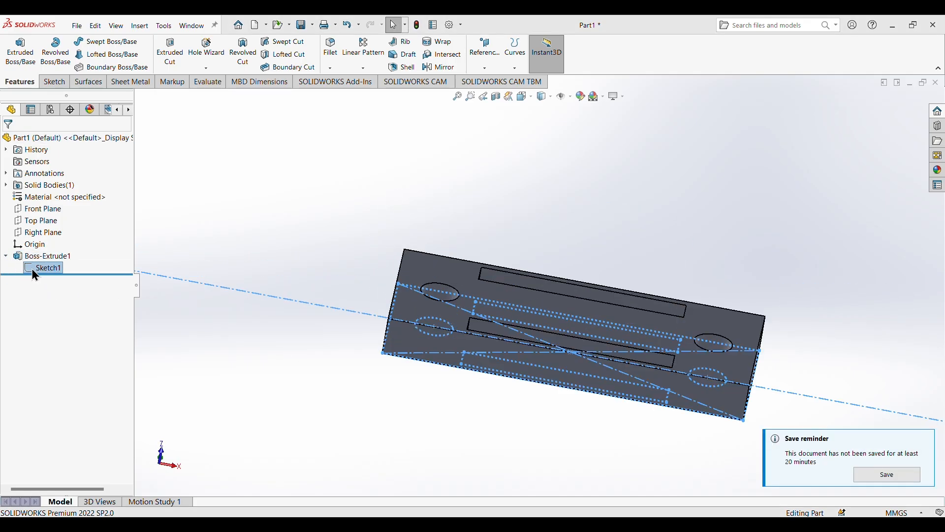
click(32, 268)
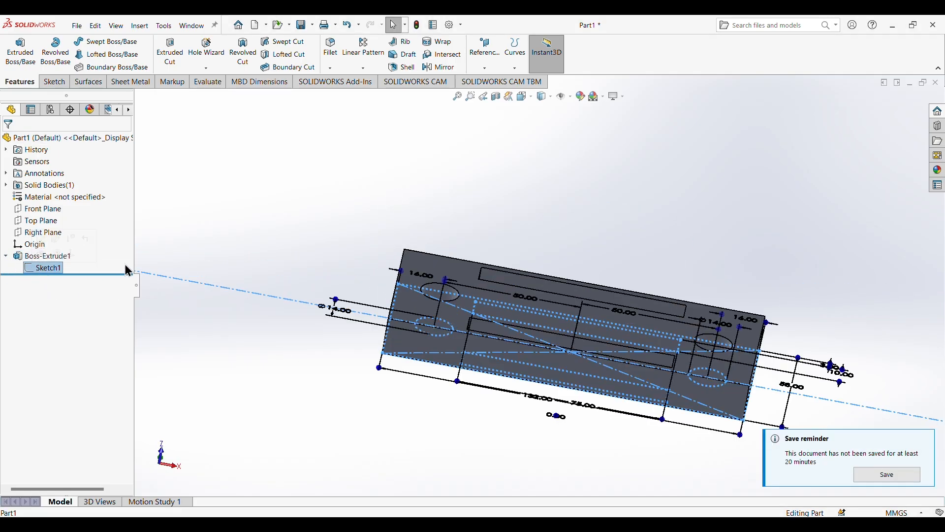
click(21, 54)
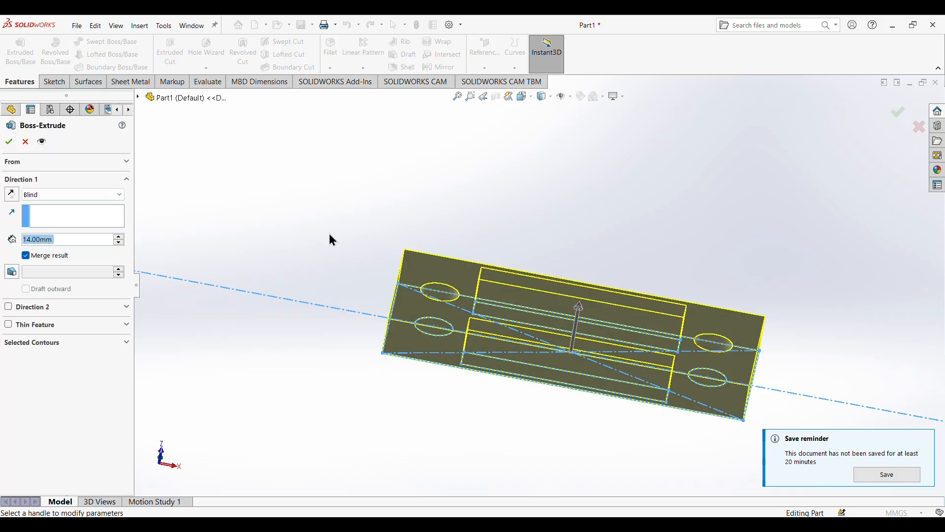
click(31, 341)
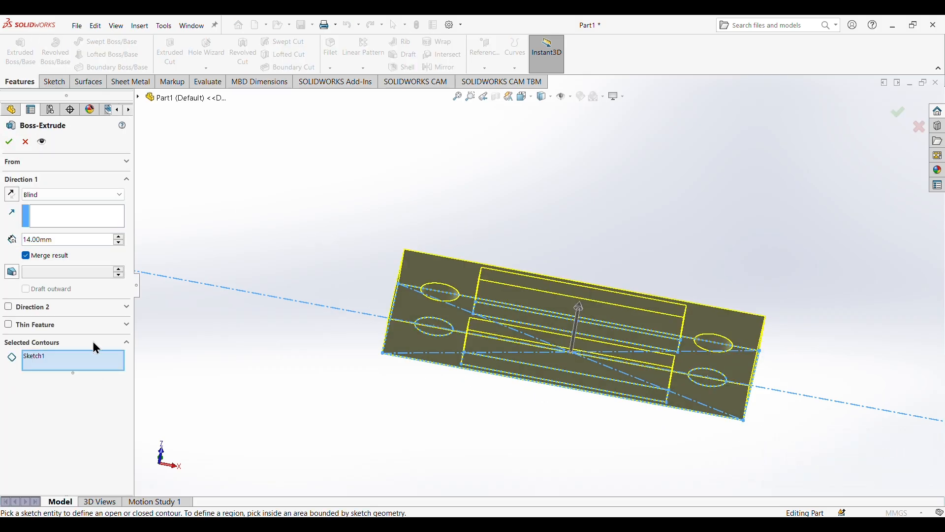
middle_drag(573, 310, 592, 285)
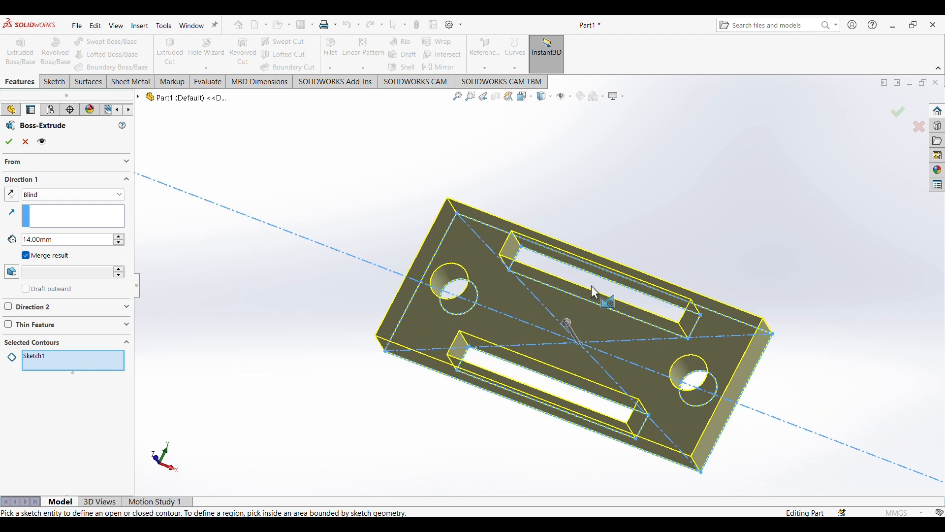
click(596, 281)
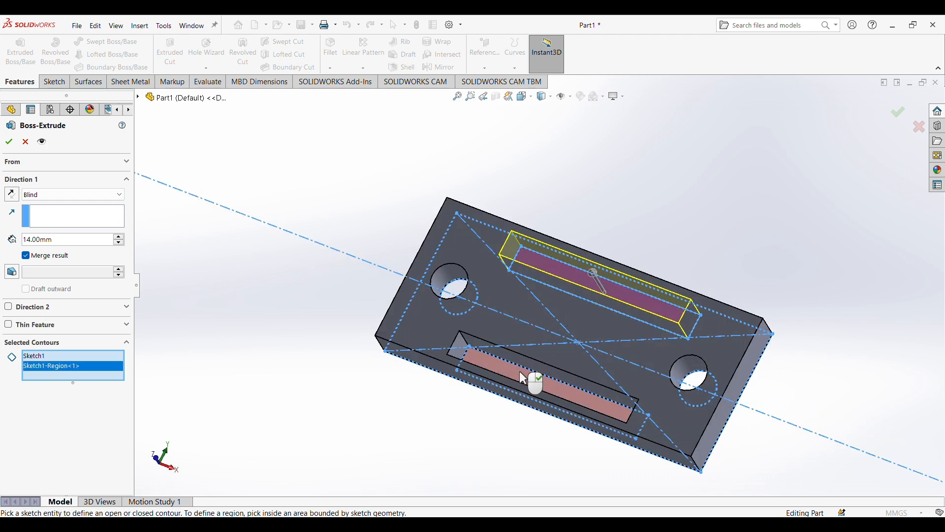
click(519, 371)
middle_drag(454, 421, 517, 237)
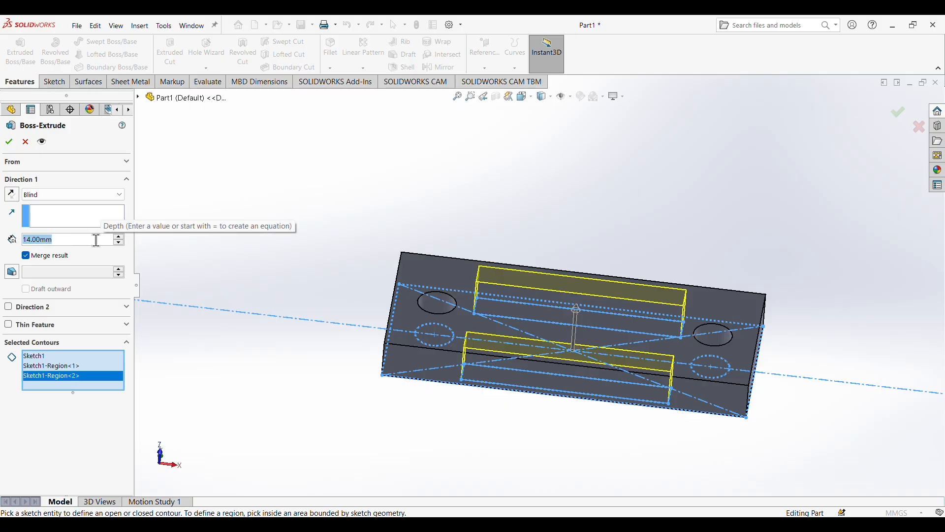
text(74)
key(Return)
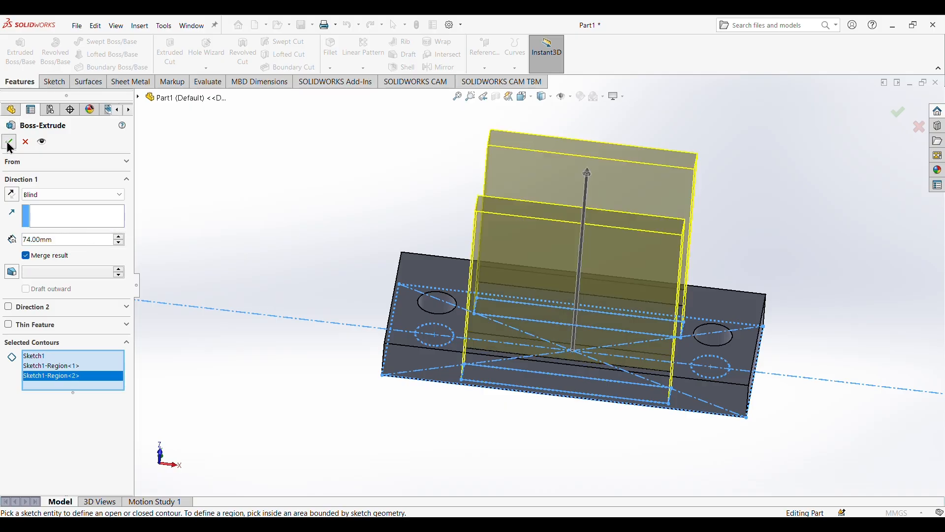
click(9, 143)
Start a sketch on the front upright's outer face and draw a circle about 19 mm in diameter in its upper middle.
middle_drag(579, 416, 548, 294)
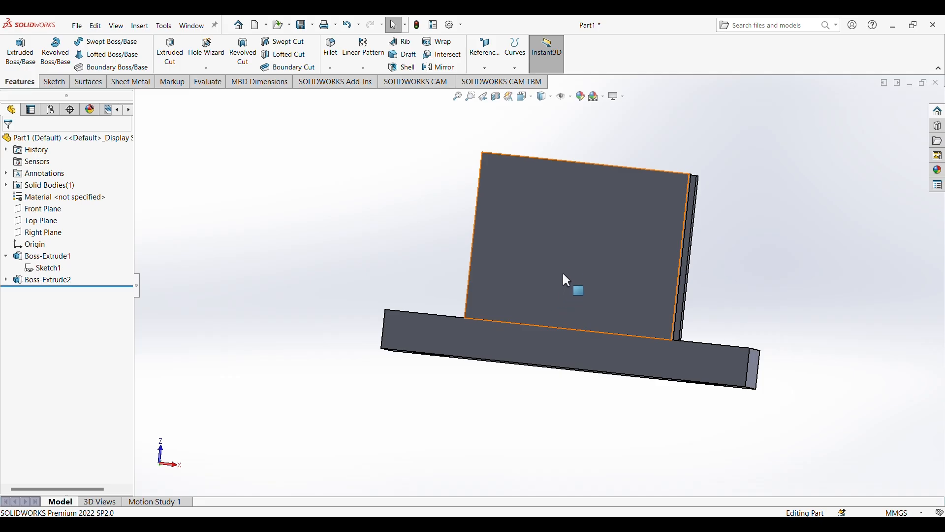
right_click(564, 275)
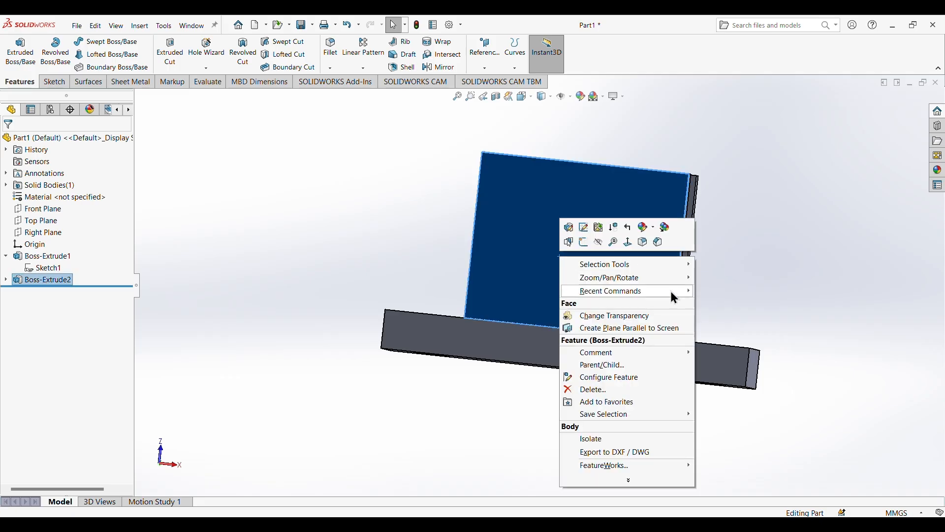
click(584, 239)
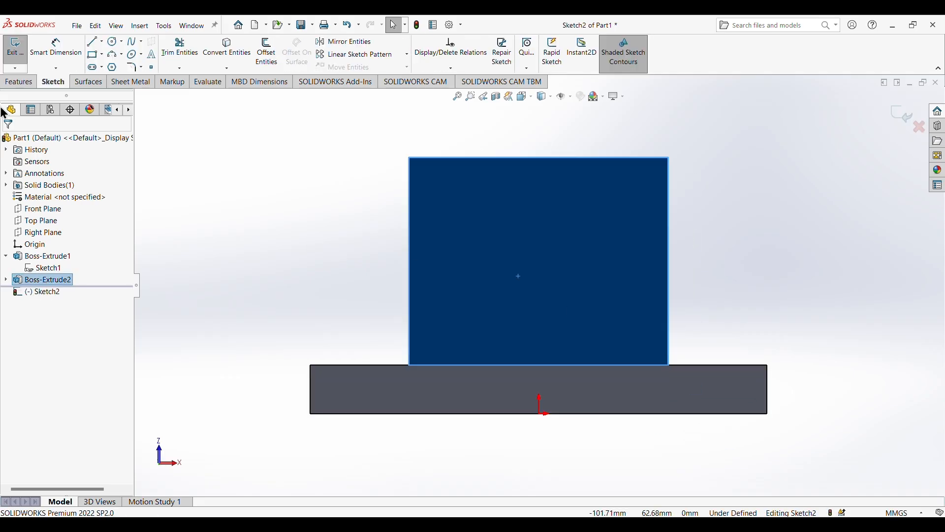
click(112, 43)
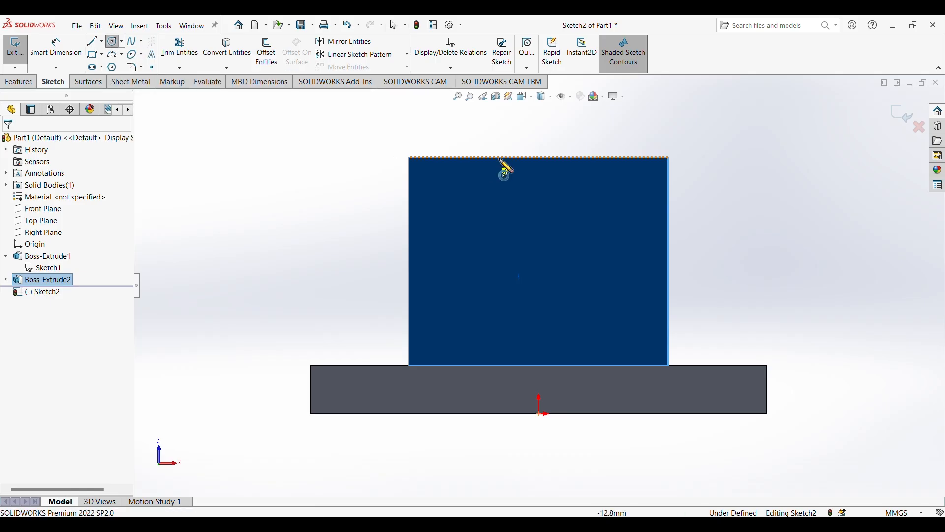
drag(539, 217, 565, 235)
click(285, 159)
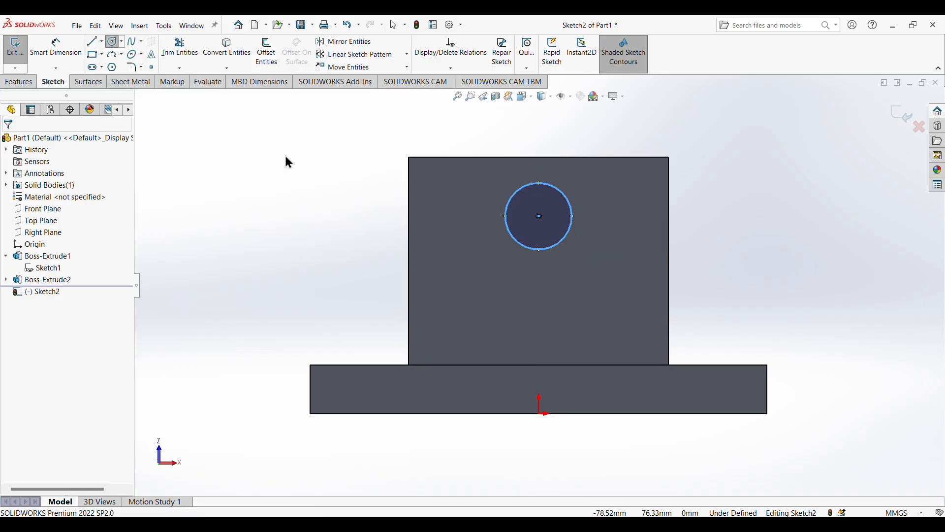
Set the circle's diameter to 16 mm.
click(55, 47)
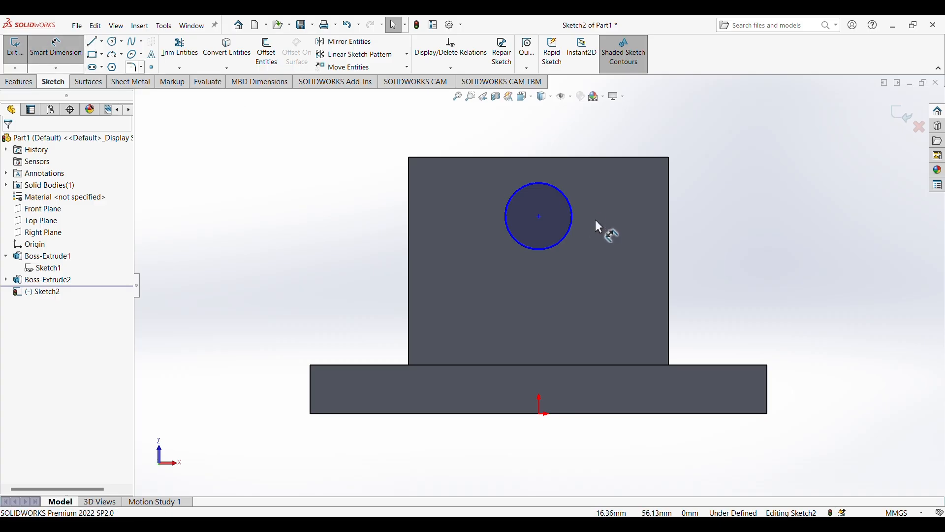
click(569, 230)
click(788, 222)
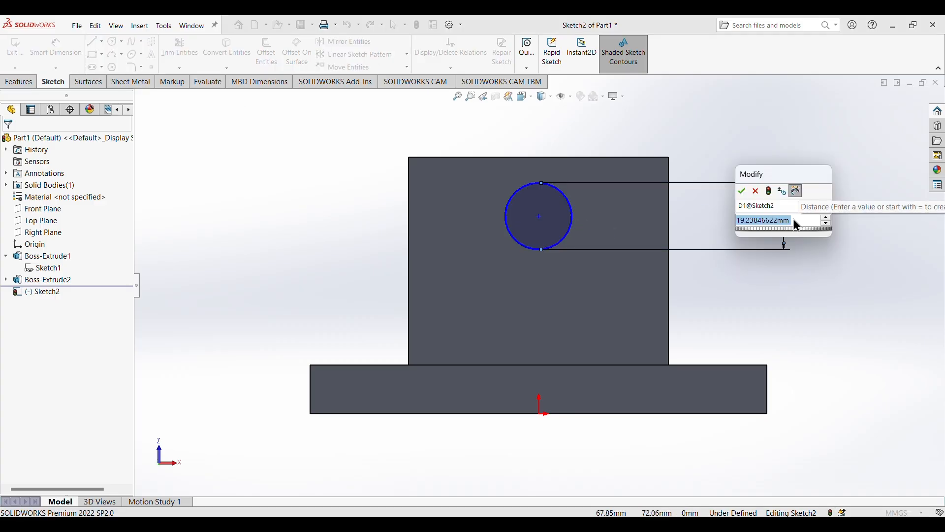
text(16)
key(Return)
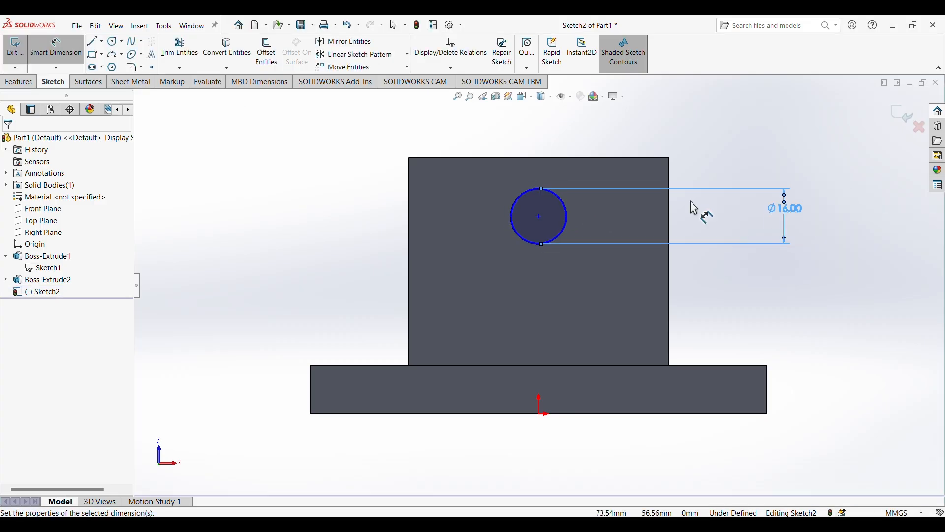
Dimension the circle's center 54 mm above the base plate's bottom edge.
click(540, 216)
click(492, 414)
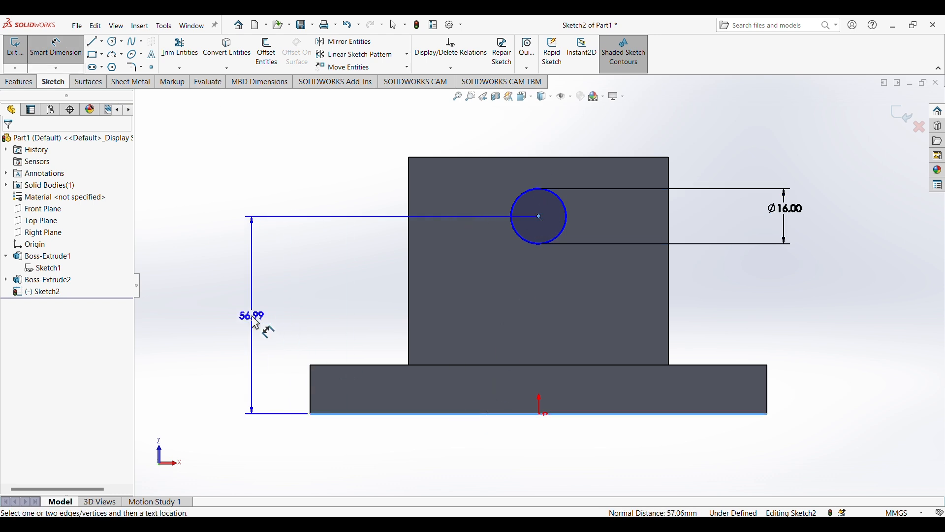
click(252, 315)
text(54)
key(Return)
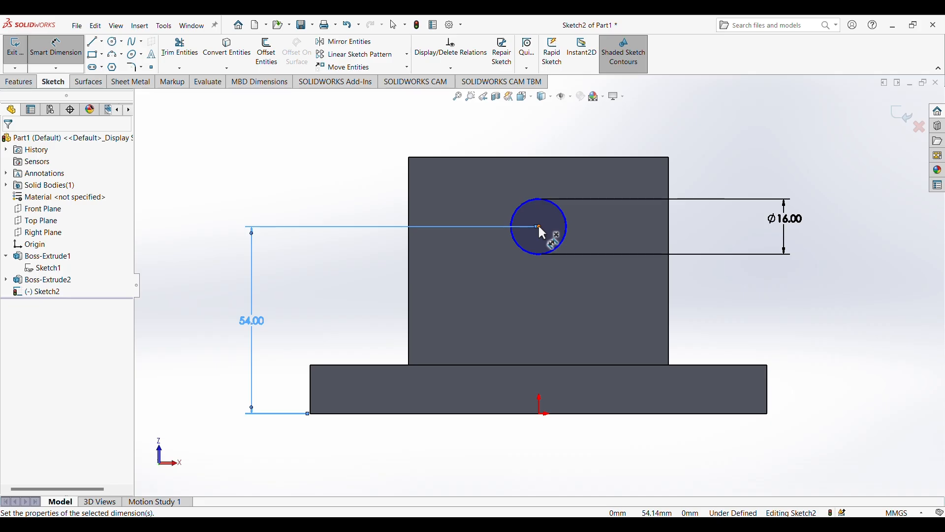
Dimension the horizontal distance from the circle's center to the upright's right edge.
click(671, 235)
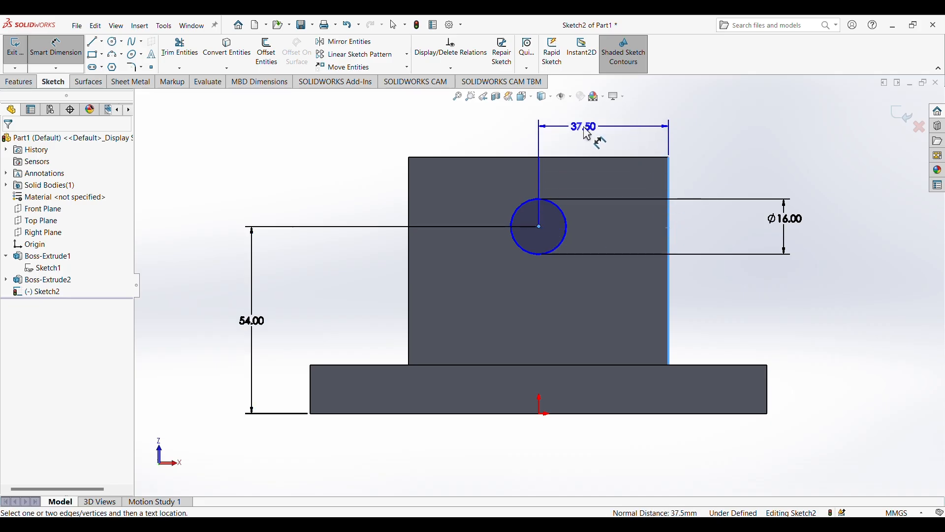
click(593, 132)
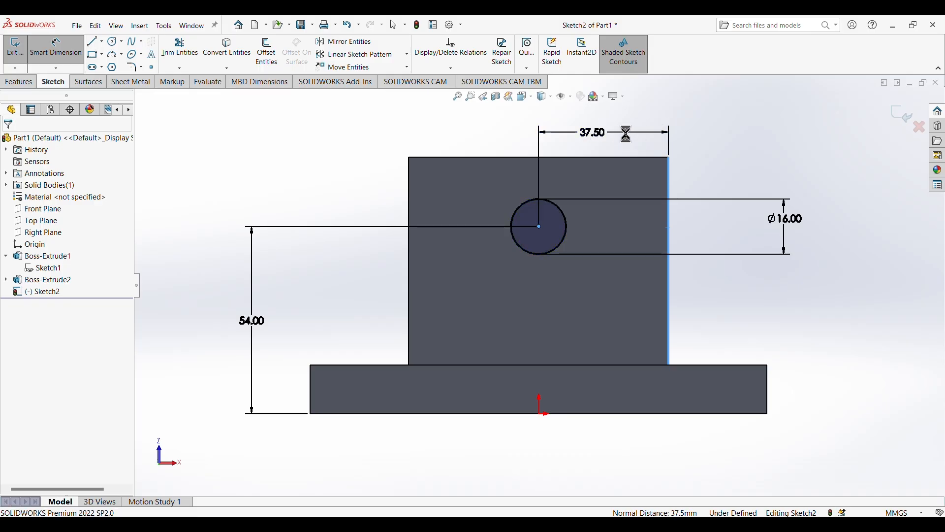
click(552, 118)
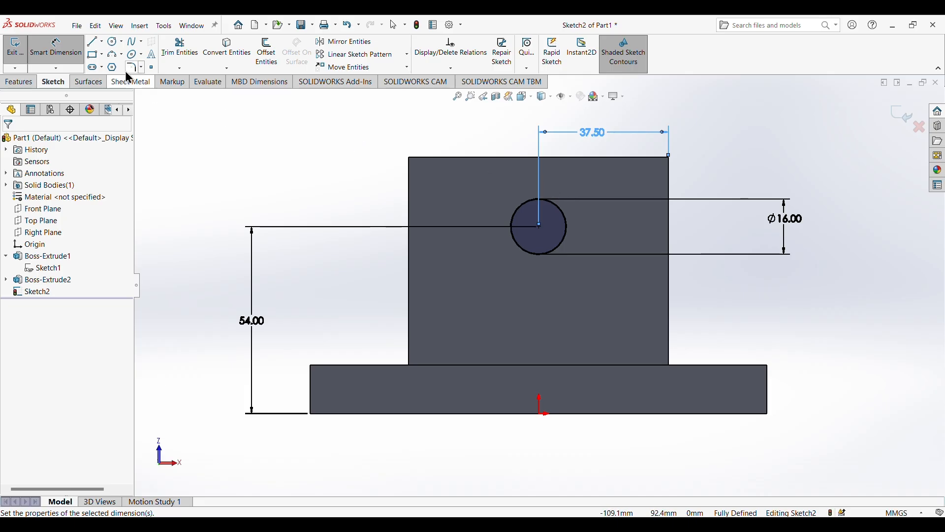
Draw a larger circle about 45 mm in diameter, concentric with the 16 mm circle.
click(114, 42)
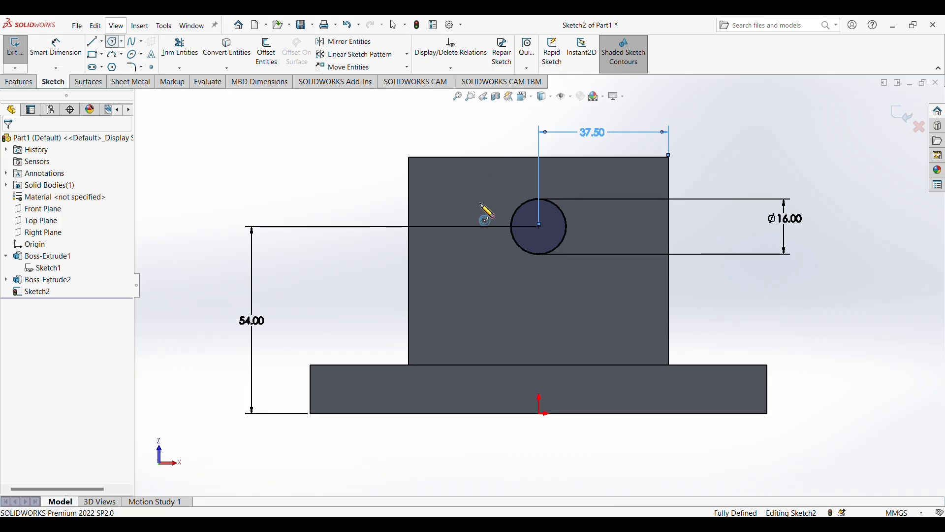
click(539, 226)
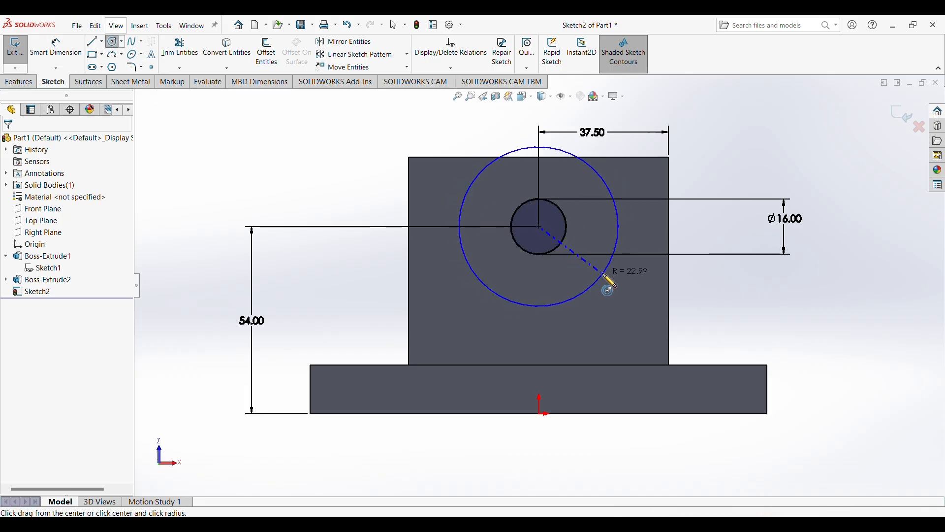
click(606, 271)
right_click(723, 157)
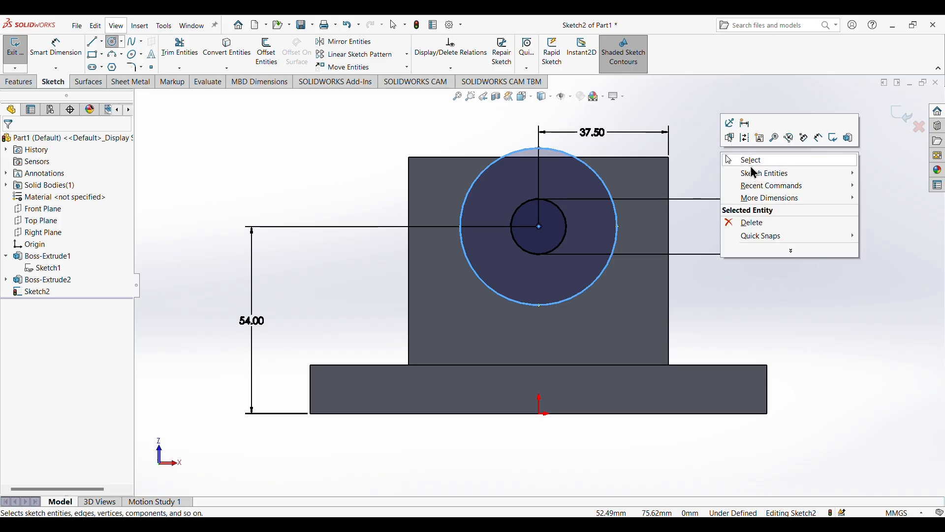
click(736, 158)
Set the larger concentric circle's diameter to 40 mm.
click(44, 58)
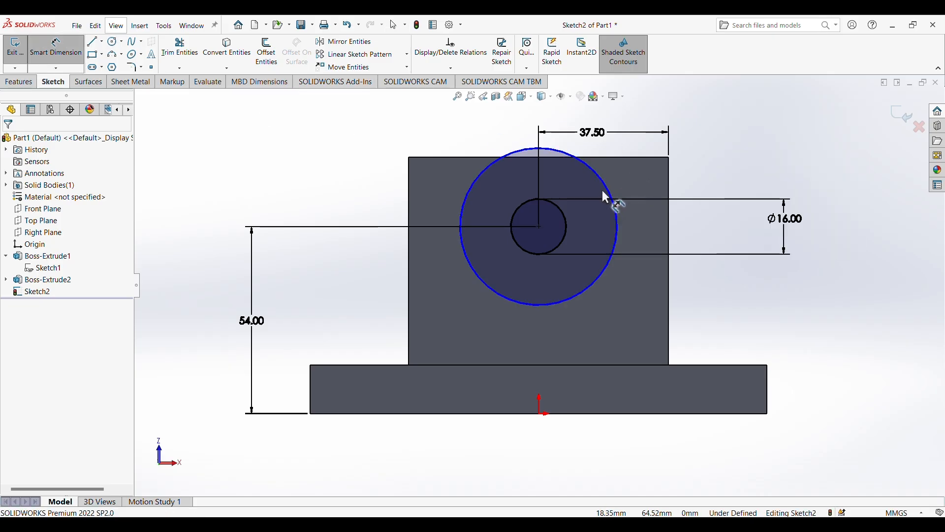
click(616, 193)
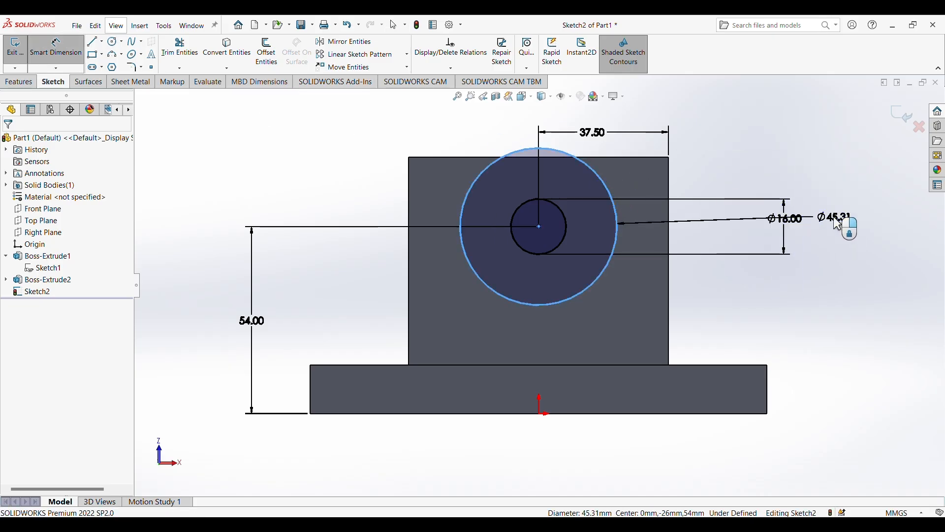
click(840, 224)
text(40)
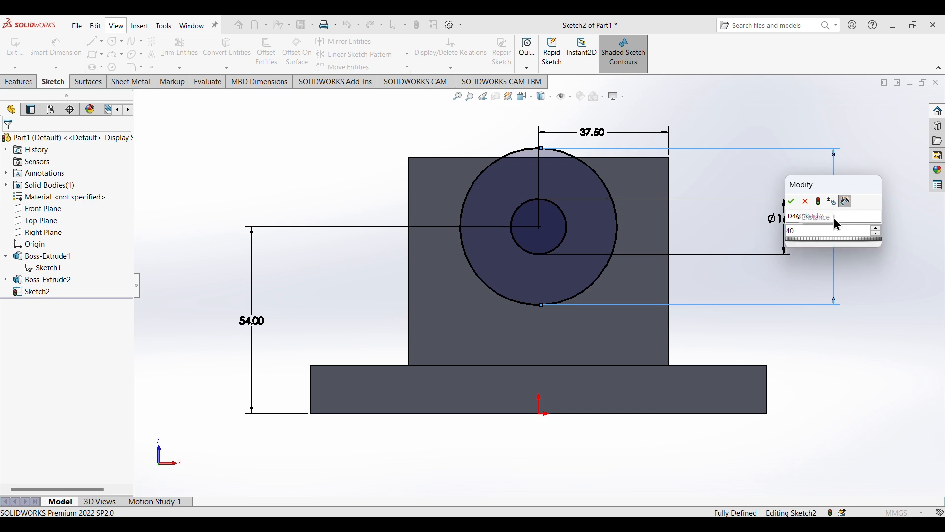
key(Return)
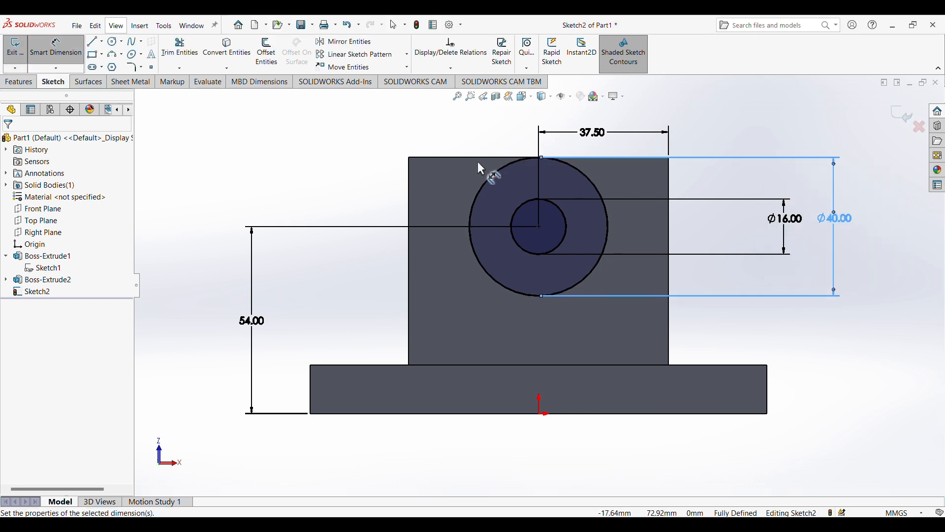
key(Escape)
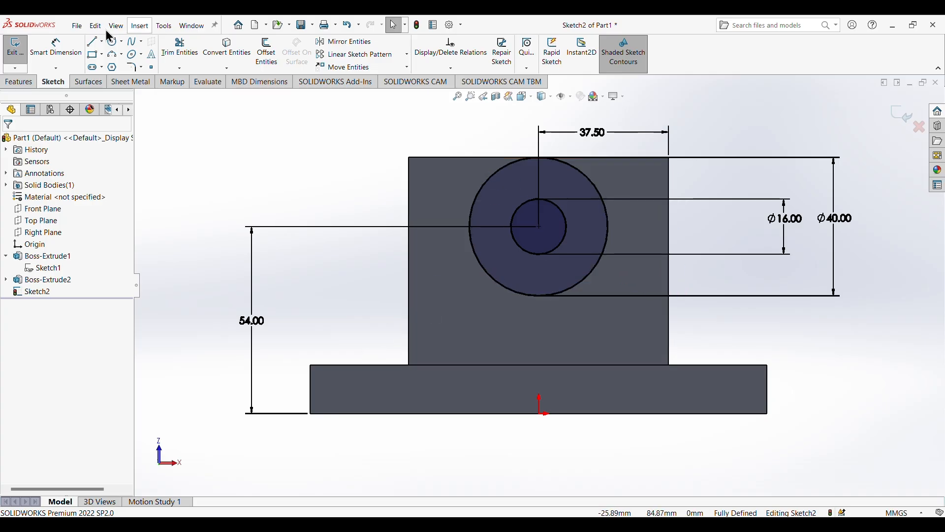
Draw a slanted line from the upright's lower-left corner up past the 40 mm circle, ending above the upright's top edge.
click(93, 42)
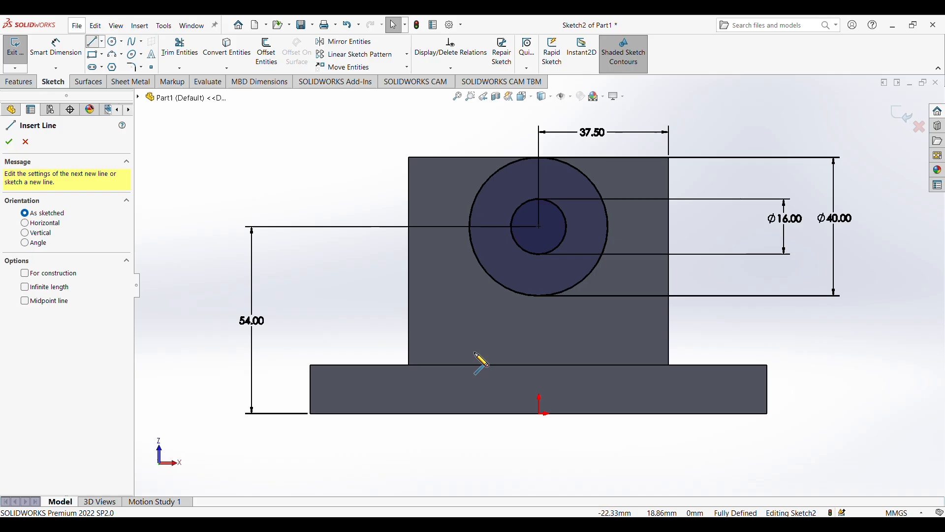
click(409, 365)
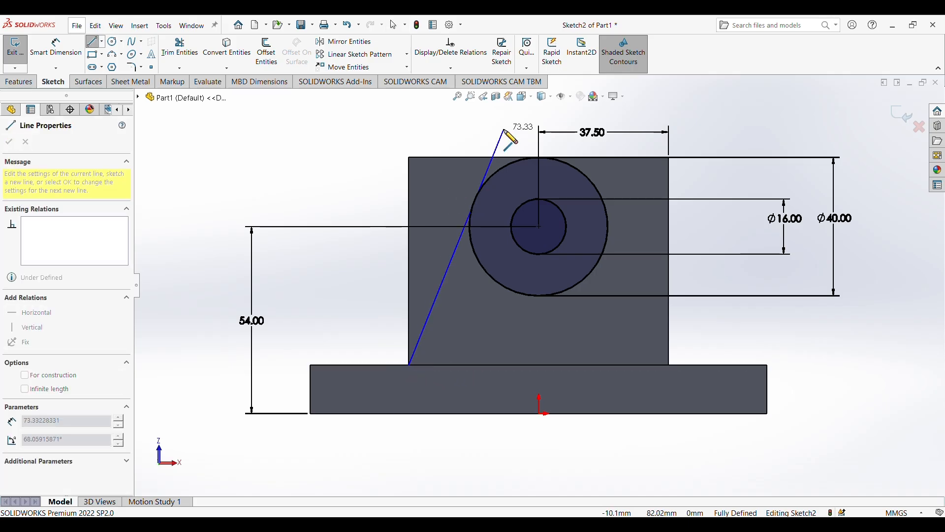
click(484, 109)
right_click(337, 129)
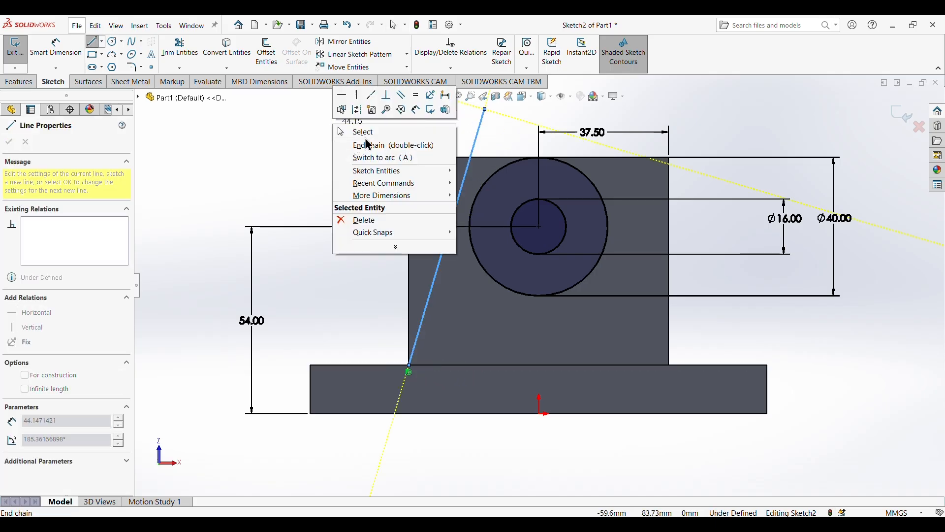
click(369, 143)
key(Escape)
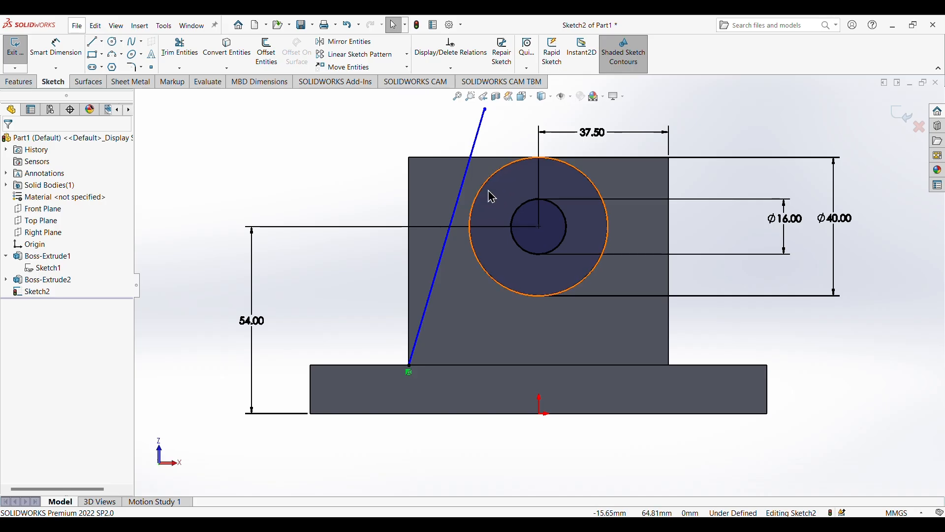
Make the slanted line tangent to the 40 mm circle.
click(477, 136)
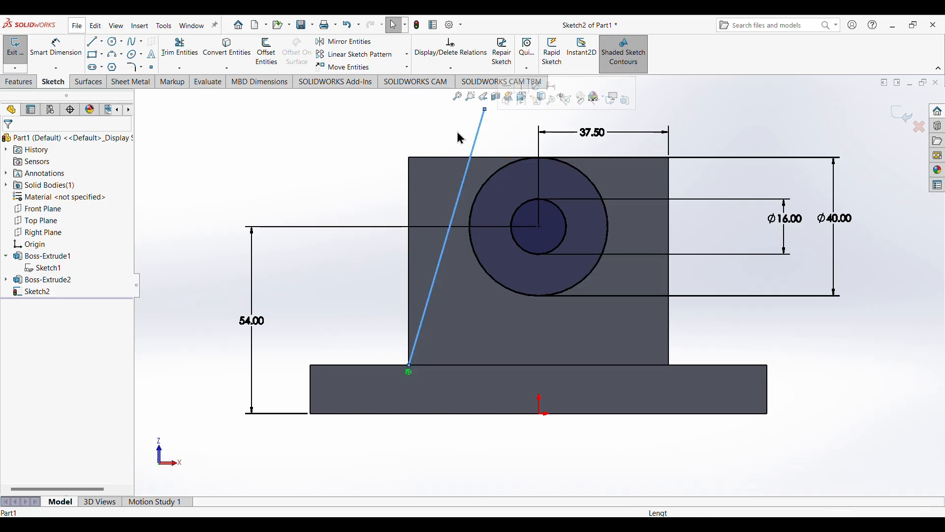
ctrl+click(498, 159)
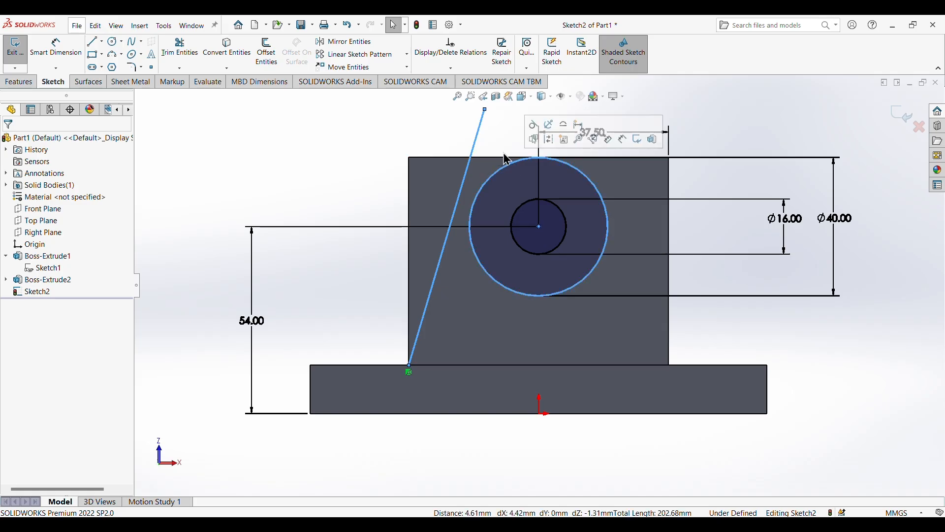
click(537, 131)
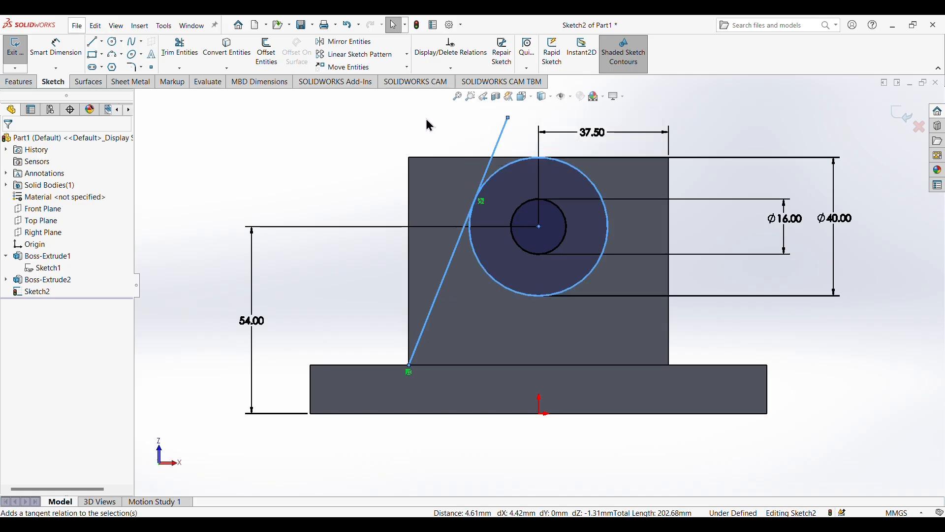
right_click(407, 123)
click(344, 156)
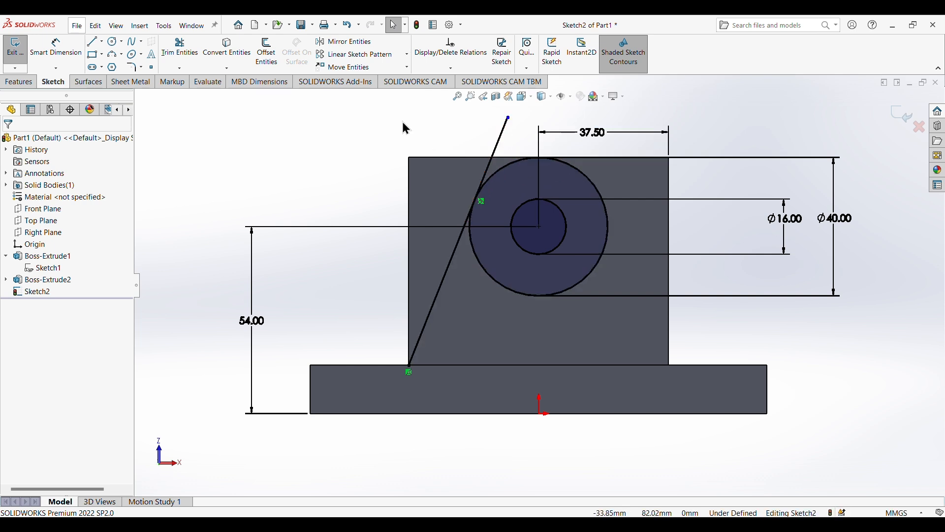
Trim off the part of the slanted line that extends above its tangent point on the 40 mm circle.
click(184, 48)
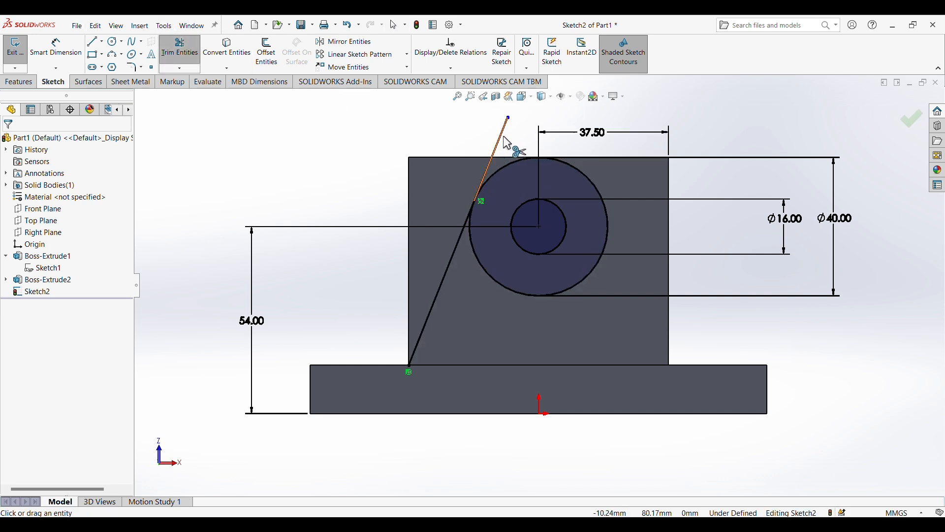
click(501, 143)
right_click(326, 108)
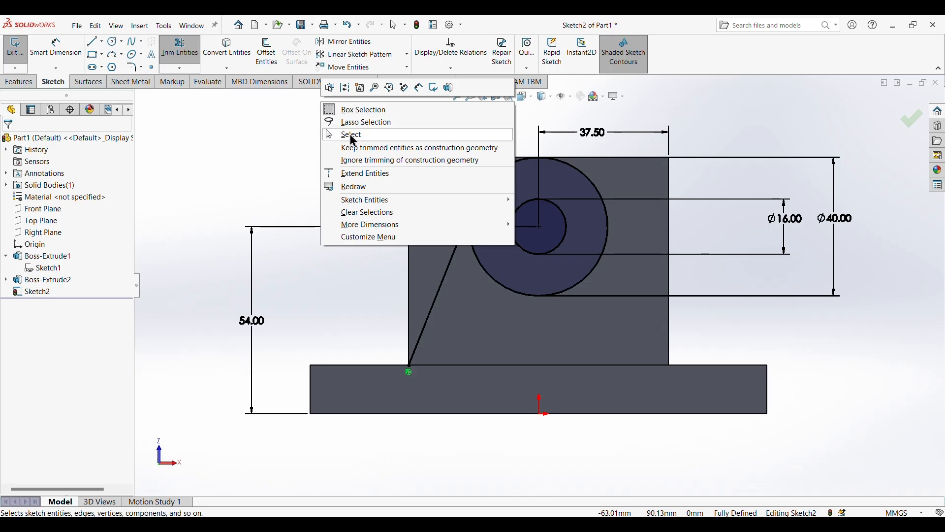
click(350, 134)
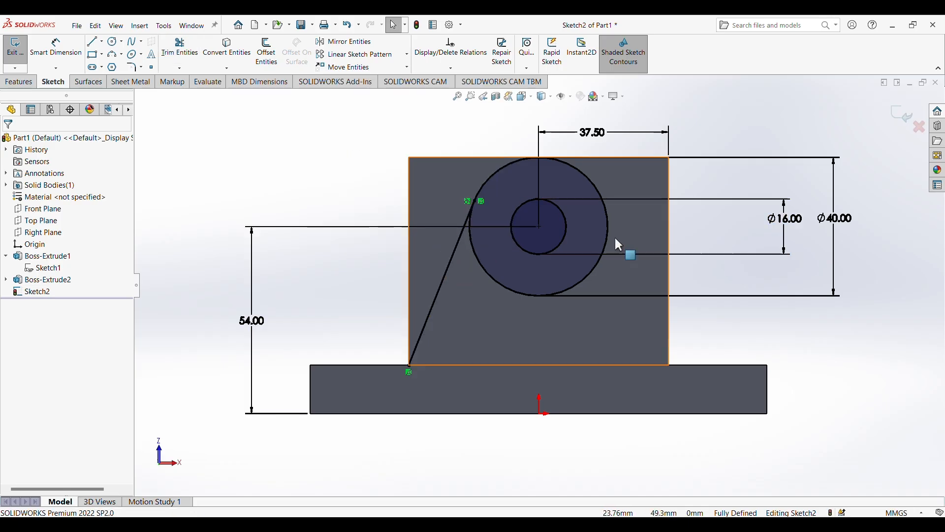
Draw a vertical centerline from the circles' center down to the origin on the base plate's bottom edge.
click(102, 41)
click(105, 66)
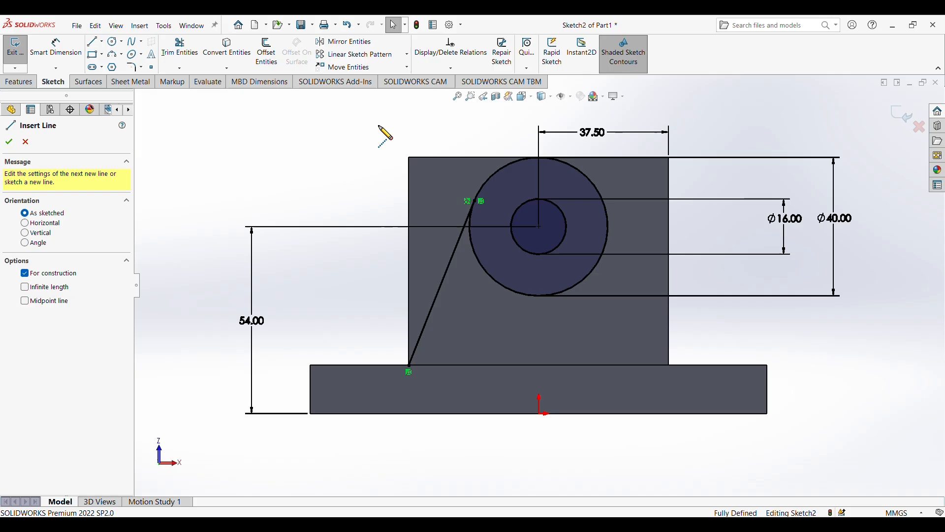
click(539, 226)
click(539, 412)
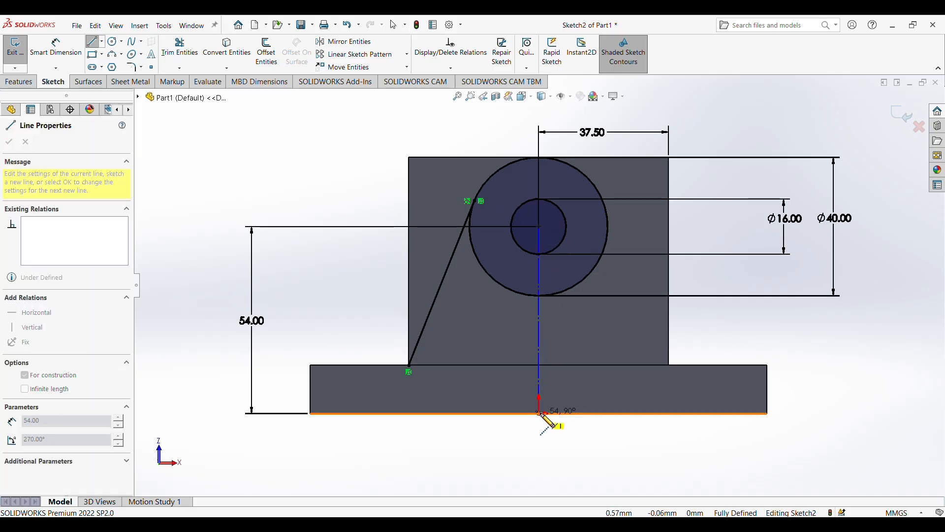
right_click(562, 417)
click(588, 424)
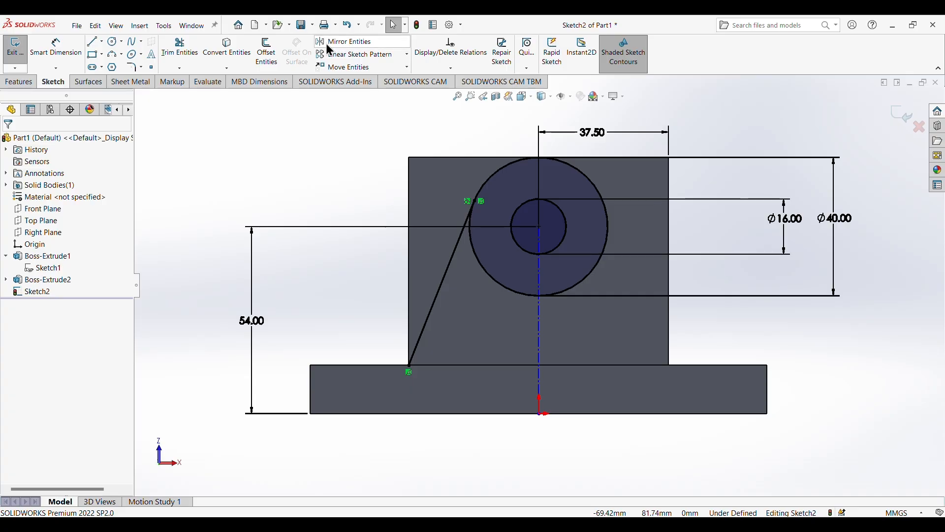
Mirror the slanted tangent line about the vertical centerline, keeping the original.
click(329, 43)
click(453, 255)
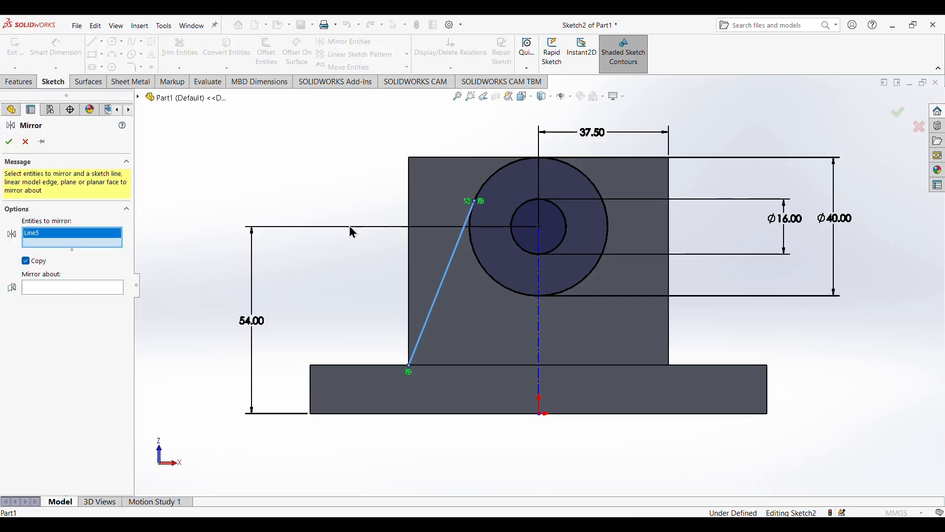
click(43, 291)
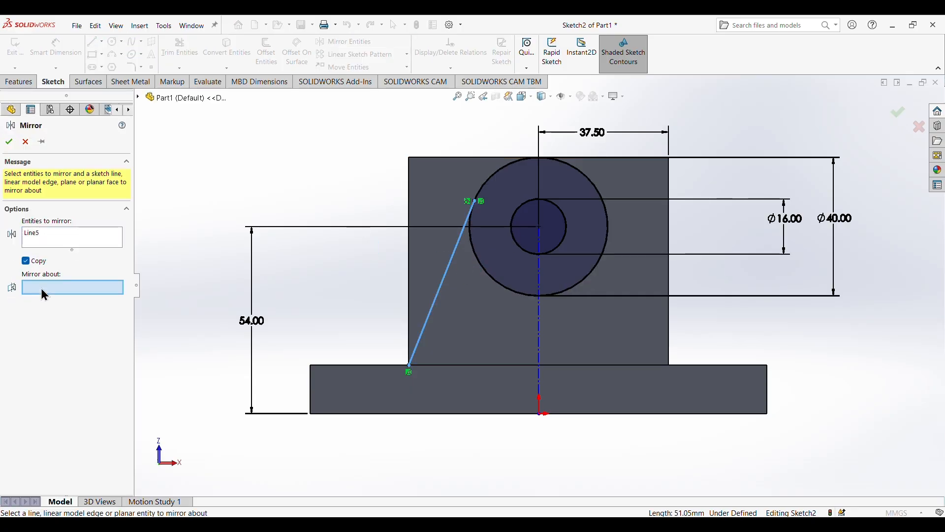
click(539, 325)
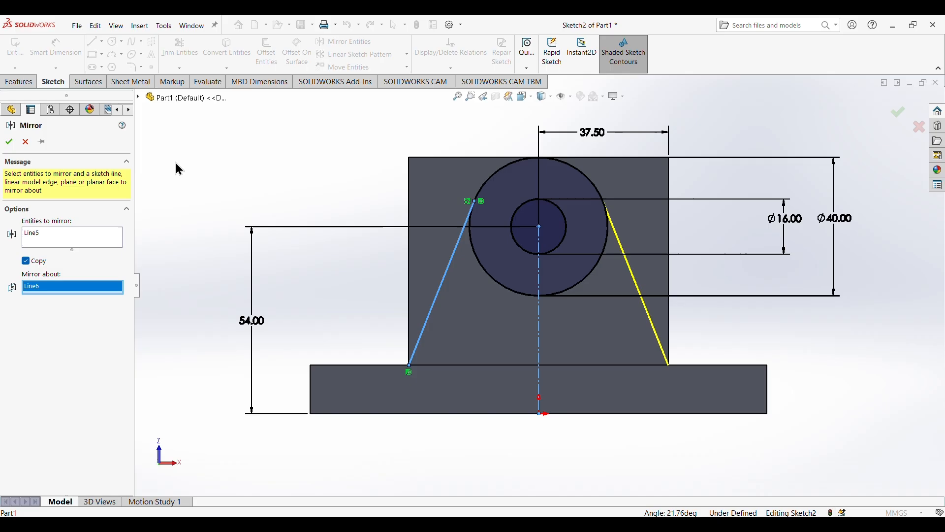
click(8, 141)
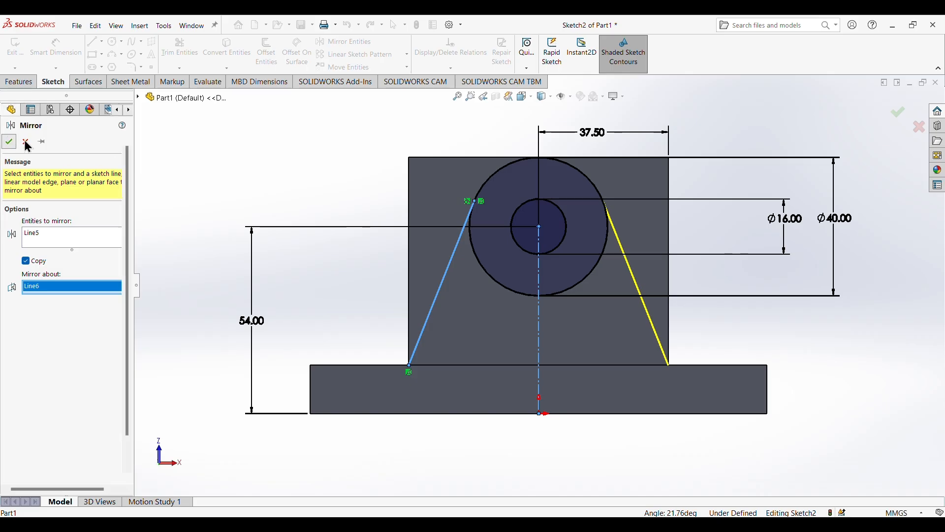
Delete the vertical centerline from the sketch.
click(538, 337)
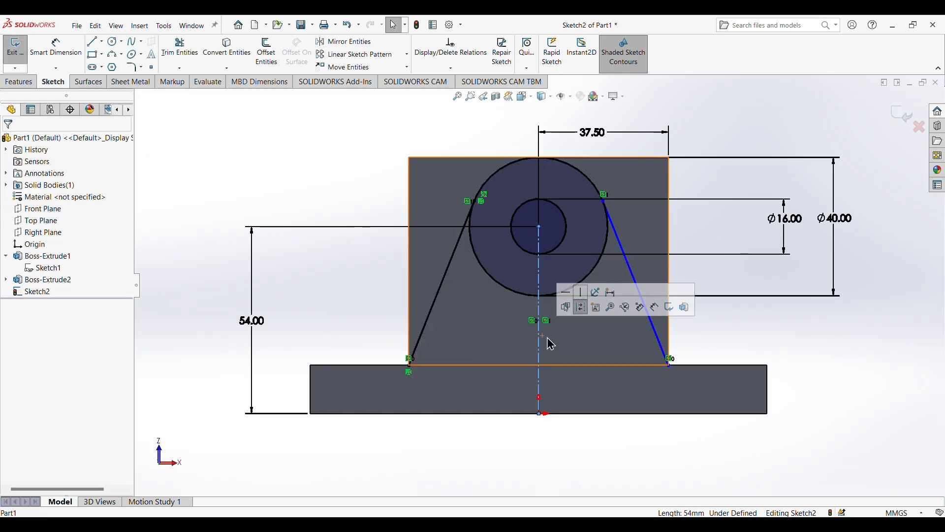
key(Delete)
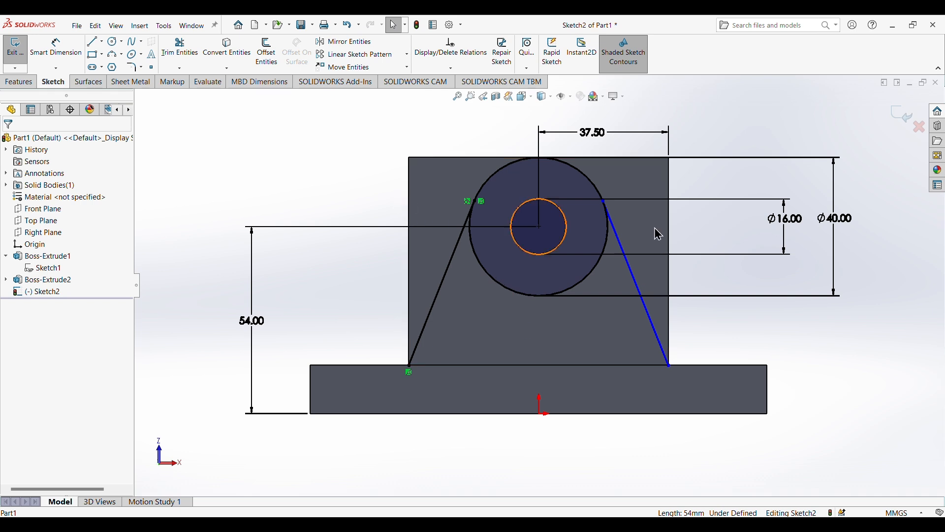
right_click(262, 143)
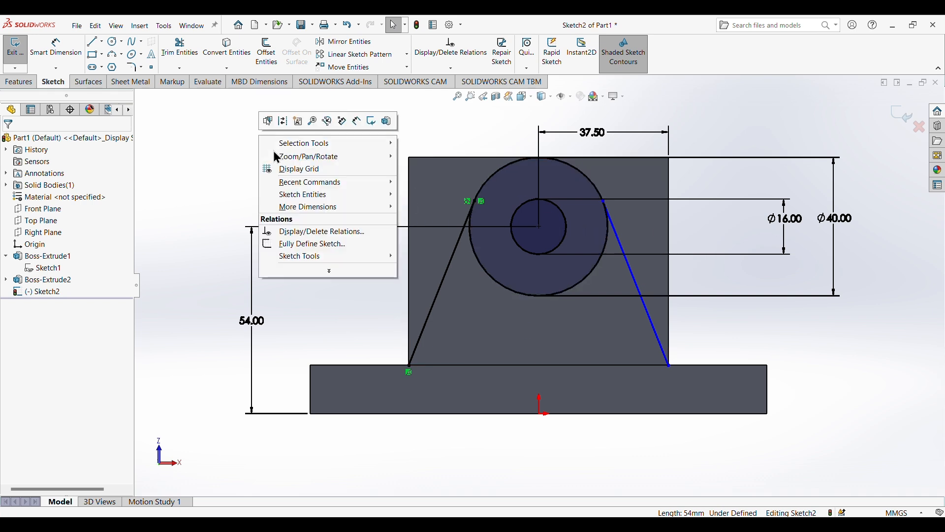
click(237, 155)
Cut away the two corner regions outside the tangent lines and large circle with a 74 mm Blind extruded cut.
click(20, 84)
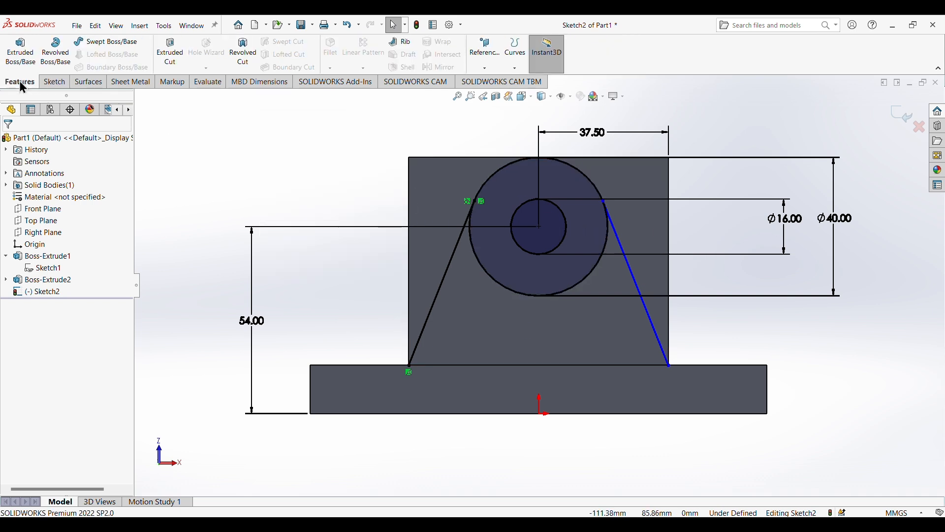
click(170, 49)
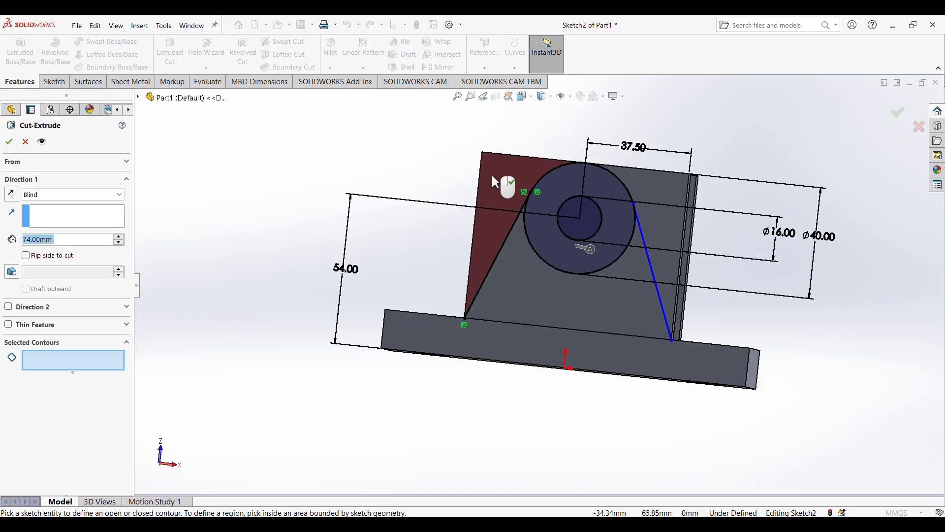
click(503, 186)
click(661, 196)
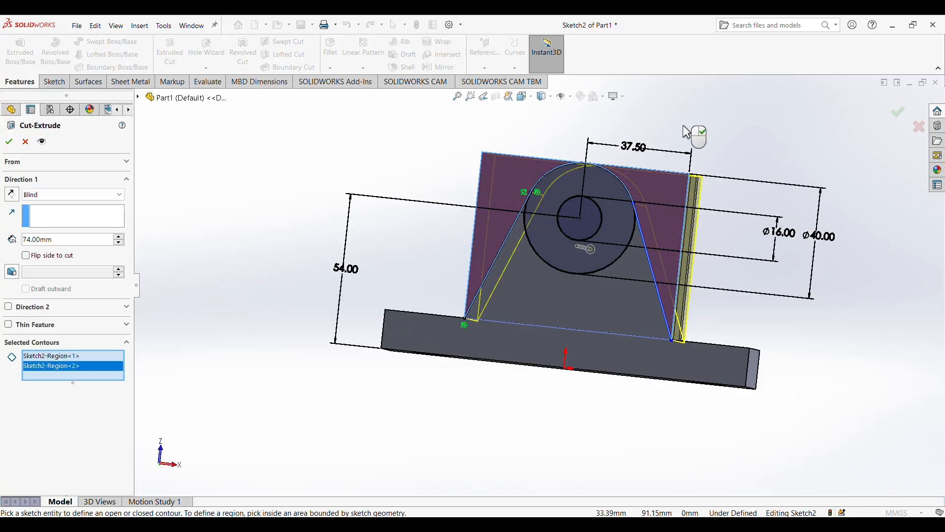
mouse_move(661, 195)
middle_down()
mouse_move(655, 238)
mouse_move(327, 120)
middle_up()
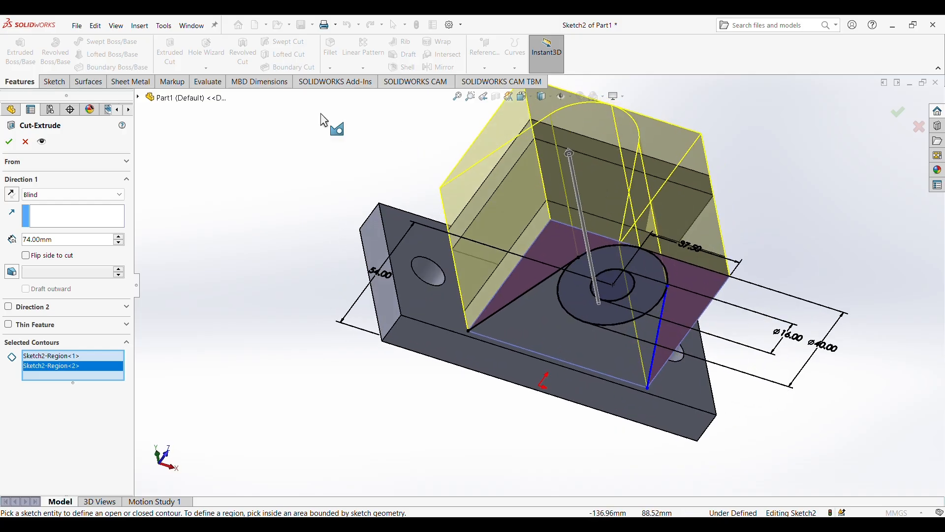
click(10, 142)
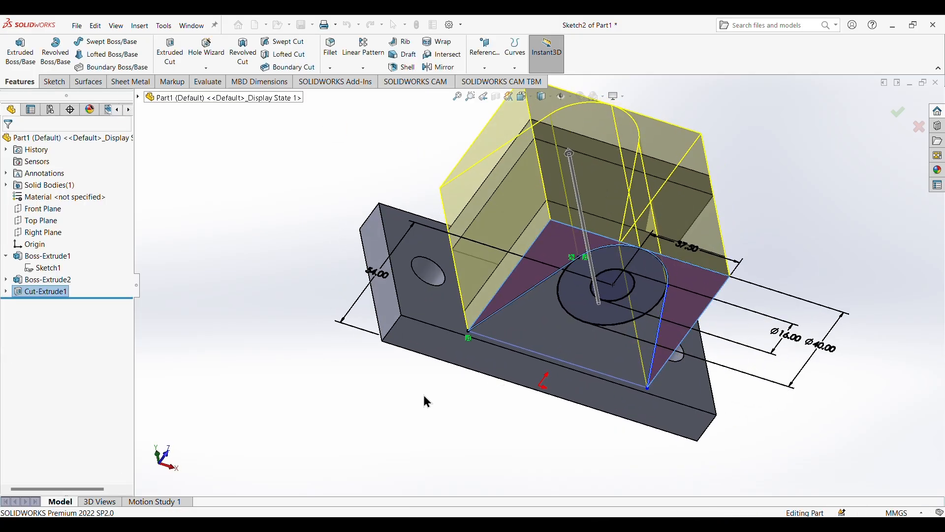
Cut Sketch2's 16 mm circle through both lugs as a pin hole with a 74 mm Blind extruded cut.
middle_drag(830, 265, 663, 278)
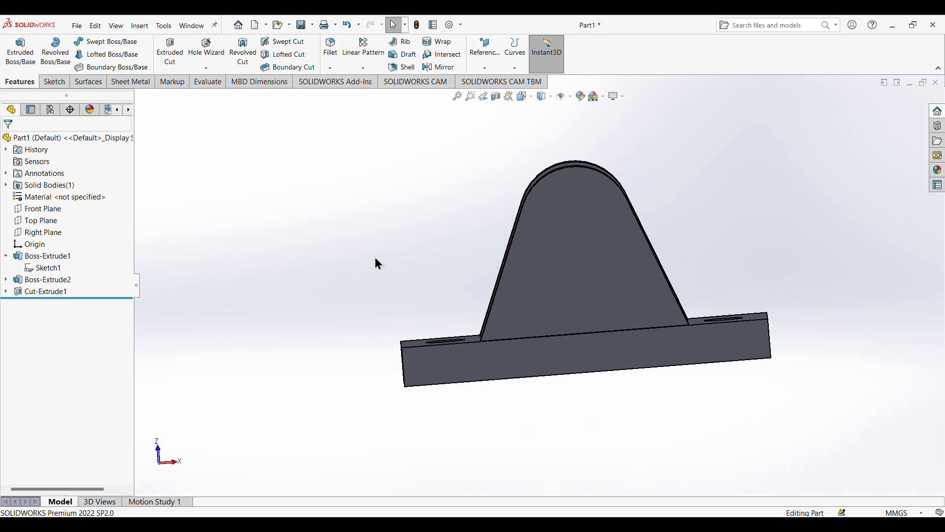
click(6, 291)
click(51, 304)
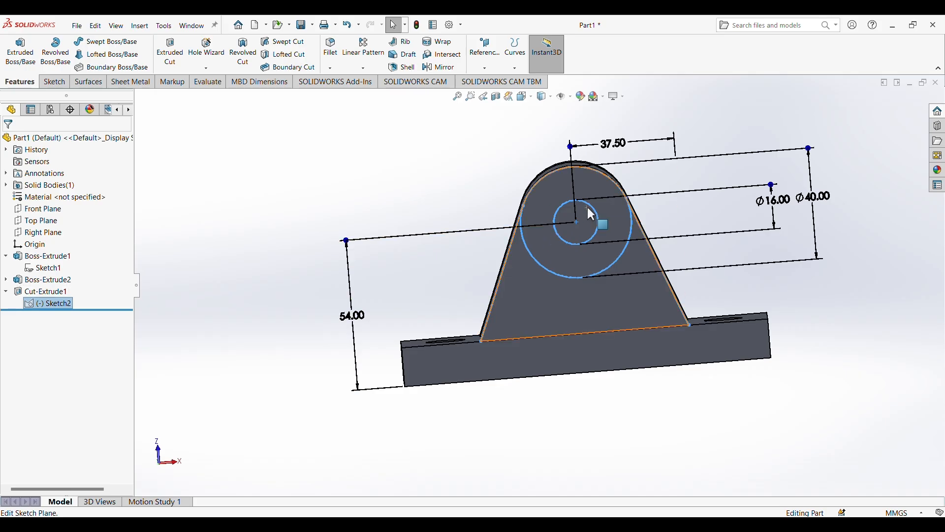
click(174, 50)
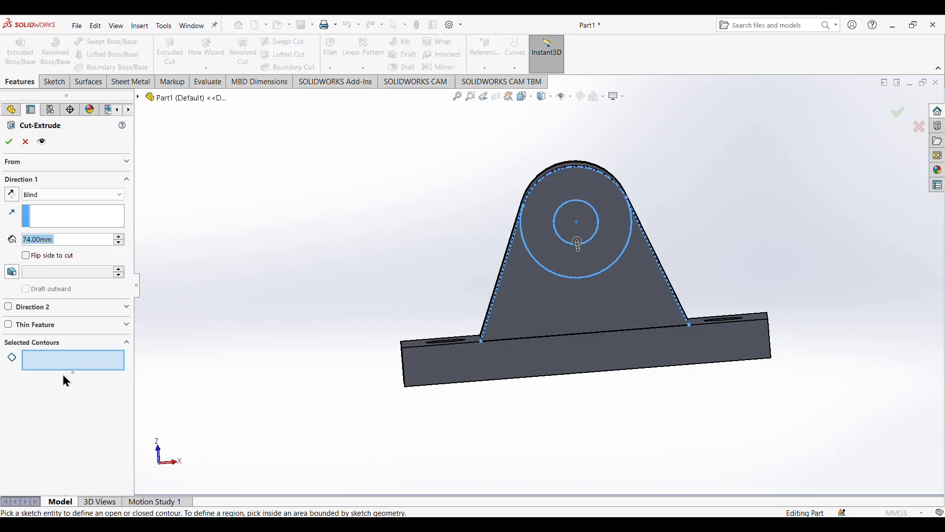
click(51, 356)
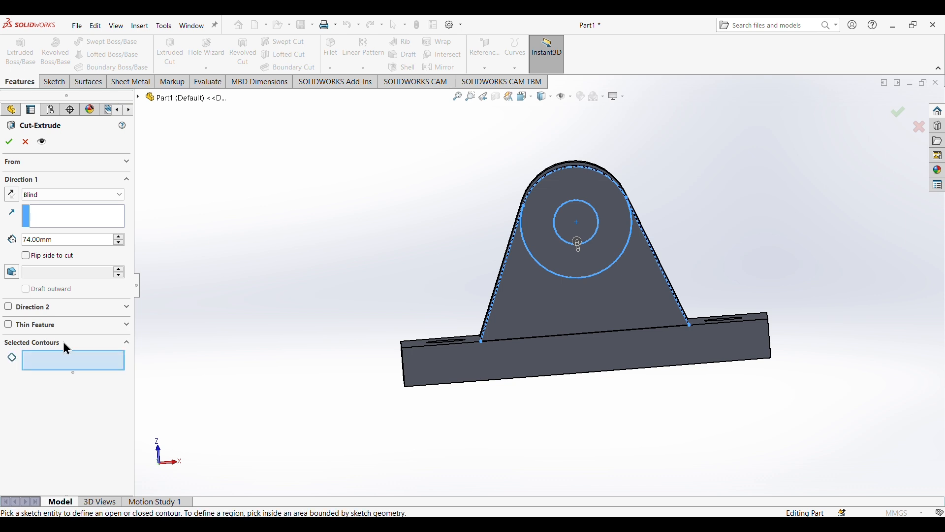
click(579, 226)
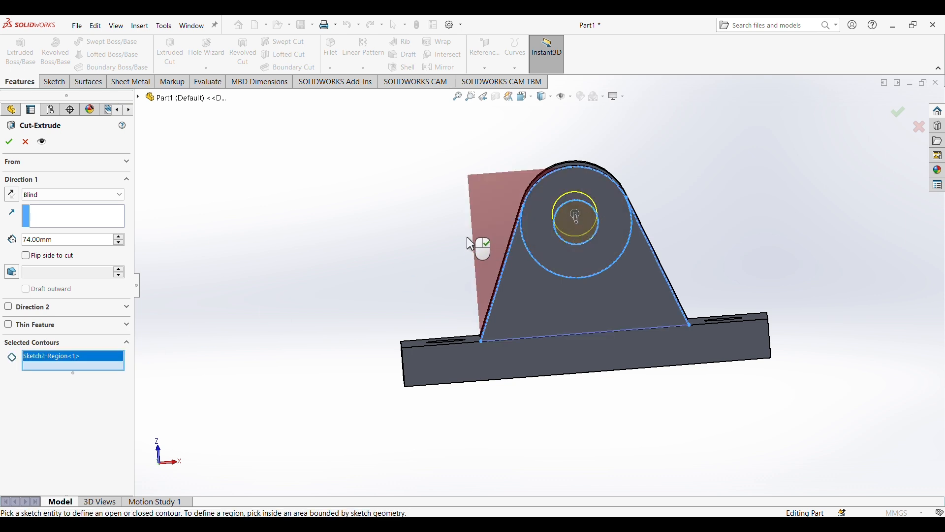
middle_drag(478, 242, 264, 227)
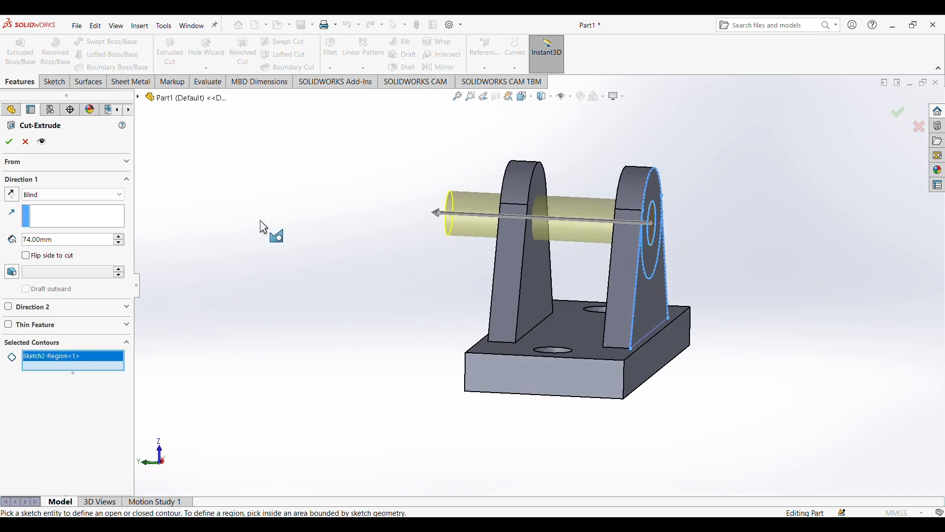
click(10, 142)
middle_drag(816, 302, 736, 296)
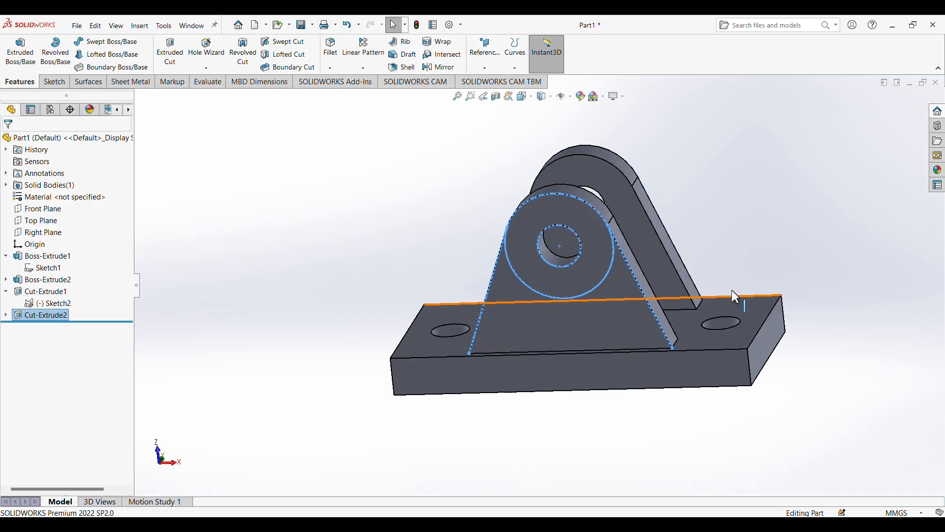
click(775, 293)
middle_drag(724, 242, 696, 211)
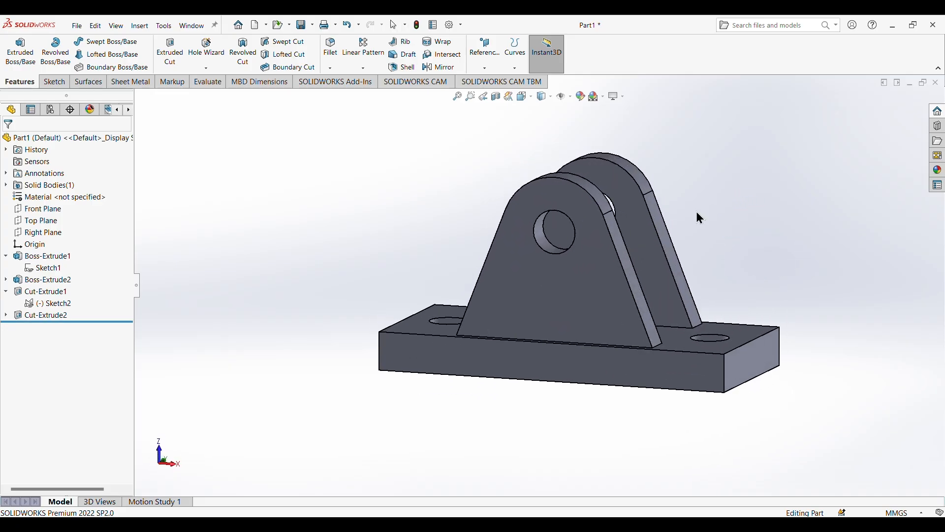
Fillet the four edges where the lugs' slanted sides meet the base plate with a 5 mm radius.
mouse_move(786, 239)
middle_down()
mouse_move(815, 220)
mouse_move(772, 247)
mouse_move(801, 212)
mouse_move(787, 219)
mouse_move(798, 245)
middle_up()
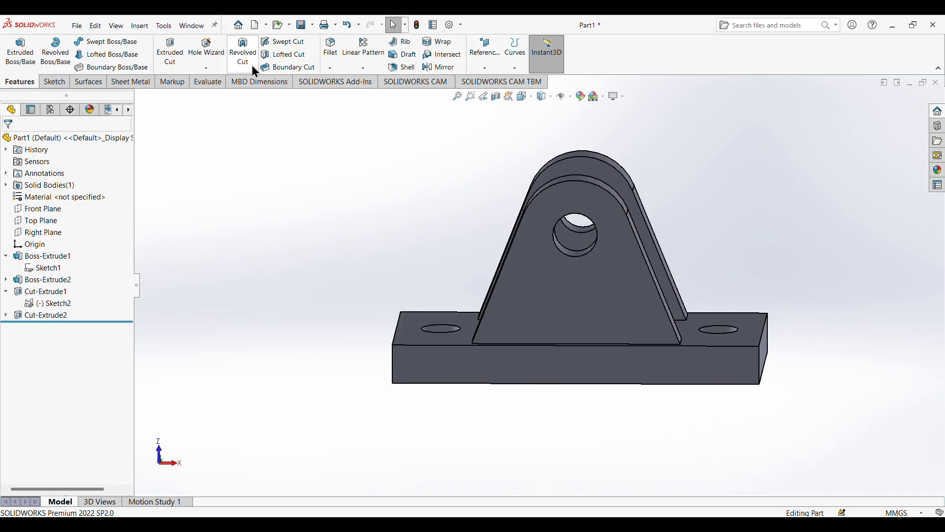
click(331, 48)
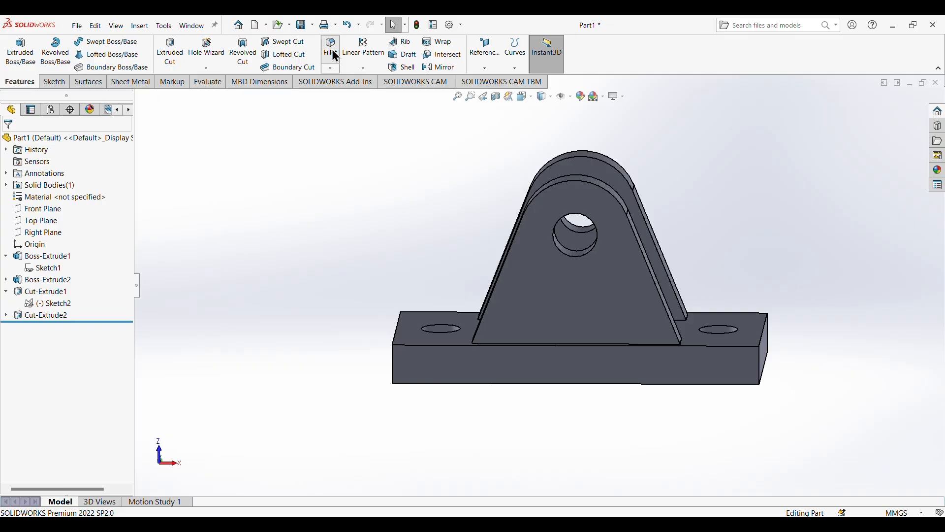
middle_drag(476, 260, 504, 362)
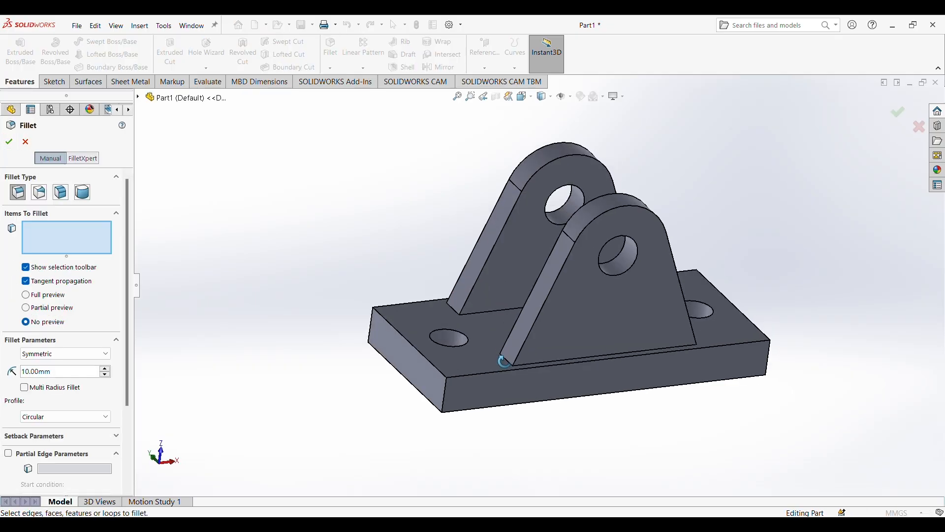
click(512, 365)
middle_drag(766, 244, 682, 363)
click(683, 353)
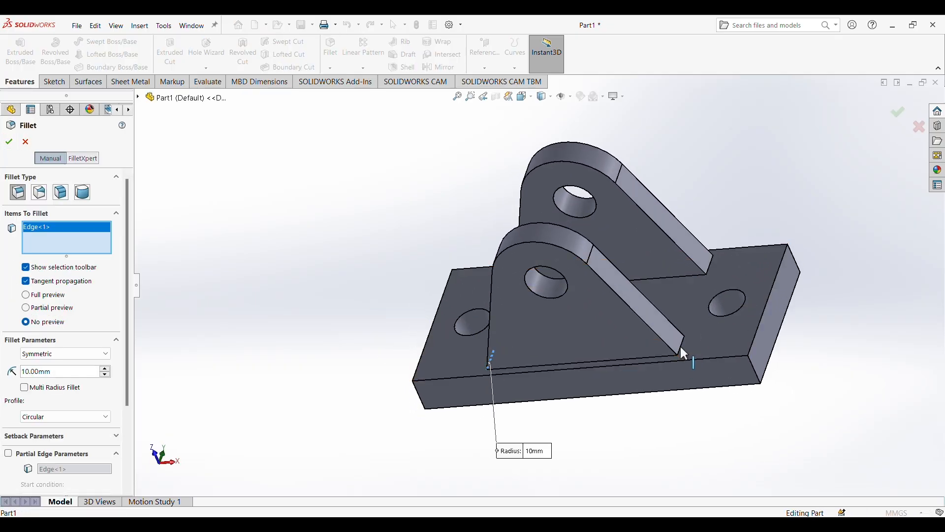
click(715, 269)
middle_drag(717, 219, 433, 296)
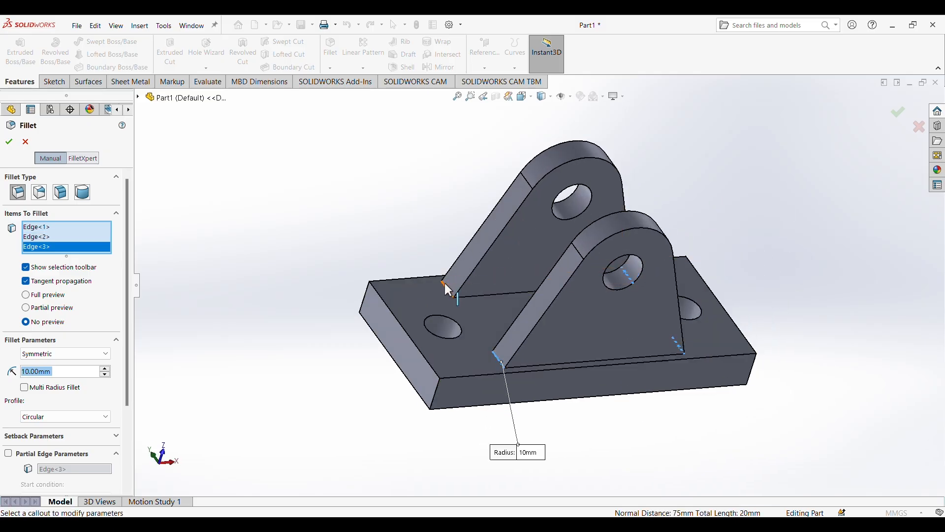
click(445, 284)
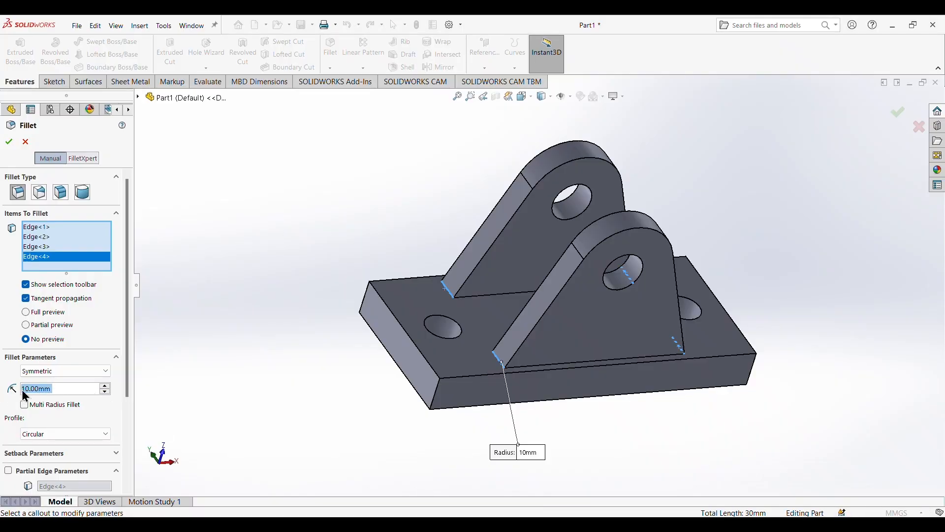
text(5)
key(Return)
click(11, 146)
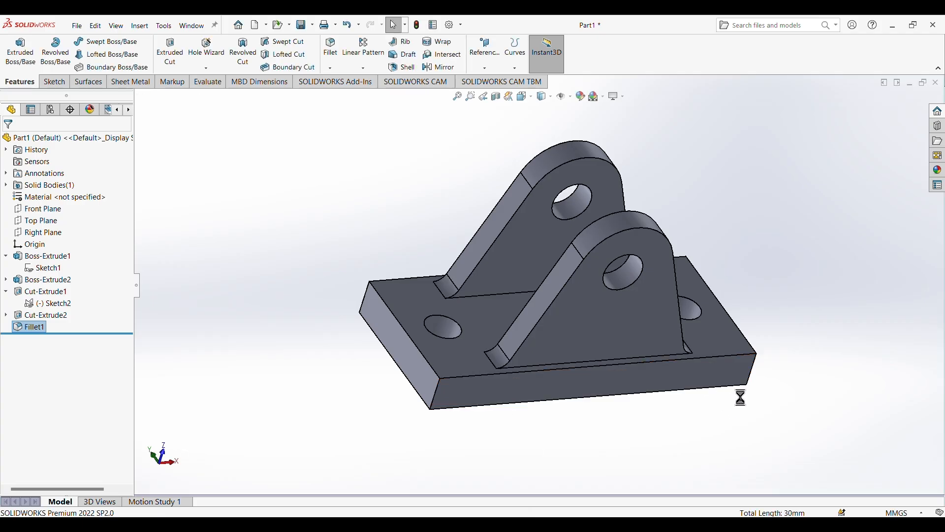
middle_drag(789, 406, 728, 376)
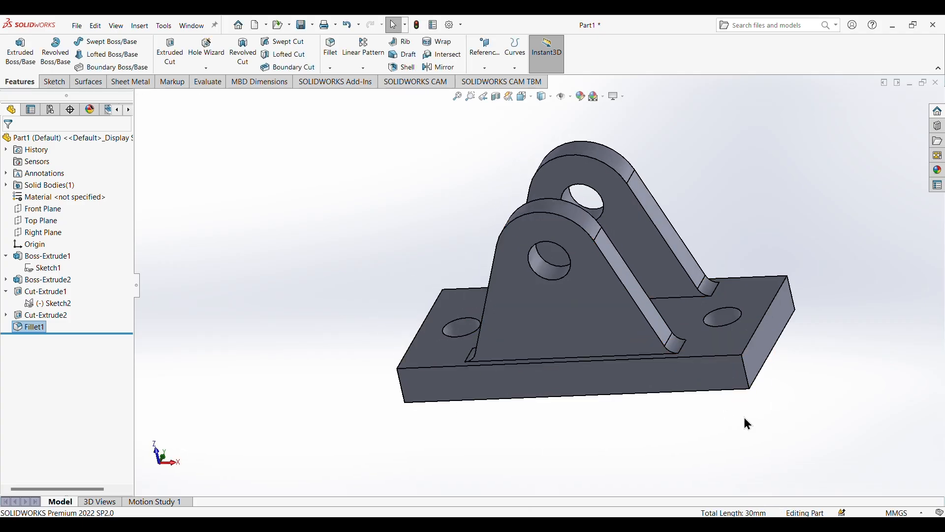
Round the base plate's vertical corner between its left end and front long side with a 5 mm face fillet.
middle_drag(743, 422, 384, 302)
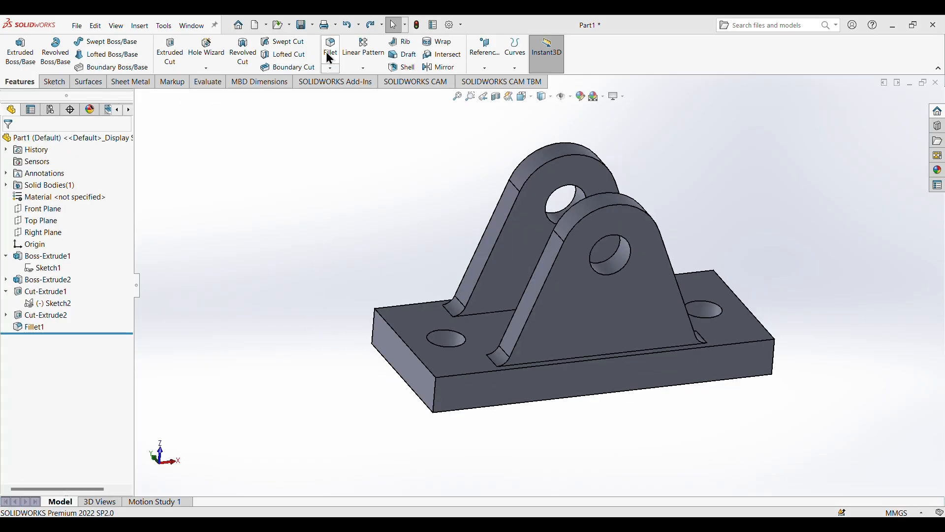
click(330, 55)
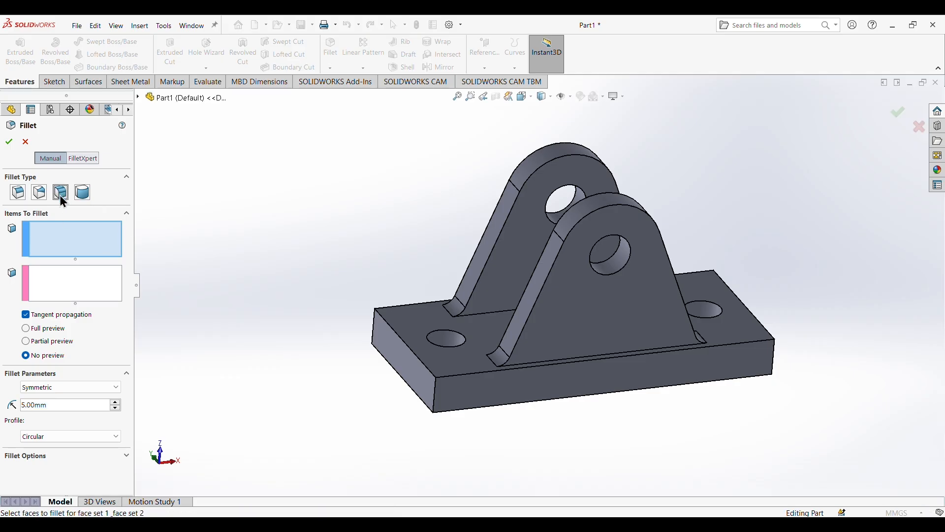
click(414, 383)
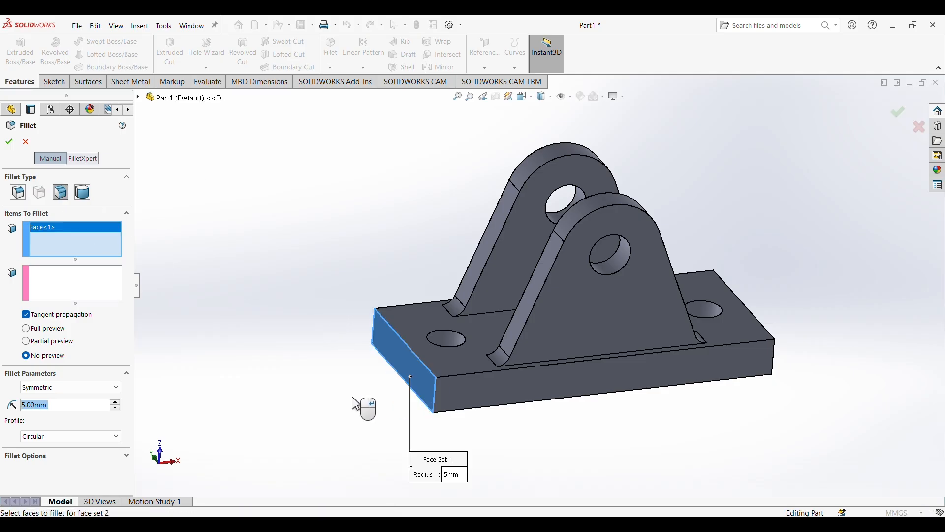
click(81, 289)
click(449, 389)
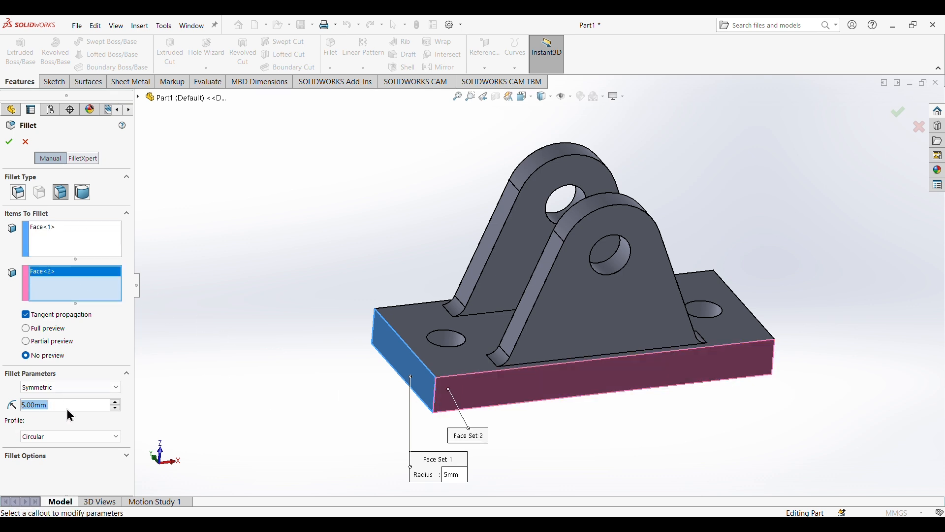
click(9, 142)
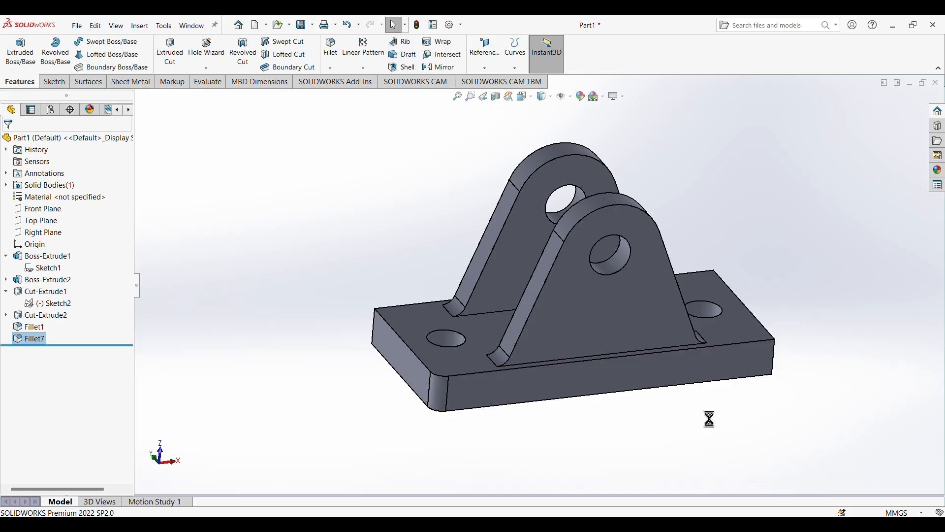
Add a 5 mm face fillet between the plate's front long side and its right end face.
middle_drag(714, 426, 684, 423)
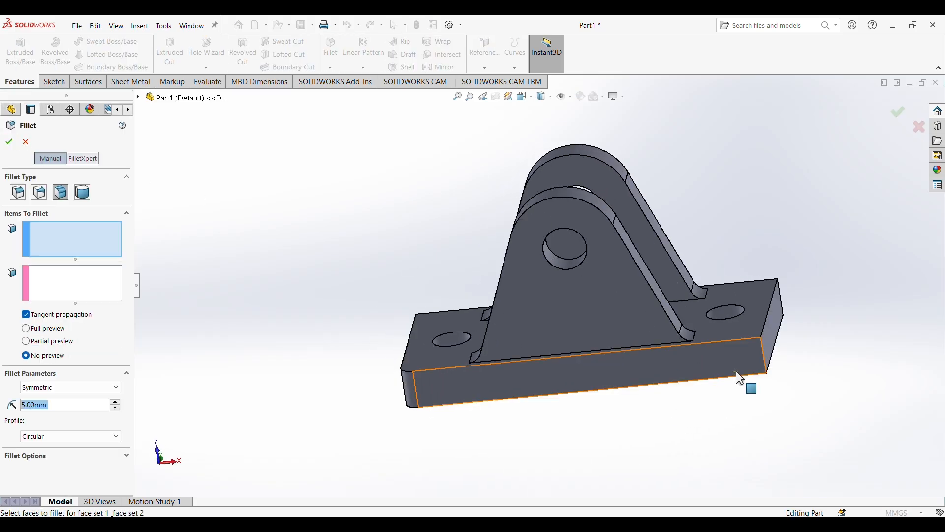
click(672, 372)
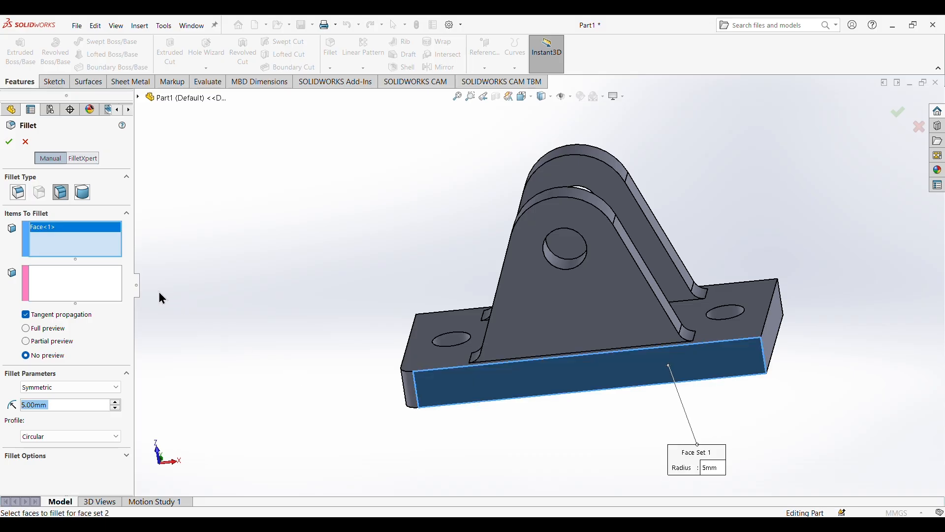
click(106, 290)
click(776, 334)
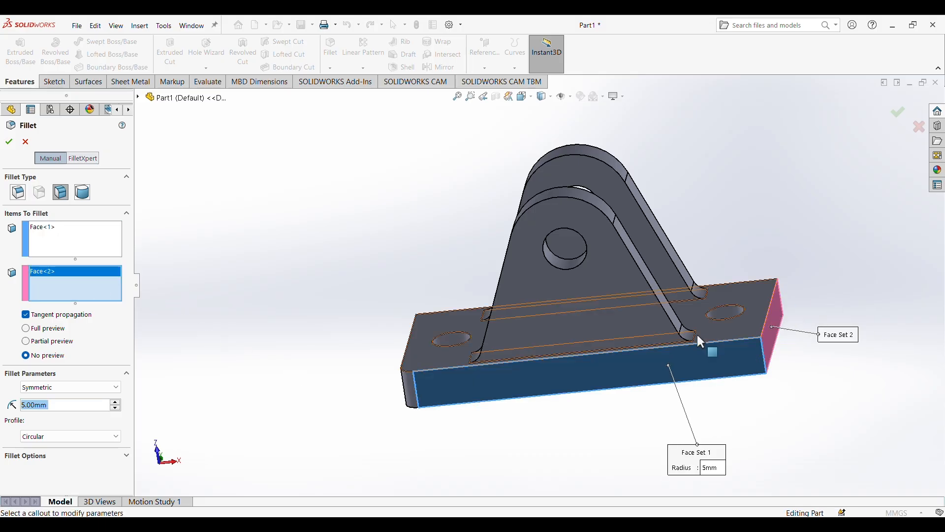
click(10, 143)
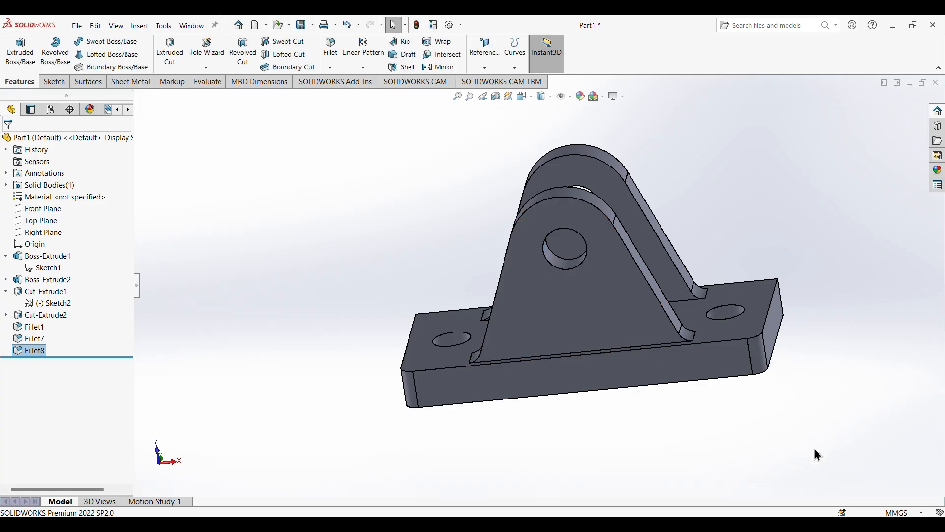
Add a 5 mm face fillet between the plate's right end face and its rear long side.
middle_drag(815, 452, 248, 187)
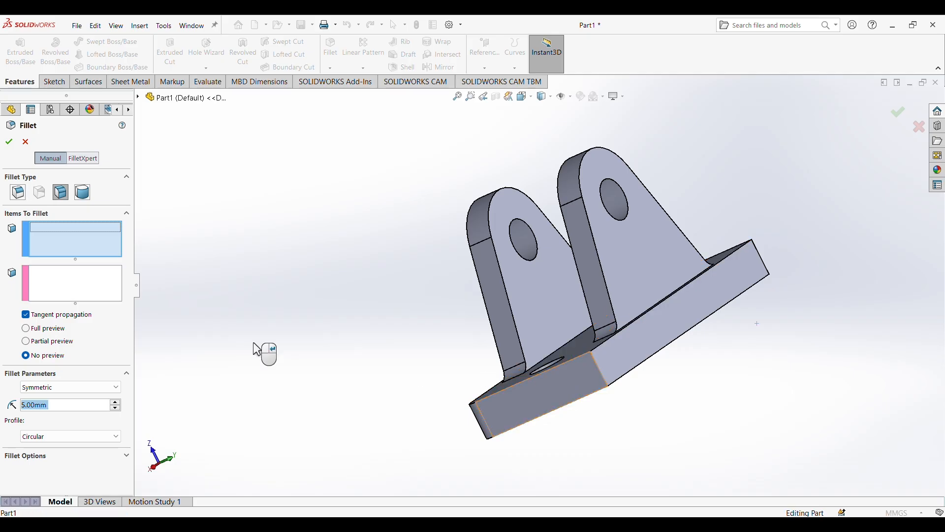
click(542, 394)
click(61, 299)
click(659, 346)
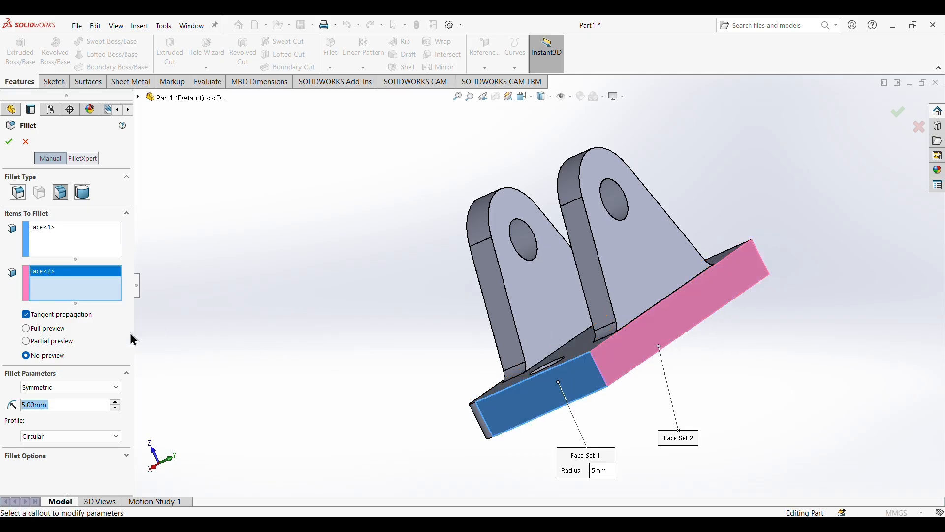
click(9, 143)
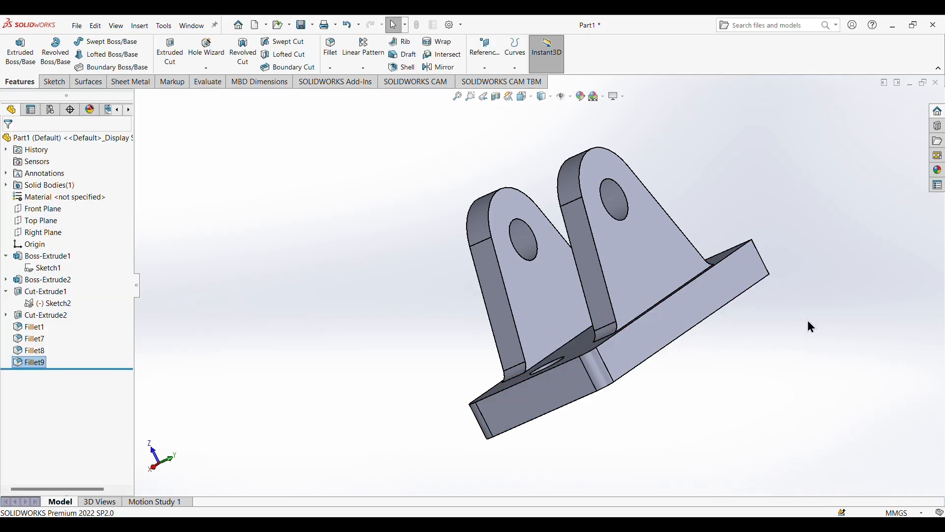
Round the last sharp plate corner, between the rear long side and left end, with a 5 mm face fillet.
middle_drag(681, 433, 661, 447)
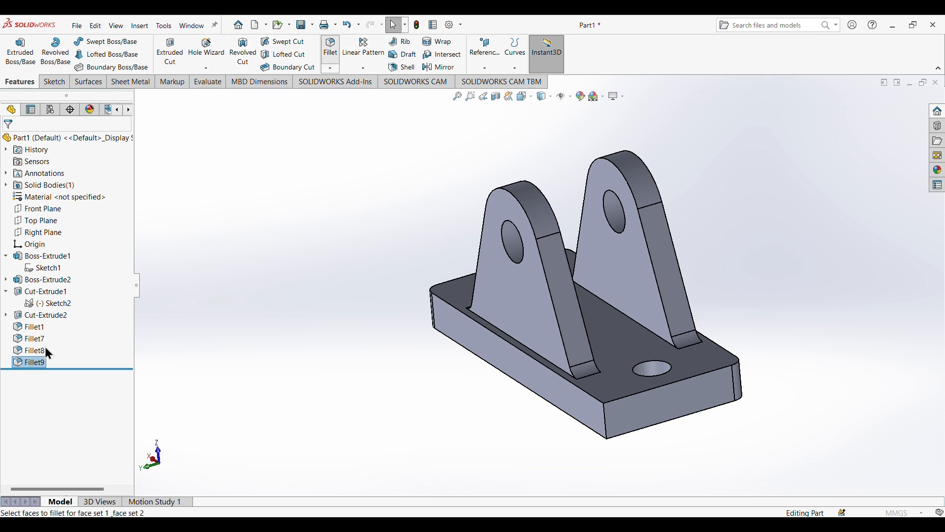
click(58, 233)
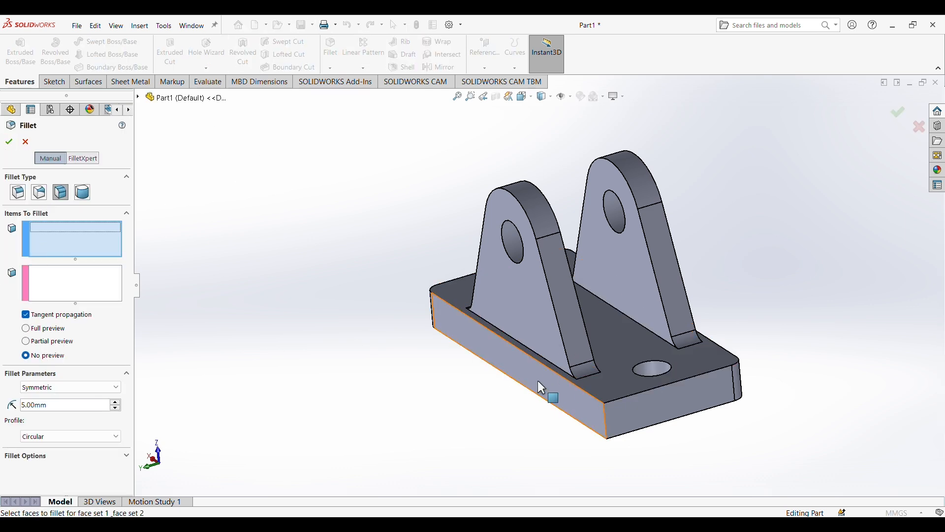
click(538, 380)
click(77, 296)
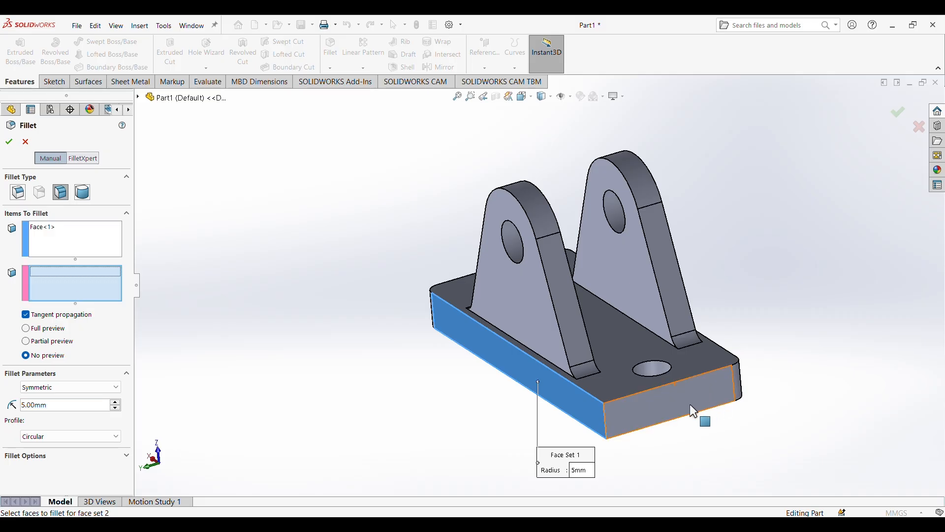
click(704, 418)
click(8, 143)
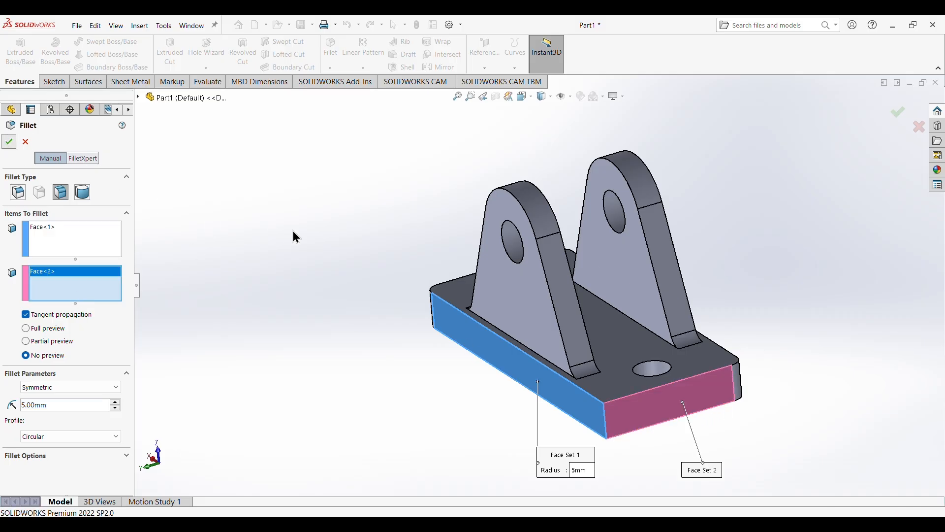
Start a colour appearance in dark gray with a red value of 64, covering the last corner fillet, the lug extrusion and the base plate.
middle_drag(291, 236, 327, 284)
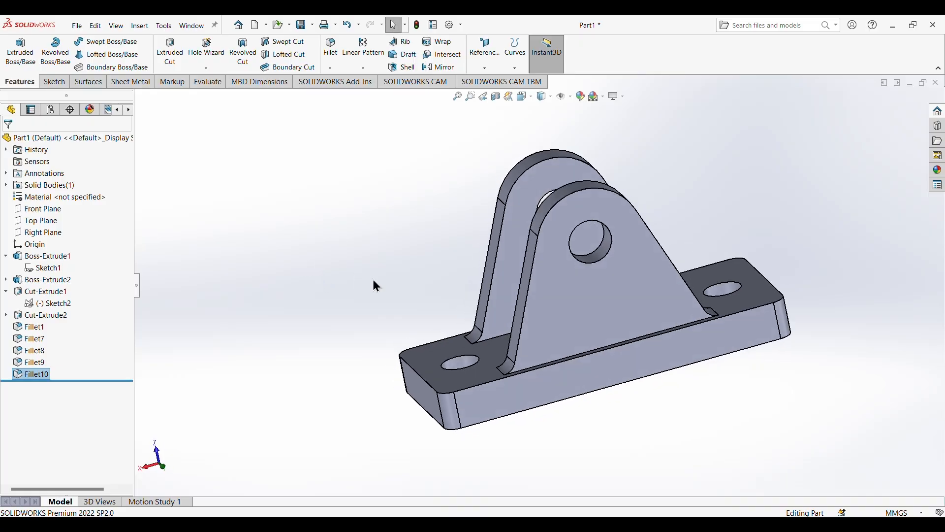
mouse_move(801, 346)
middle_down()
mouse_move(783, 369)
mouse_move(808, 357)
middle_up()
scroll(807, 356, up, 2)
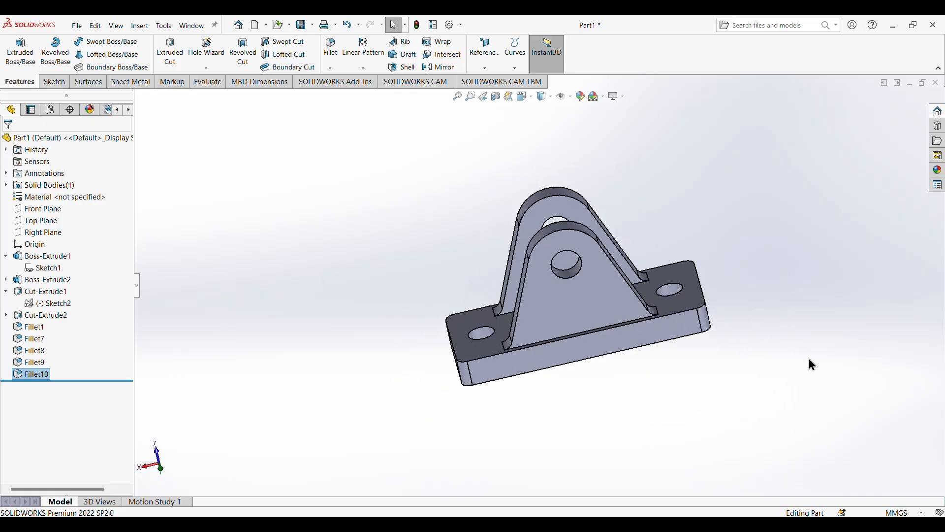
scroll(807, 339, down, 2)
scroll(808, 339, up, 1)
click(581, 97)
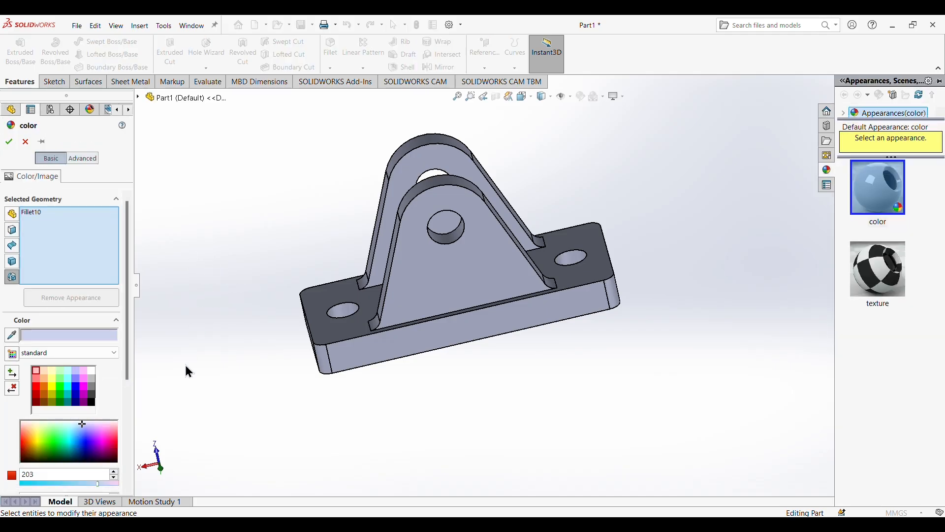
click(94, 397)
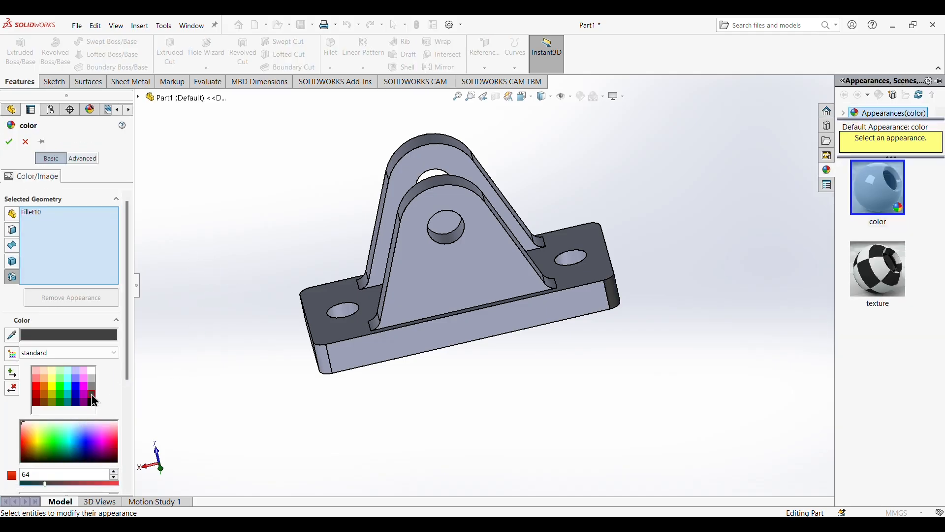
click(393, 316)
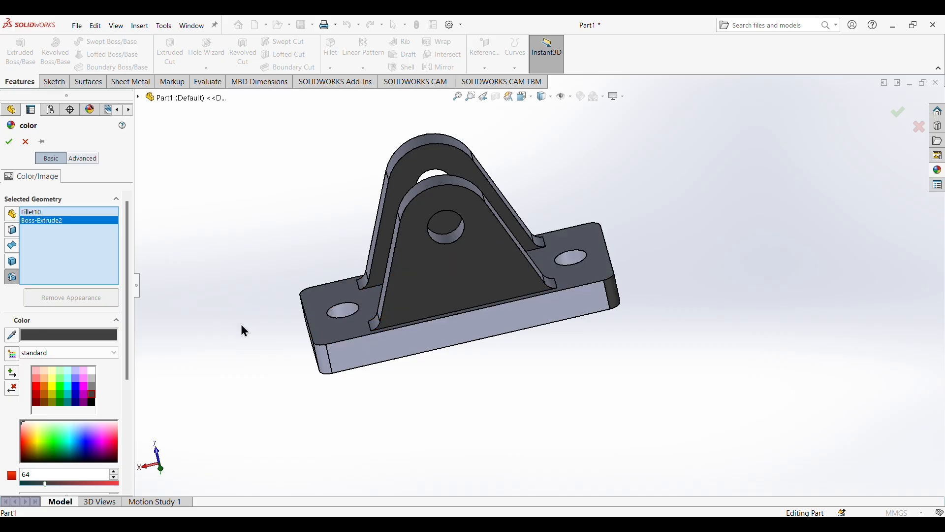
click(326, 328)
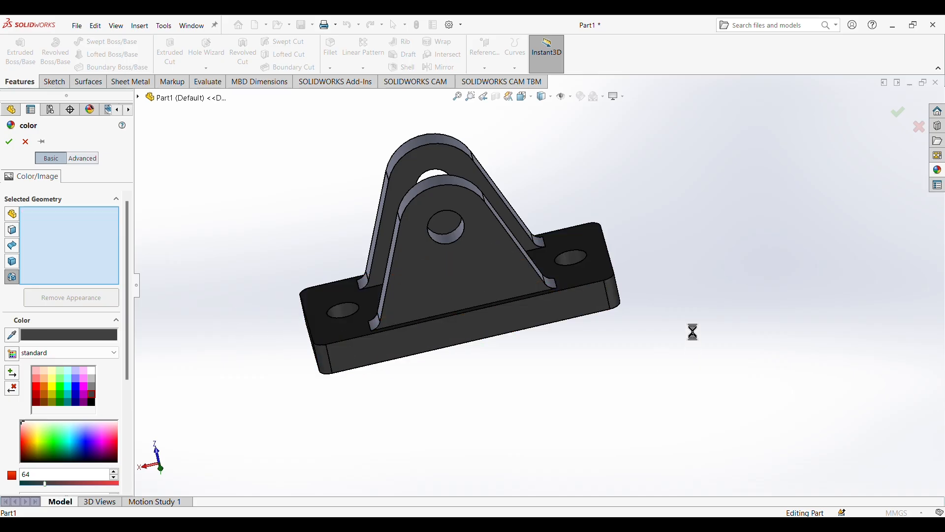
Extend the dark gray colour to the lugs' sloped edge faces, the fillets at their feet and the remaining base corner fillets.
middle_drag(537, 399, 667, 384)
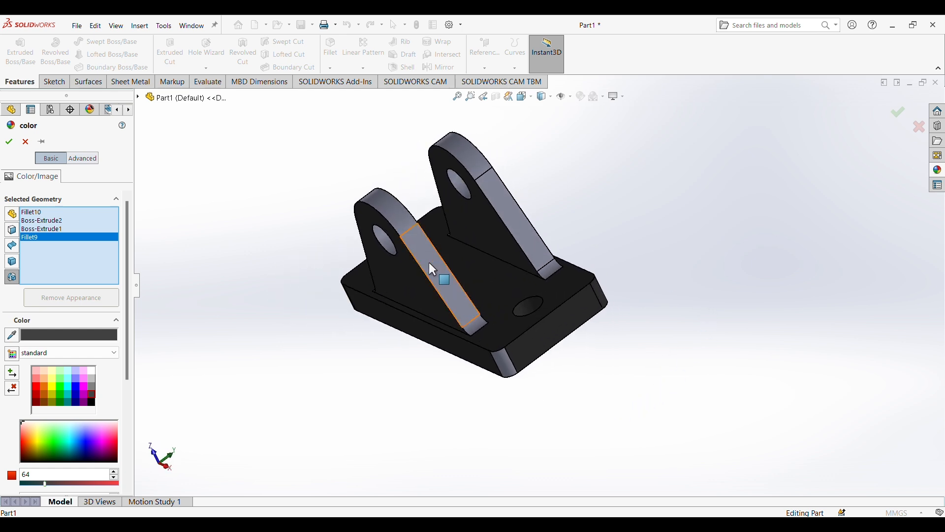
click(432, 266)
click(549, 272)
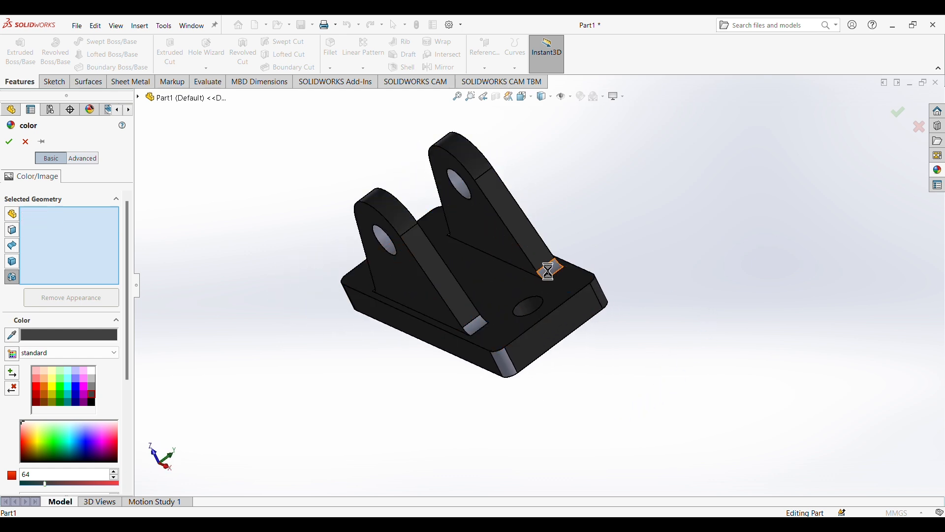
click(505, 362)
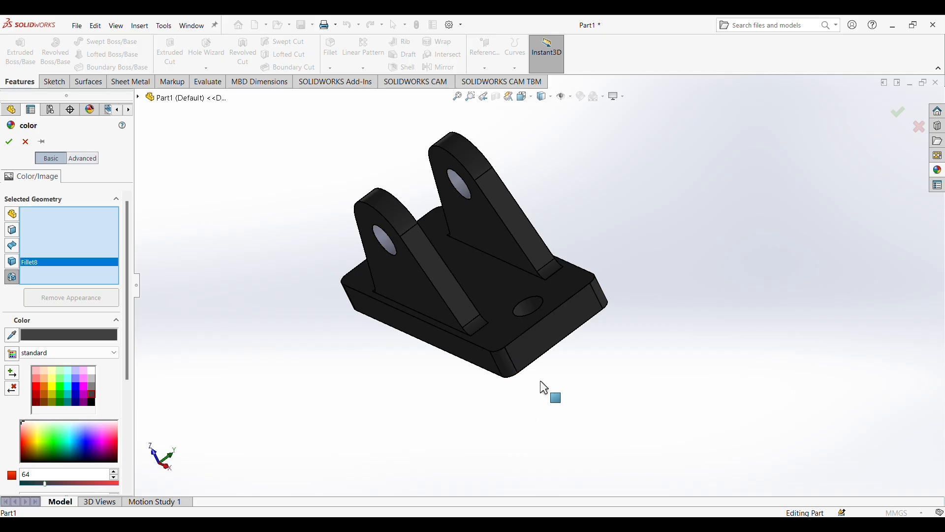
middle_drag(544, 386, 630, 245)
click(344, 242)
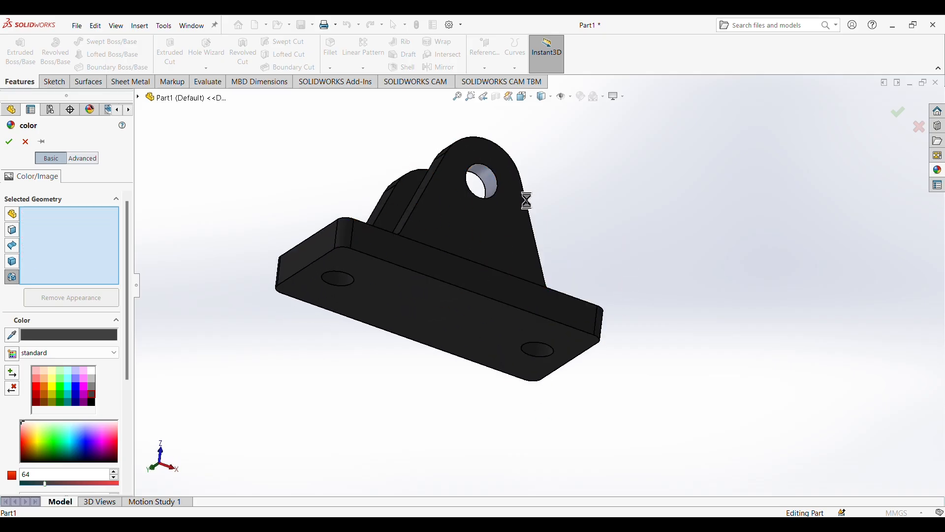
Include the inner surfaces of both lug holes in the dark gray colour selection.
middle_drag(612, 280, 408, 209)
click(406, 205)
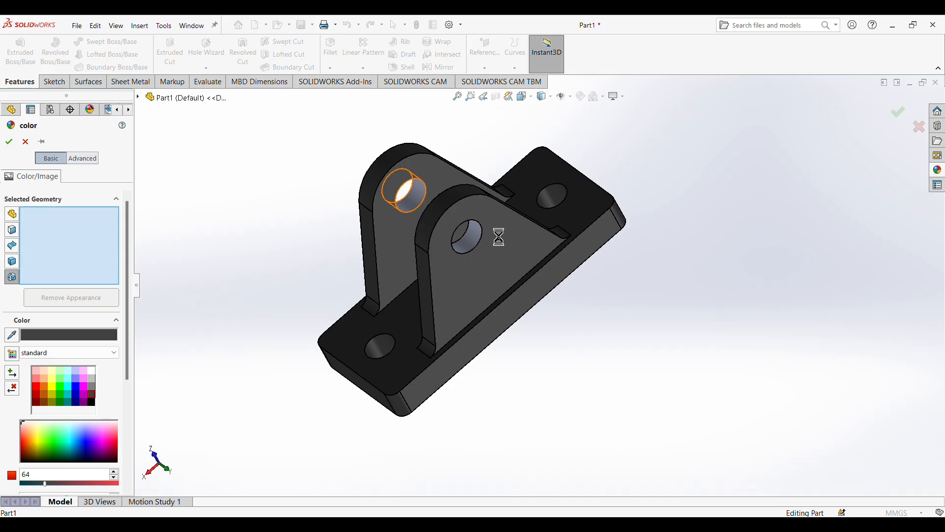
click(471, 235)
click(469, 240)
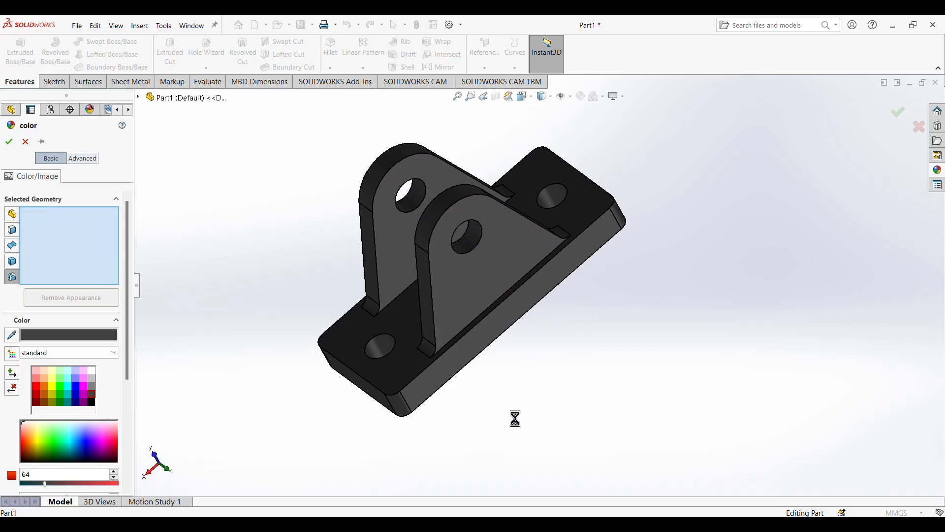
middle_drag(512, 416, 512, 340)
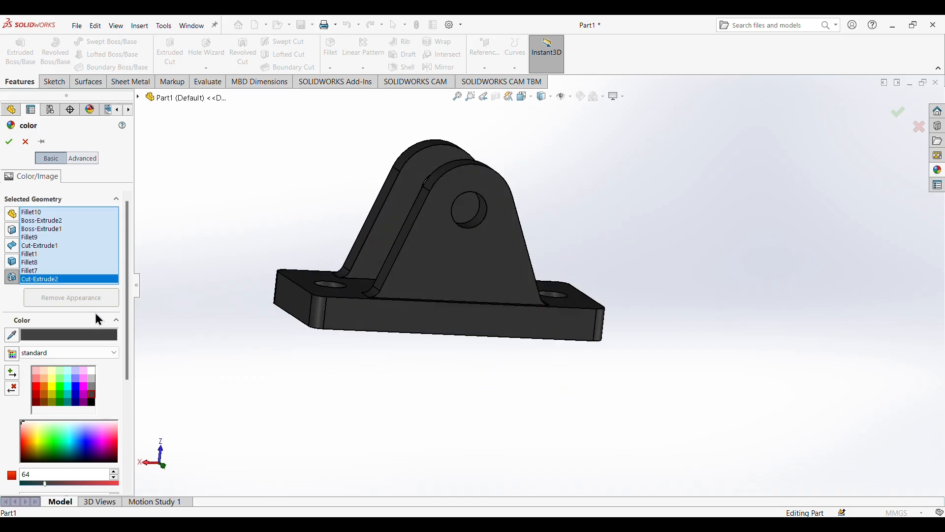
Change the colour of all selected features to medium gray with a red value of 128 and apply the appearance.
click(93, 388)
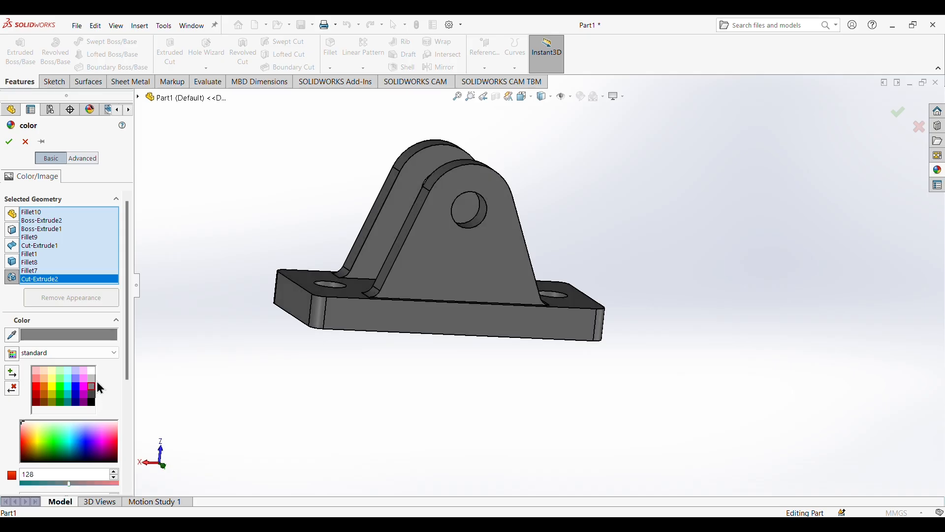
middle_drag(228, 323, 250, 344)
click(10, 143)
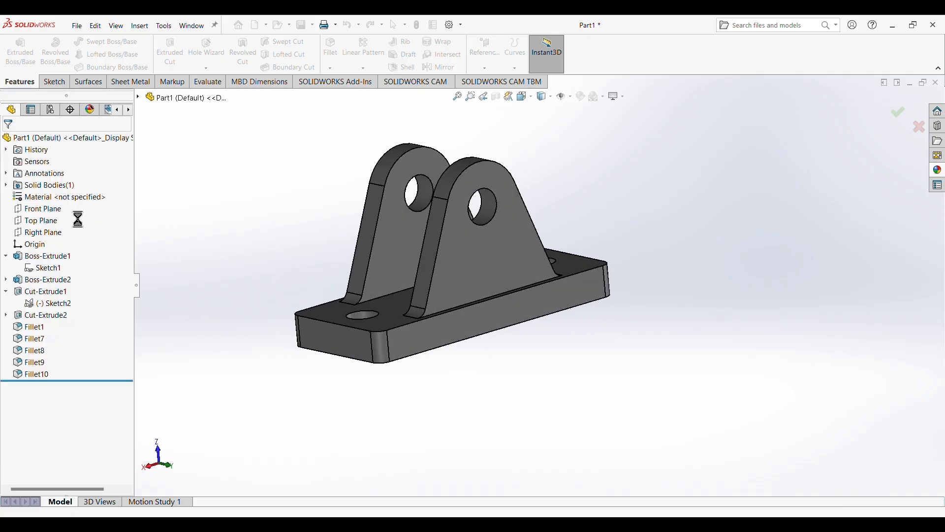
middle_drag(259, 221, 371, 271)
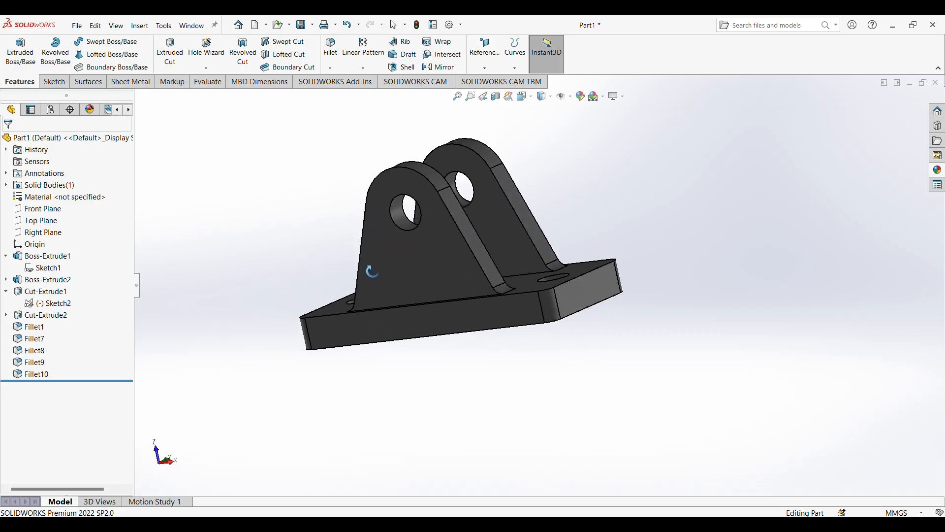
Save the finished base as a SOLIDWORKS part named part12 in the ball bearings folder.
click(78, 30)
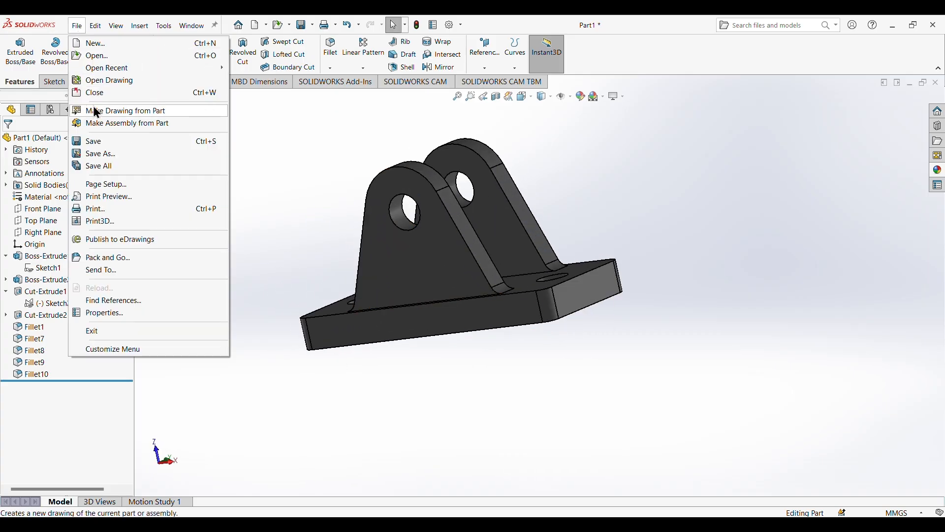
click(95, 156)
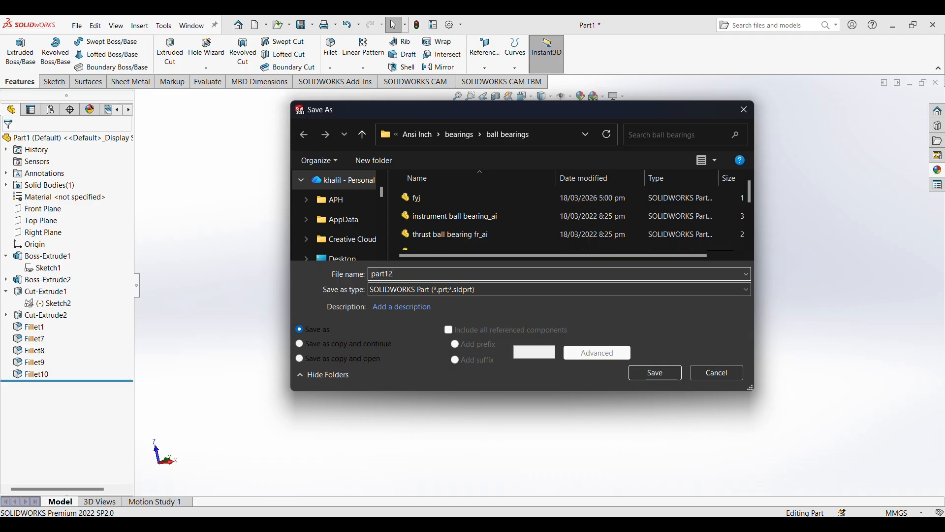
key(Return)
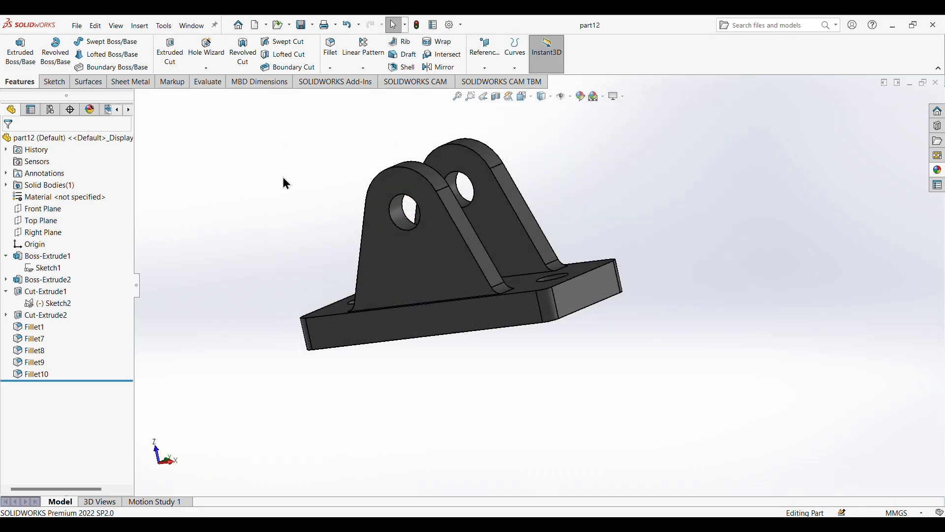
Switch to the machinist's jack drawing image and examine the dimensions of part 2 and its section A-A.
key(alt+Tab)
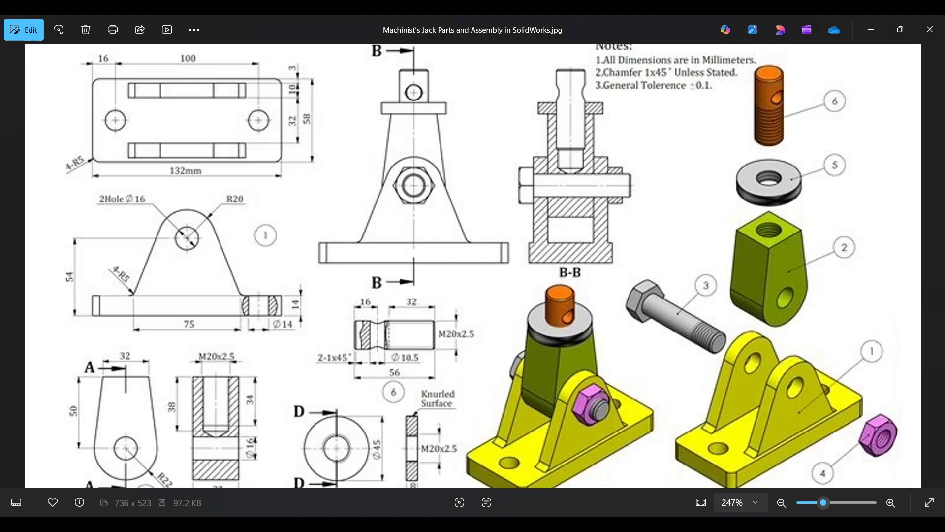
scroll(767, 261, down, 1)
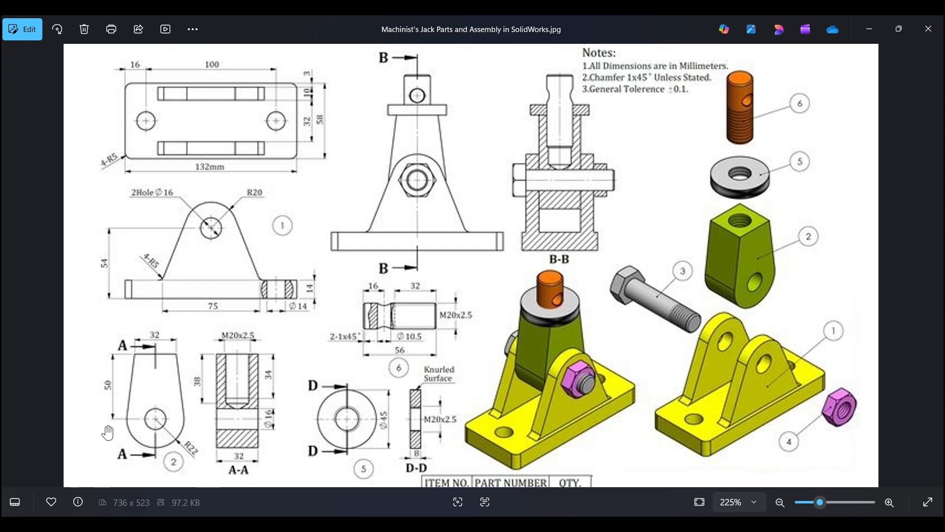
scroll(372, 426, up, 2)
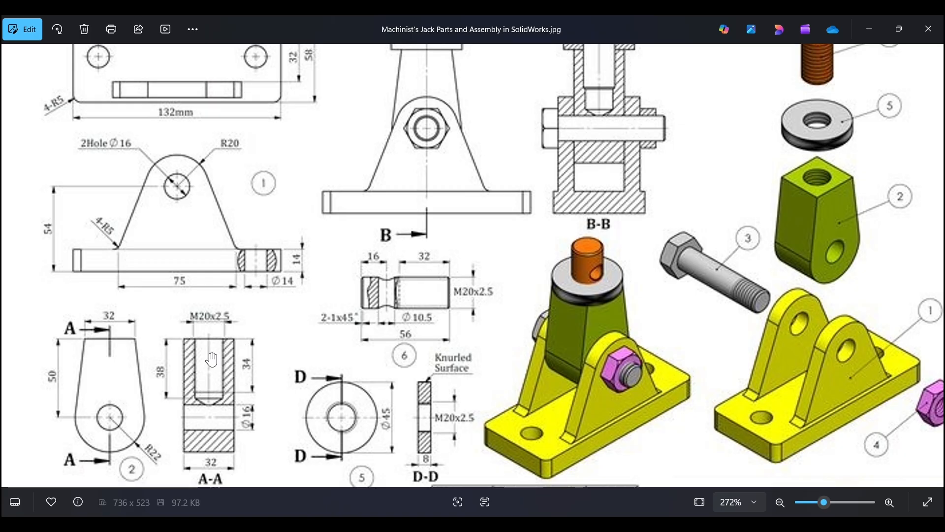
scroll(196, 394, down, 1)
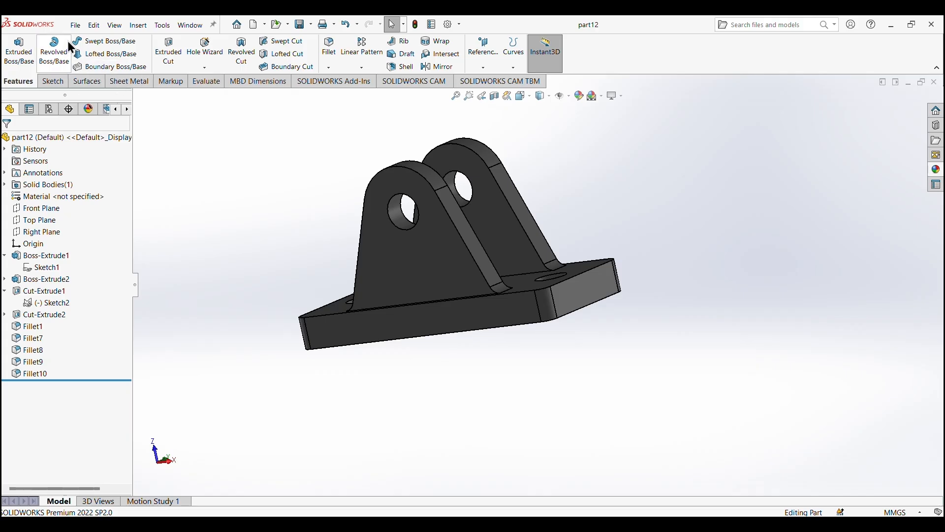
Switch back to SOLIDWORKS, create a new part document and start a sketch on the Front Plane.
key(ctrl+n)
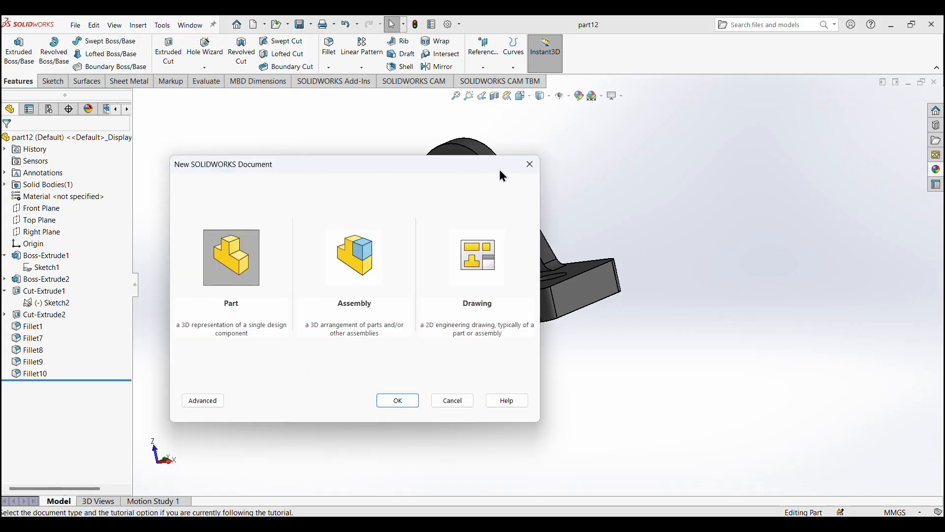
click(406, 403)
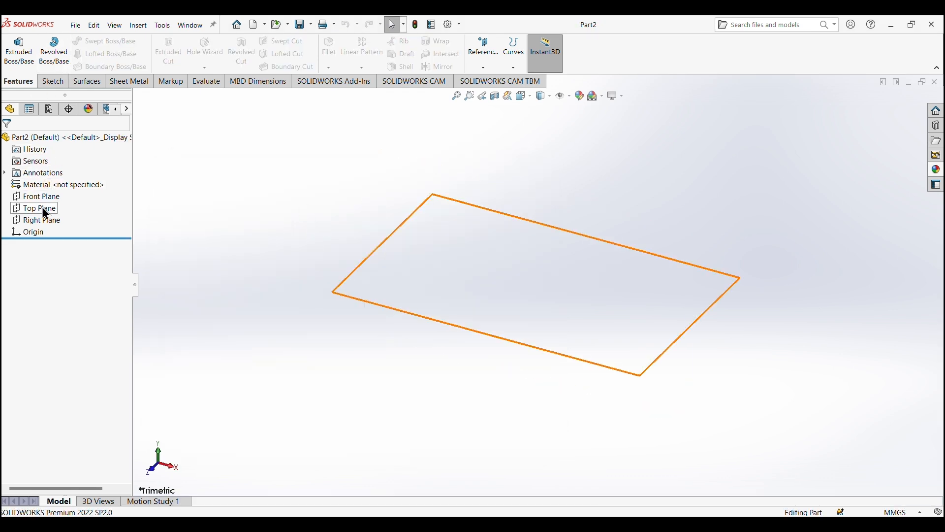
click(42, 199)
click(55, 180)
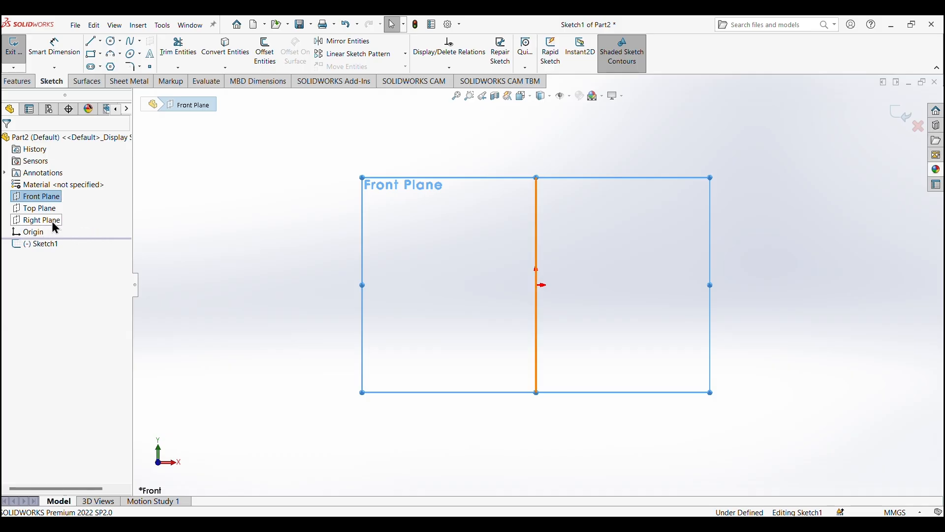
Sketch two concentric circles centred on the origin, the inner about 47 mm in diameter and the outer roughly twice as large.
click(111, 44)
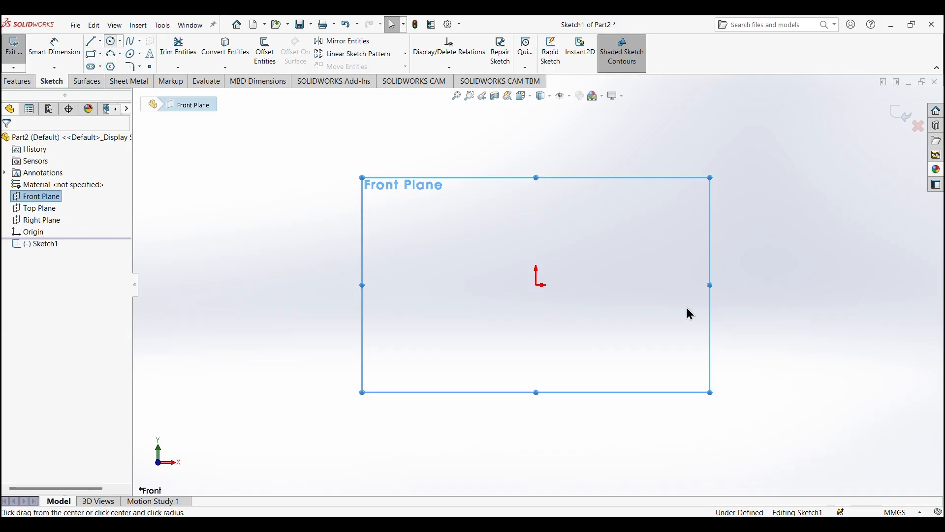
click(537, 285)
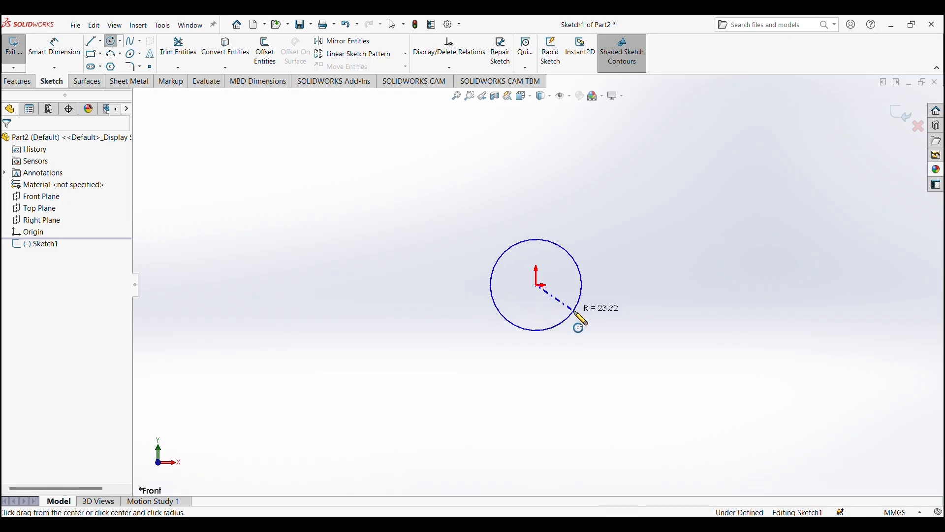
click(573, 312)
click(537, 284)
click(604, 347)
right_click(654, 266)
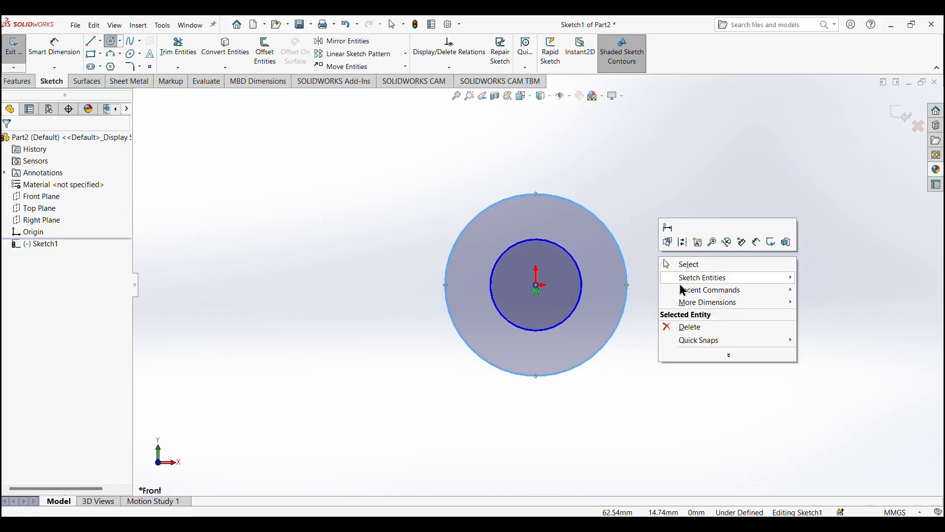
click(685, 265)
Dimension the inner circle's diameter to 16 mm and the outer circle's diameter to 44 mm.
click(62, 55)
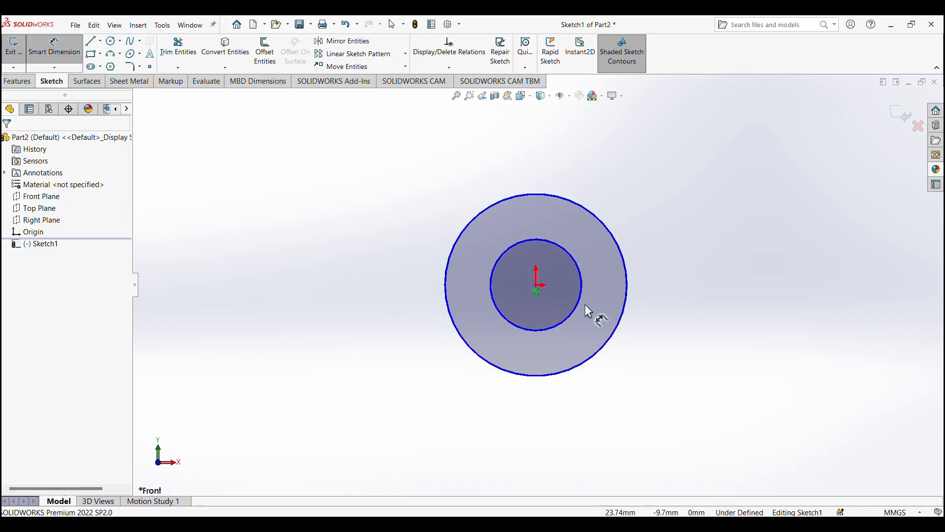
click(582, 294)
click(748, 290)
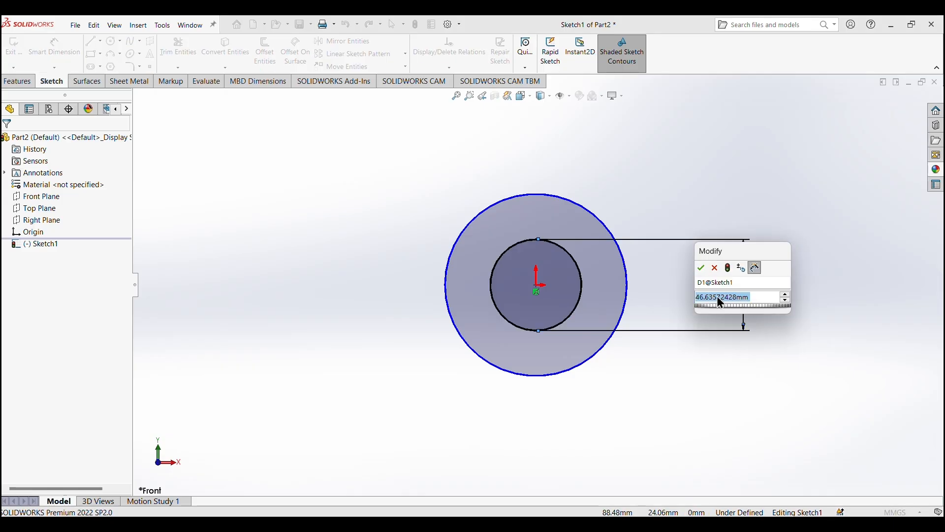
text(16)
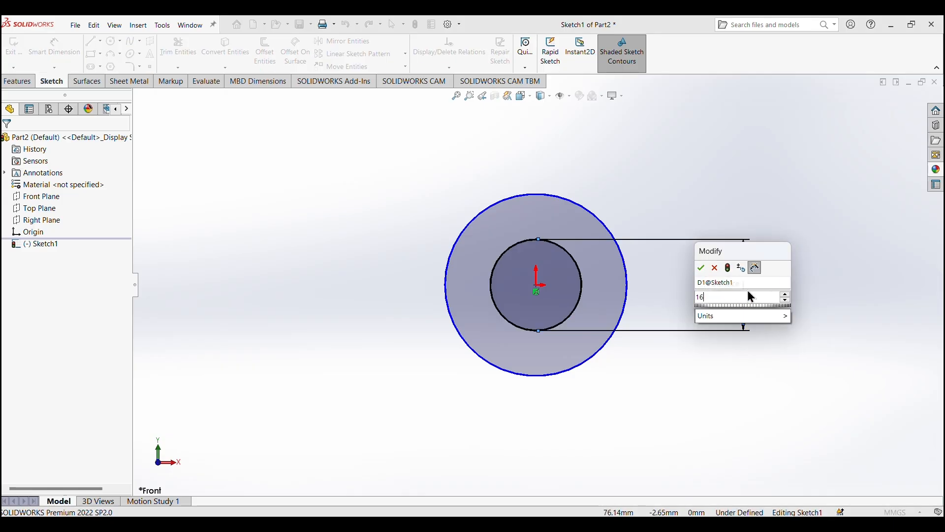
key(Return)
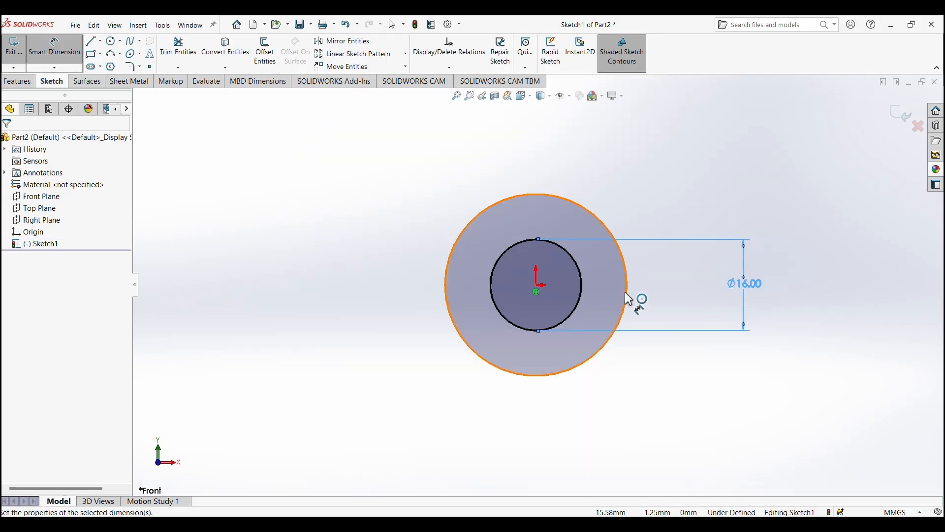
click(626, 291)
click(830, 300)
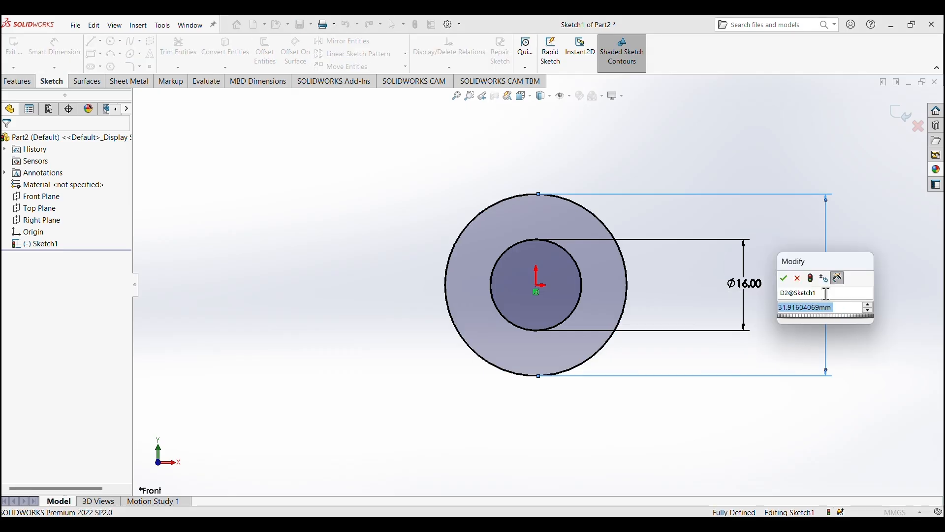
text(44)
key(Return)
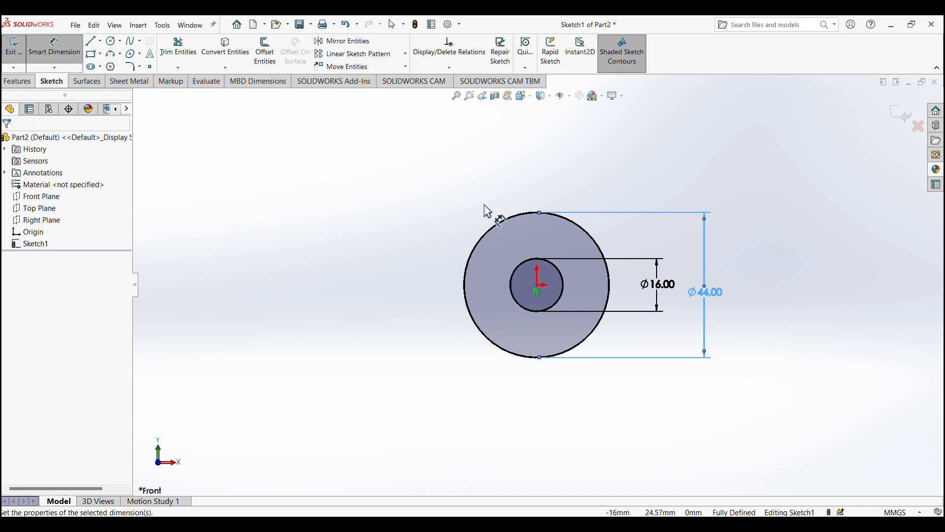
Sketch a horizontal midpoint line about 48 mm long above the circles, centred over the origin.
click(100, 41)
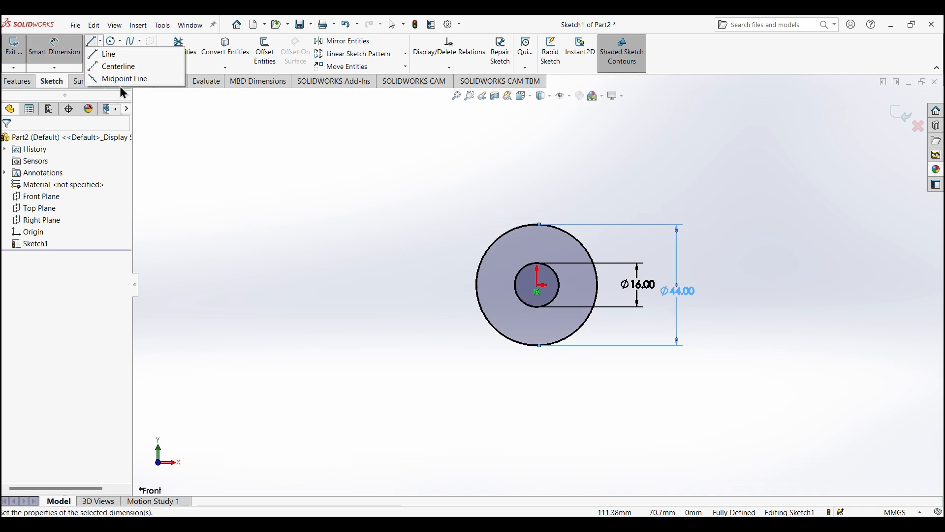
click(144, 79)
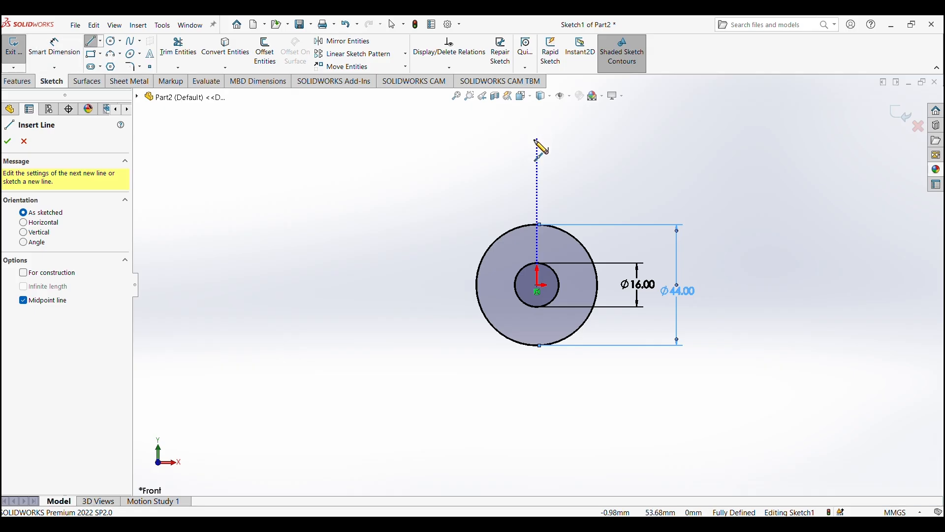
key(z)
scroll(535, 142, up, 1)
scroll(538, 173, down, 1)
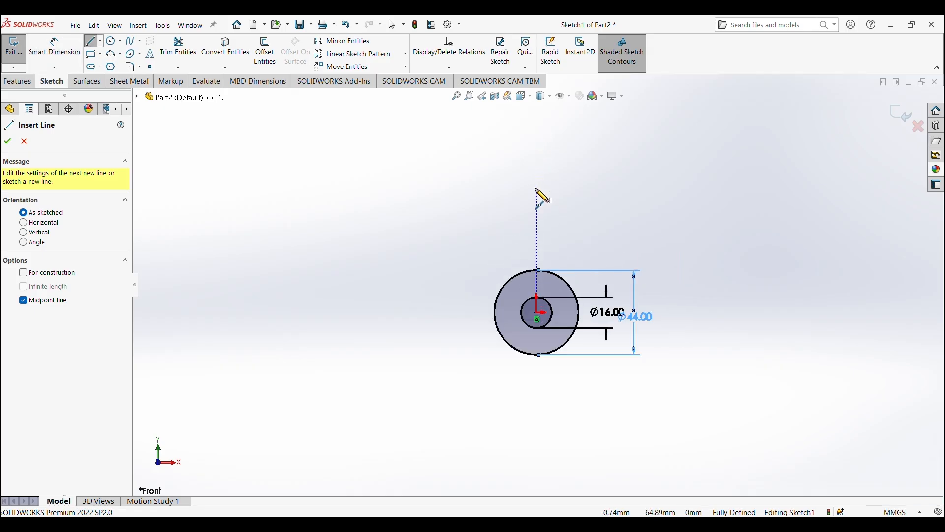
click(536, 189)
click(537, 188)
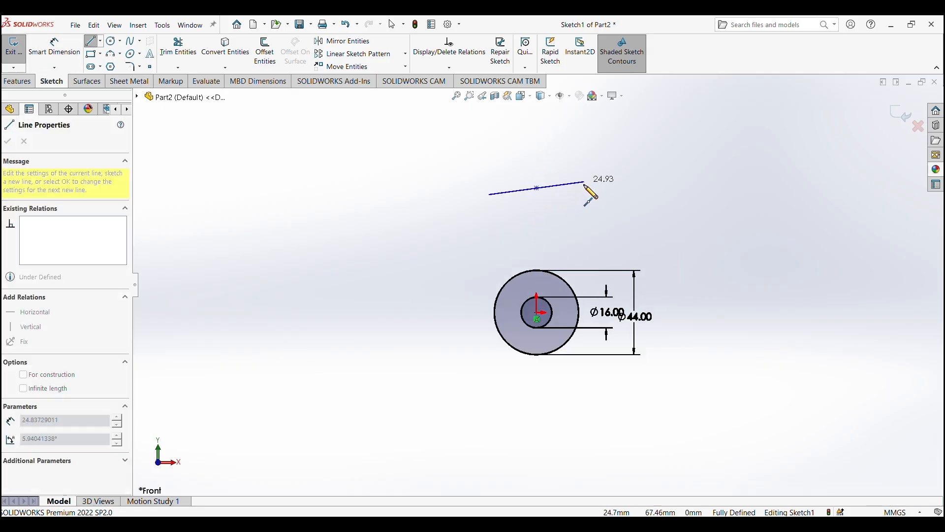
click(585, 189)
right_click(636, 169)
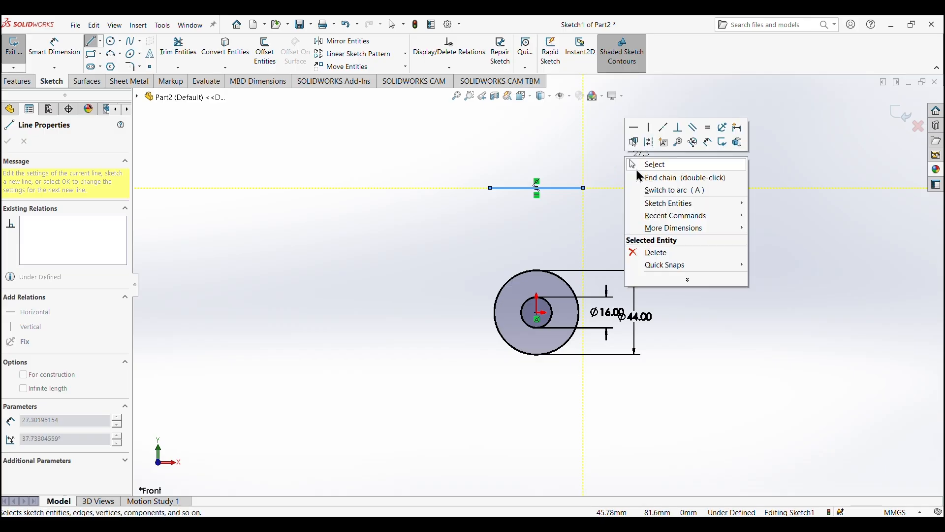
click(651, 163)
click(559, 188)
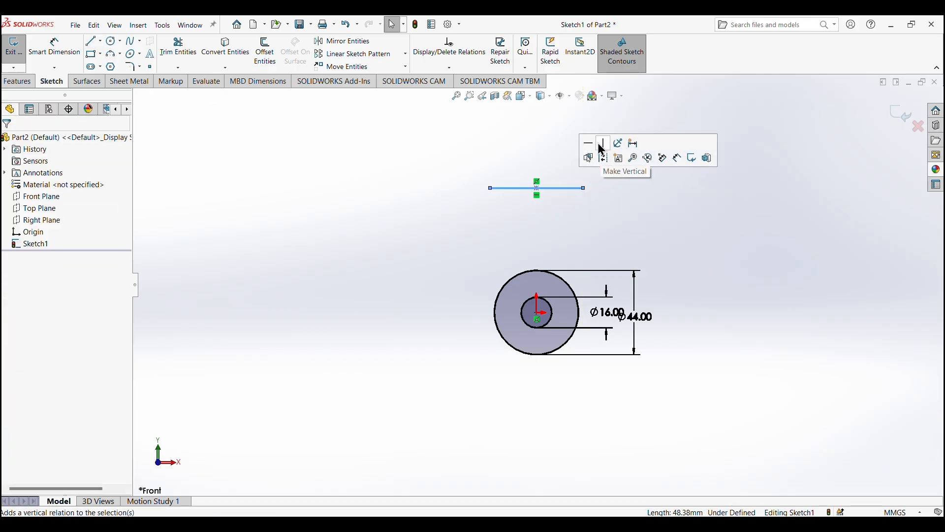
click(572, 215)
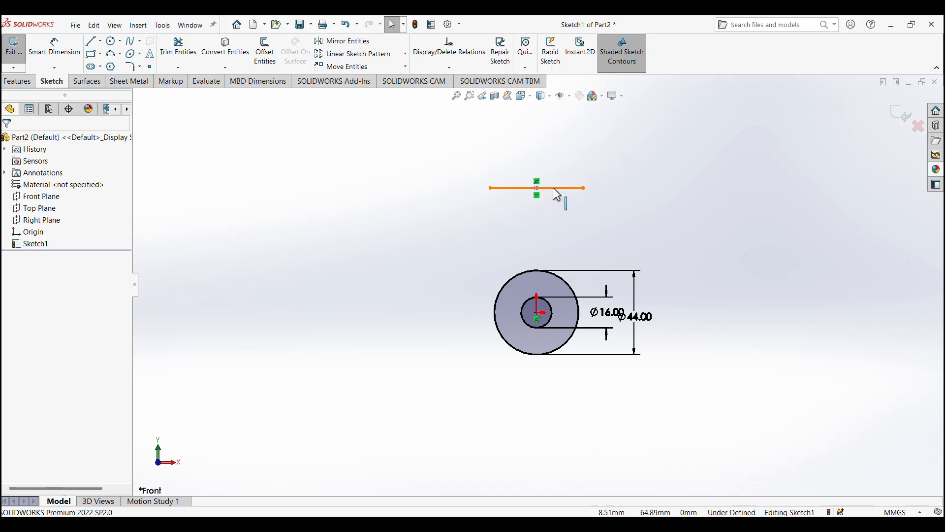
Dimension the horizontal line above the circles to a length of 32 mm.
click(78, 57)
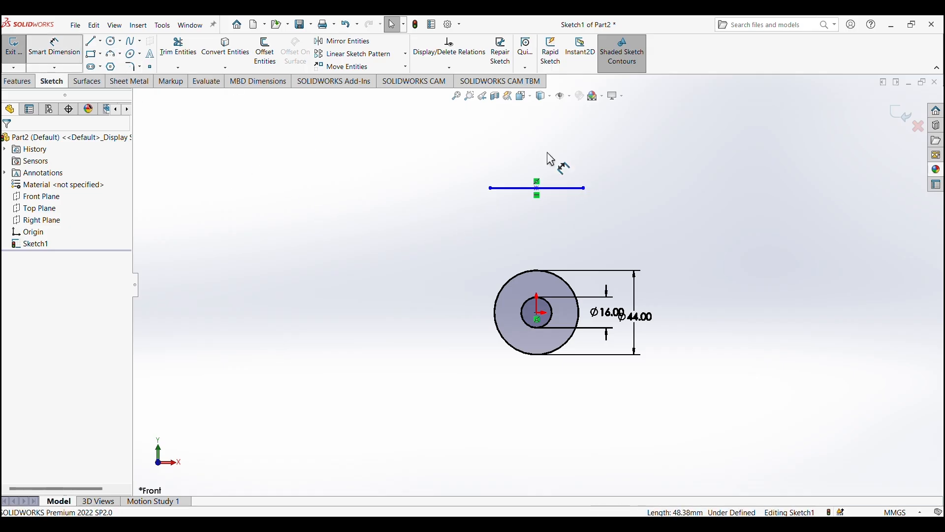
click(564, 188)
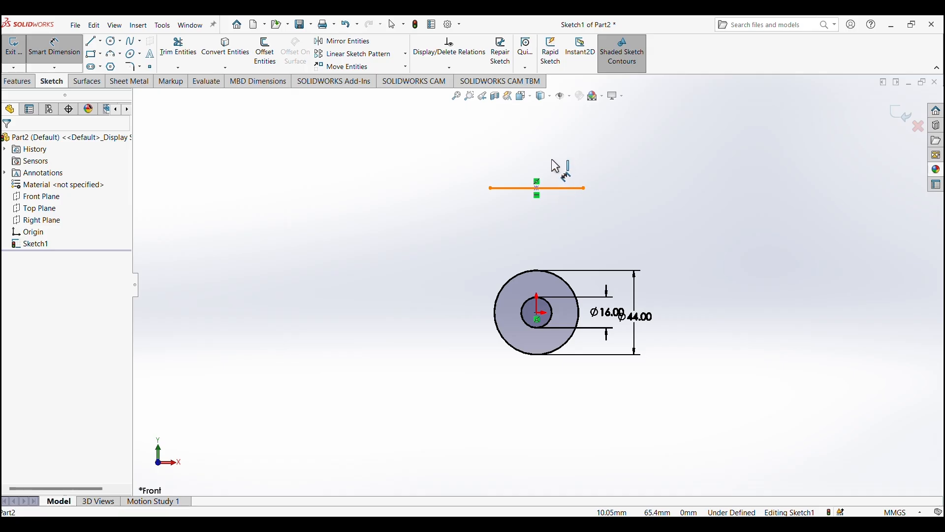
click(555, 167)
text(32)
key(Return)
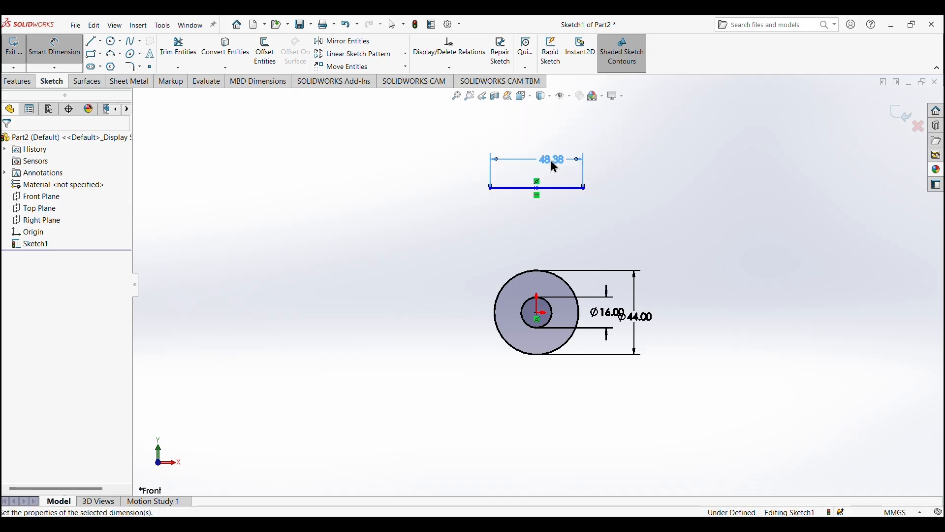
Set the horizontal distance between the 32 mm line's midpoint and the origin to 0 mm.
click(521, 189)
click(539, 319)
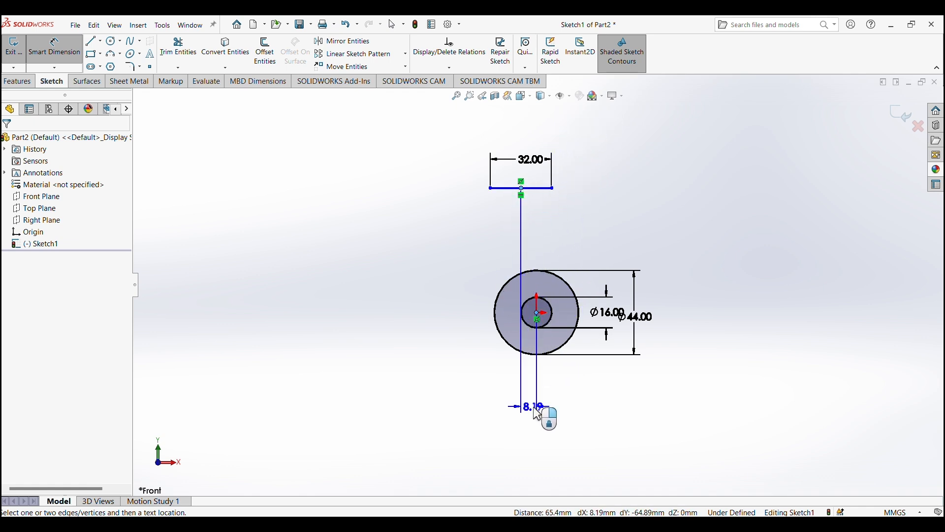
click(531, 418)
text(0)
key(Return)
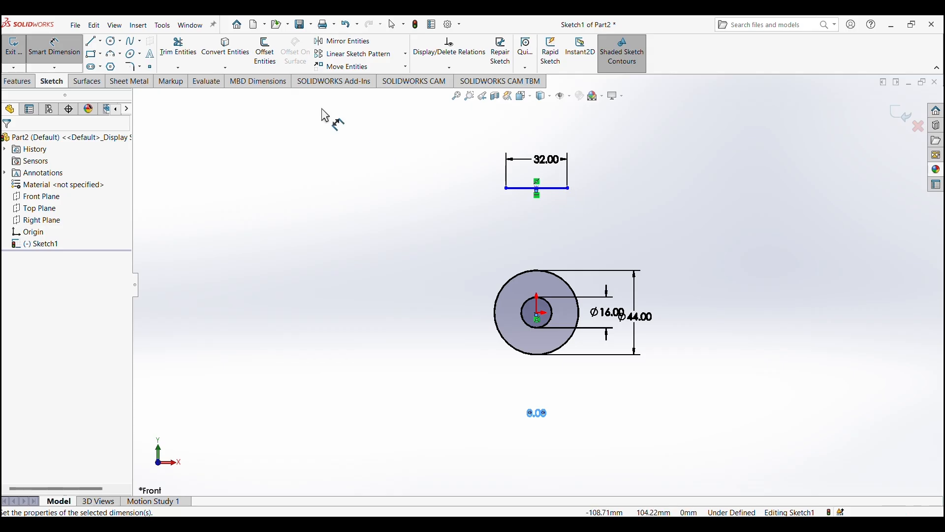
Sketch two outward-slanting lines from the ends of the 32 mm line down past the outer circle, the left one about 83 mm long.
click(91, 46)
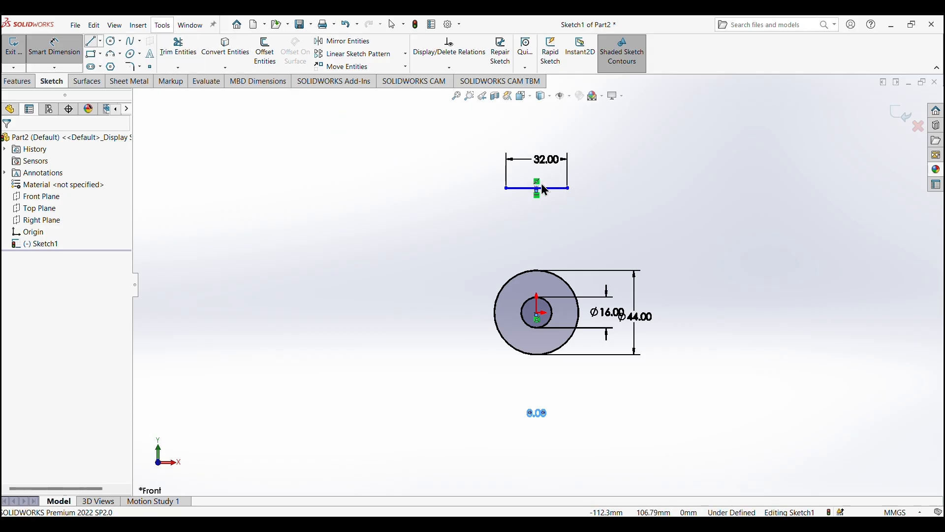
click(506, 188)
click(471, 343)
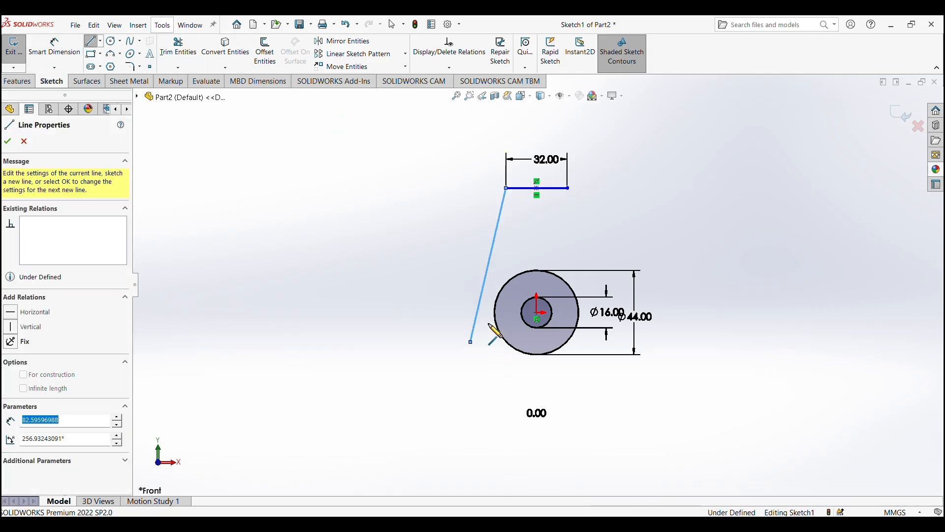
right_click(623, 226)
click(627, 226)
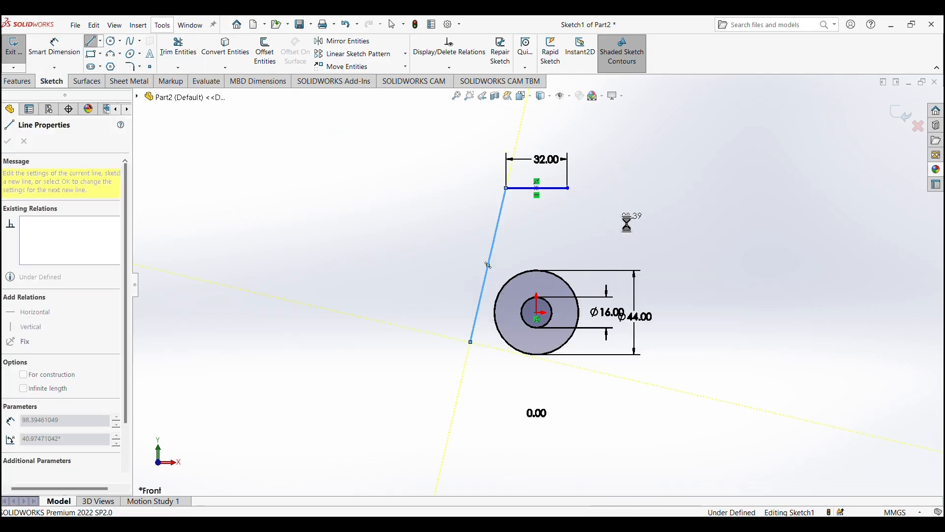
click(91, 40)
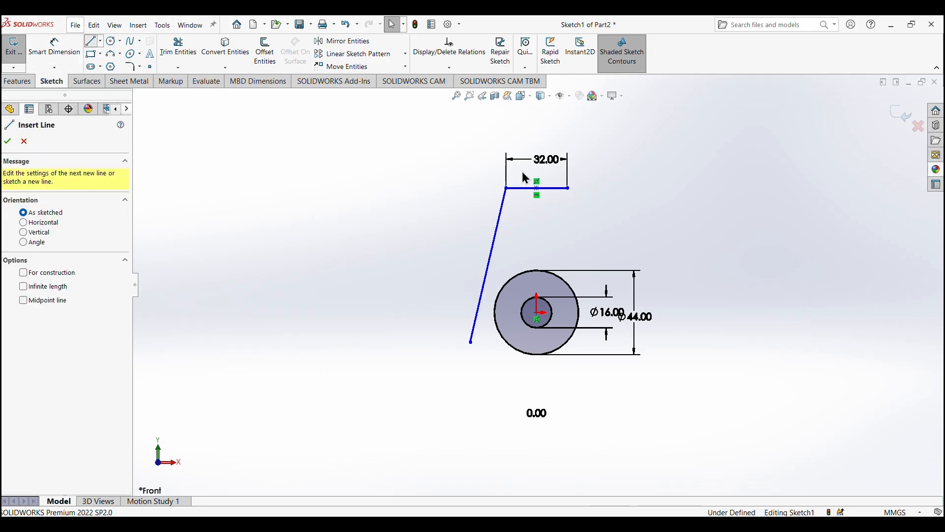
click(569, 188)
click(619, 381)
right_click(718, 300)
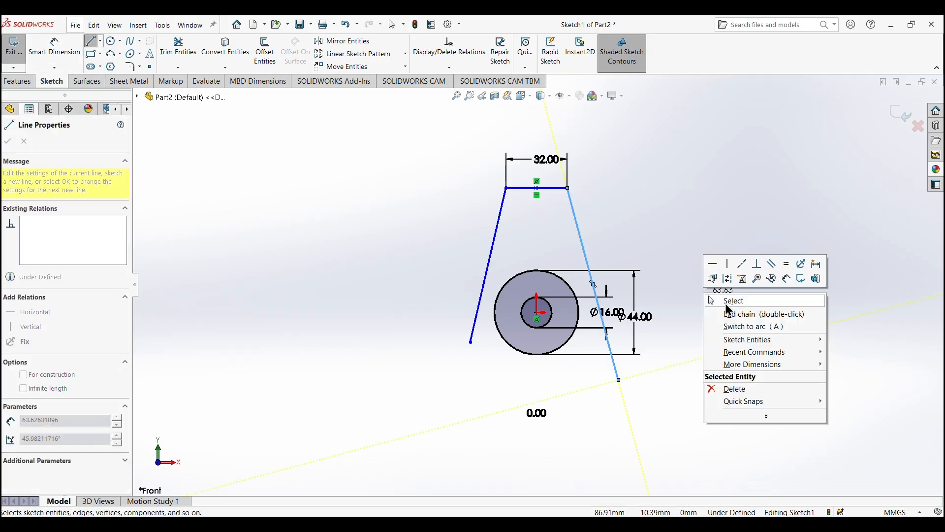
click(728, 303)
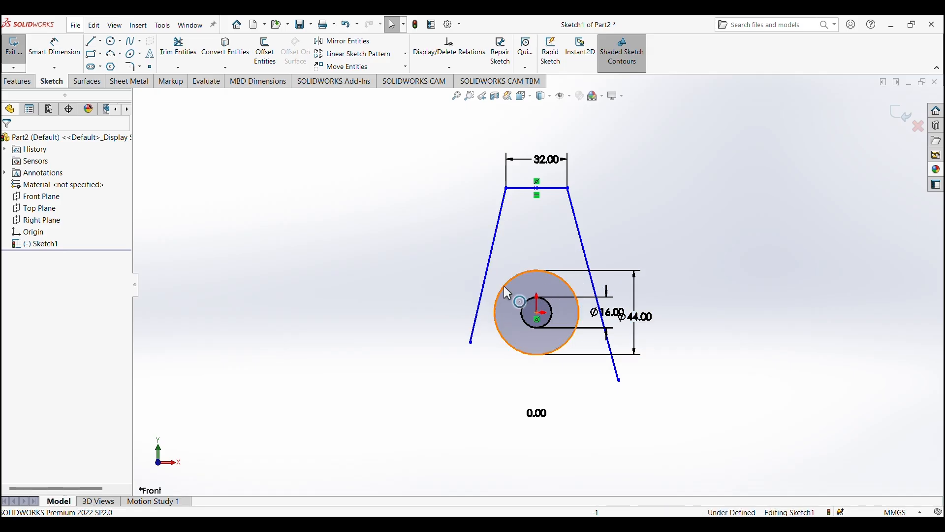
Make both slanted side lines tangent to the 44 mm circle.
click(490, 279)
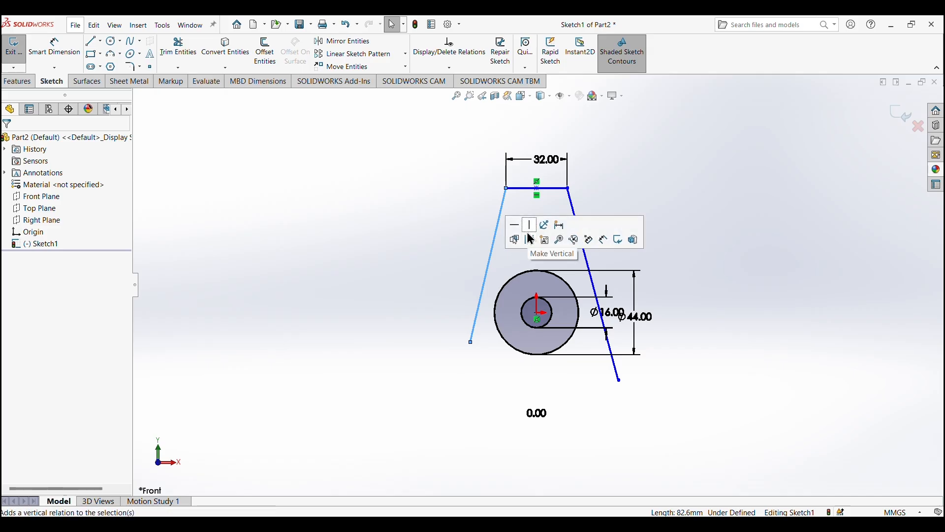
ctrl+click(517, 271)
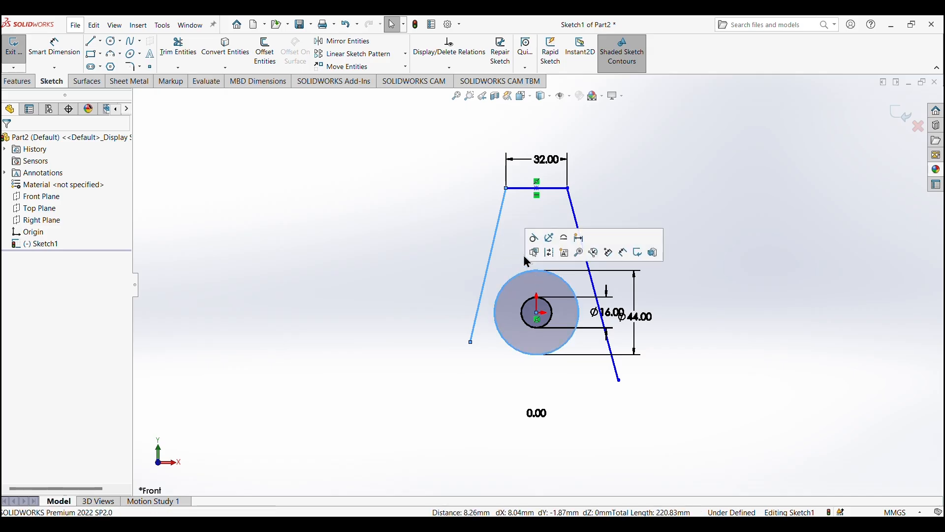
click(536, 244)
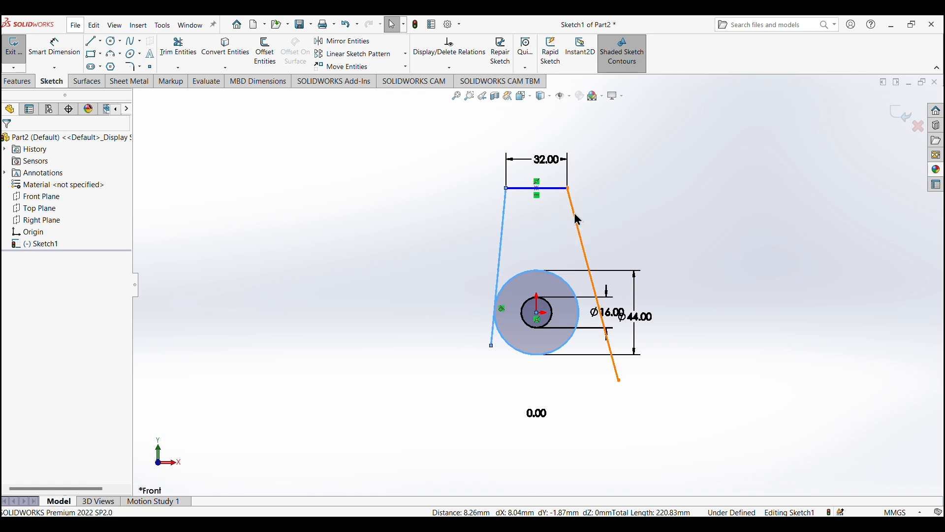
click(579, 220)
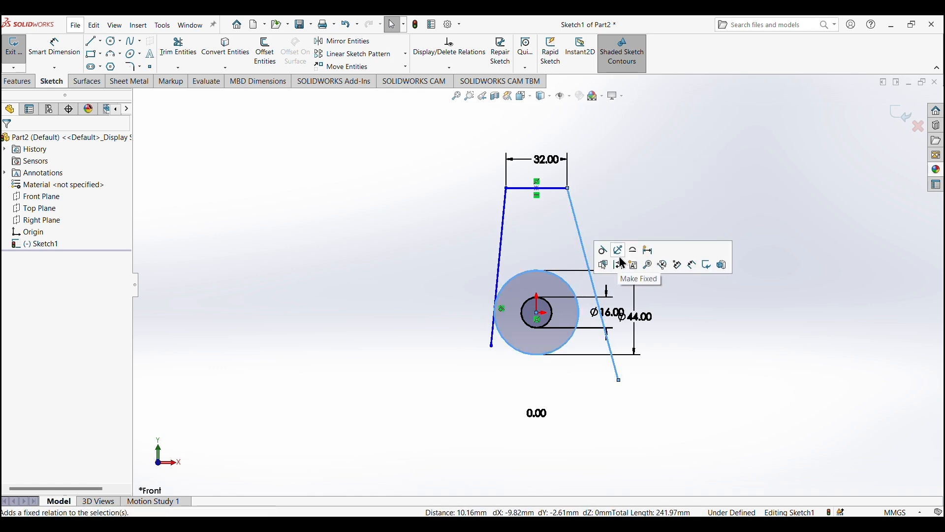
click(606, 253)
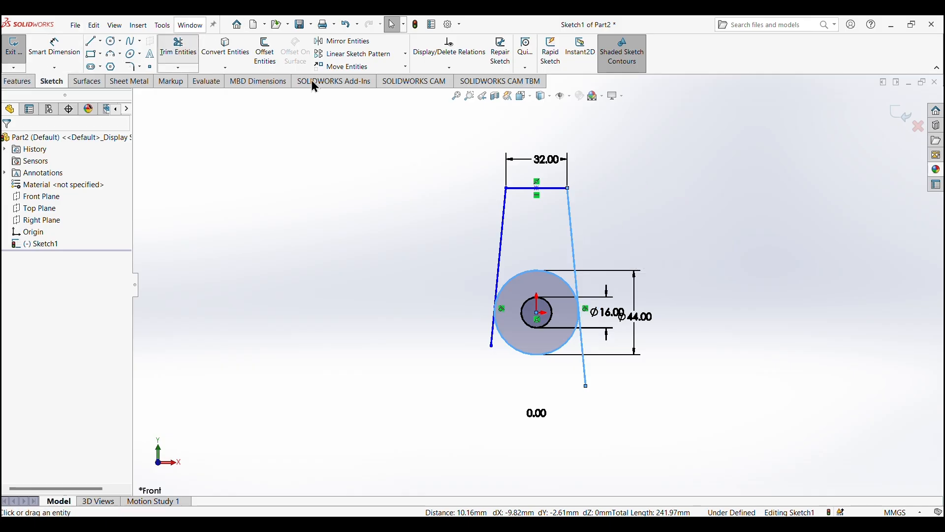
Trim the ends of both slanted lines that extend below their tangent points on the outer circle.
click(492, 343)
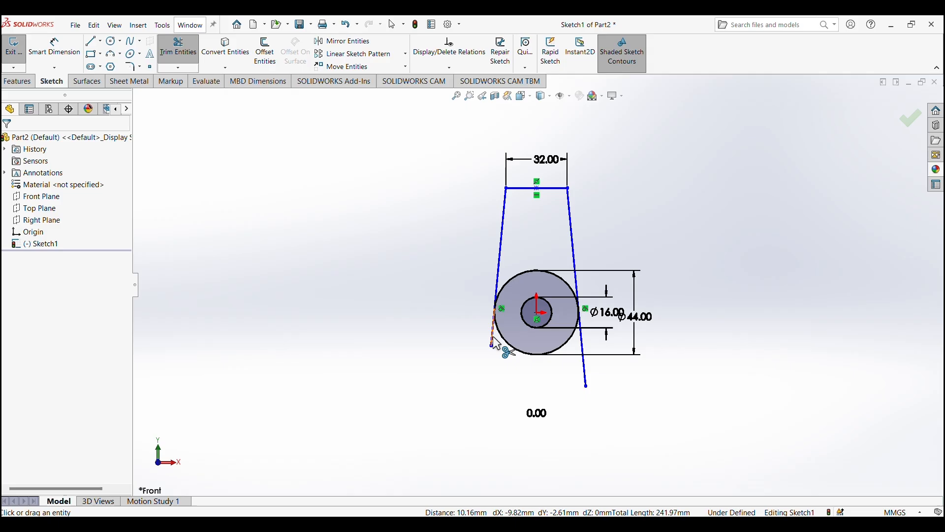
click(586, 375)
right_click(683, 159)
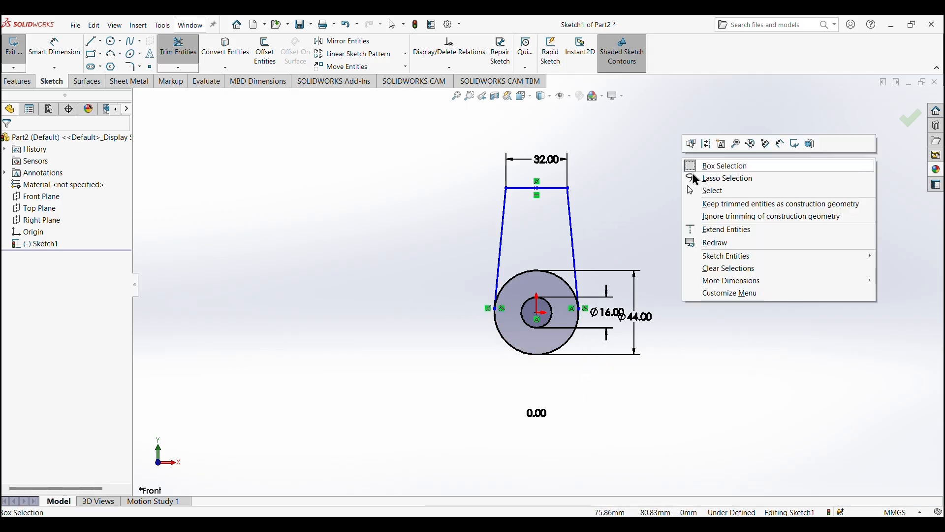
click(710, 190)
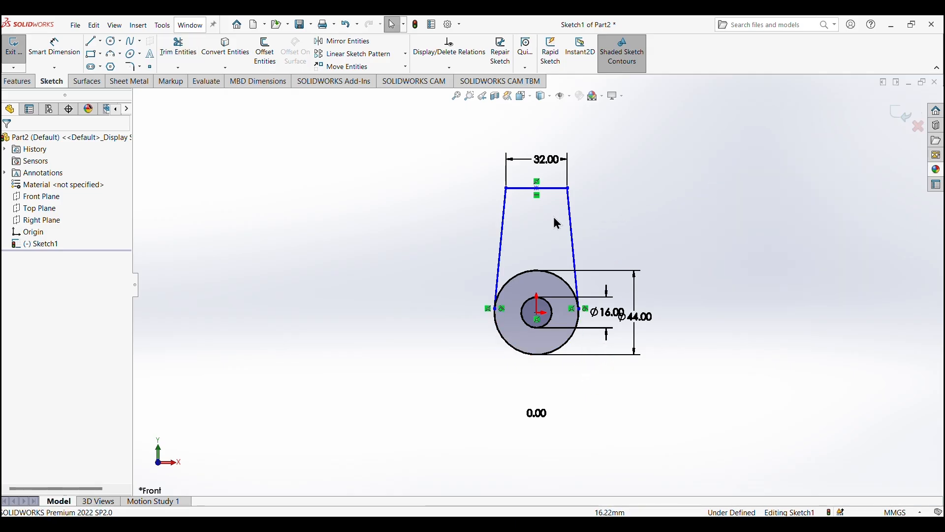
Start a boss extrusion using the tapered region and the ring between the two circles as contours.
click(30, 85)
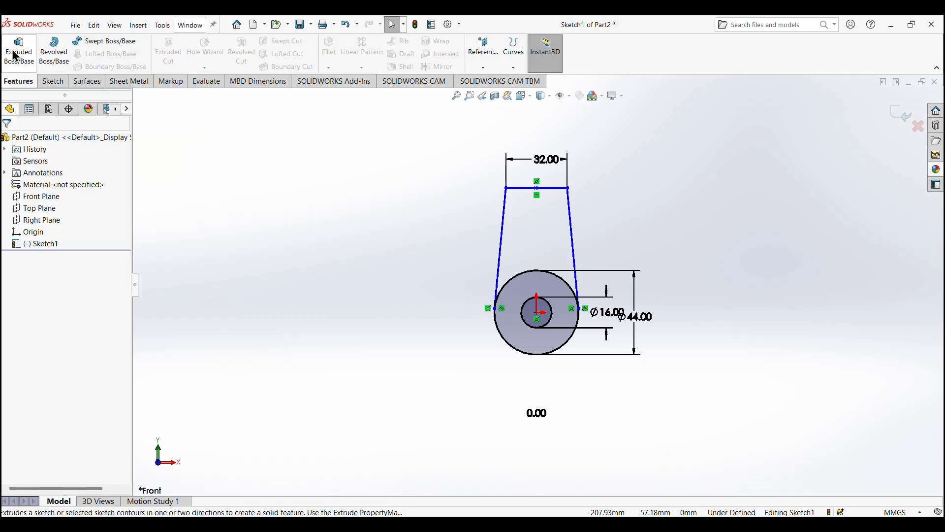
click(19, 52)
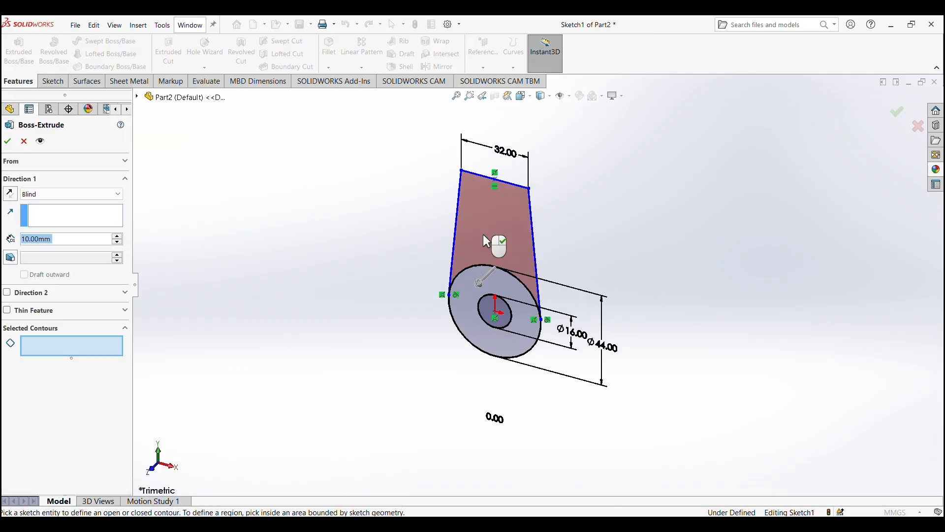
click(482, 229)
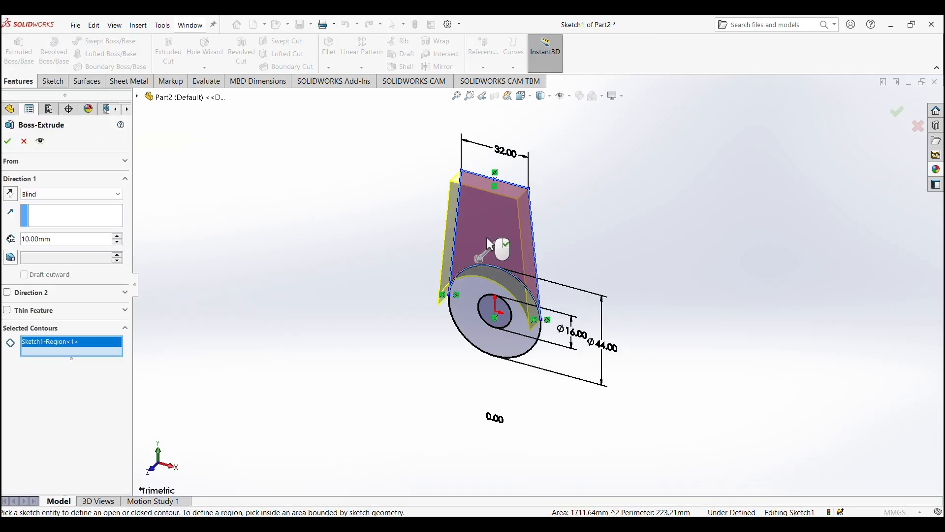
click(465, 294)
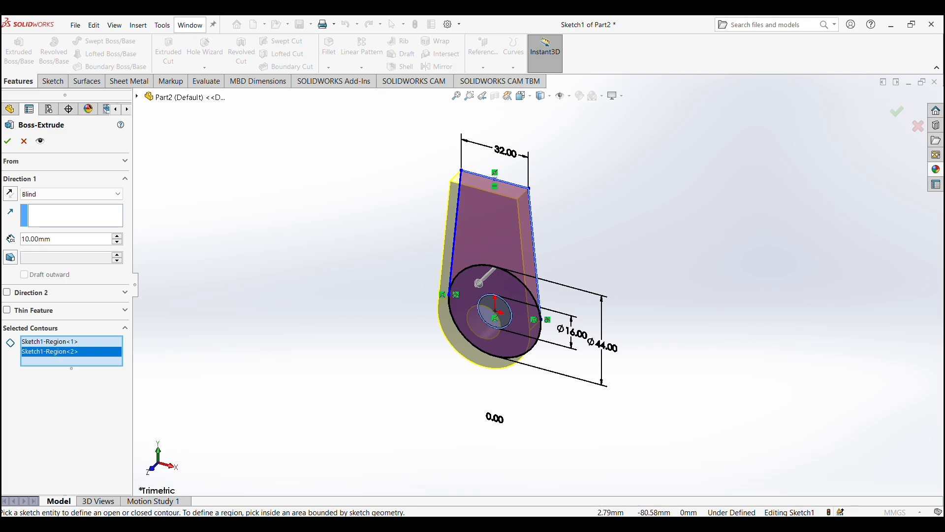
Check part 2's thickness in the machinist's jack drawing image and extrude the selected contours to a blind depth of 32 mm.
click(512, 524)
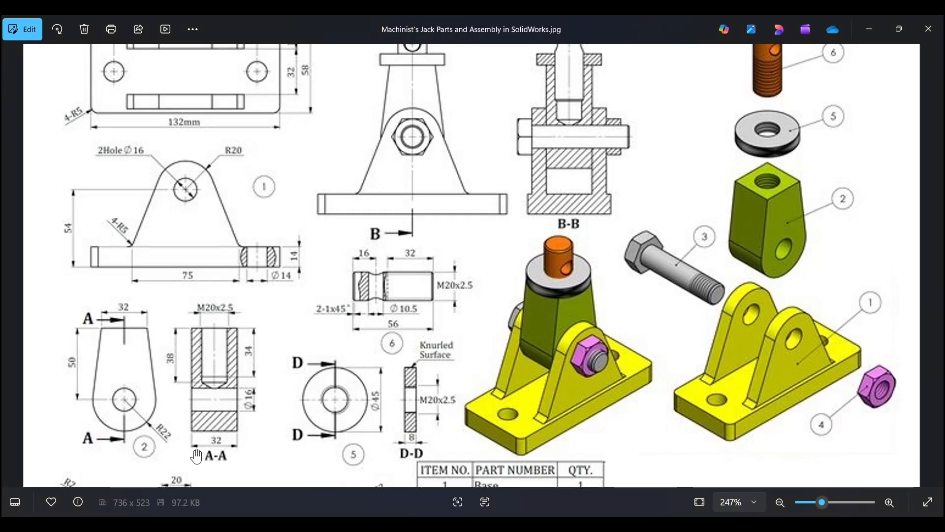
click(512, 524)
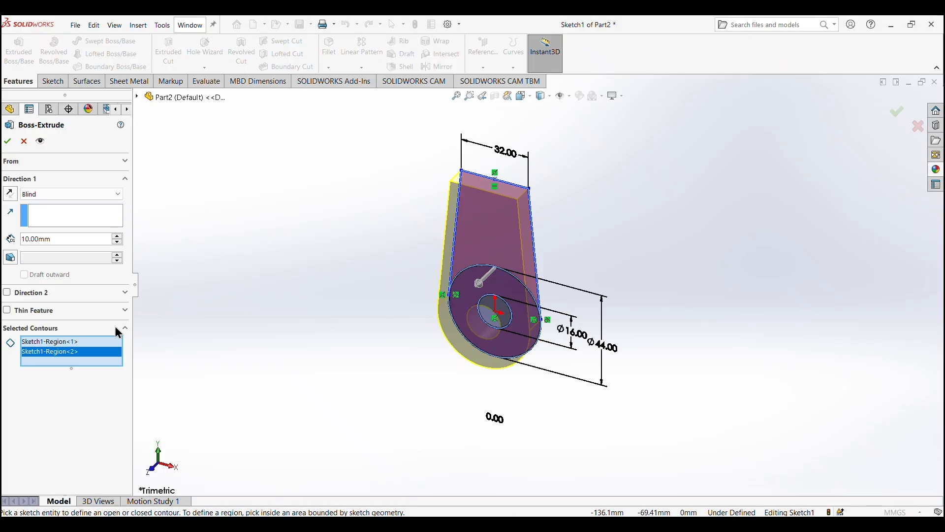
double_click(53, 239)
text(32)
key(Return)
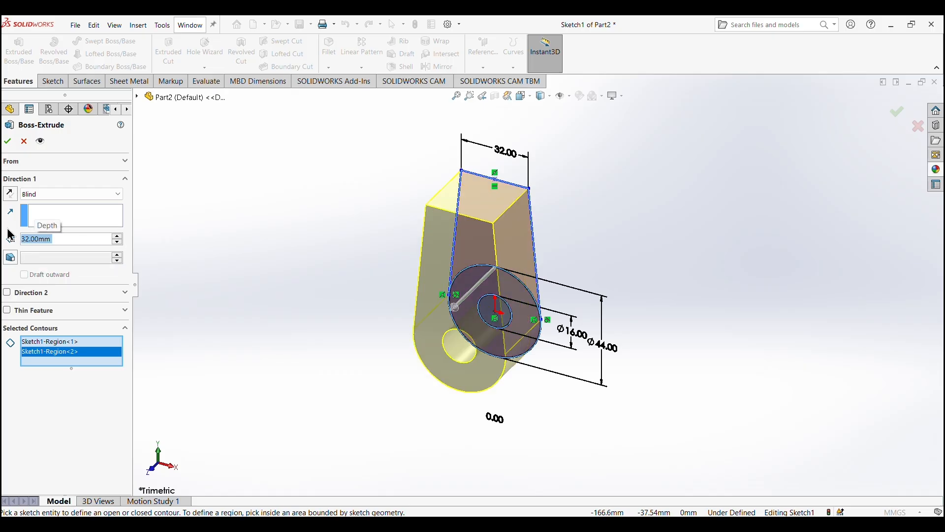
click(5, 141)
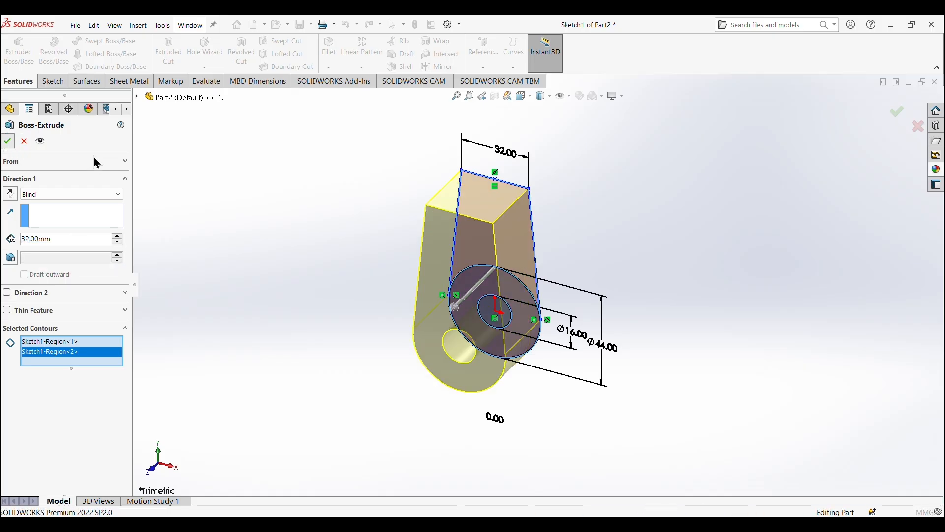
click(632, 340)
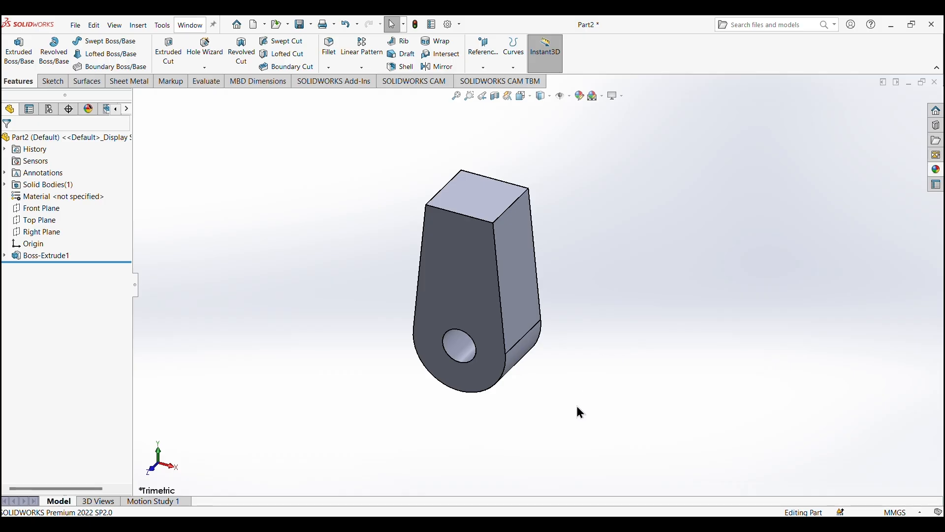
Start a Hole Wizard hole as an ANSI Metric Bottoming Tapped Hole in size M20x2.5.
middle_drag(577, 407, 606, 282)
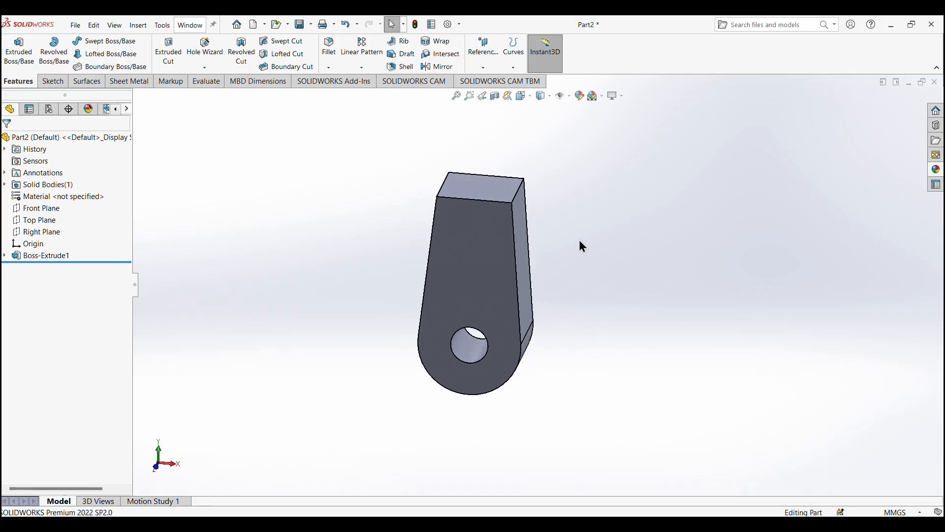
middle_drag(580, 242, 399, 250)
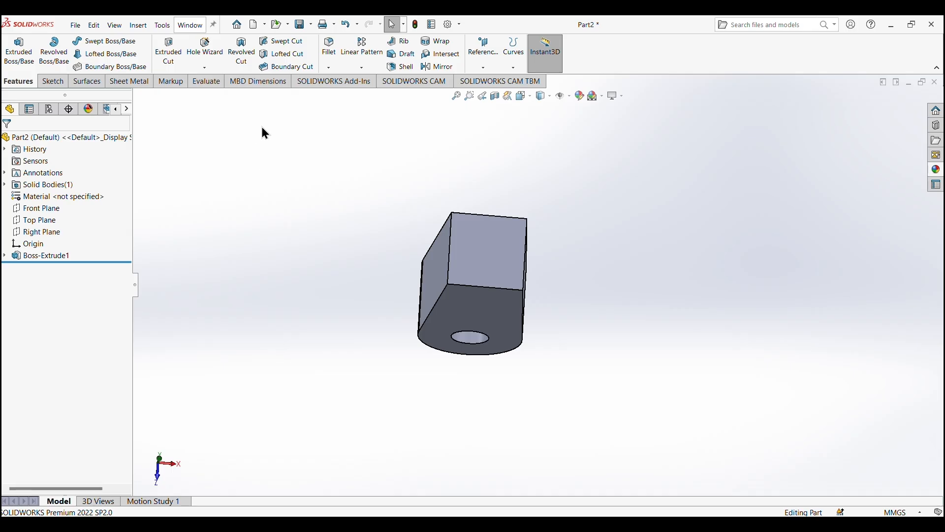
click(205, 48)
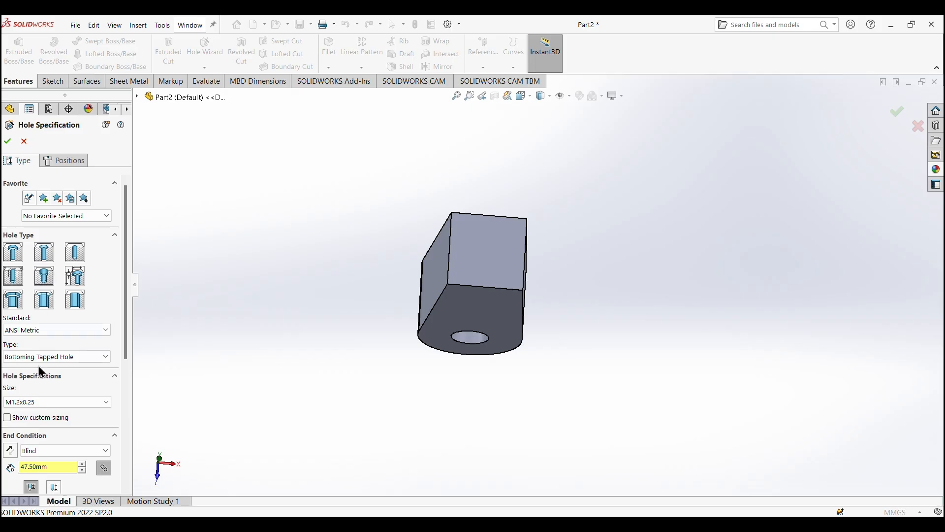
click(101, 357)
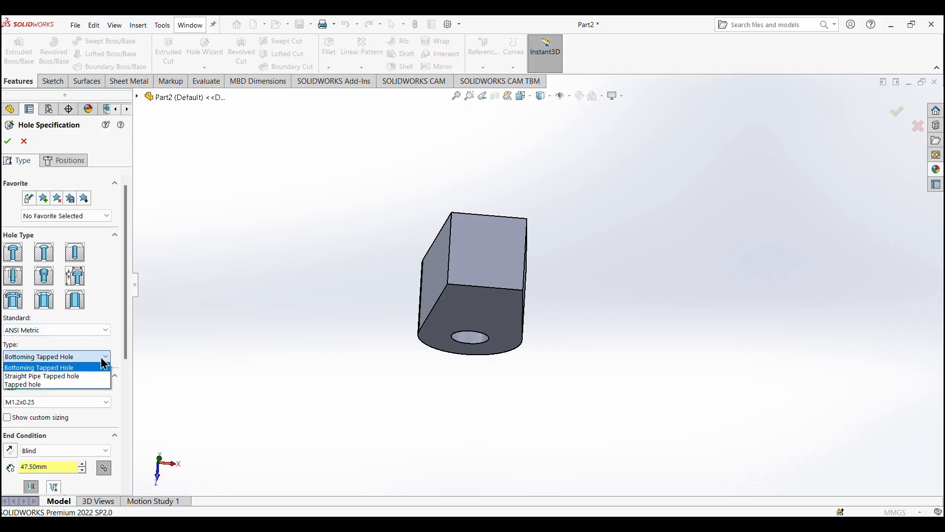
click(77, 367)
scroll(47, 365, down, 3)
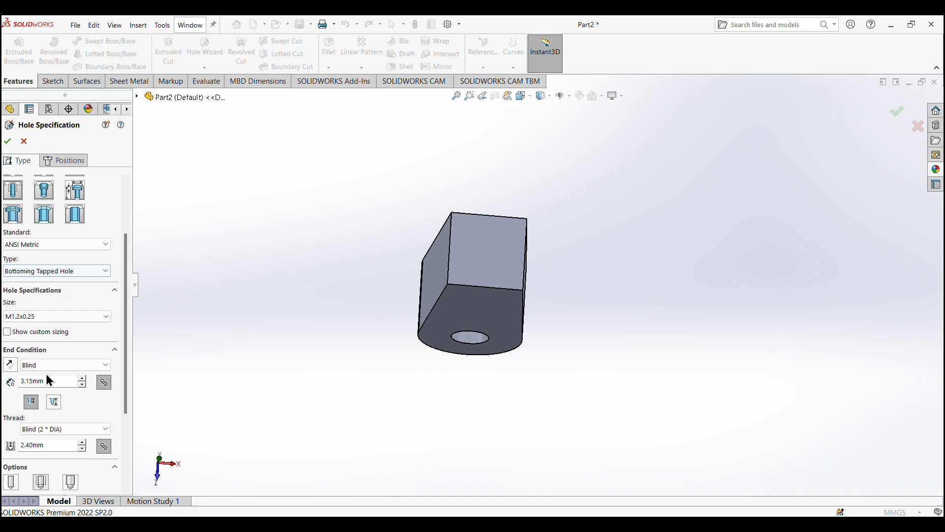
click(52, 317)
scroll(44, 375, down, 2)
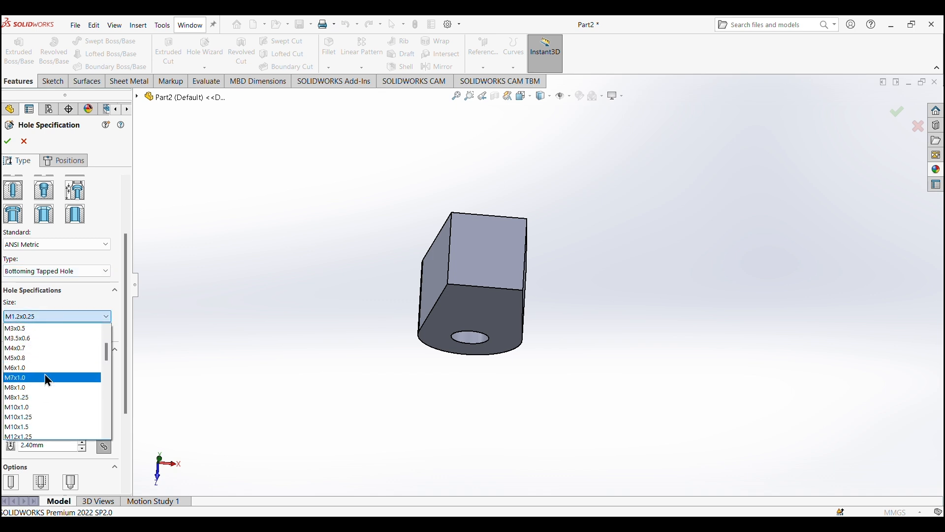
scroll(45, 374, down, 5)
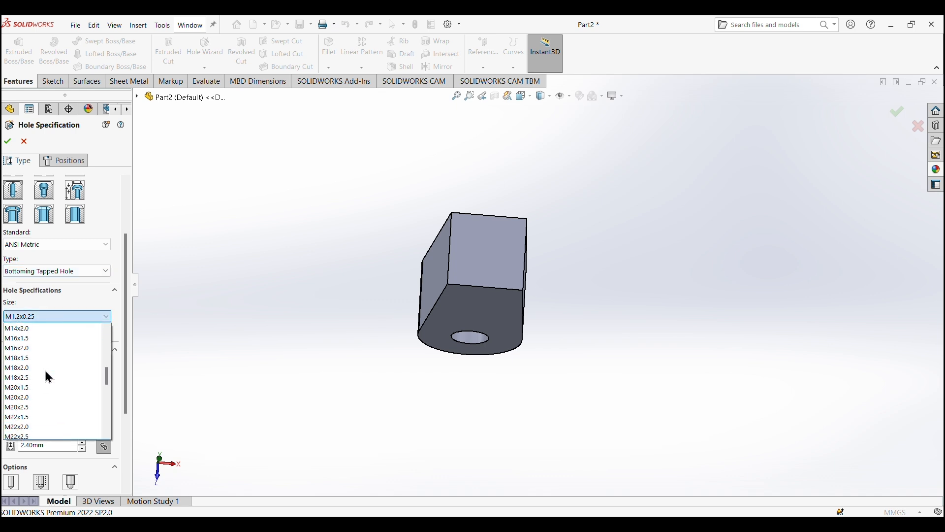
click(38, 409)
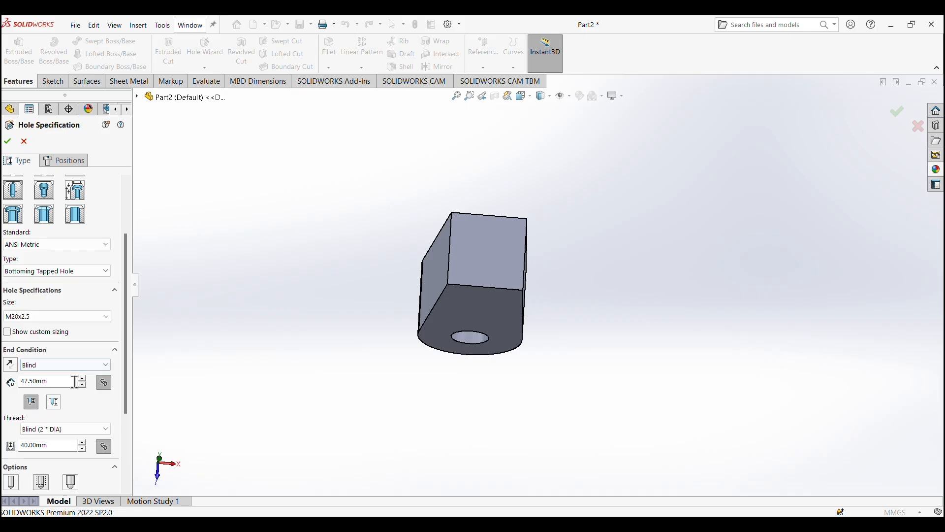
Set the tapped hole's blind depth to 38 mm and its thread depth to 34 mm.
drag(74, 382, 4, 382)
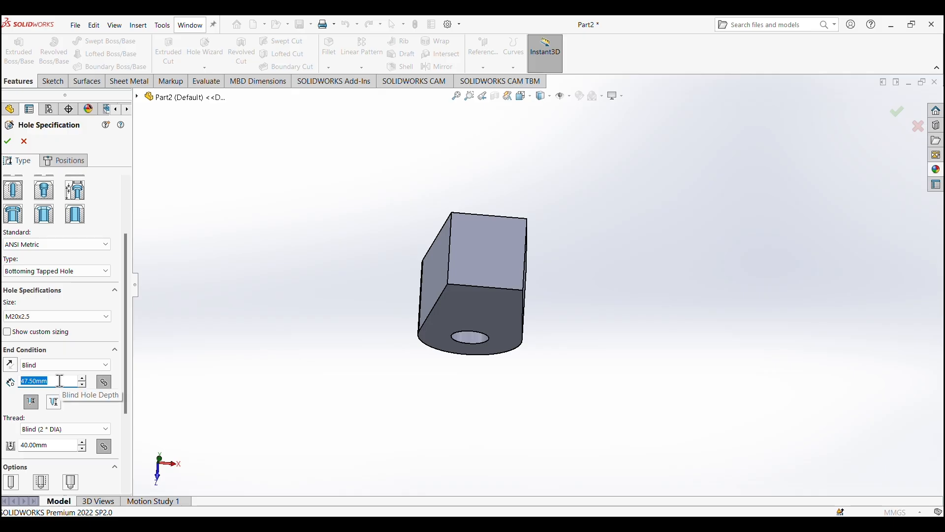
text(38)
key(Return)
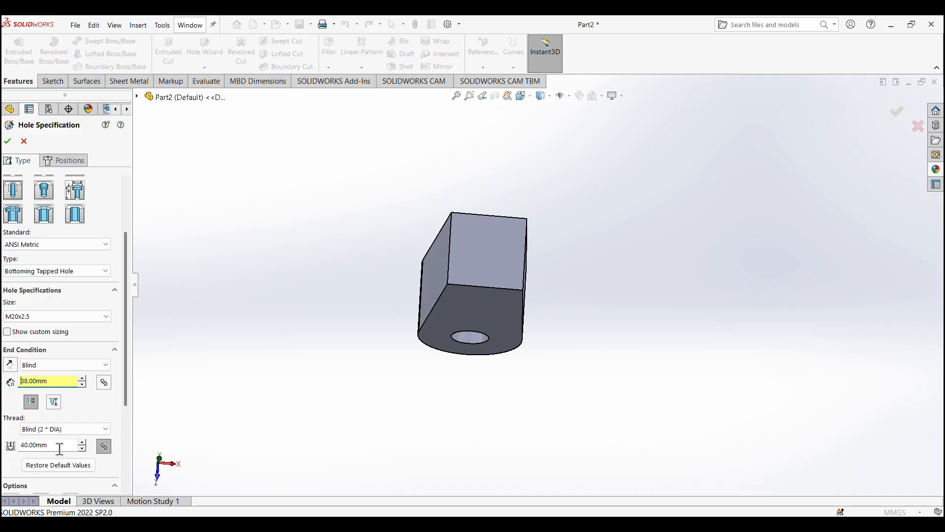
scroll(61, 434, down, 3)
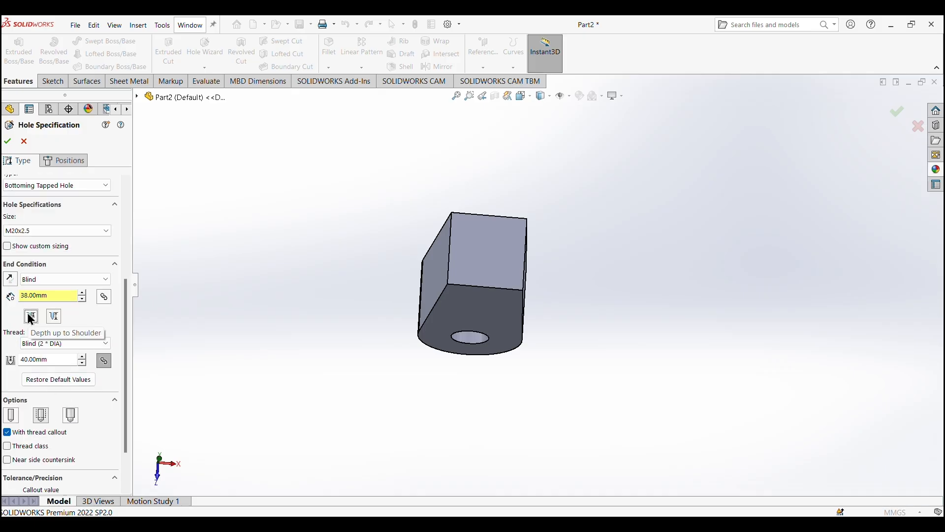
double_click(12, 360)
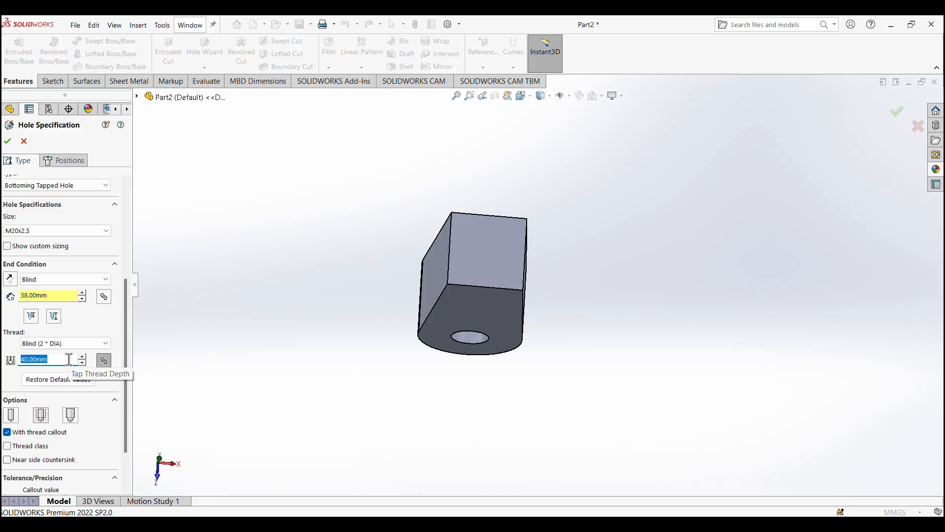
text(34)
key(Return)
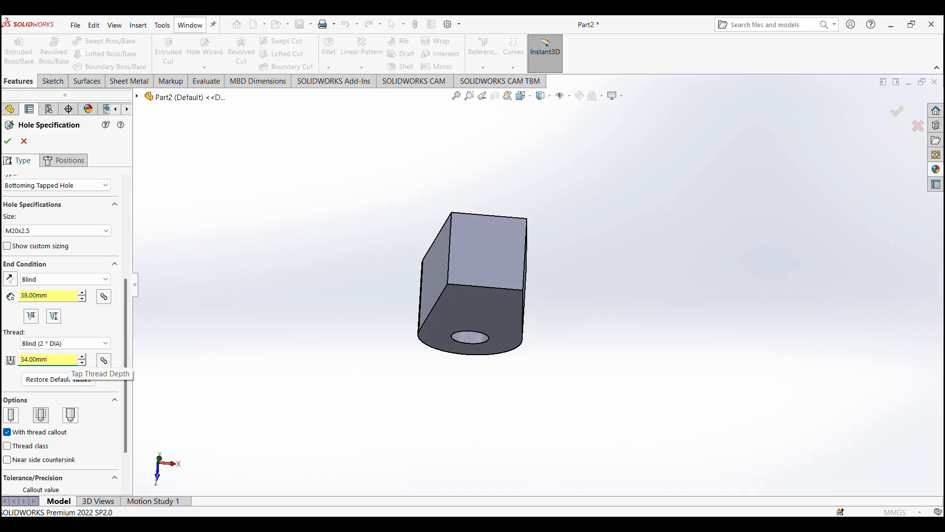
scroll(57, 420, down, 3)
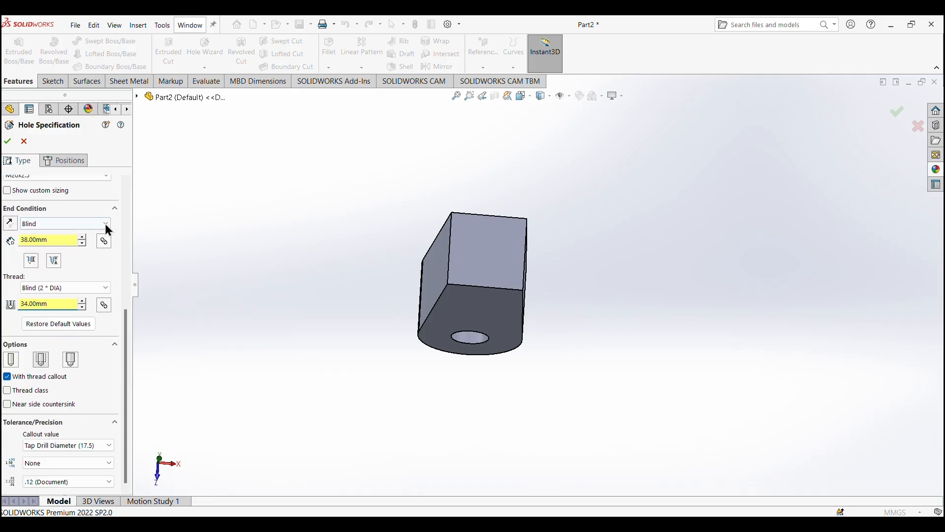
Place the tapped hole at the centre of the body's flat top face and finish the hole.
scroll(105, 224, up, 10)
click(71, 160)
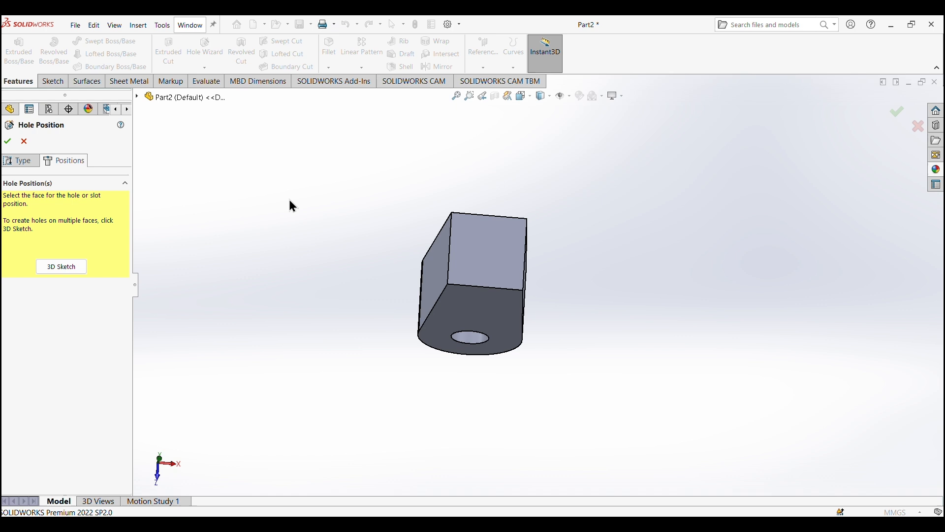
click(497, 246)
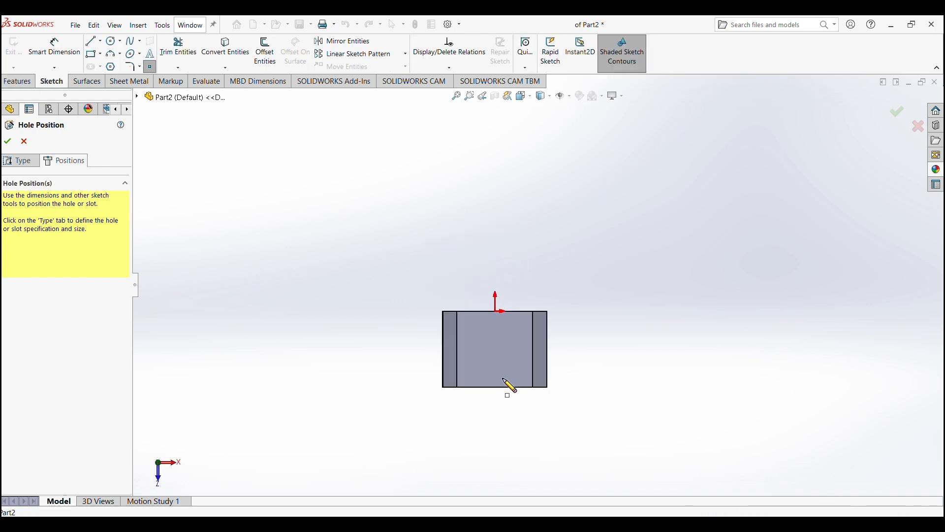
click(496, 349)
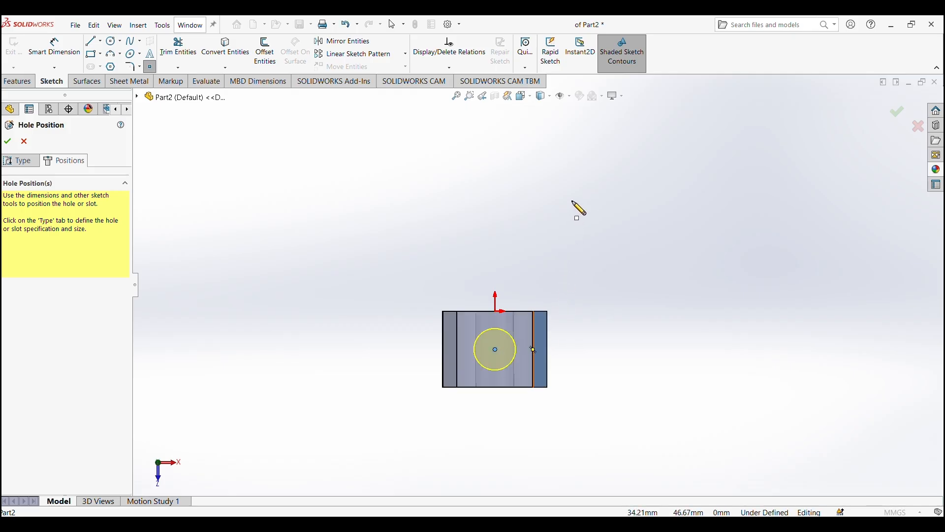
click(8, 141)
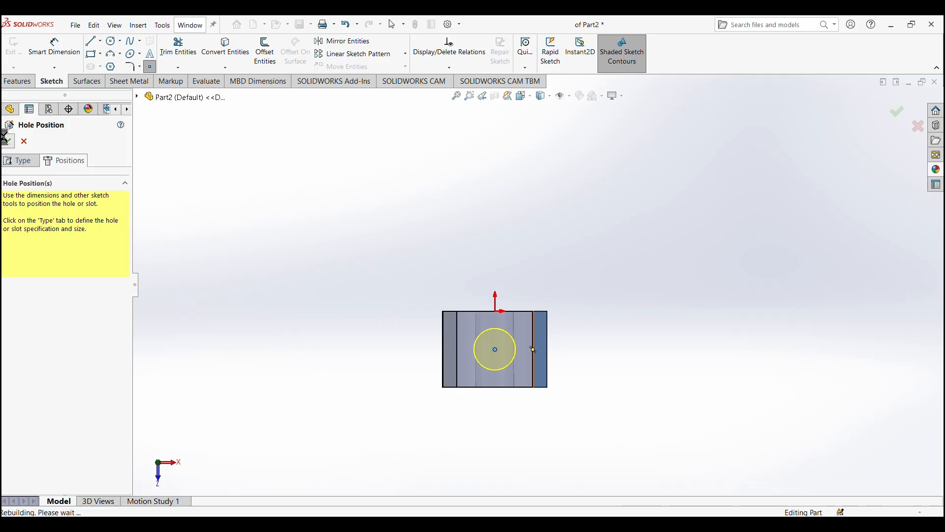
Enable shaded cosmetic threads in the document's detailing properties.
middle_drag(490, 428, 609, 327)
click(608, 326)
middle_drag(567, 391, 544, 246)
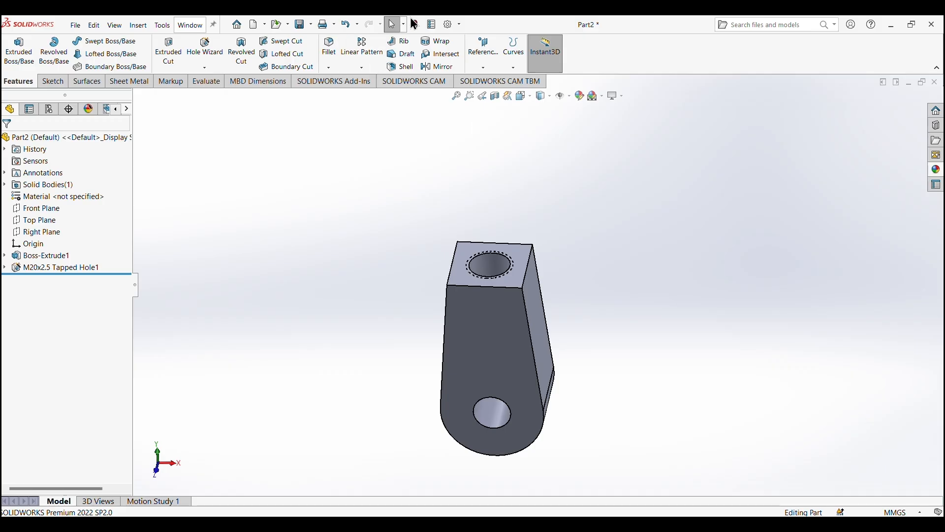
click(443, 23)
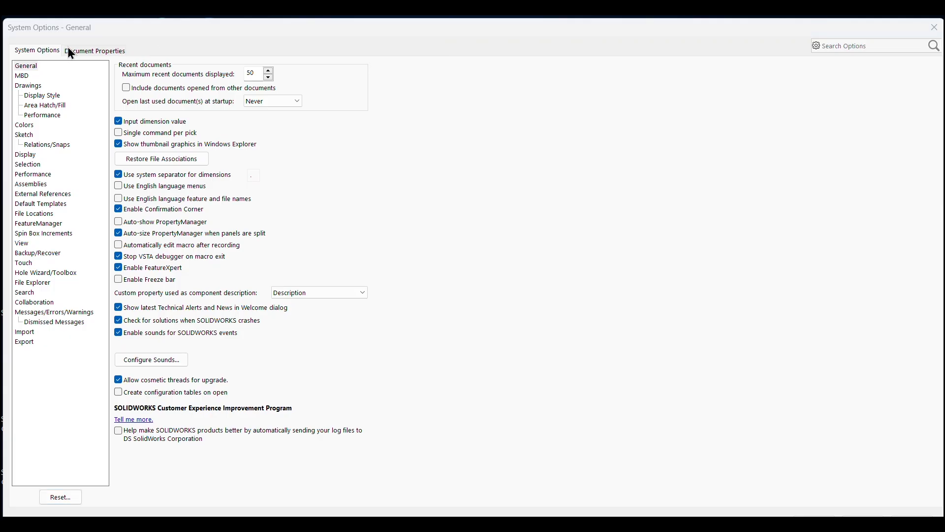
click(76, 53)
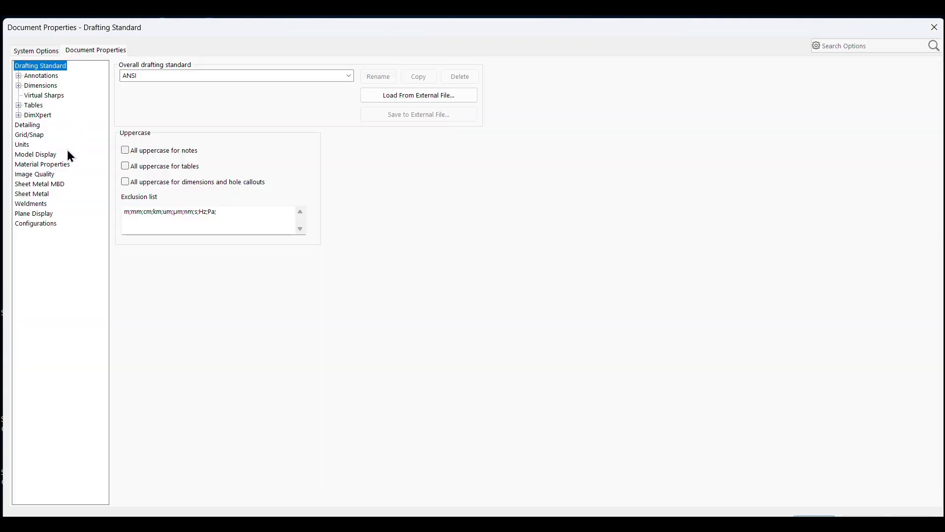
click(29, 126)
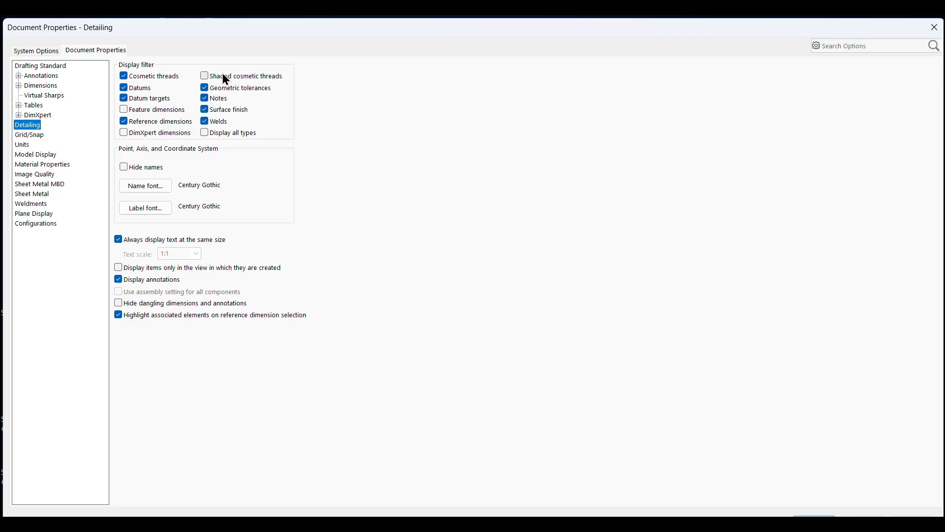
click(205, 76)
key(Return)
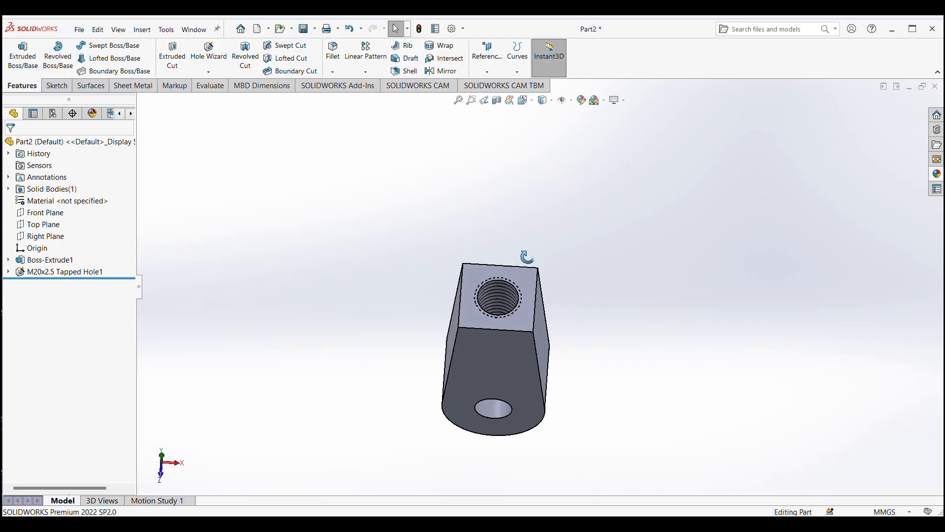
Apply the light red standard colour to the whole of Part2.
middle_drag(571, 269, 565, 299)
scroll(567, 291, up, 3)
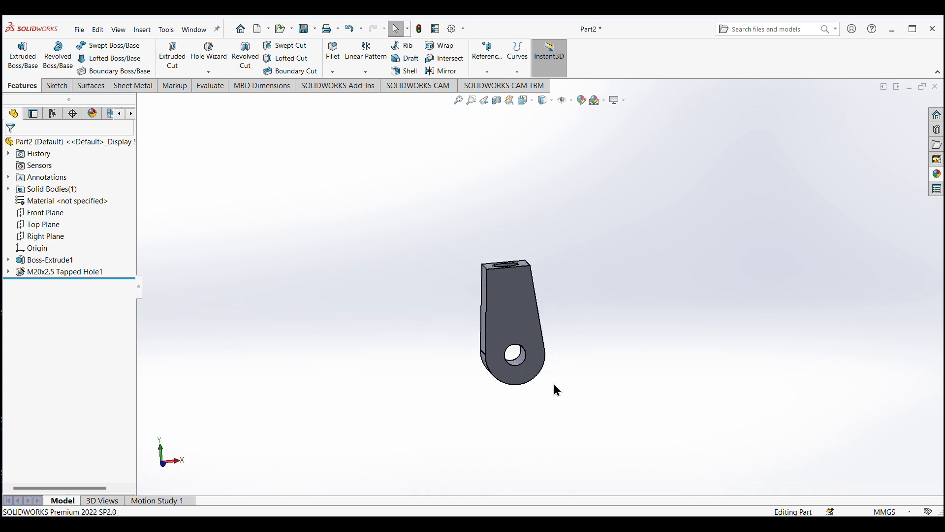
middle_drag(614, 230, 587, 122)
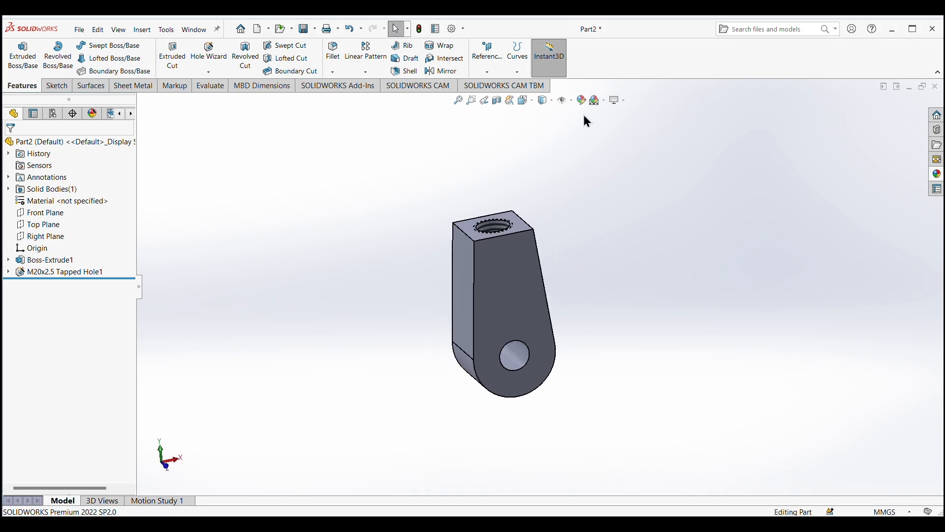
click(583, 100)
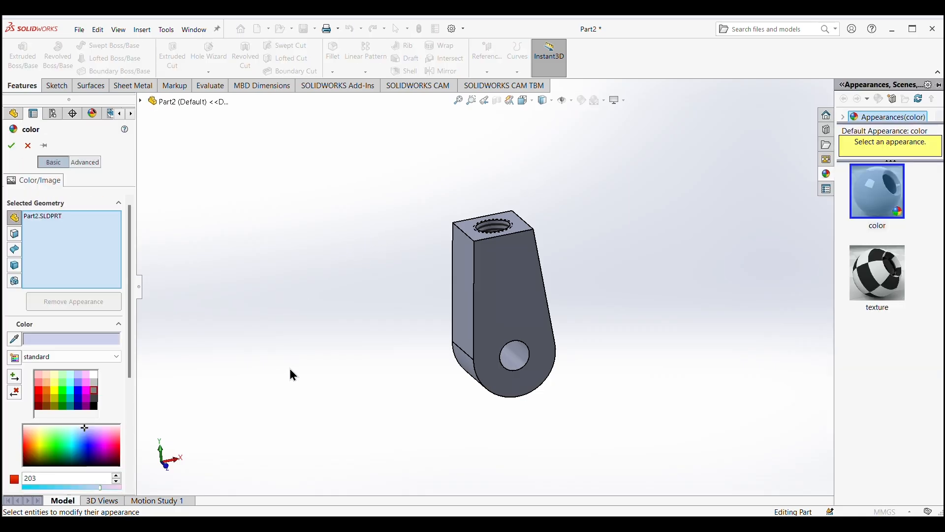
click(38, 392)
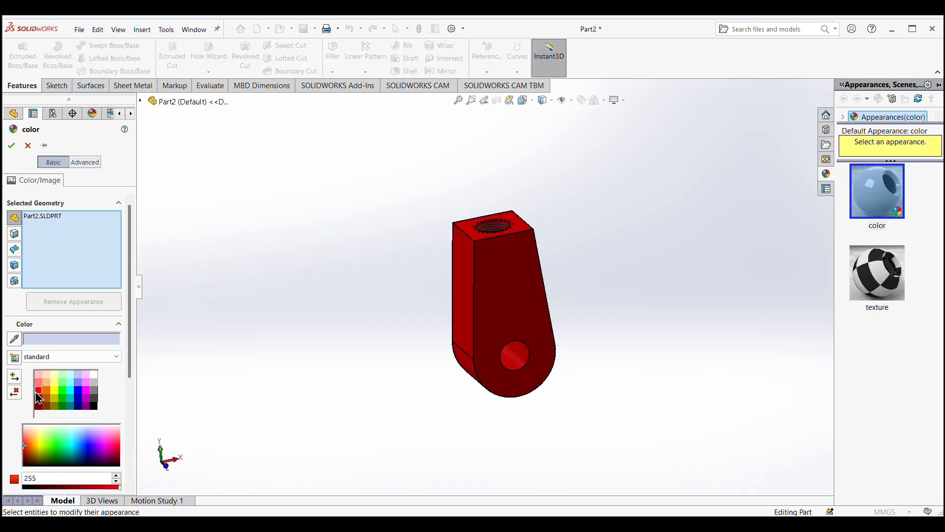
click(36, 385)
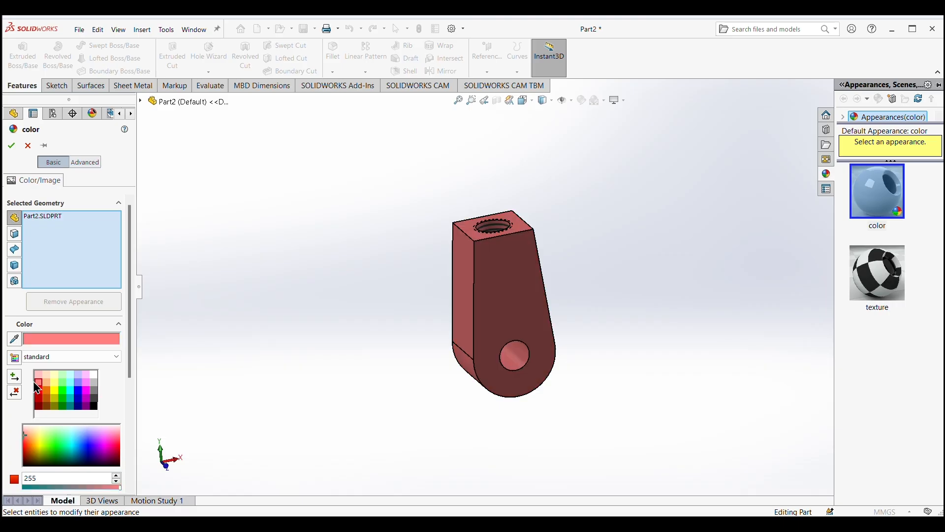
mouse_move(354, 356)
middle_down()
mouse_move(418, 338)
mouse_move(364, 357)
middle_up()
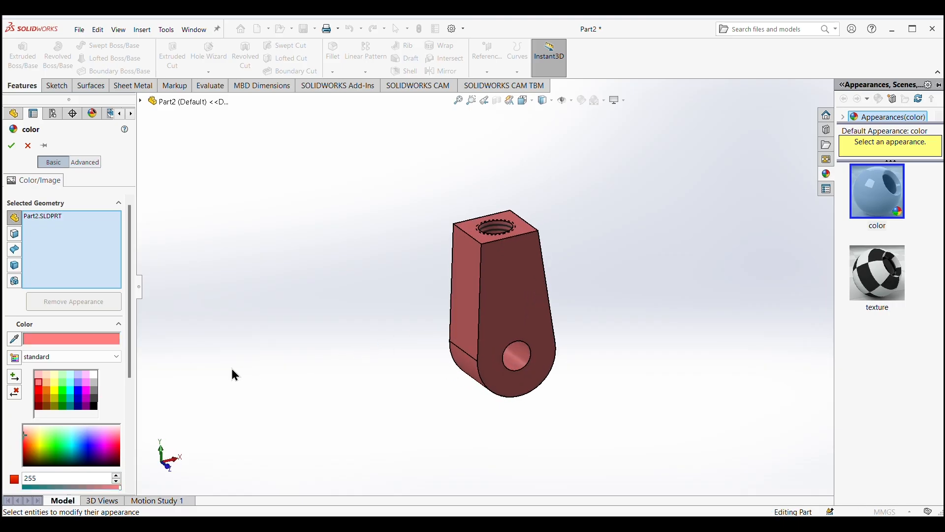
click(11, 146)
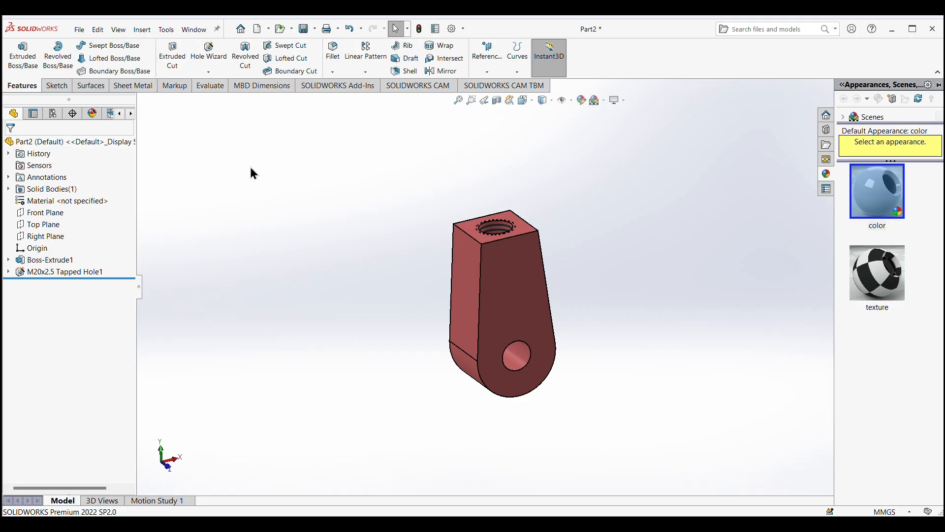
middle_drag(410, 311, 382, 249)
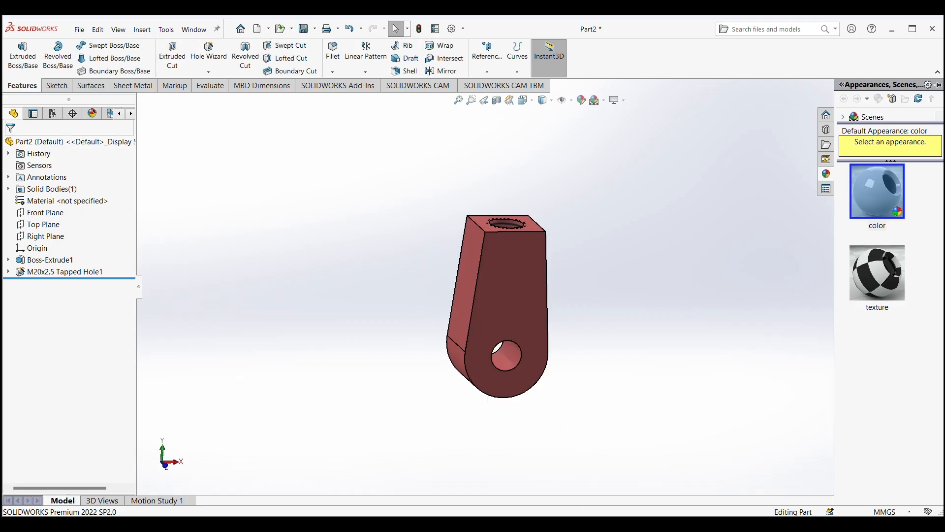
Switch to the machinist's jack drawing image and examine the dimensions of part 3, the bolt.
key(alt+Tab)
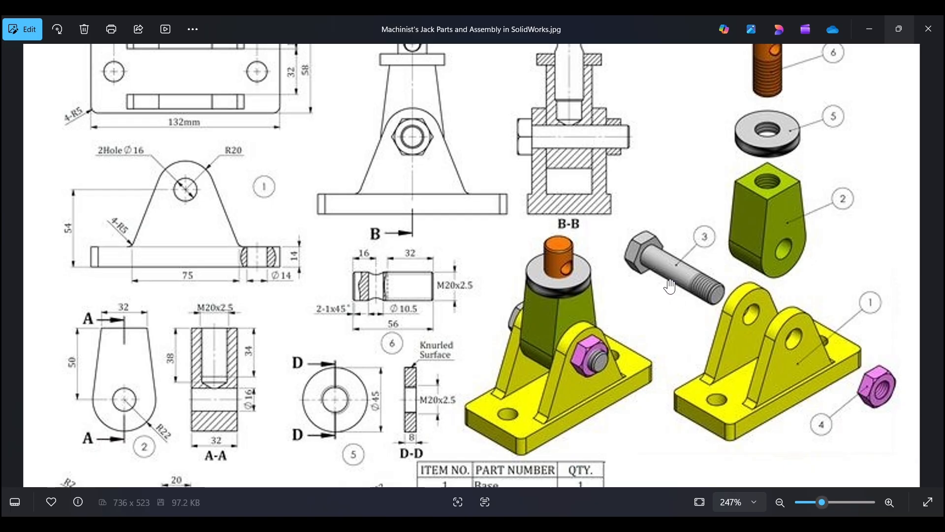
scroll(676, 283, down, 4)
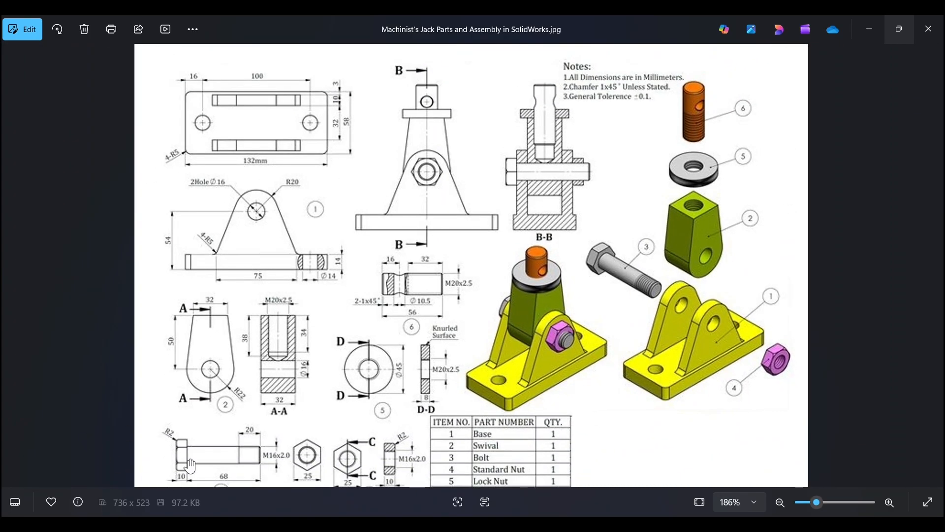
scroll(191, 463, down, 2)
scroll(261, 407, up, 4)
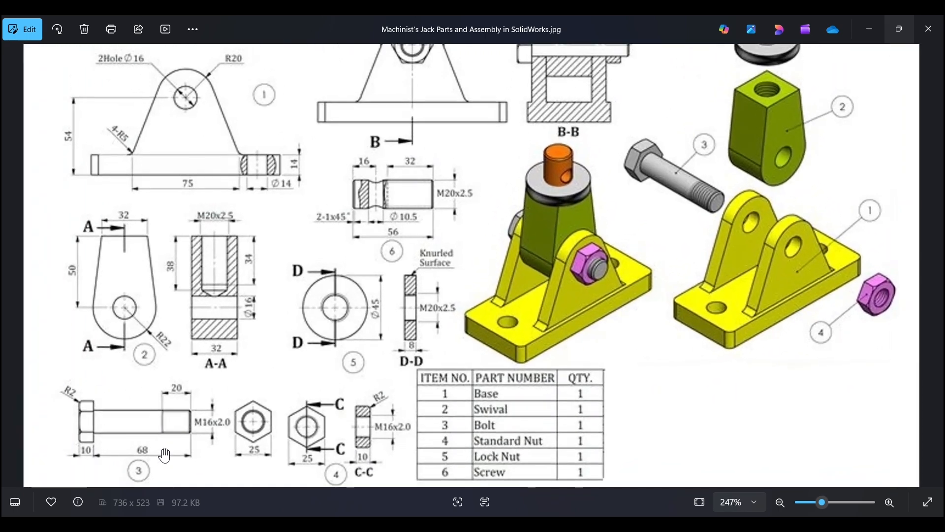
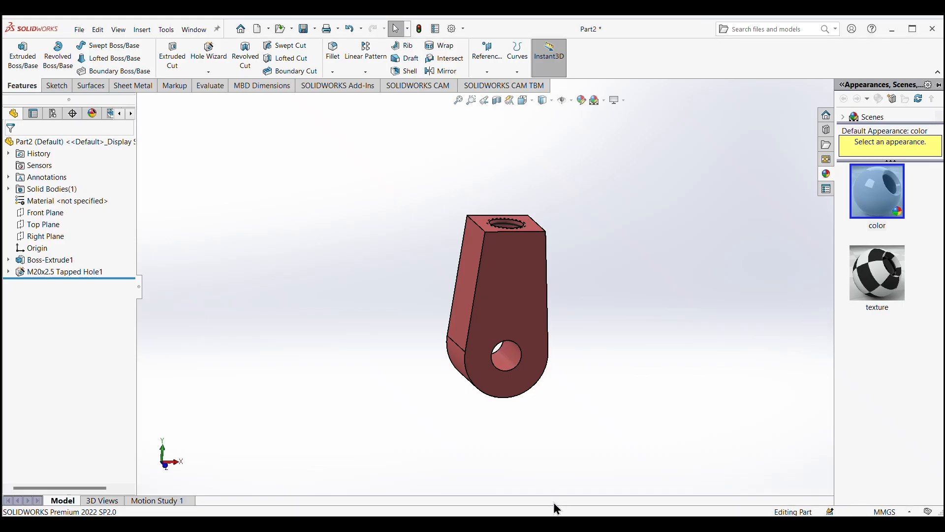
Save the finished red part as a new file named Part13.
click(80, 31)
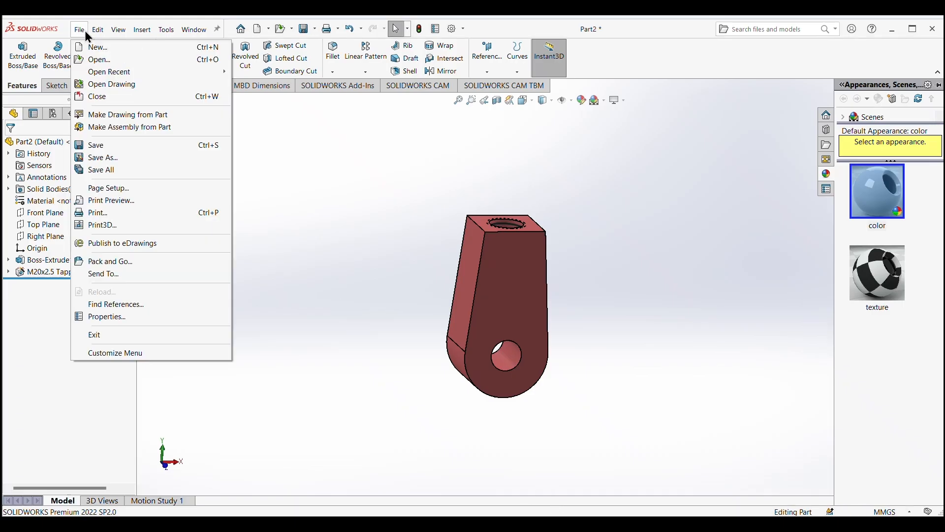
mouse_move(94, 31)
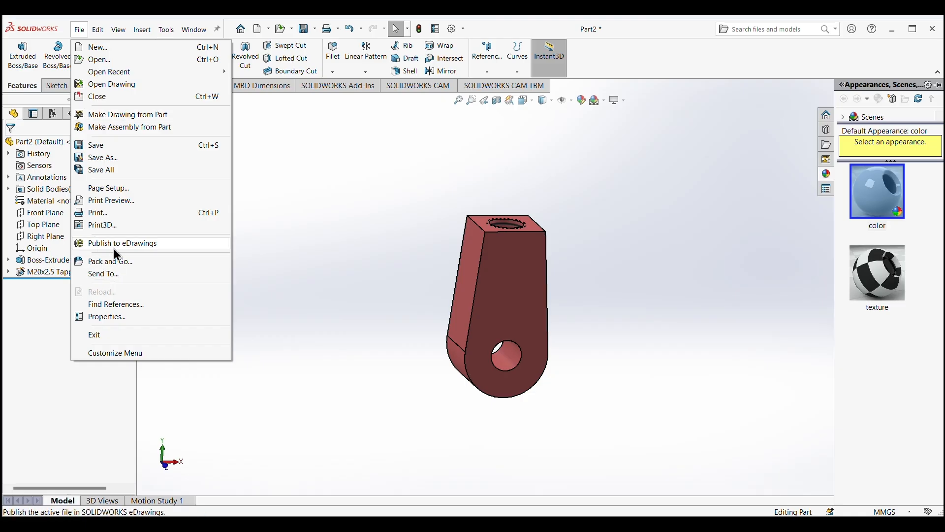
click(106, 158)
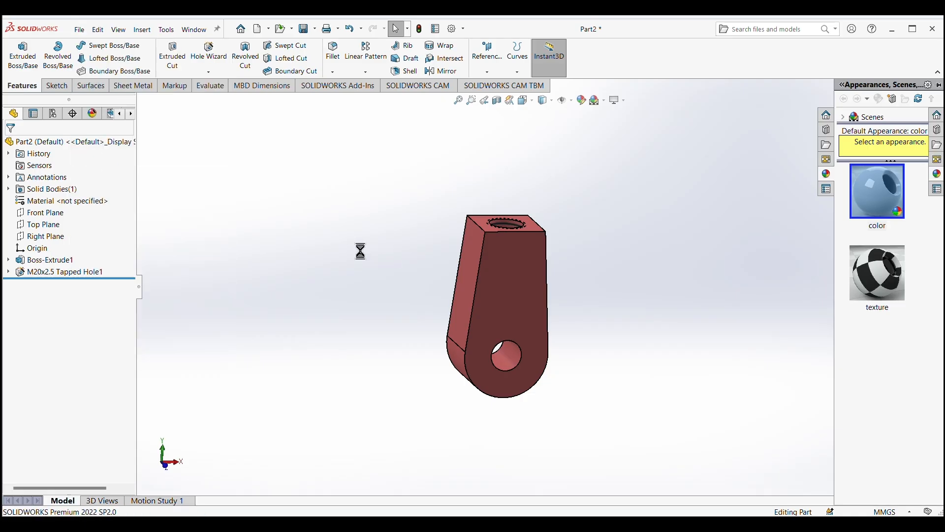
text(Part1)
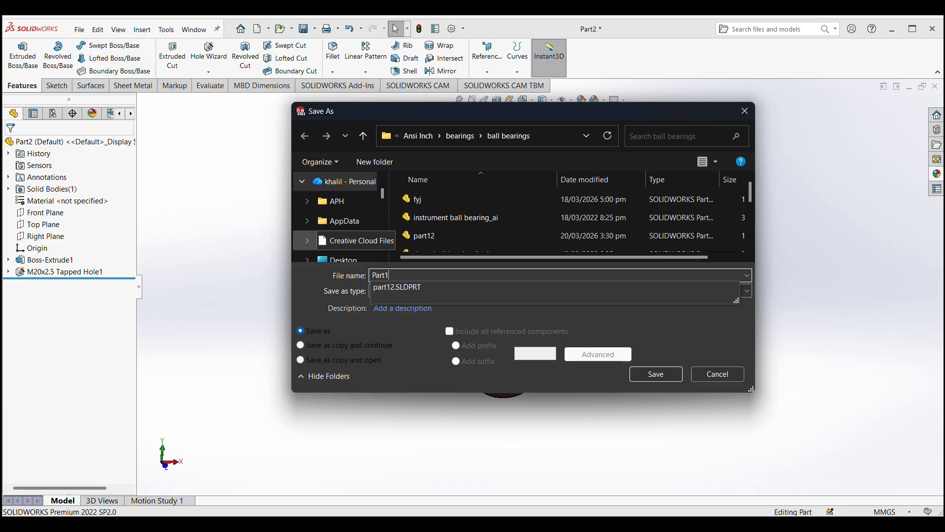
key(Return)
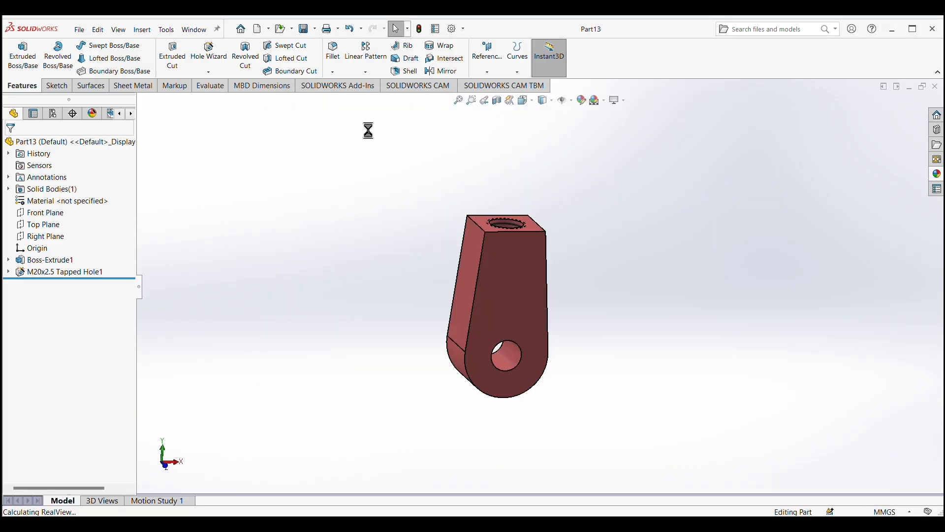
Create a new empty part document for the bolt.
click(77, 30)
click(115, 46)
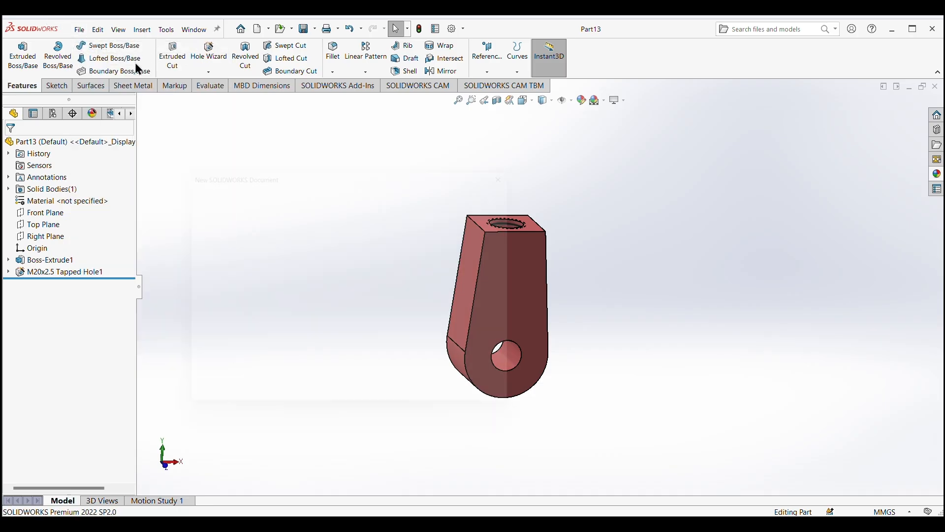
click(396, 398)
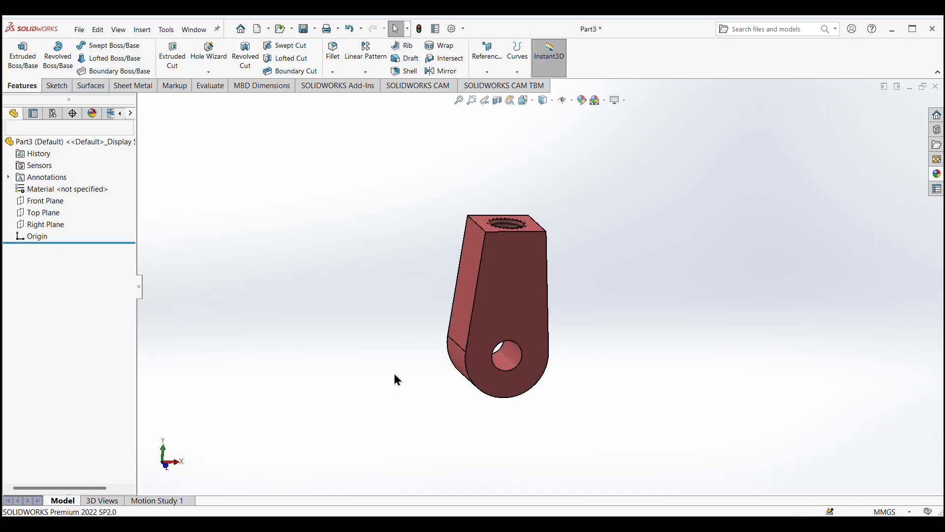
Sketch a hexagon on the Front Plane, centred on the origin and about 59 mm across its flats.
click(37, 200)
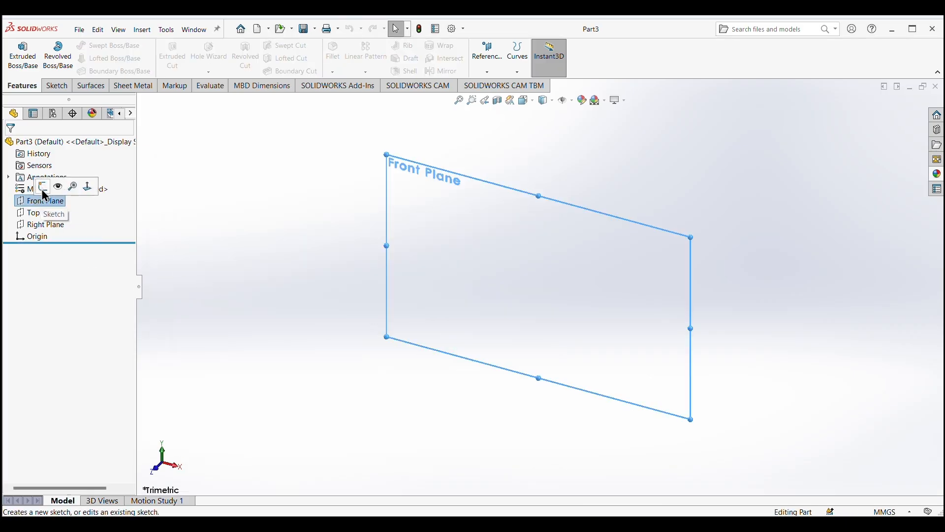
click(42, 187)
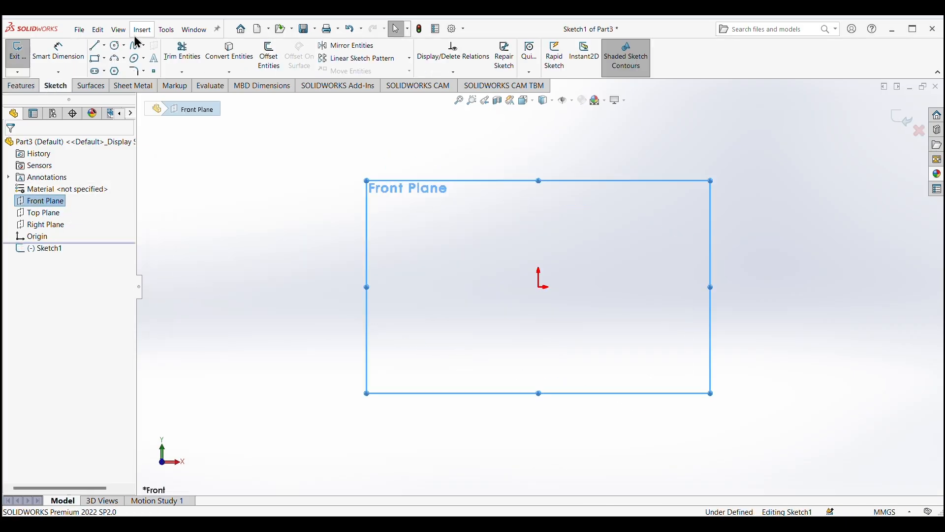
click(116, 72)
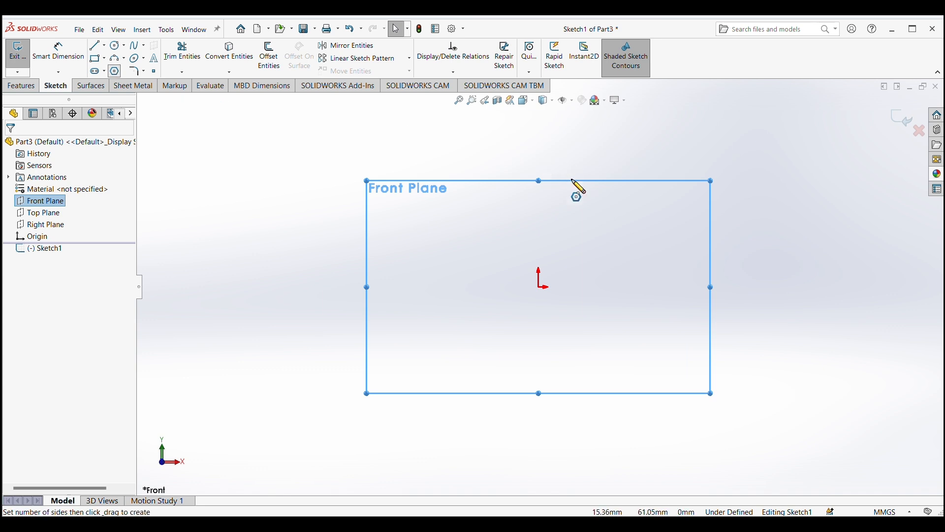
click(541, 288)
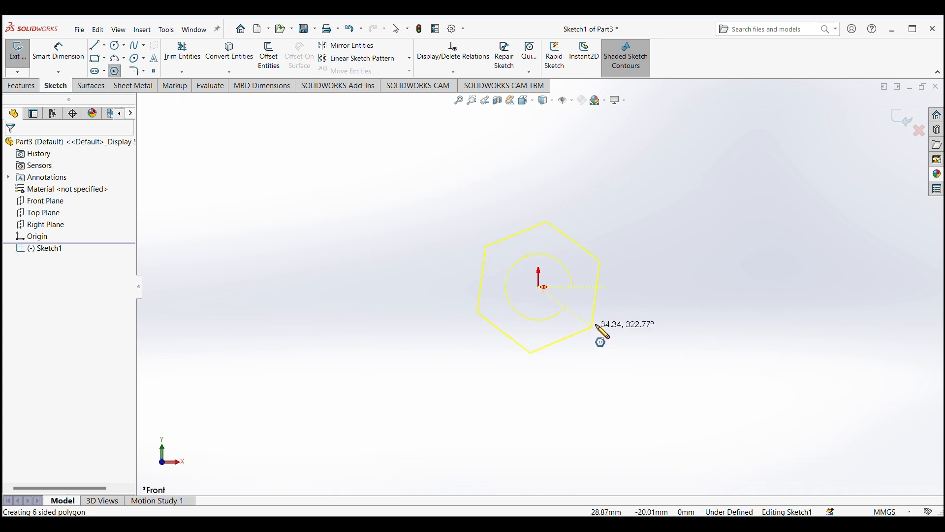
click(600, 317)
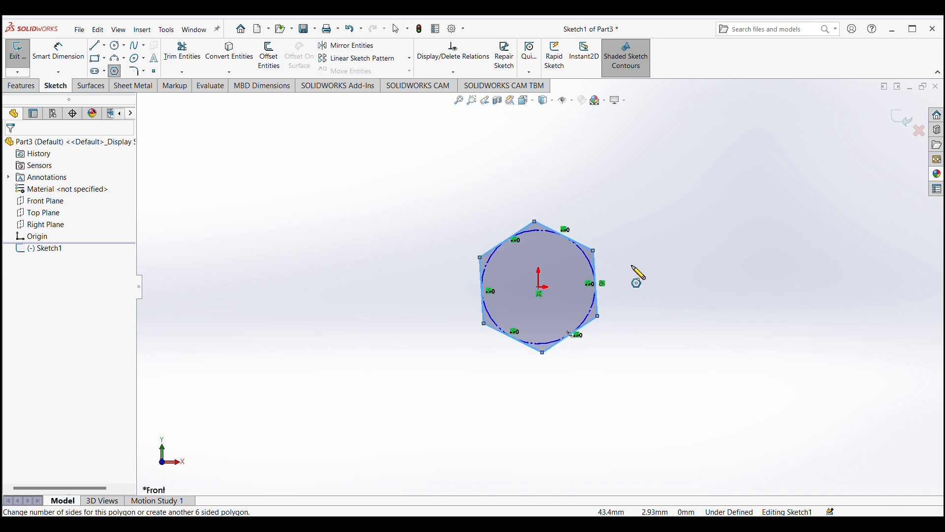
right_click(559, 173)
click(572, 168)
Dimension the distance between the hexagon's two near-vertical opposite sides as 25 mm.
click(58, 52)
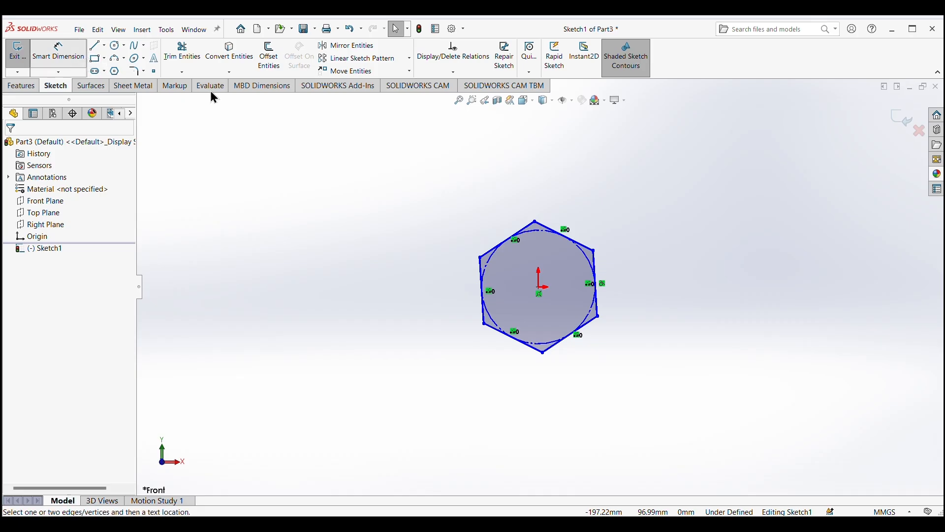
click(488, 291)
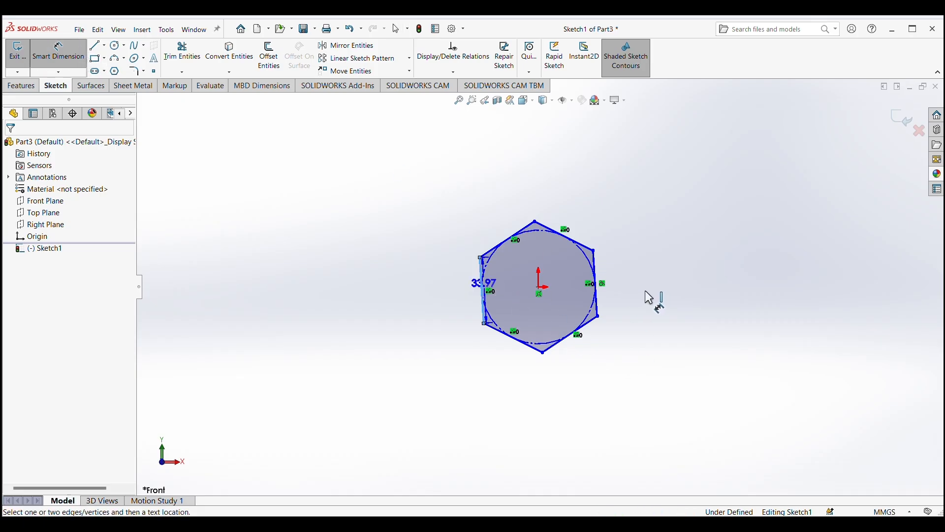
click(596, 273)
click(561, 423)
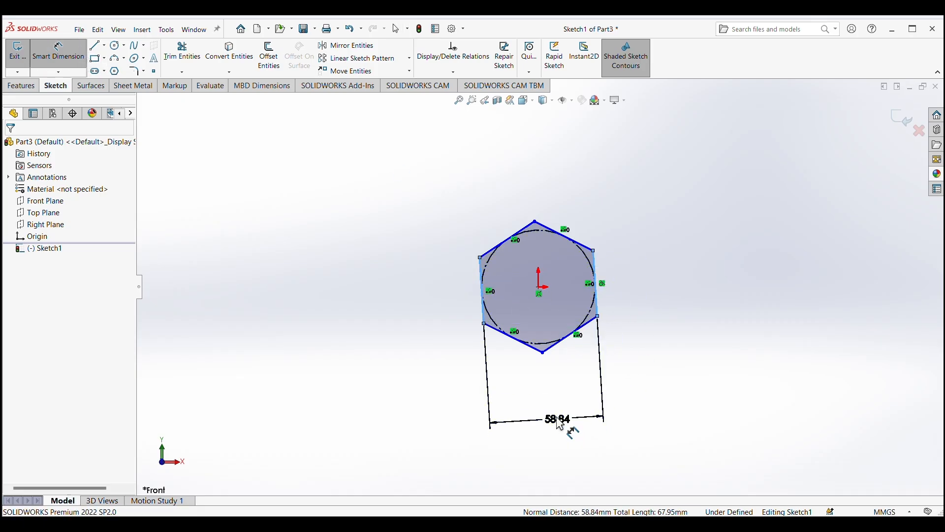
text(25)
key(Return)
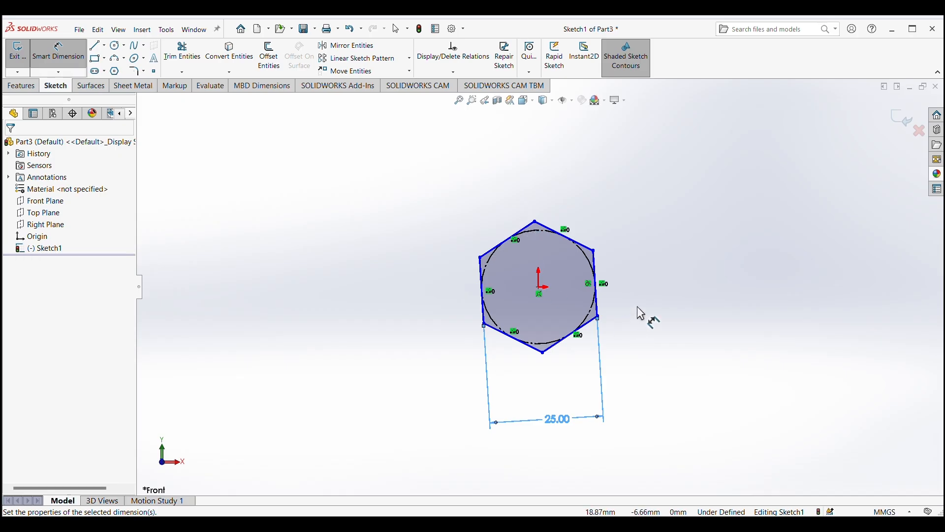
click(534, 222)
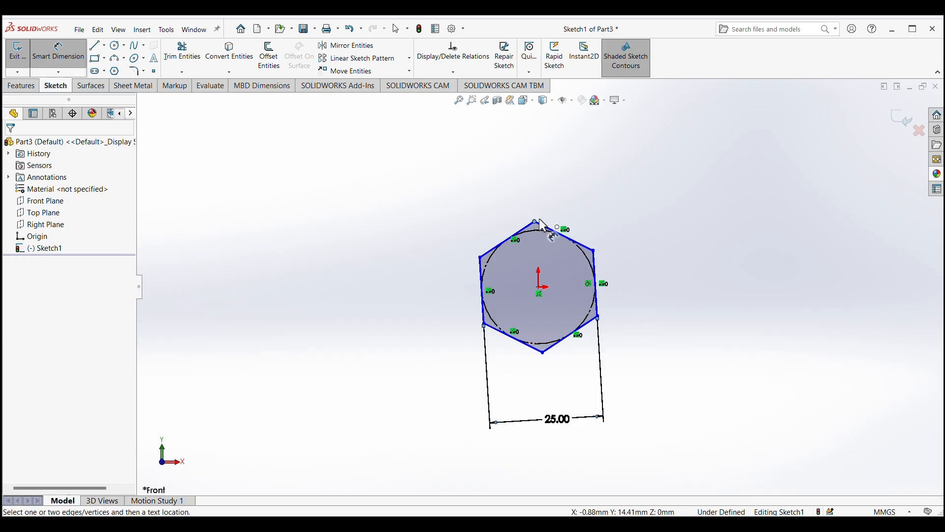
right_click(590, 187)
click(619, 212)
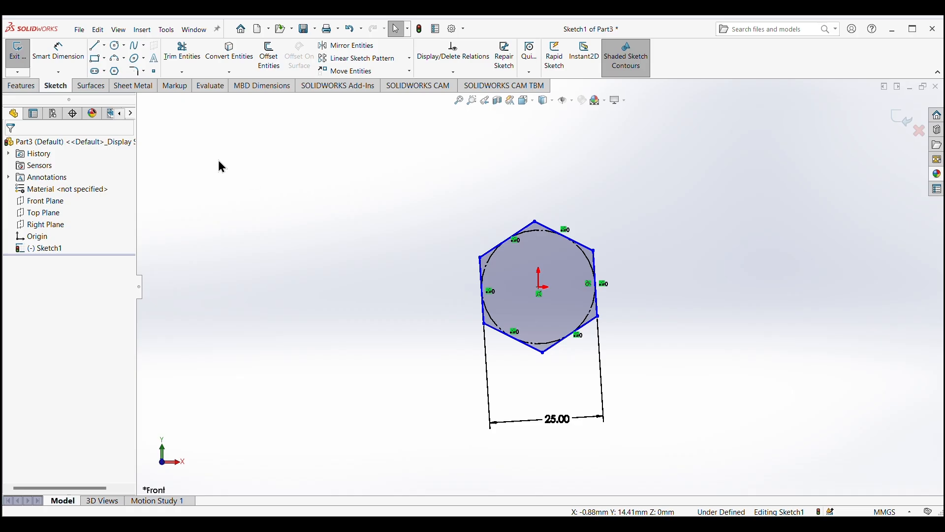
Extrude the hexagon as a blind boss 10 mm deep to form the bolt head.
click(22, 86)
click(23, 55)
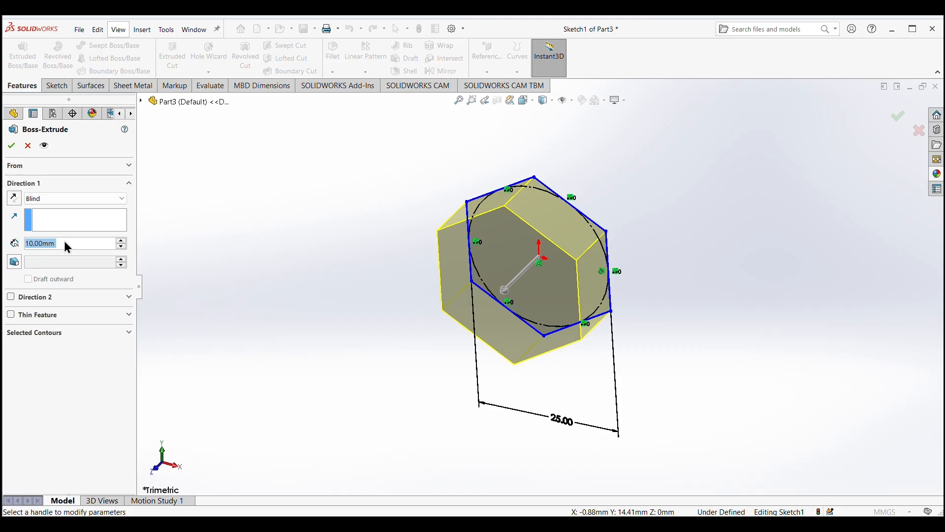
click(18, 147)
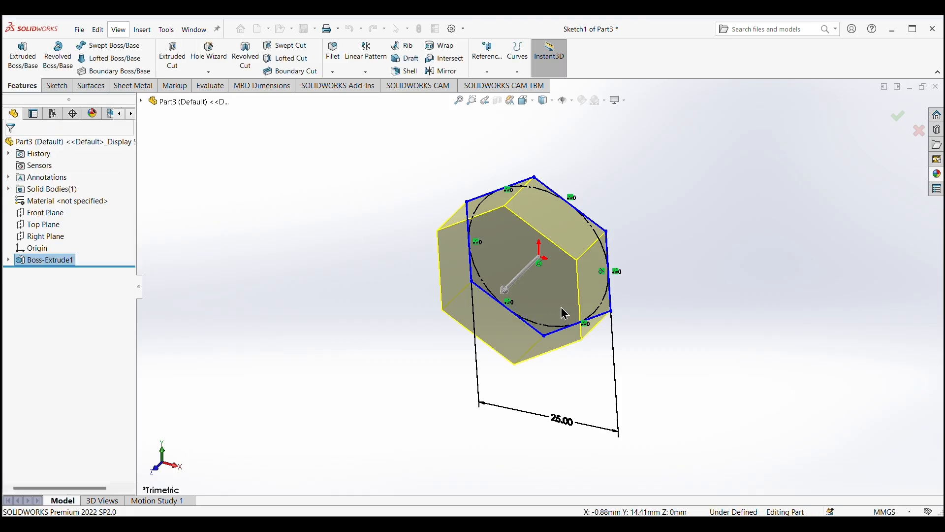
Sketch a circle about 8 mm in diameter on the head's front hexagonal face, centred on the origin.
click(533, 279)
click(578, 249)
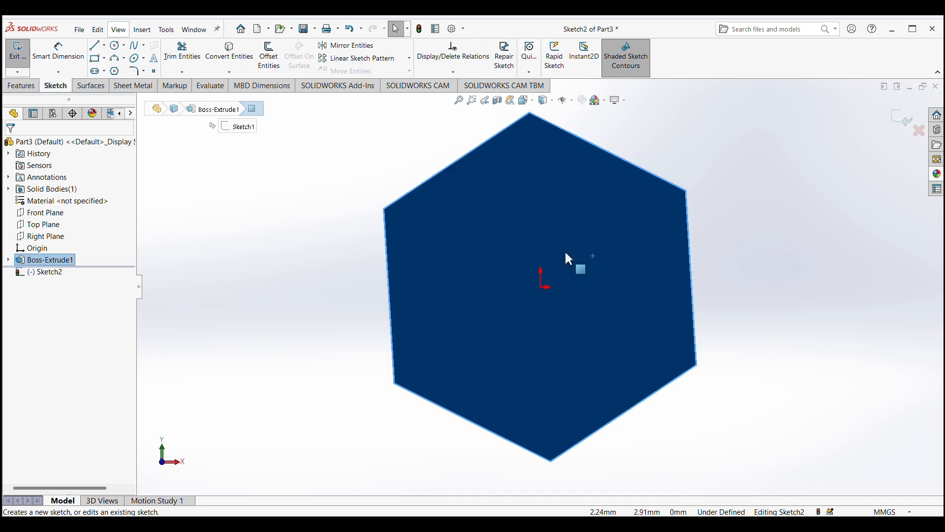
click(116, 46)
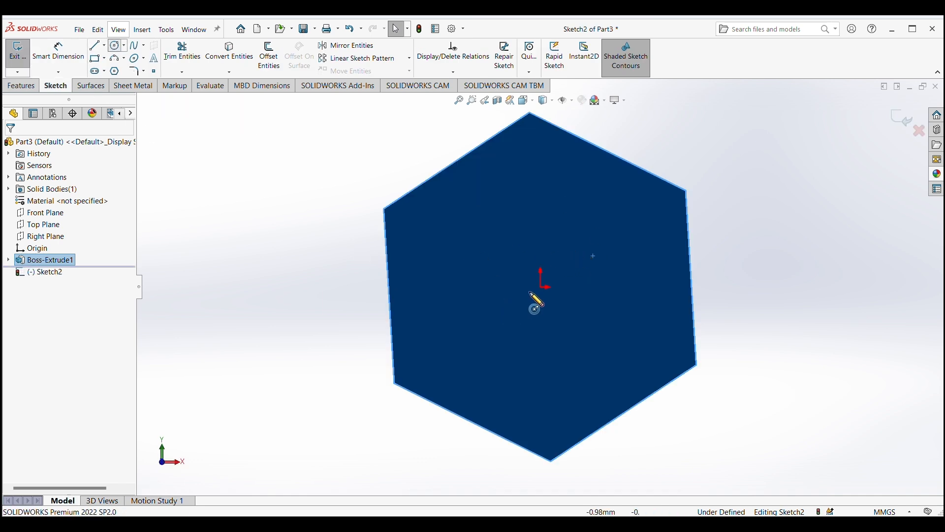
click(541, 287)
click(589, 321)
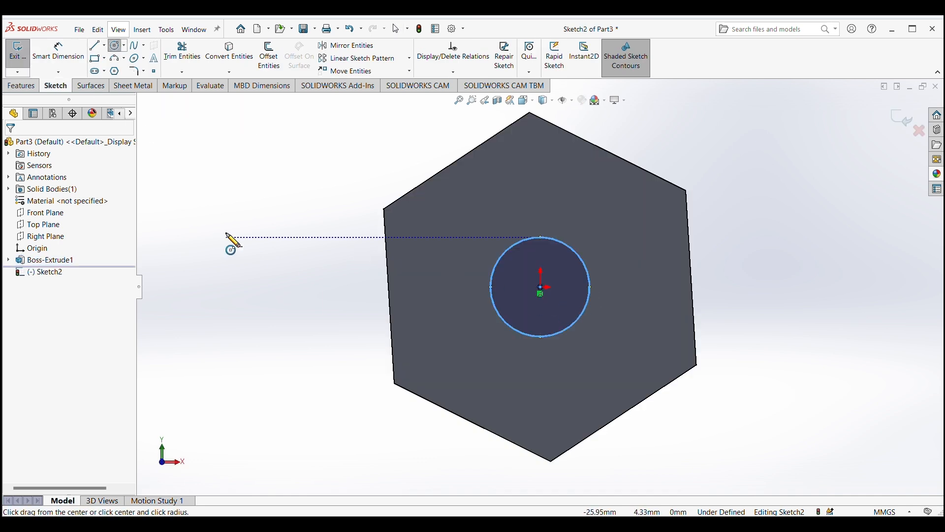
right_click(215, 208)
click(260, 217)
Set the circle's diameter to 16 mm.
click(492, 276)
click(58, 50)
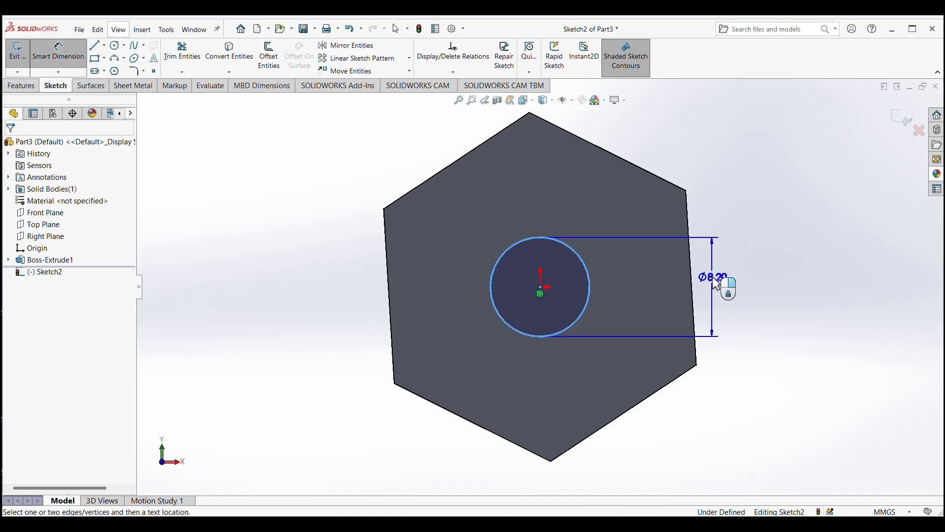
click(736, 279)
text(16)
key(Return)
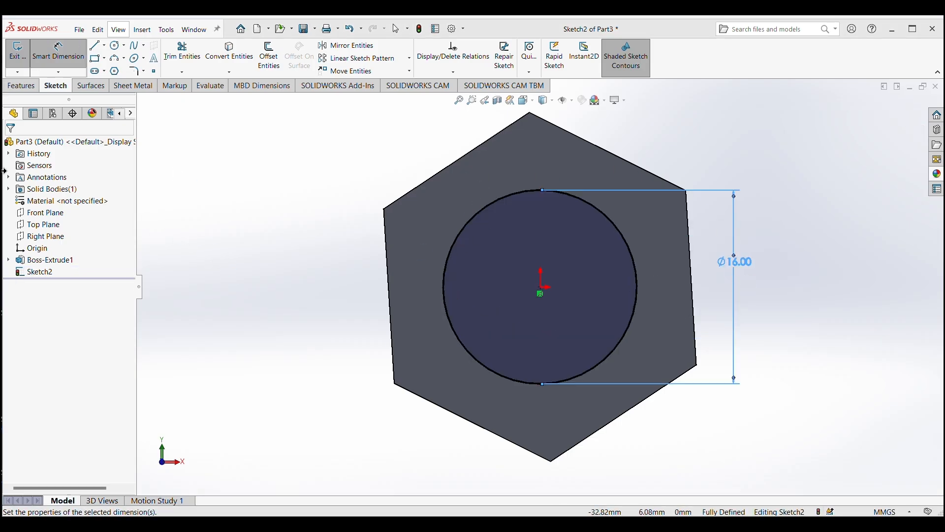
Extrude the circle 68 mm blind from the head and merge it with the body to form the shank.
click(25, 88)
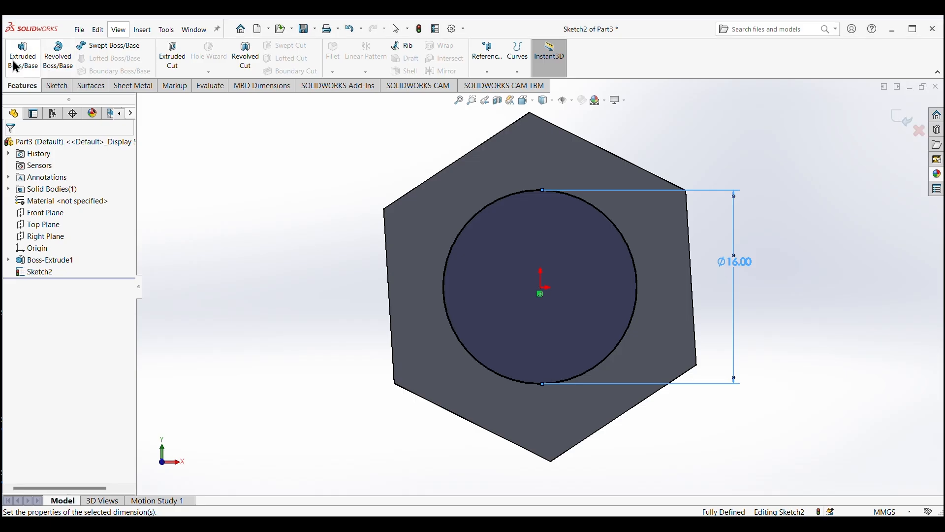
click(20, 59)
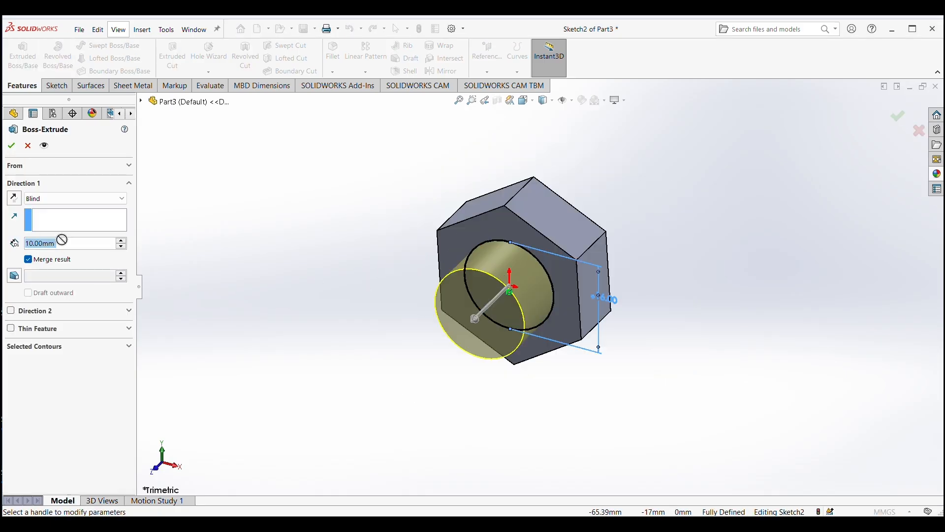
text(68)
key(Return)
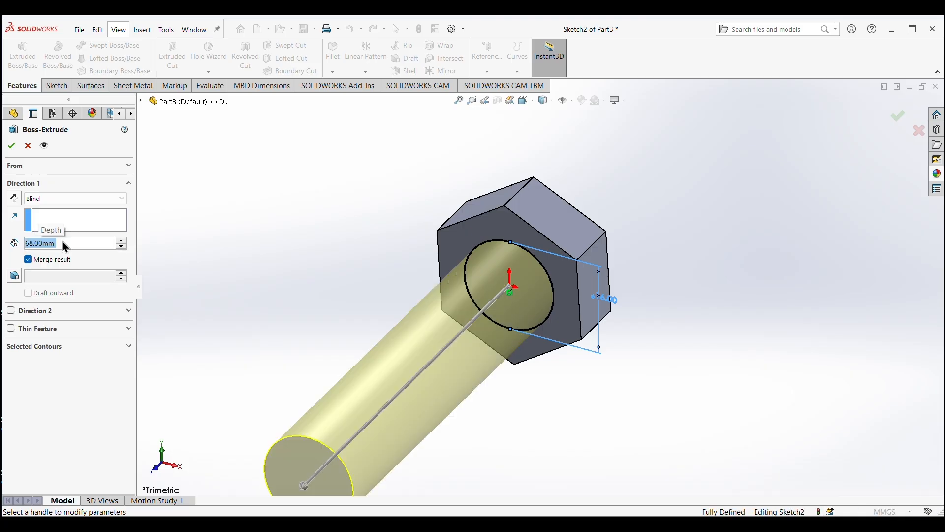
click(12, 146)
Start a new sketch on the Right Plane of the bolt.
middle_drag(310, 302, 432, 337)
scroll(433, 337, up, 3)
middle_drag(368, 252, 418, 234)
click(418, 235)
scroll(296, 287, down, 3)
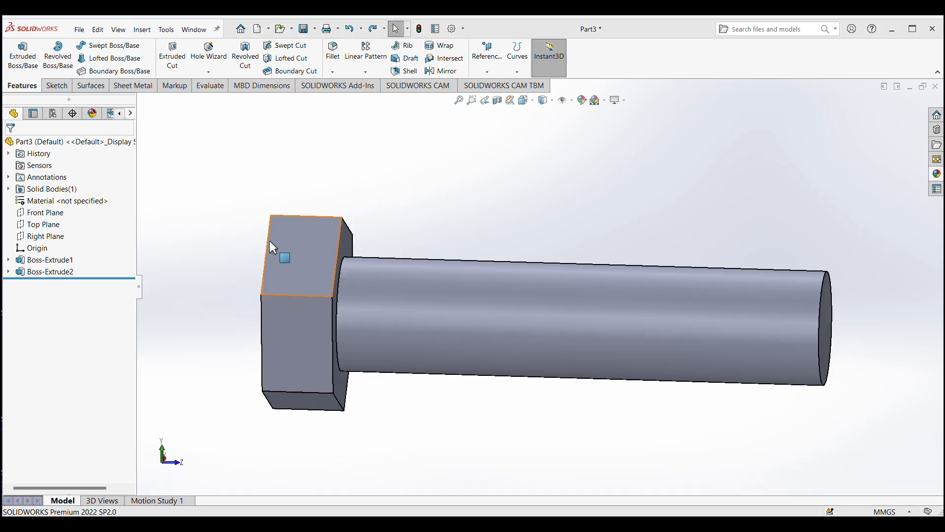
middle_drag(207, 277, 224, 271)
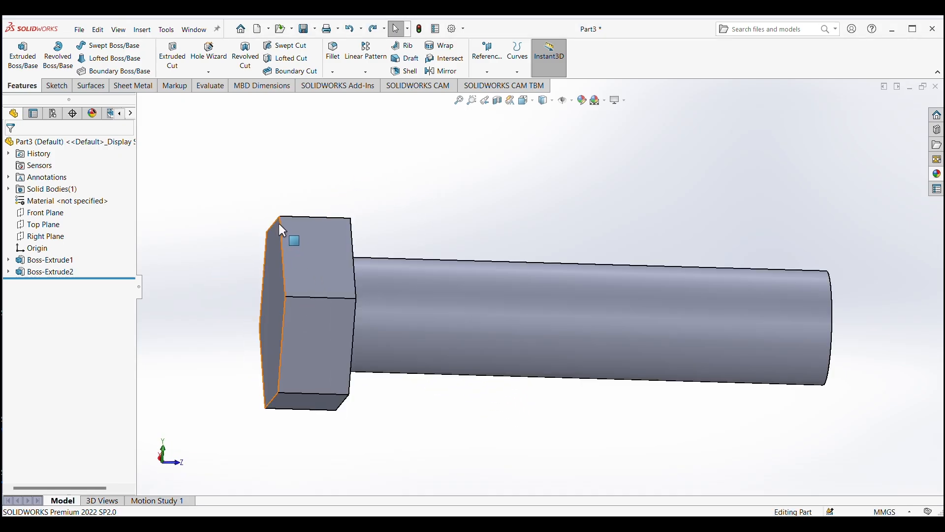
click(40, 236)
click(43, 222)
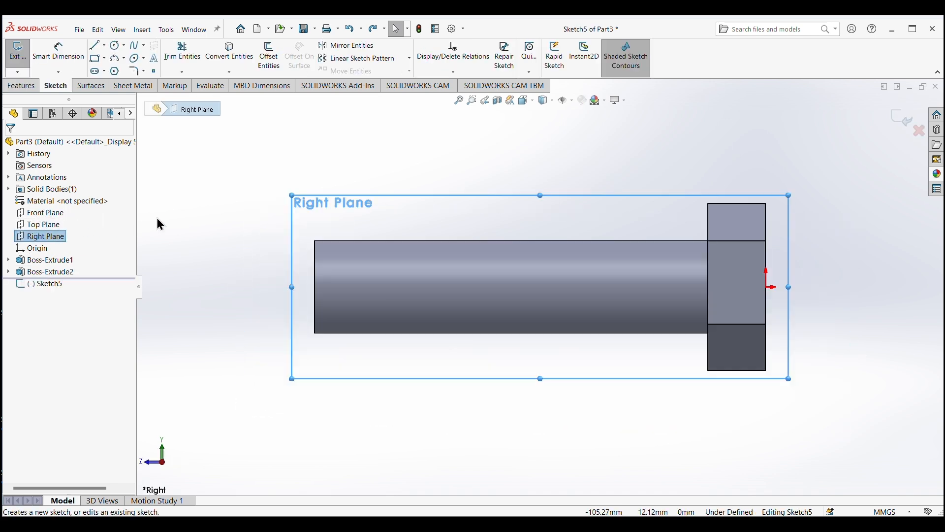
Sketch a closed corner profile at the head's upper outer corner with horizontal and vertical lines about 2 mm long joined by a tangent arc.
scroll(827, 234, down, 3)
scroll(670, 212, down, 1)
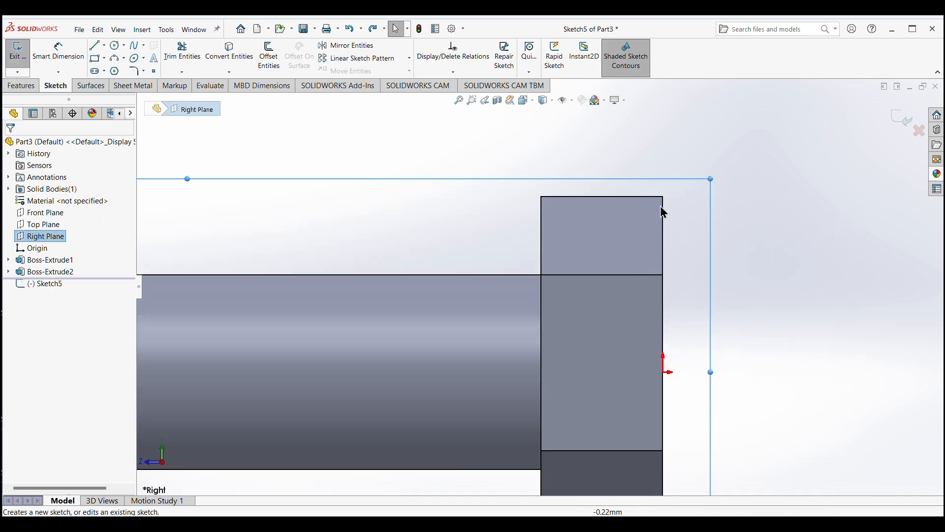
click(98, 49)
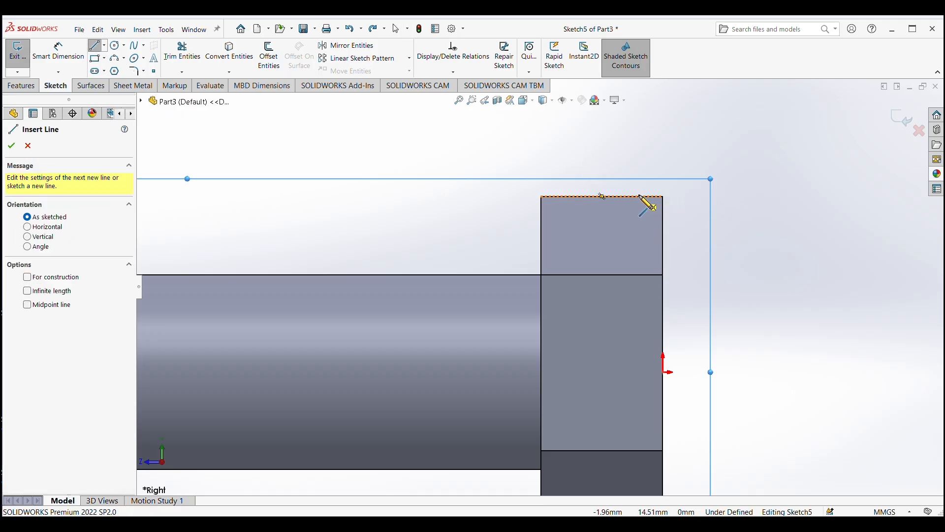
click(663, 196)
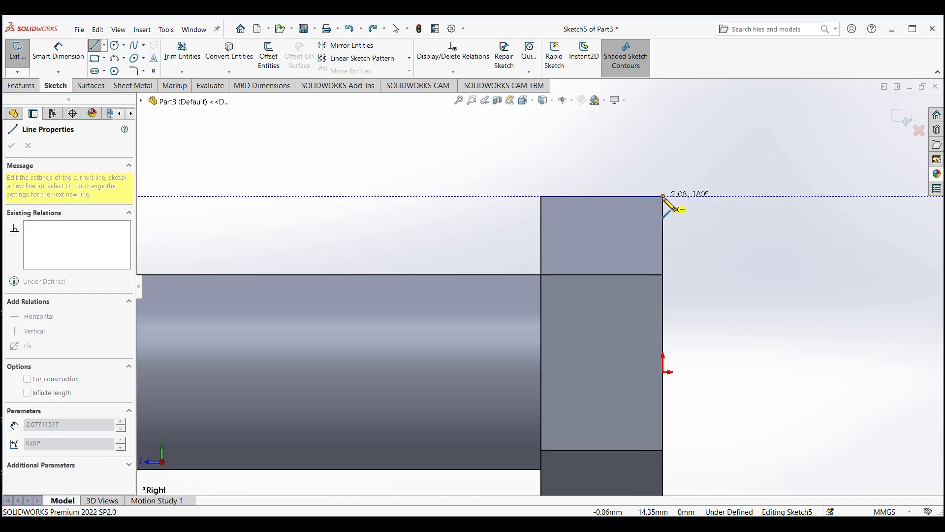
click(663, 221)
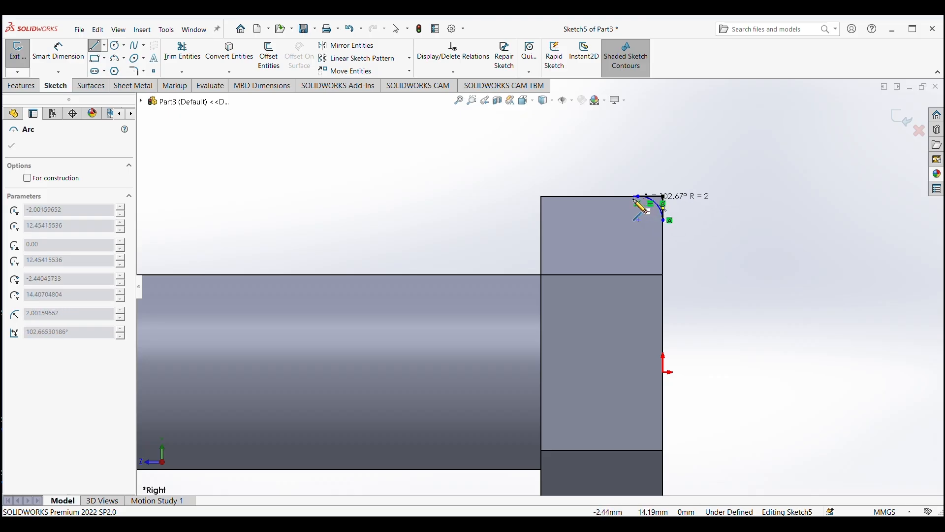
click(638, 196)
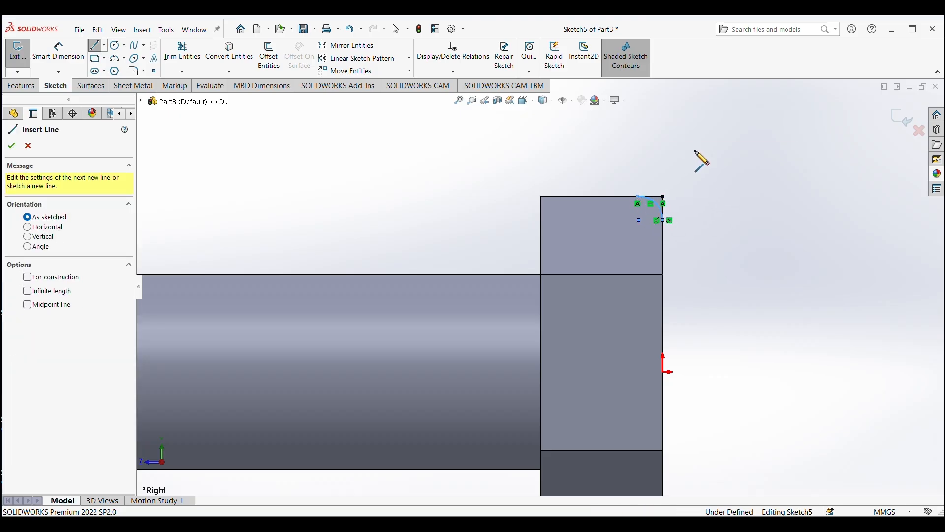
right_click(691, 156)
click(706, 139)
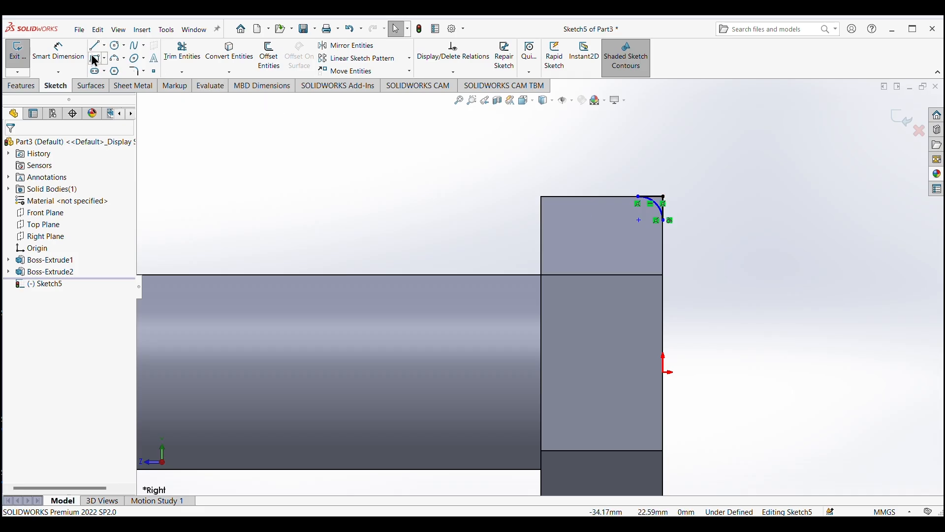
Dimension the corner profile's horizontal and vertical lines to 2 mm each.
click(58, 52)
scroll(677, 167, down, 2)
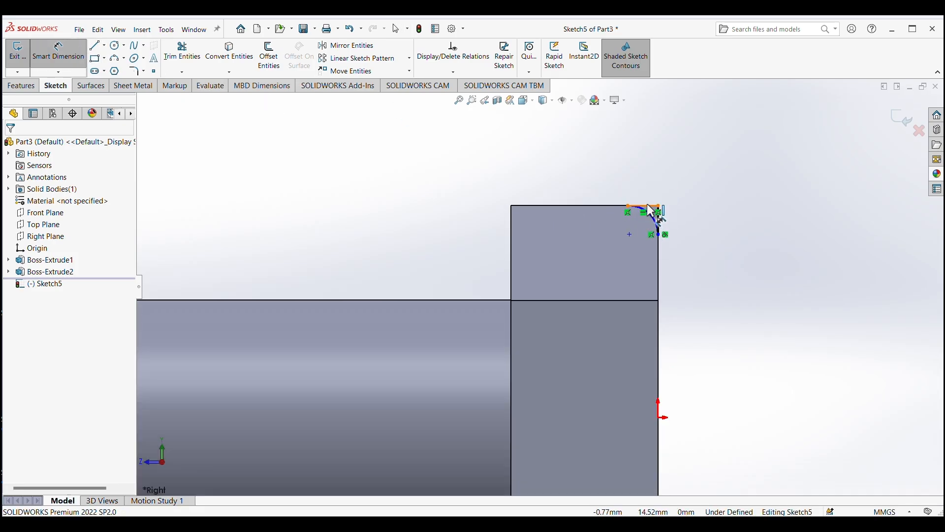
click(651, 212)
click(650, 178)
text(2)
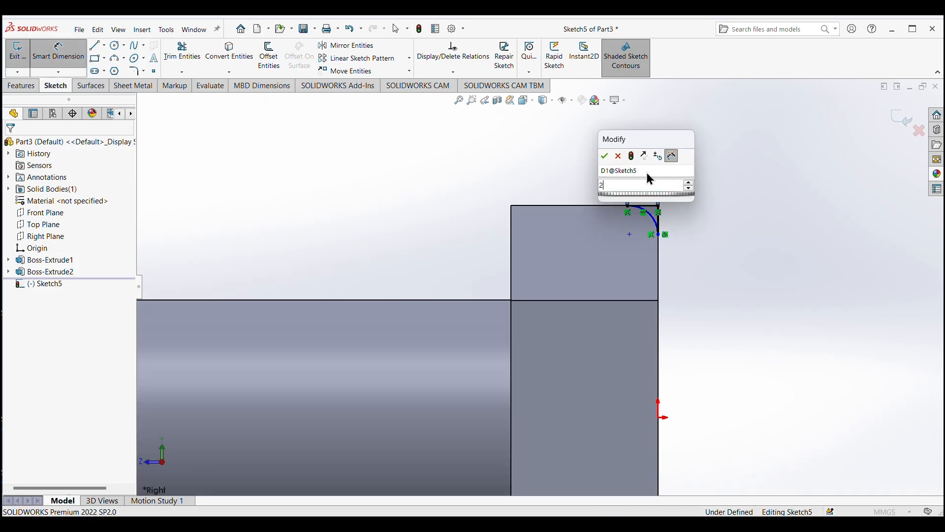
key(Return)
click(660, 221)
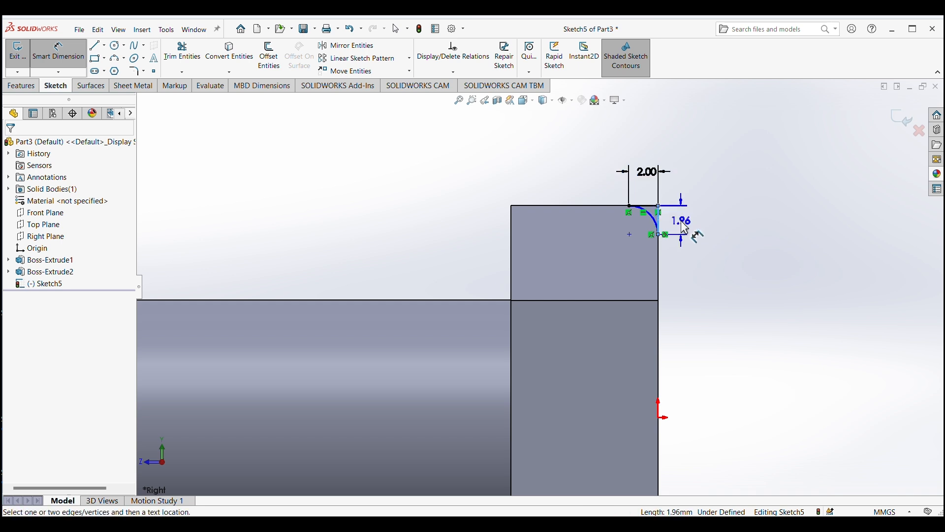
click(681, 222)
text(2)
key(Return)
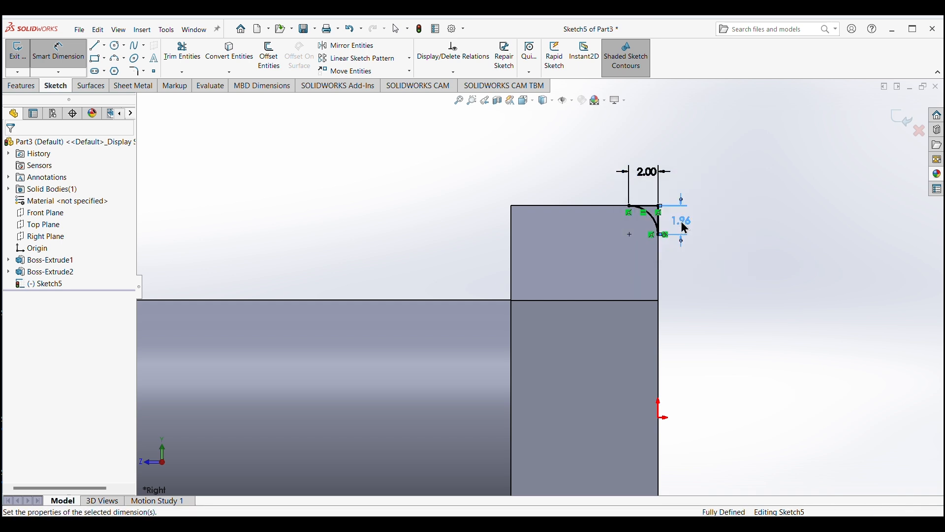
Dimension the radius of the corner profile's arc.
click(652, 217)
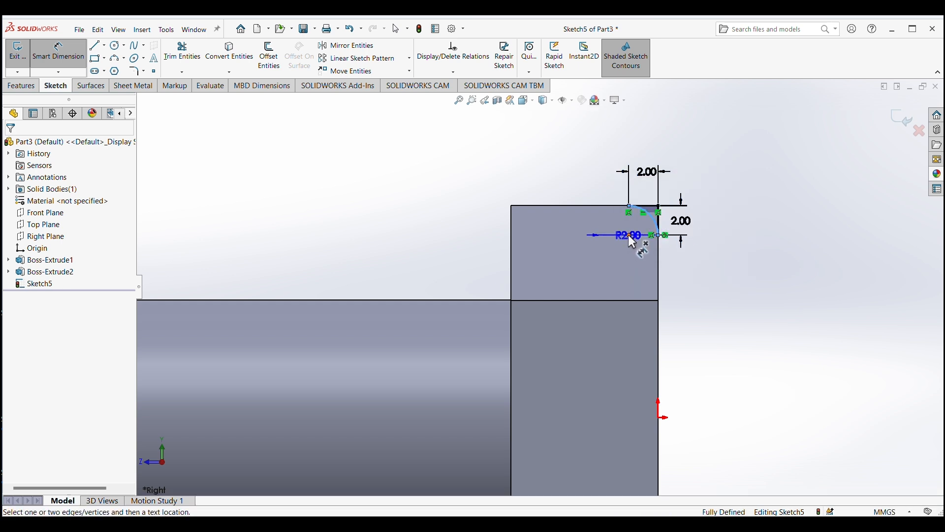
Finish dimensioning the corner arc's radius as a driven dimension.
key(Escape)
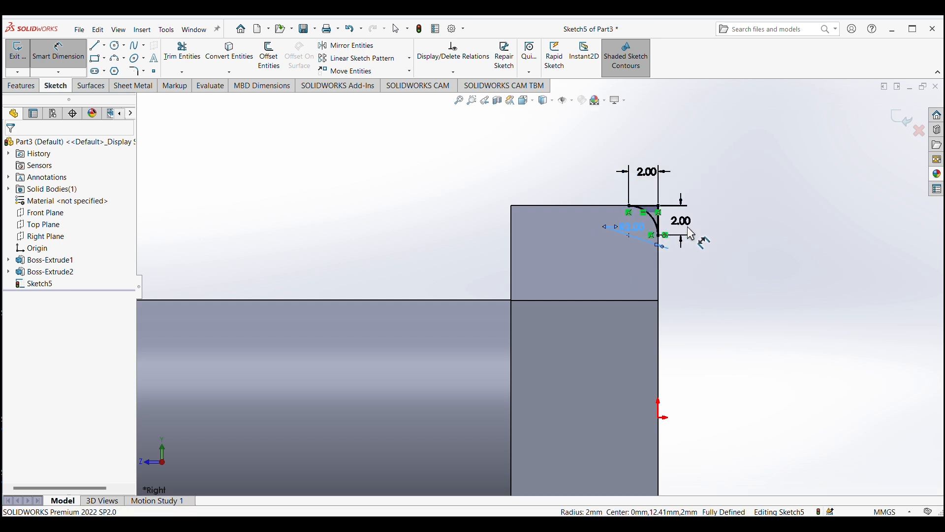
right_click(575, 171)
click(583, 200)
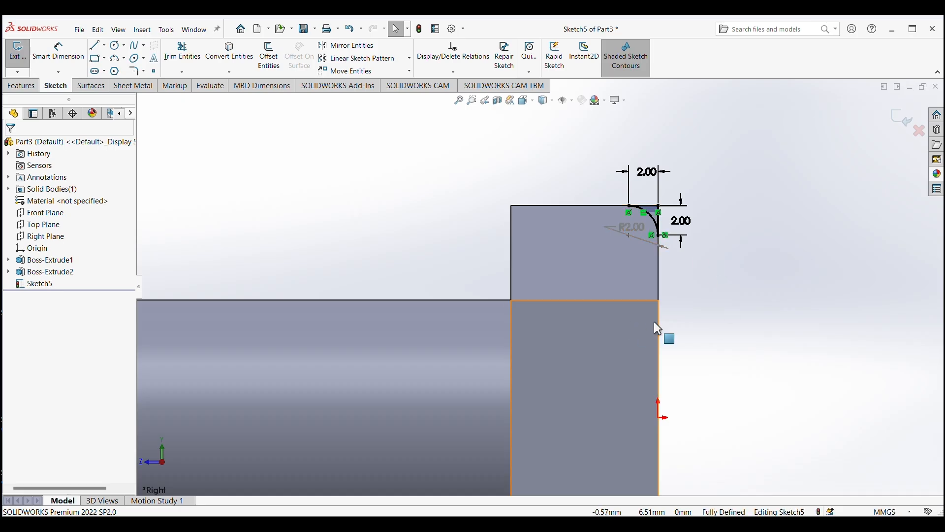
Draw a horizontal centerline through the origin, extending past both end faces of the bolt head.
click(104, 46)
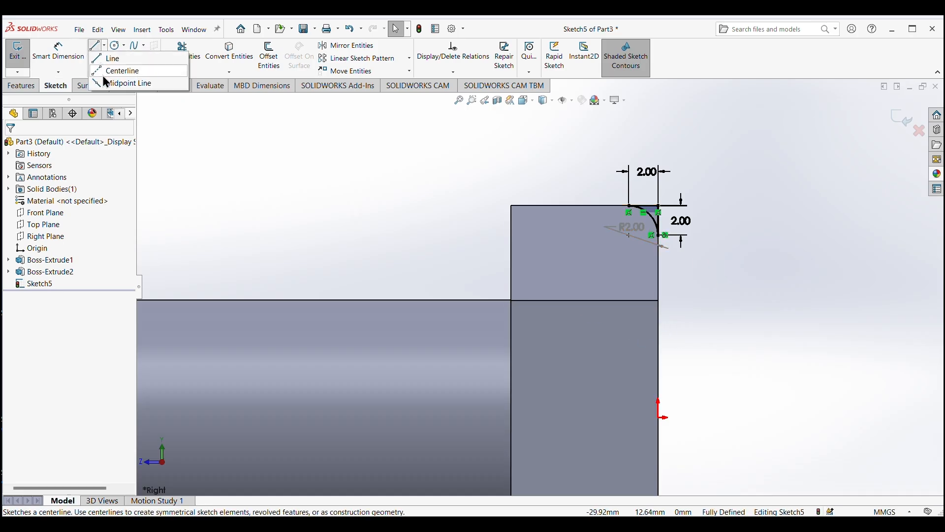
click(104, 72)
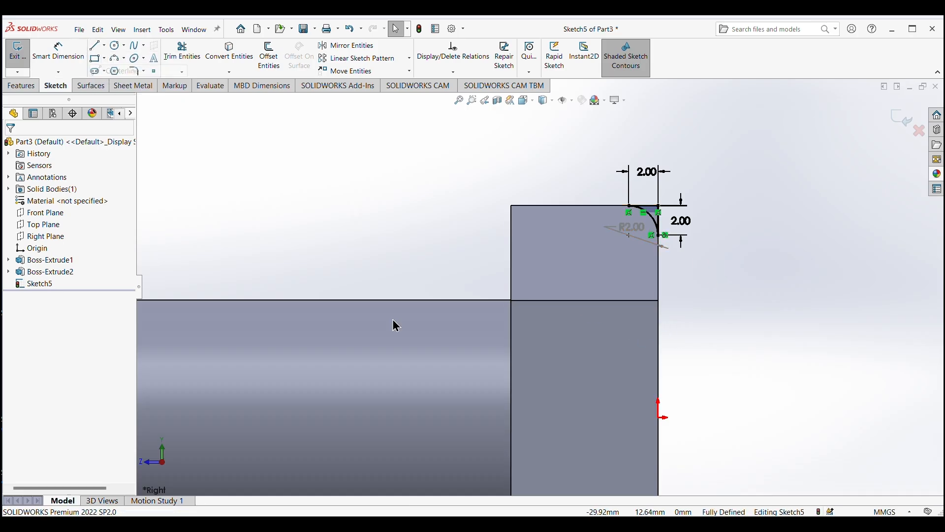
click(737, 417)
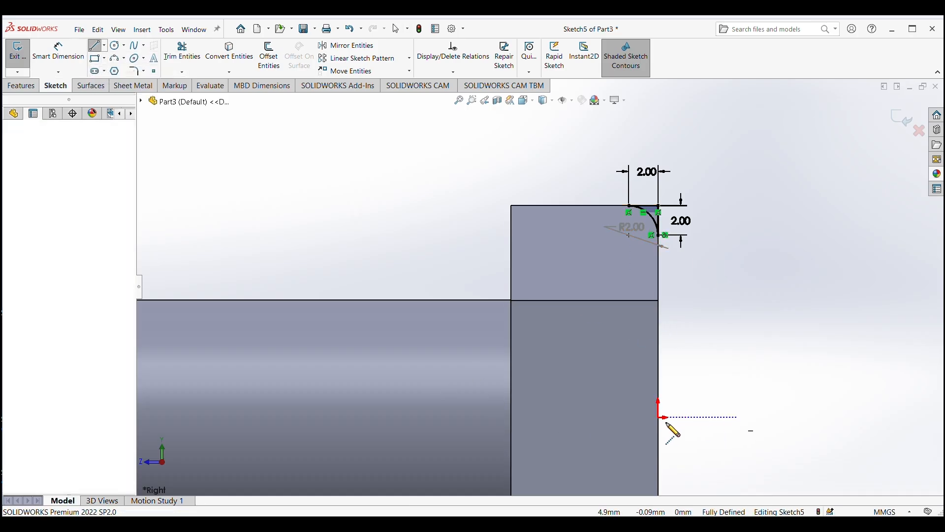
click(428, 418)
right_click(750, 284)
click(769, 327)
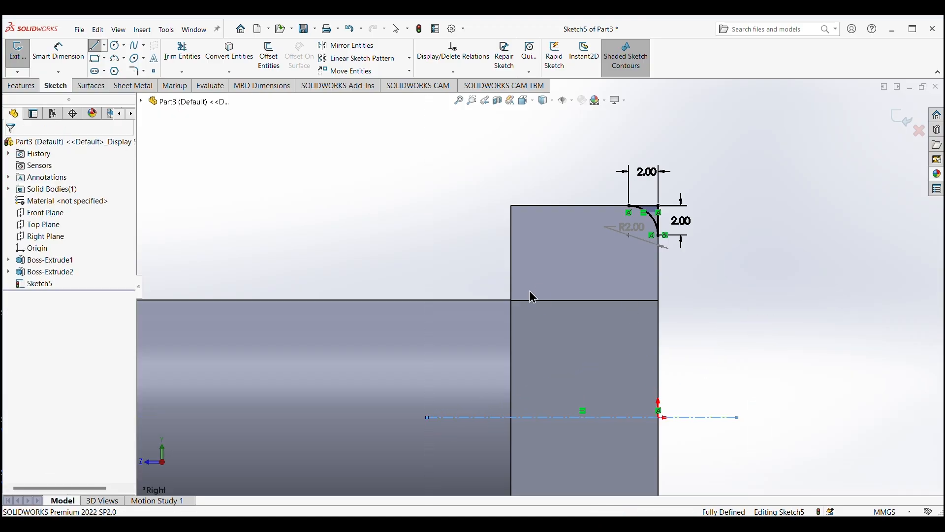
Revolve-cut the corner profile 360° about the centerline to round the outer corners of the hex head.
click(22, 86)
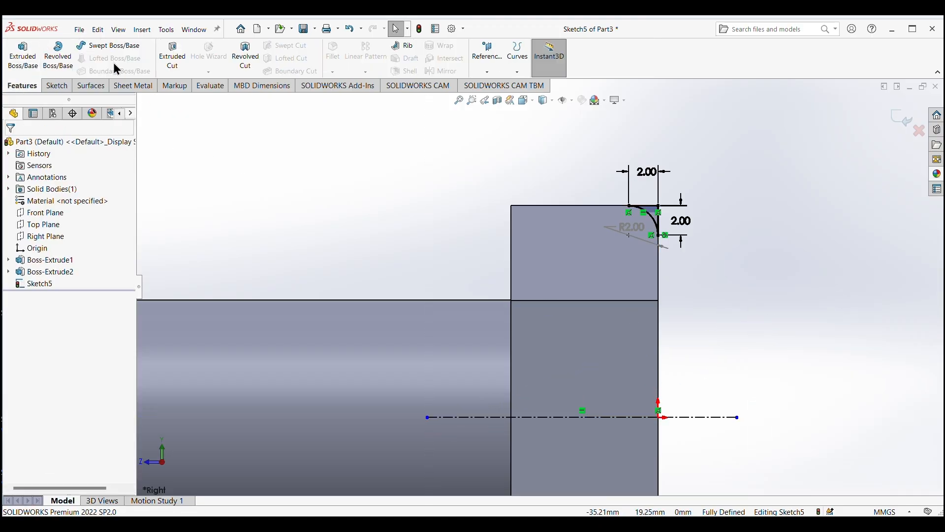
click(245, 60)
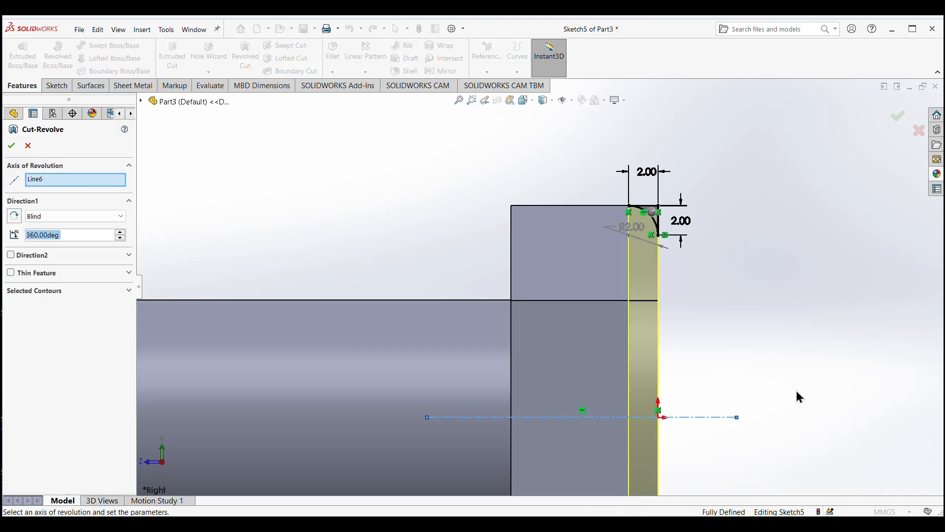
middle_drag(796, 392, 749, 422)
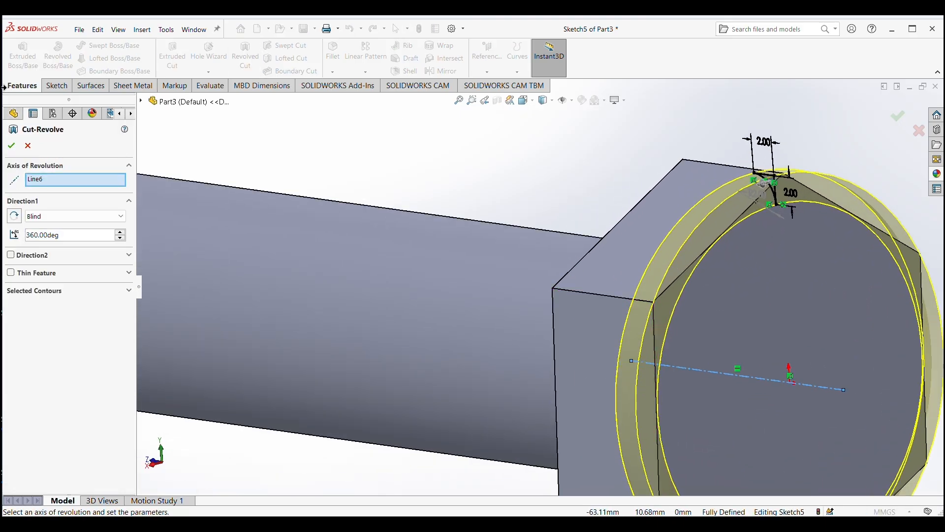
click(12, 145)
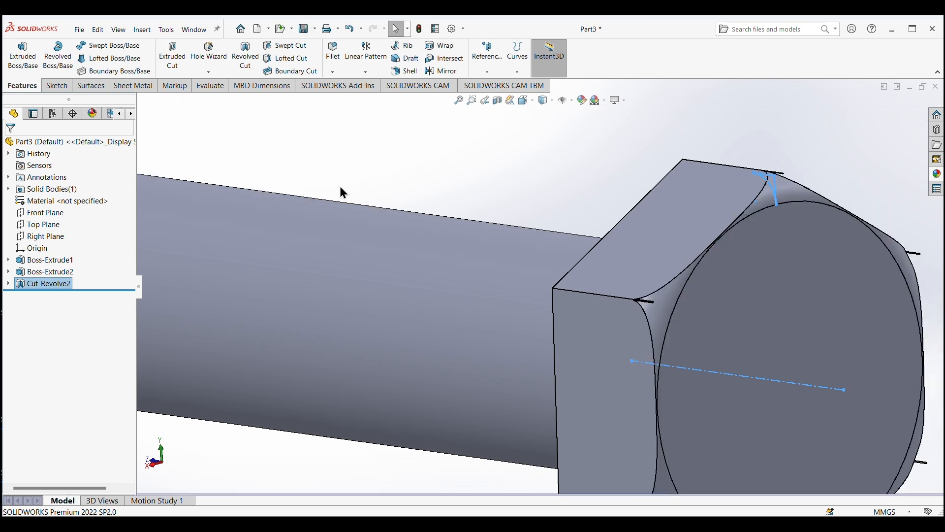
scroll(801, 189, up, 2)
scroll(865, 369, up, 2)
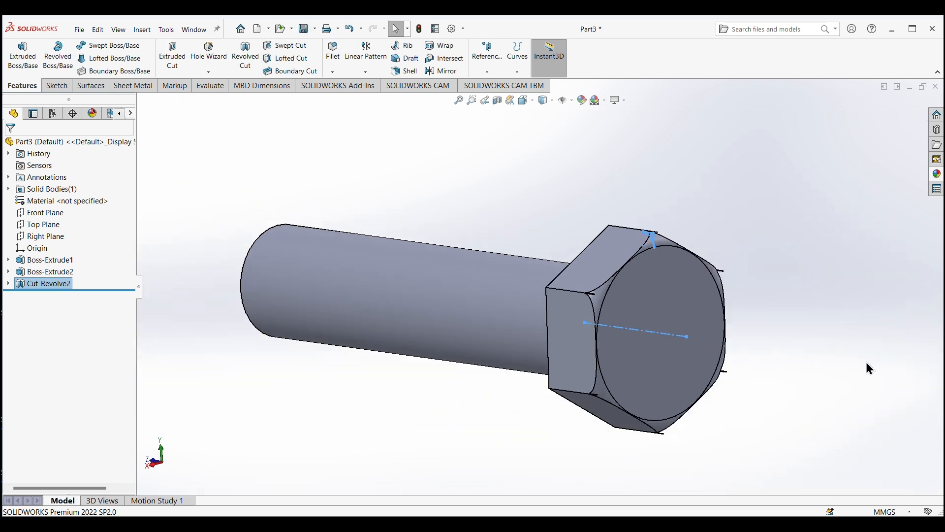
click(817, 335)
Start a cosmetic thread on the circular edge at the shank's free end, using the end face as its start.
middle_drag(822, 306, 496, 208)
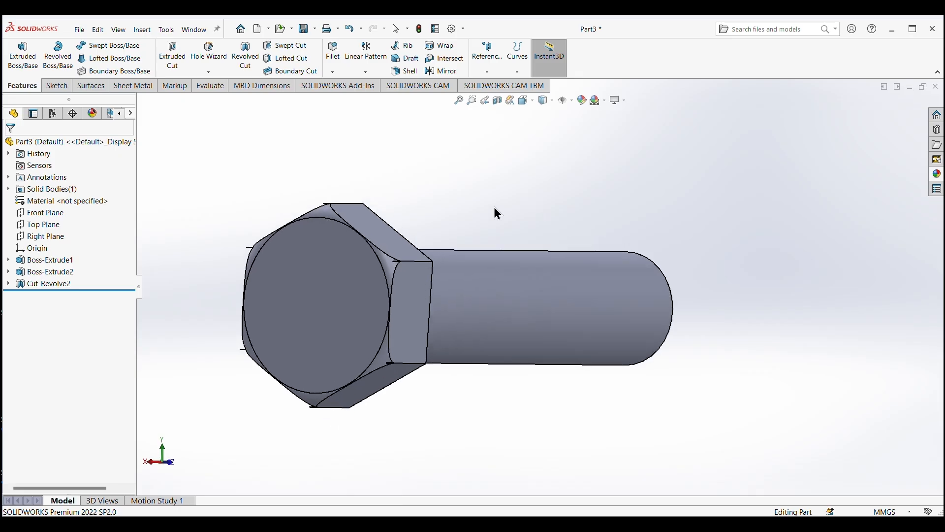
middle_drag(353, 211, 420, 200)
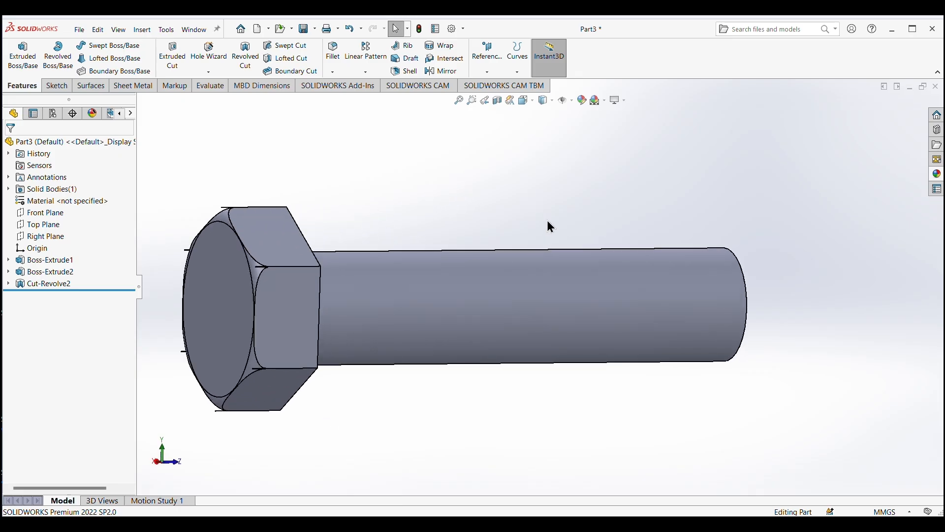
middle_drag(510, 198, 612, 264)
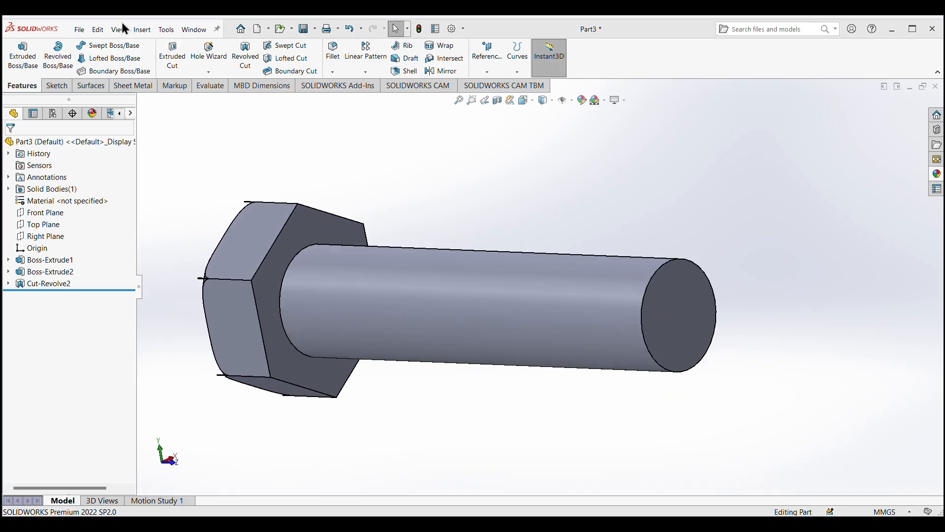
click(141, 29)
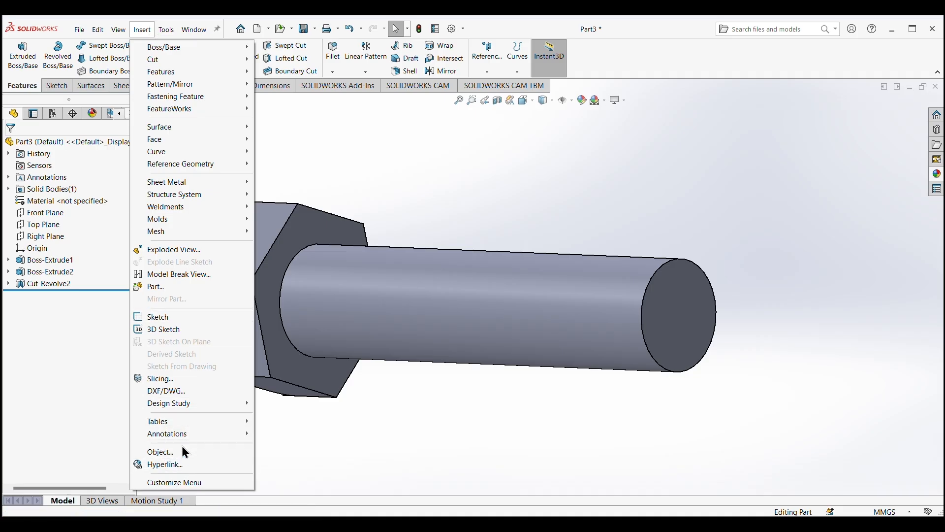
mouse_move(181, 434)
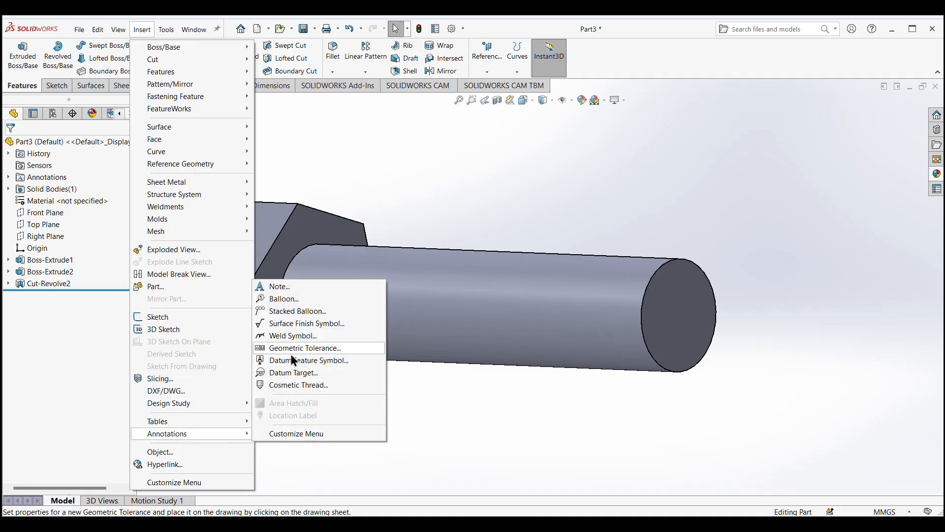
click(297, 385)
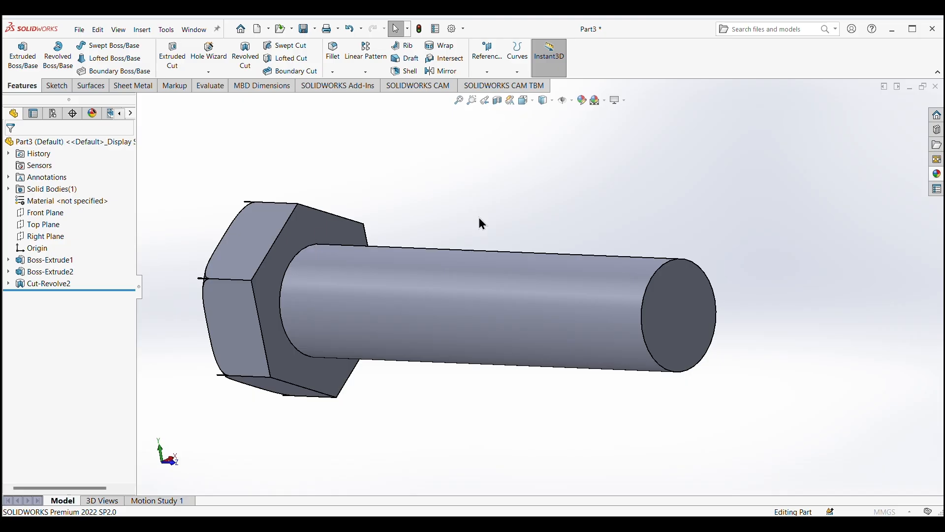
middle_drag(761, 240, 667, 254)
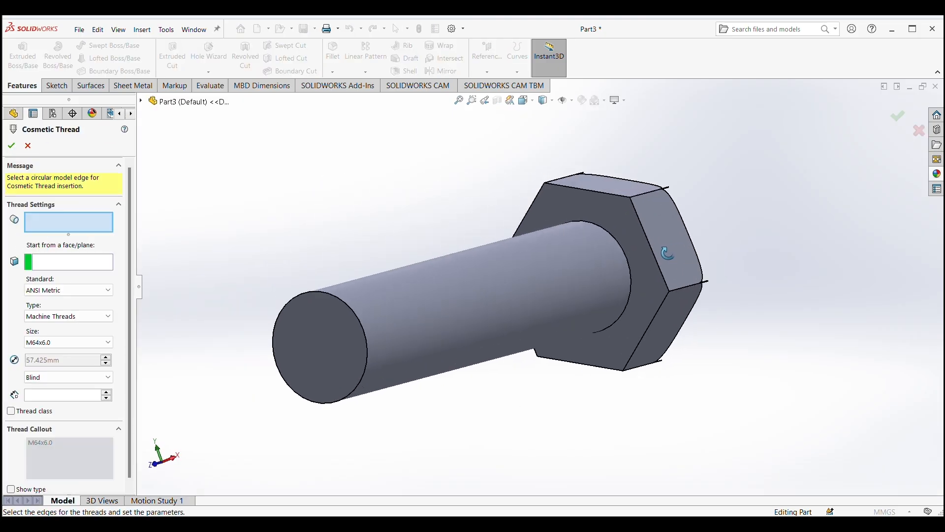
click(338, 301)
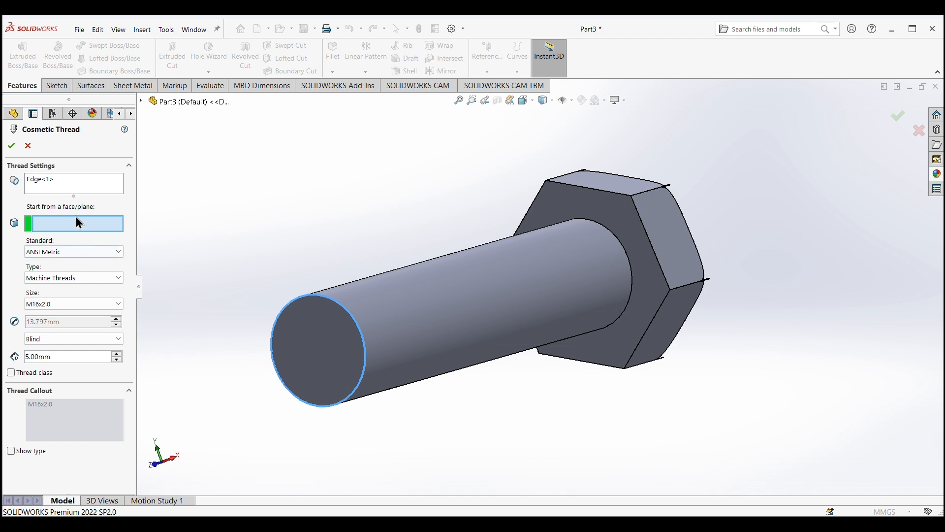
click(315, 340)
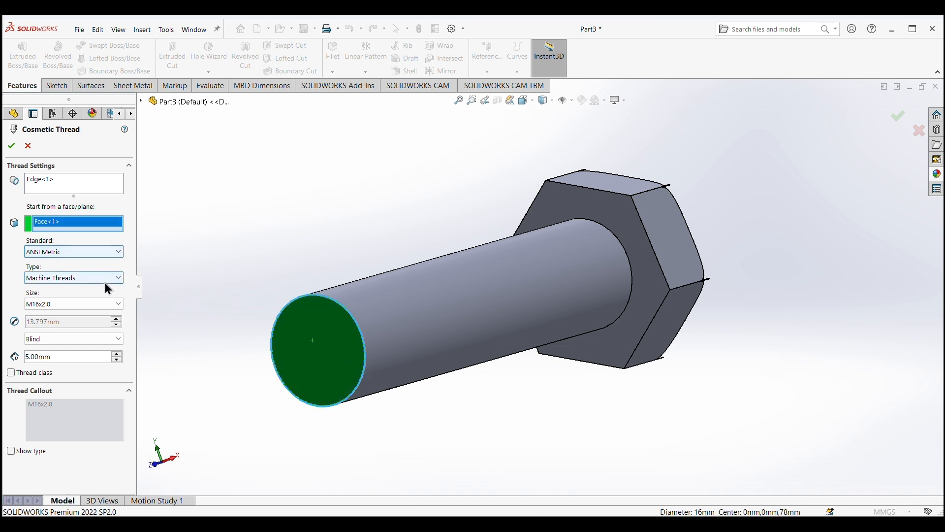
Set the cosmetic thread's size to M16x2.0 and its blind depth to 20 mm, and apply it.
click(53, 305)
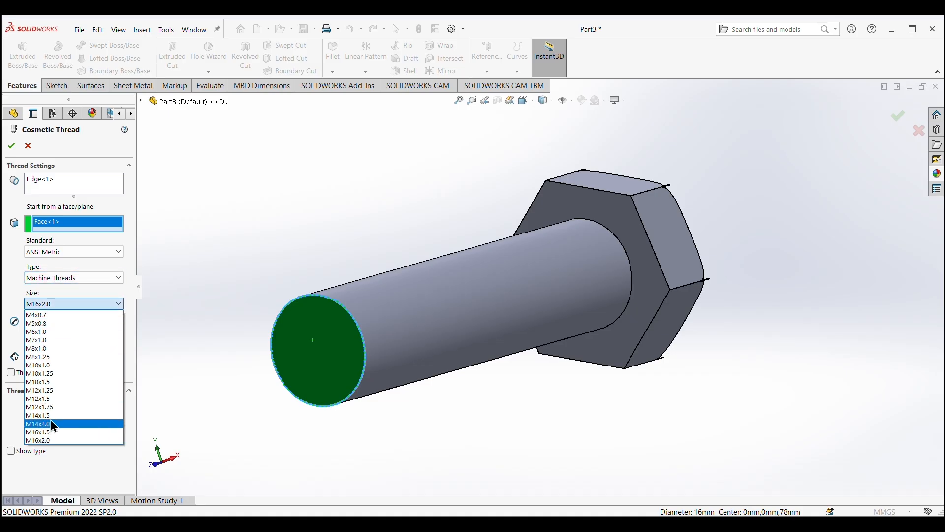
click(32, 440)
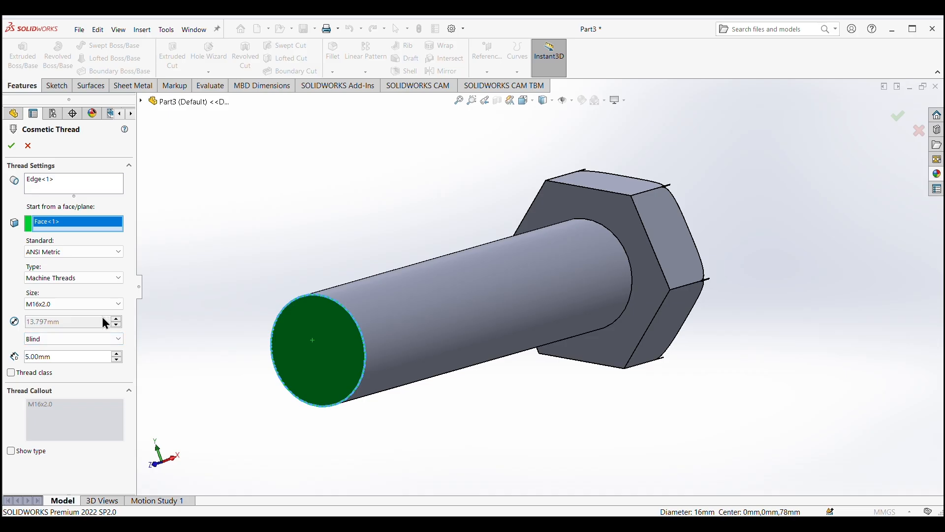
double_click(79, 360)
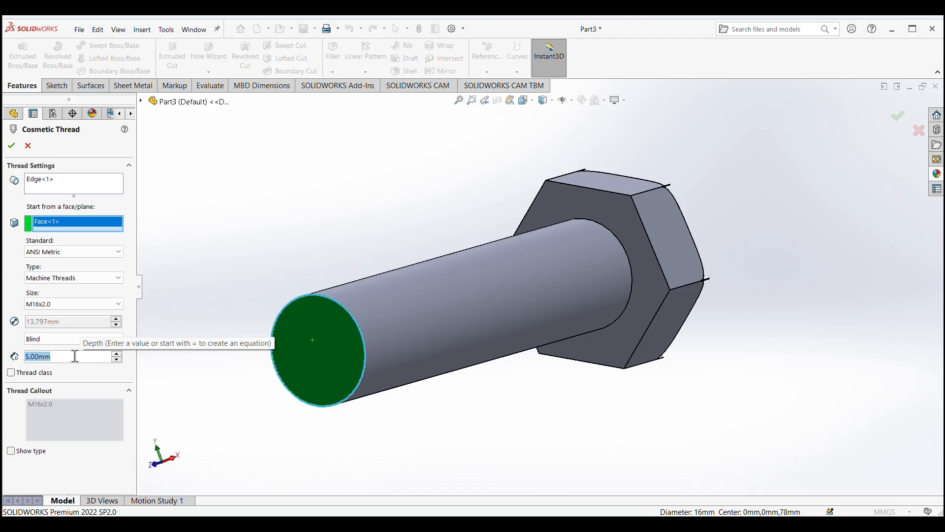
text(20)
key(Return)
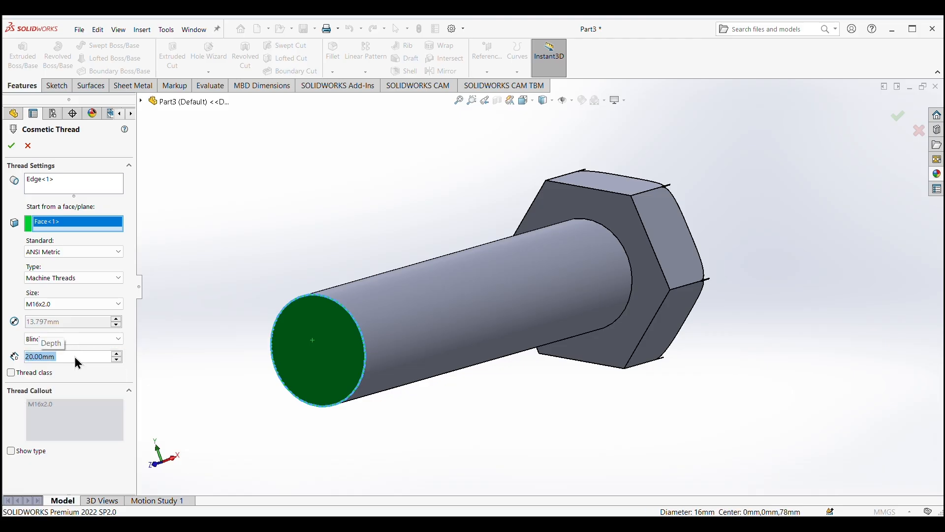
click(11, 145)
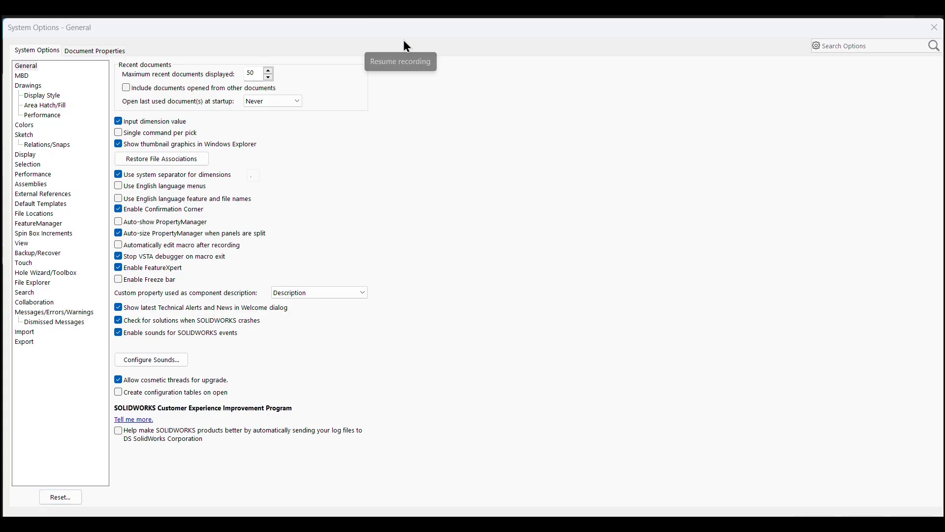
Enable shaded cosmetic threads in the document's detailing properties.
click(79, 50)
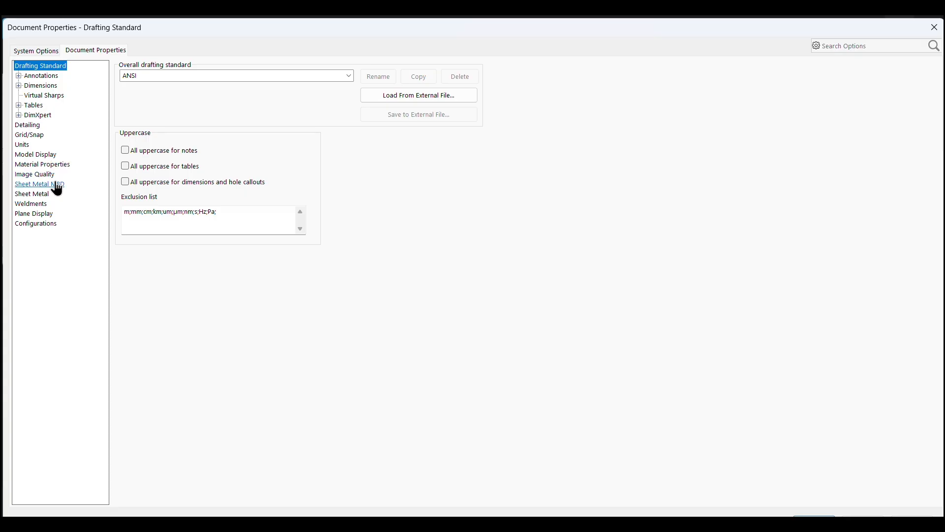
click(27, 126)
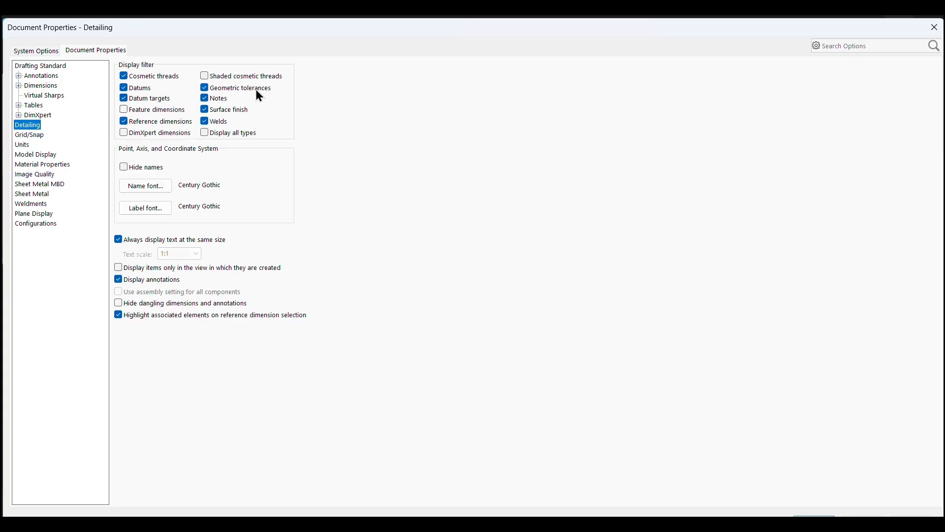
click(204, 76)
key(Return)
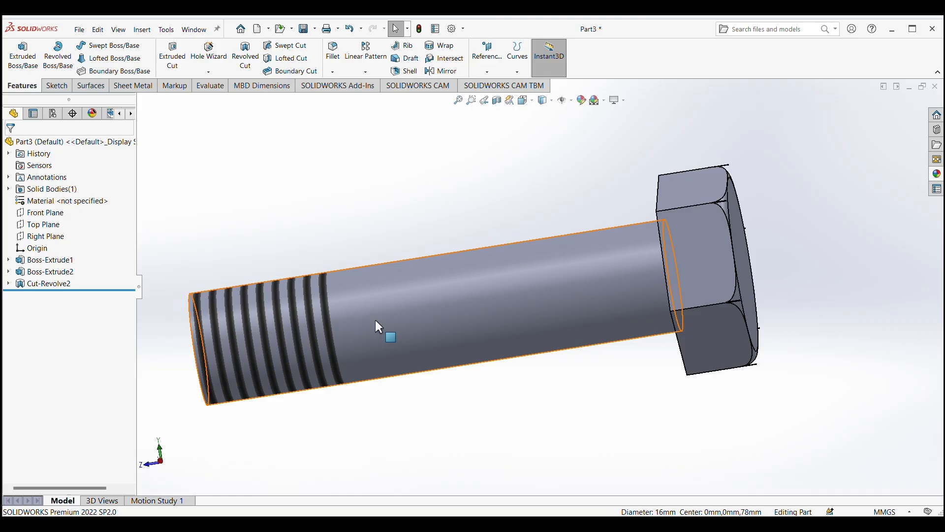
Chamfer the circular edge at the shank's free end with an angle-distance chamfer of 1 mm at 45 degrees.
scroll(443, 433, up, 1)
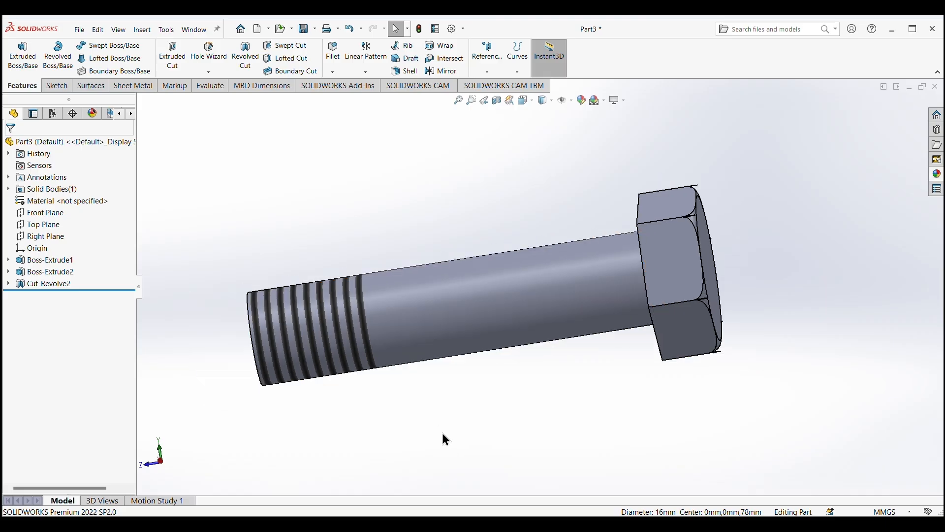
middle_drag(445, 438, 652, 287)
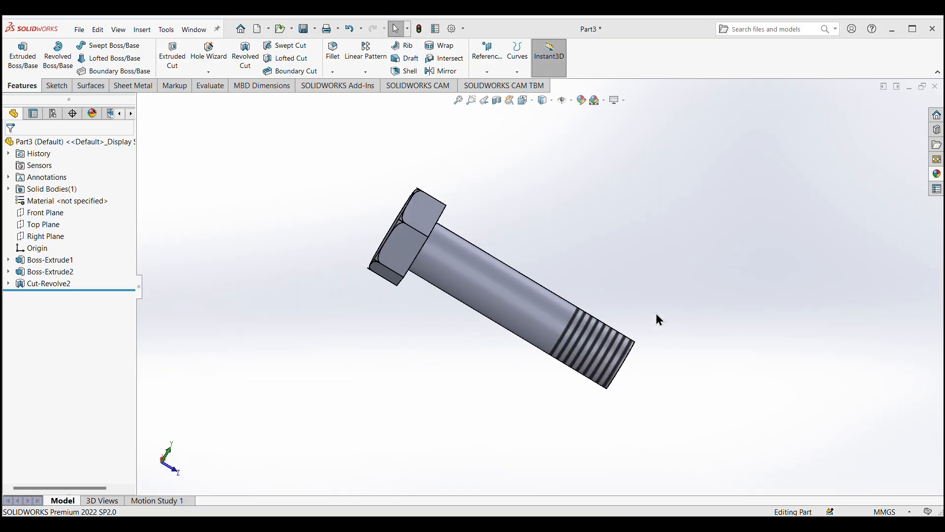
middle_drag(724, 346, 619, 336)
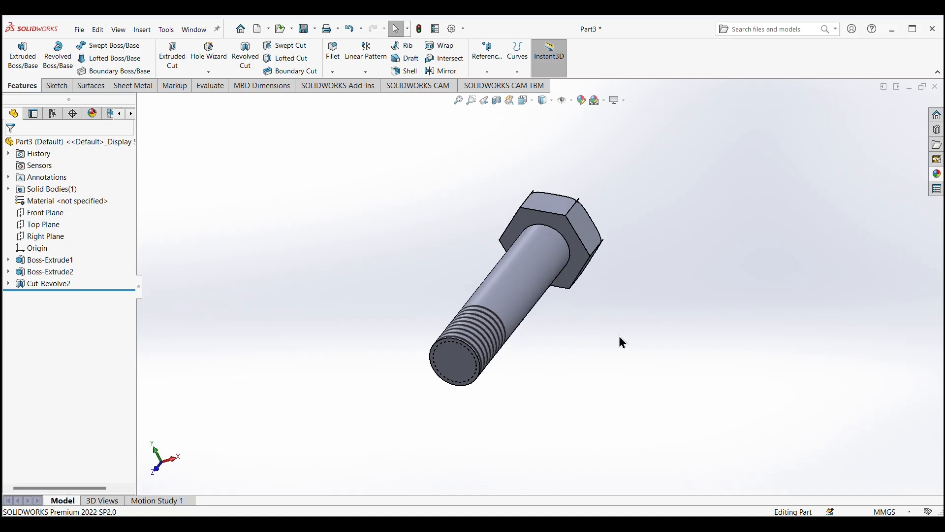
middle_drag(564, 389, 548, 370)
middle_drag(509, 273, 443, 236)
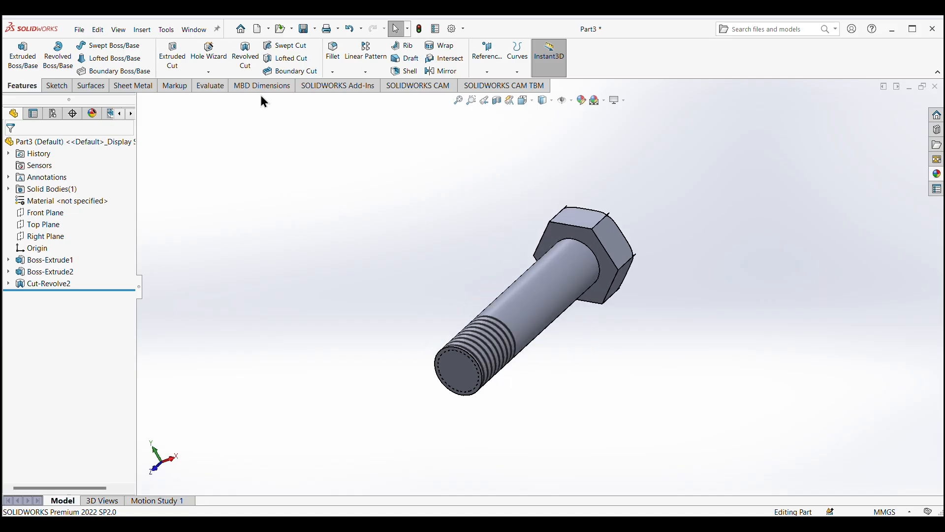
click(333, 73)
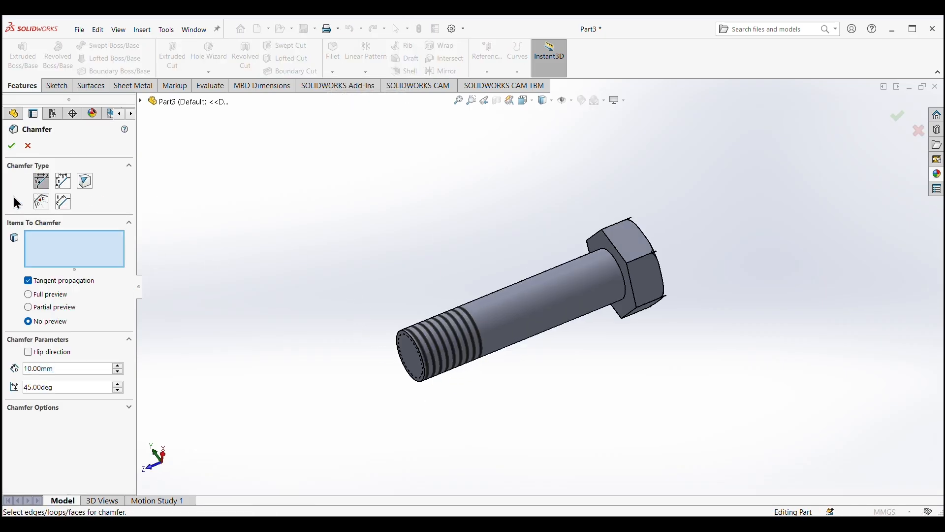
click(43, 183)
click(60, 368)
text(1)
mouse_move(69, 395)
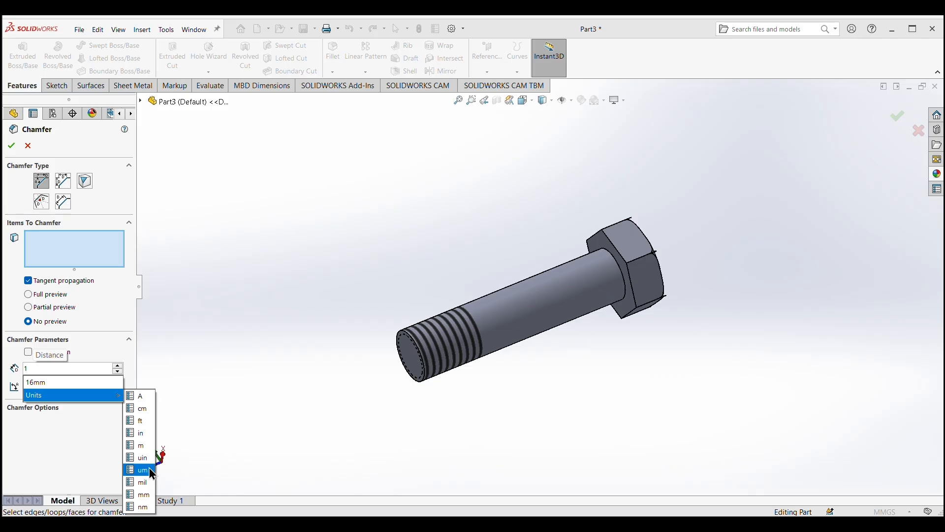
click(138, 495)
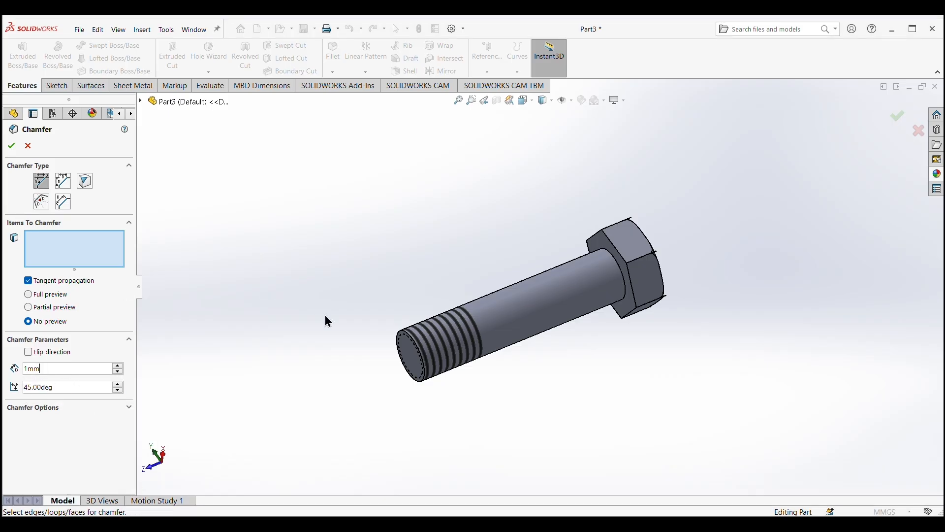
click(417, 344)
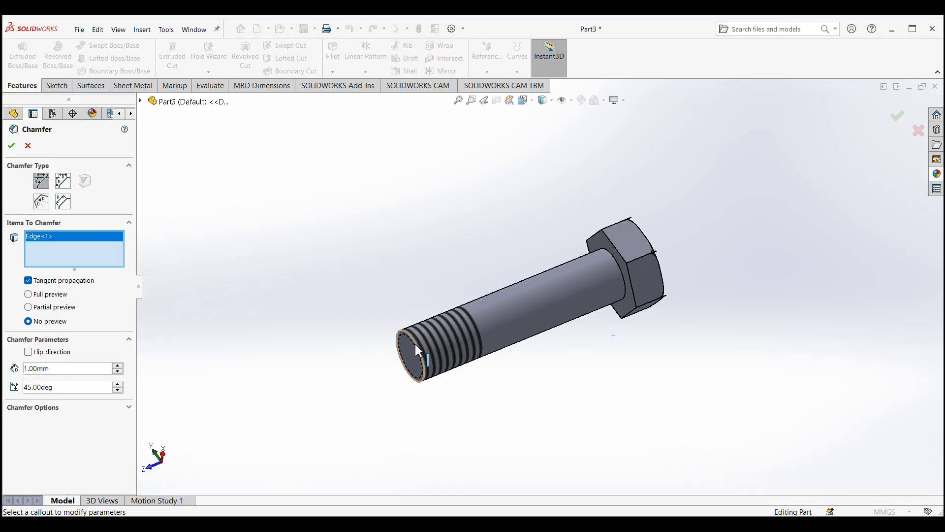
click(11, 145)
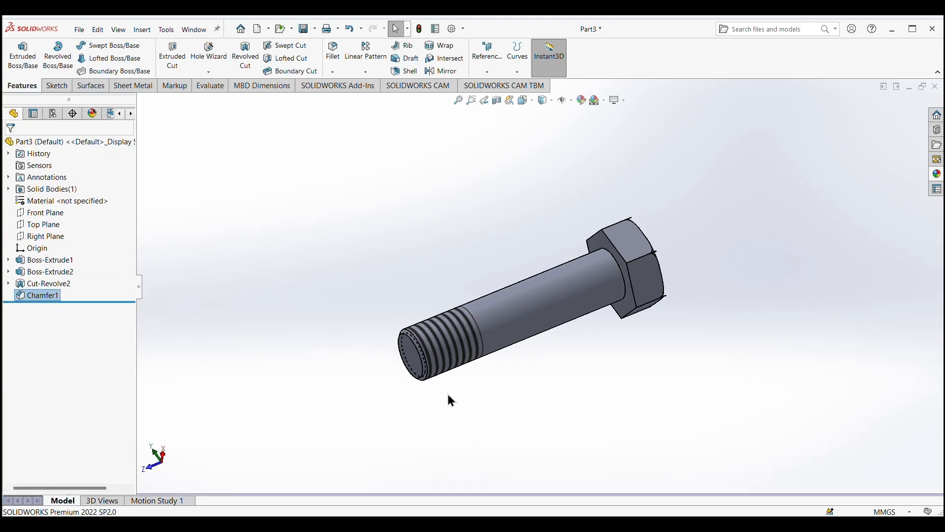
Assign a medium gray color (RGB value 128) to the chamfer, shank, hex head and revolved-cut features.
middle_drag(448, 395, 438, 315)
middle_drag(473, 376, 551, 341)
middle_drag(655, 340, 673, 313)
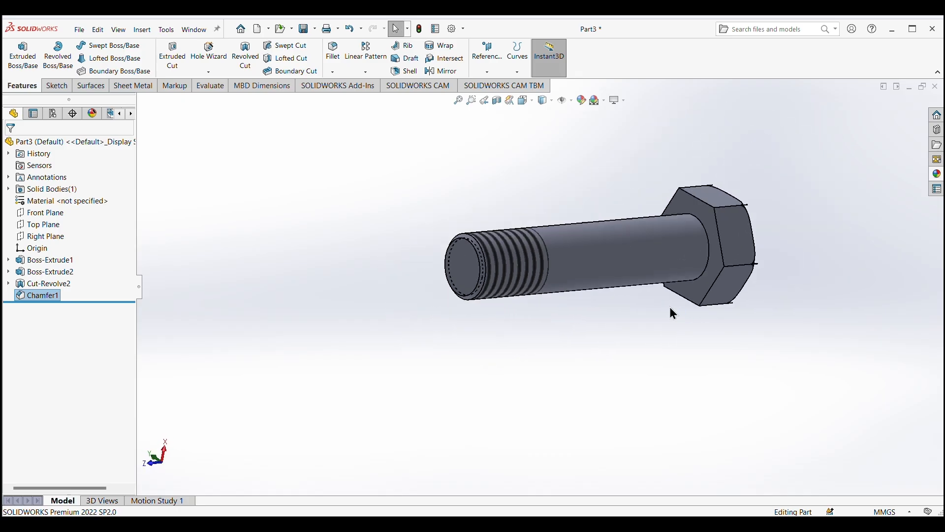
middle_drag(785, 254, 730, 289)
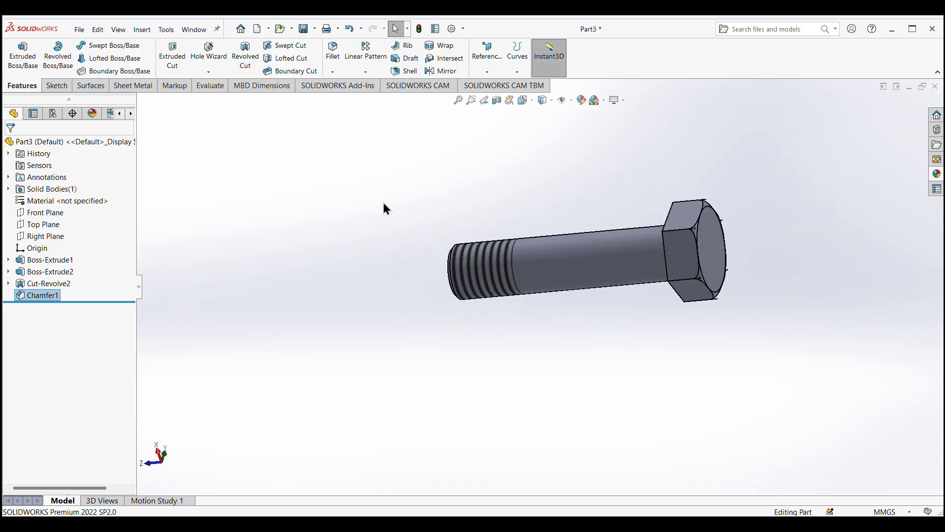
click(581, 100)
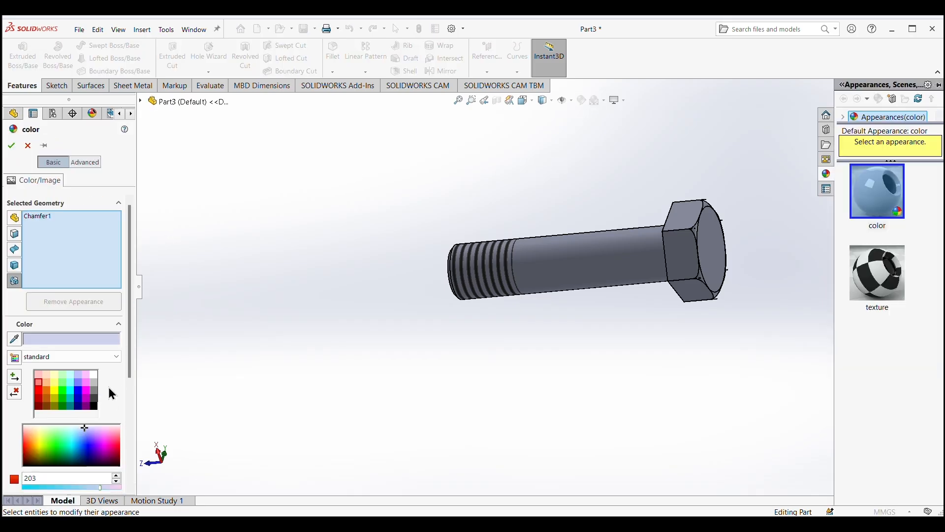
click(93, 383)
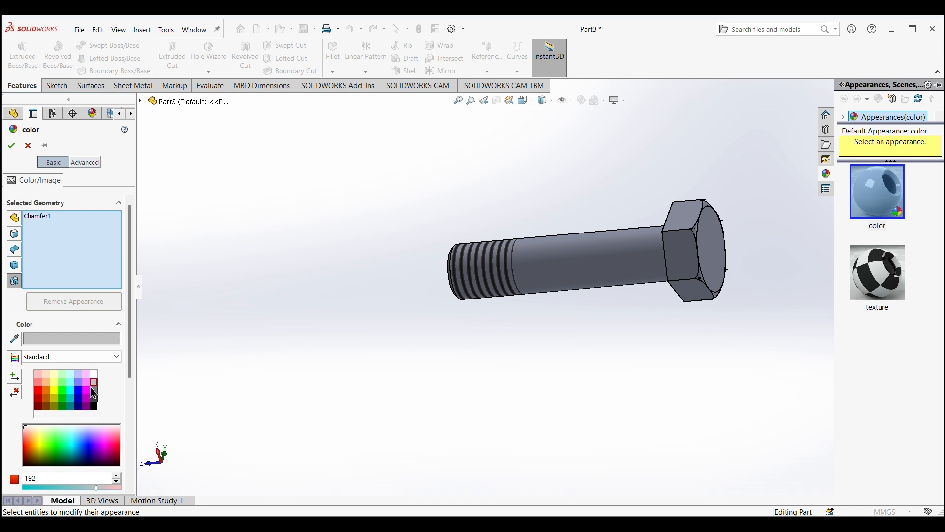
click(92, 390)
click(580, 259)
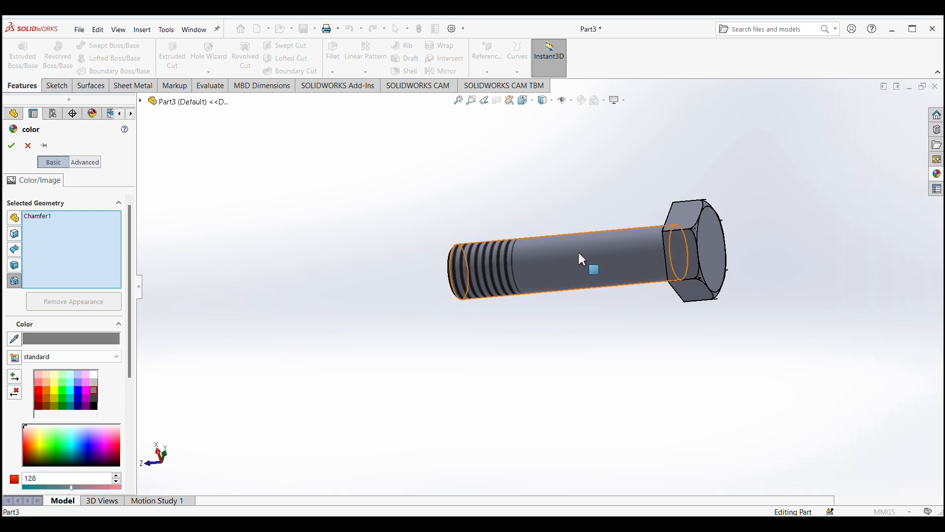
click(686, 253)
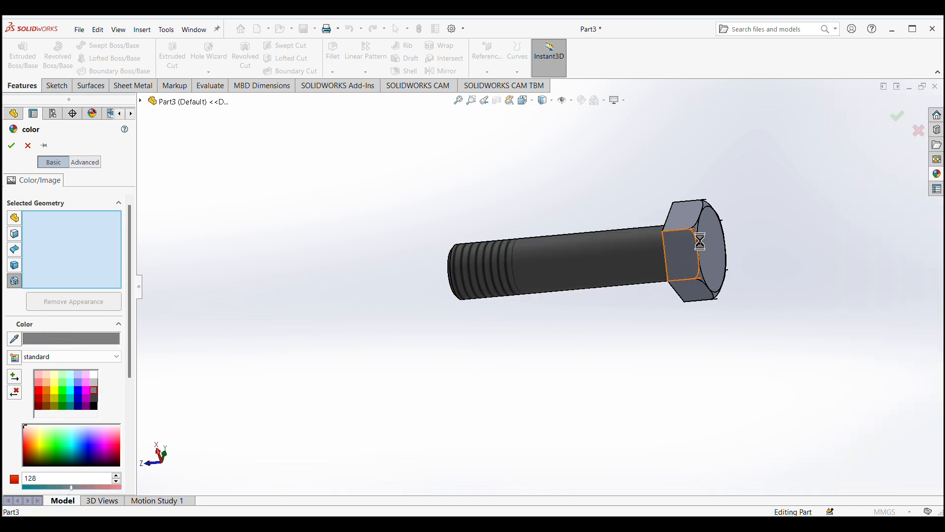
click(715, 213)
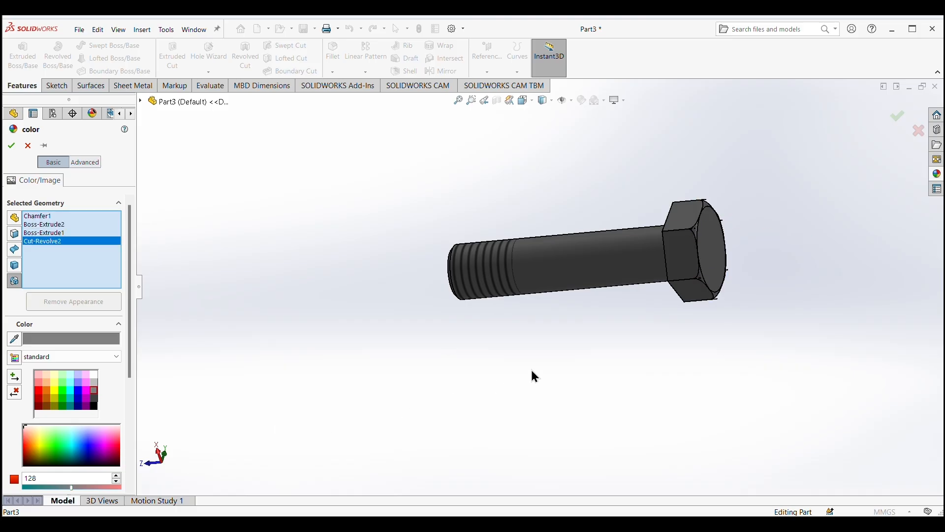
Change the selected features' color to a lighter gray and apply it to the bolt.
middle_drag(535, 377, 550, 363)
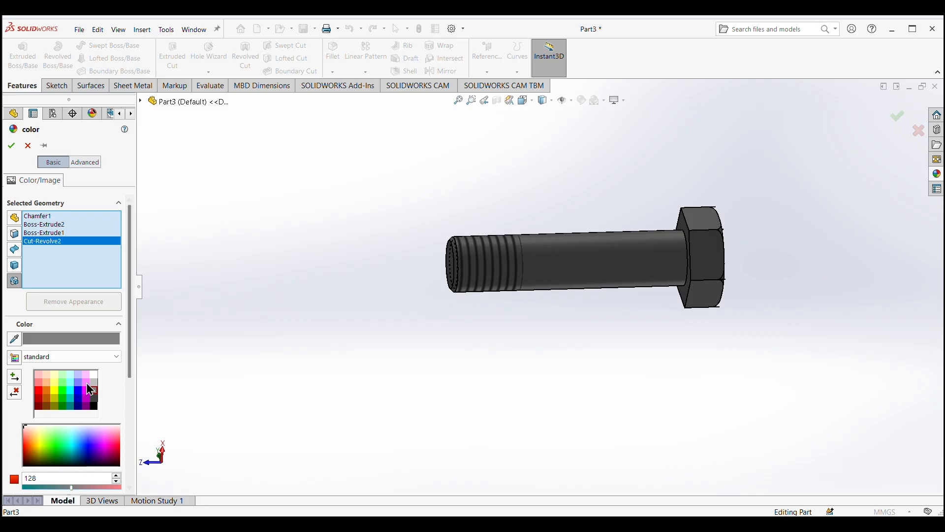
click(94, 387)
middle_drag(487, 323, 458, 310)
click(11, 145)
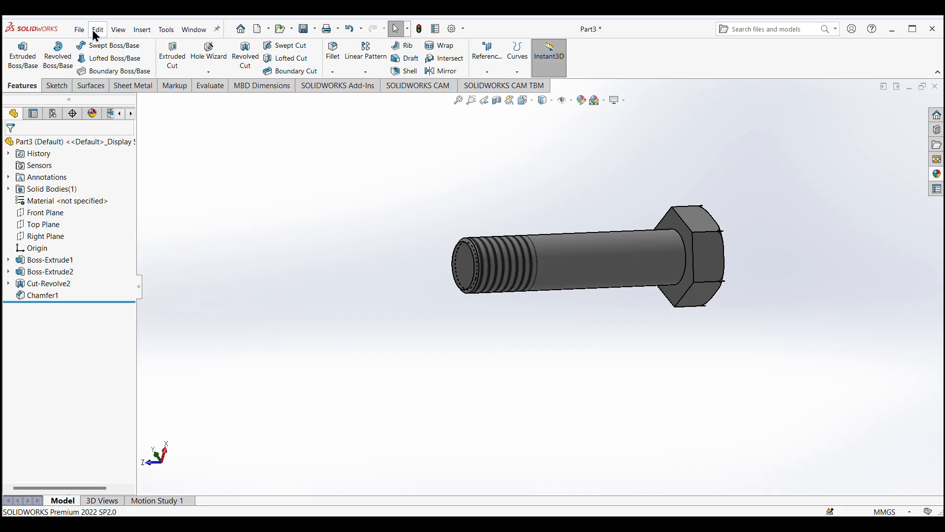
Save the bolt under the name Part14 in the ball bearings folder as a SOLIDWORKS part.
click(79, 30)
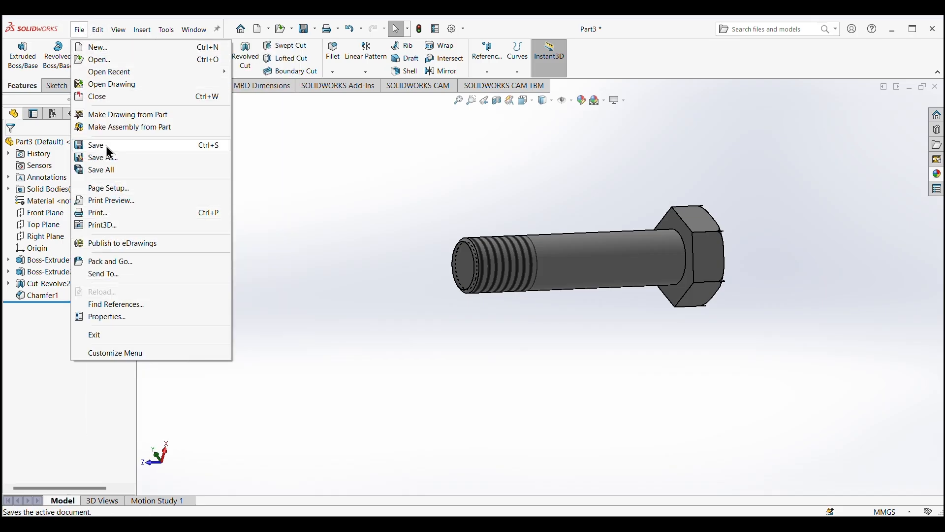
click(107, 159)
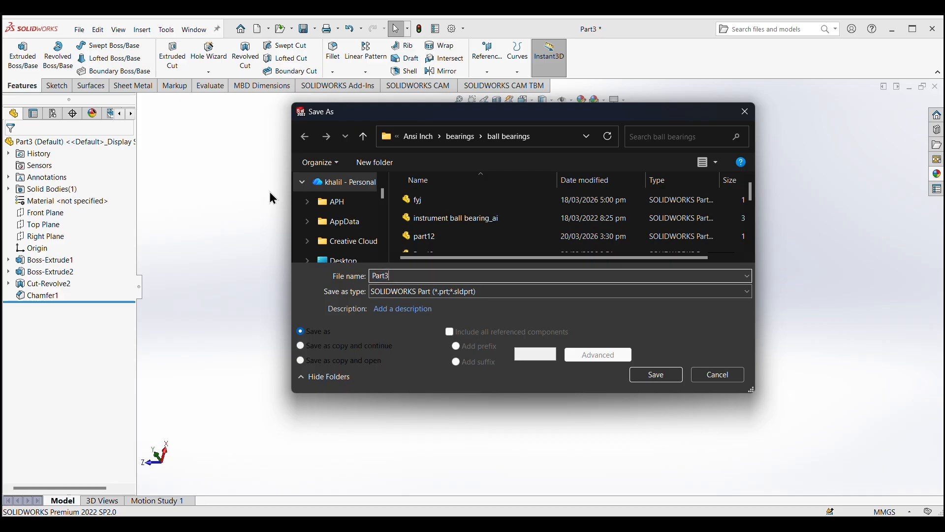
text(Part)
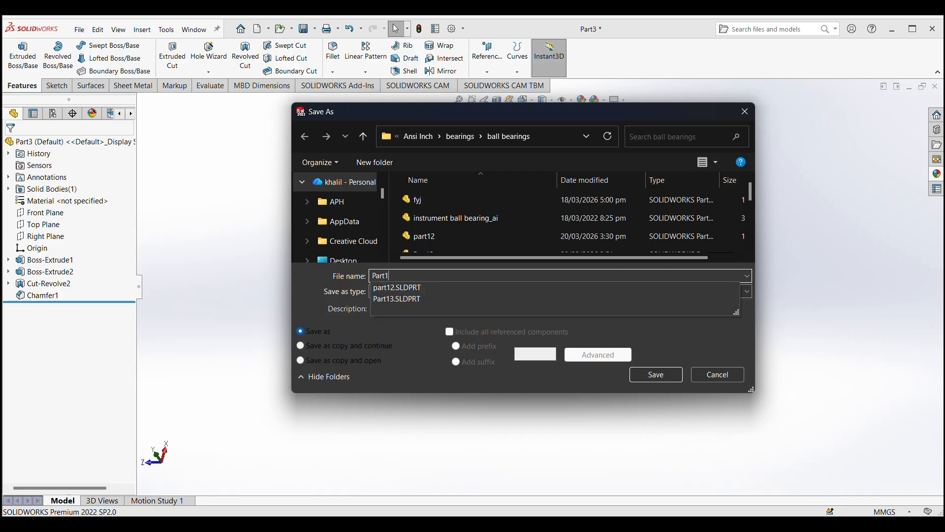
key(Return)
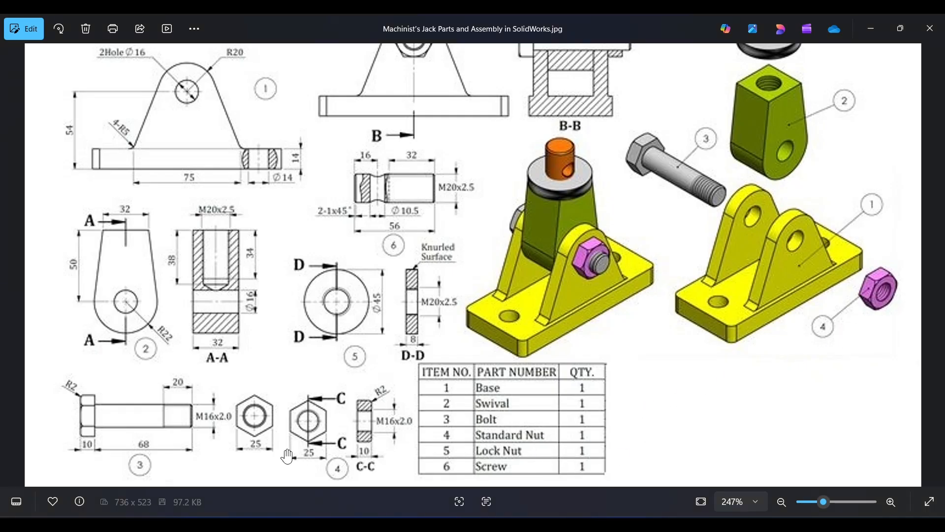
Consult the jack reference drawing, create a new part document and start a sketch on the Front Plane.
scroll(311, 443, up, 1)
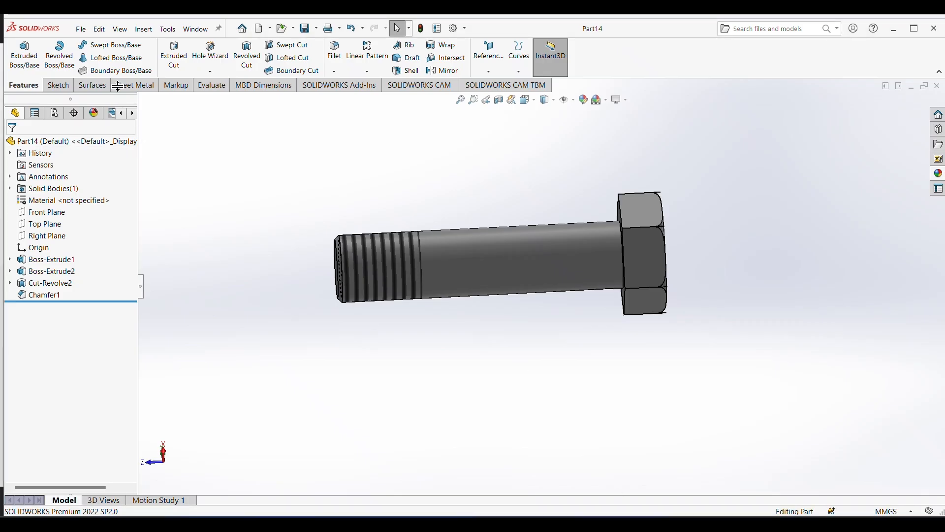
click(81, 29)
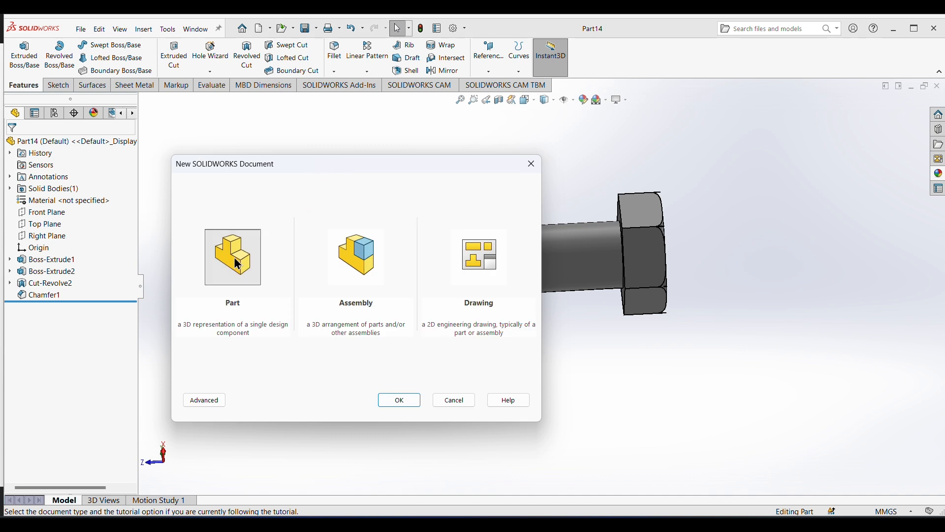
click(400, 400)
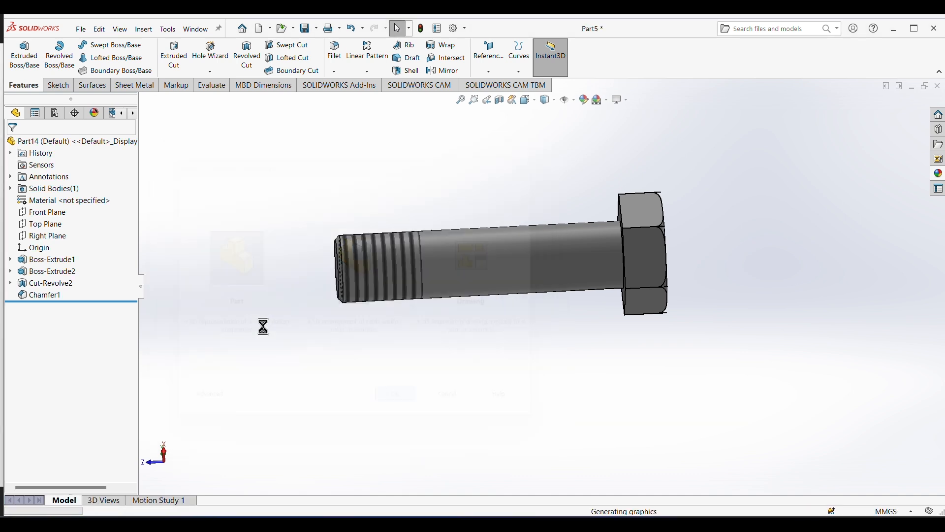
click(30, 200)
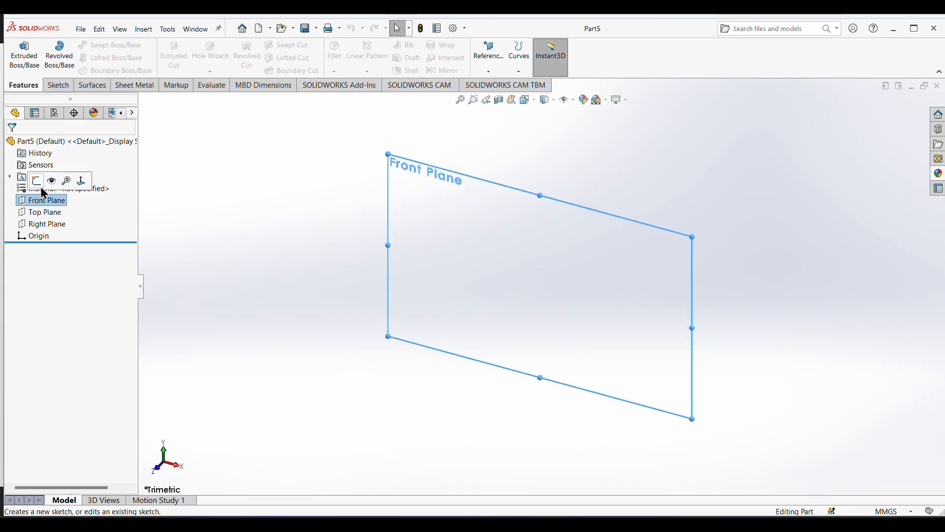
click(37, 182)
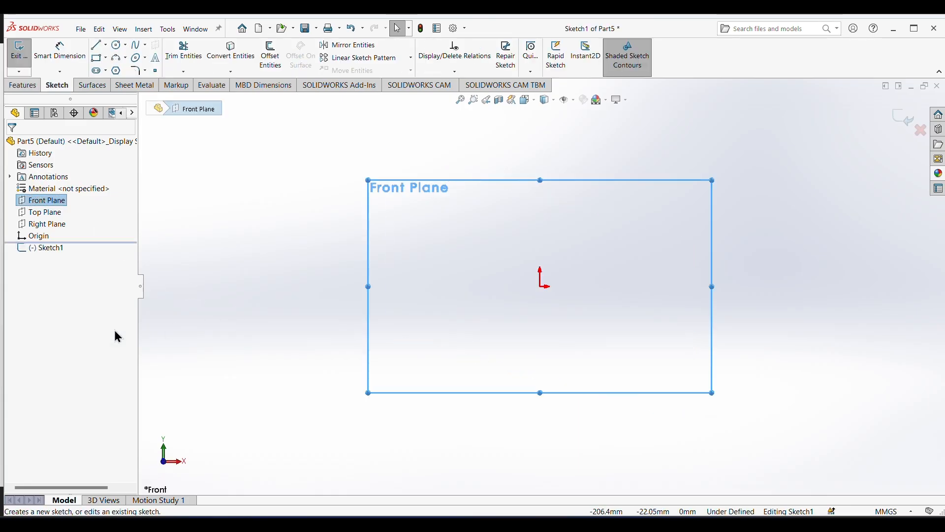
Sketch a hexagon centered on the origin with two vertical sides and set its across-flats width to 25 mm.
click(117, 71)
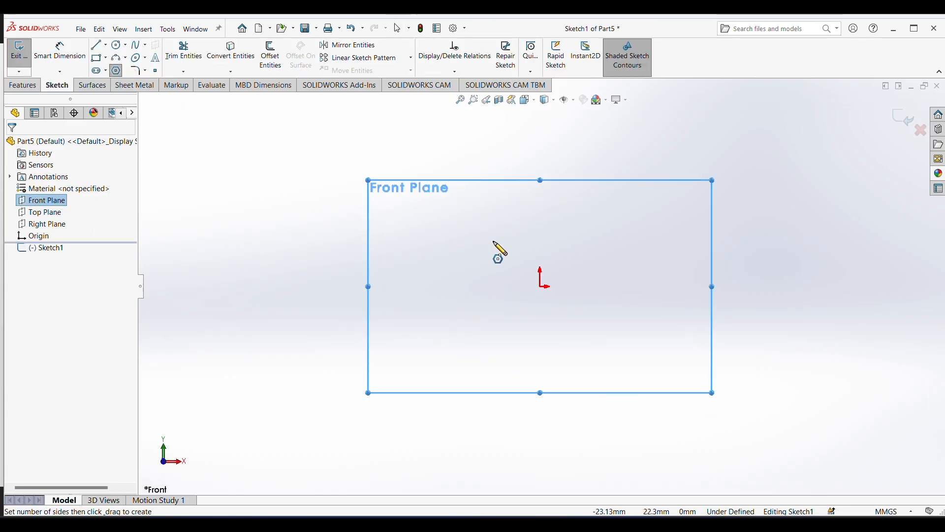
click(541, 287)
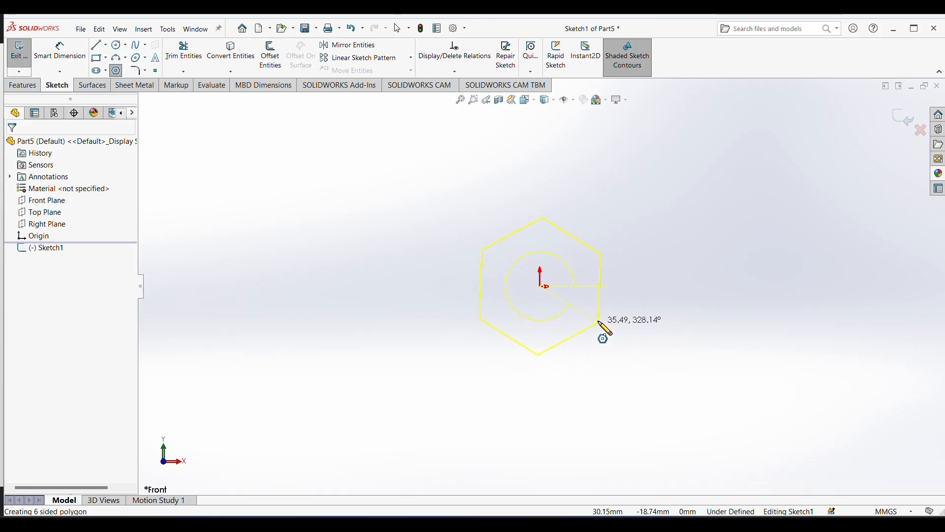
click(594, 318)
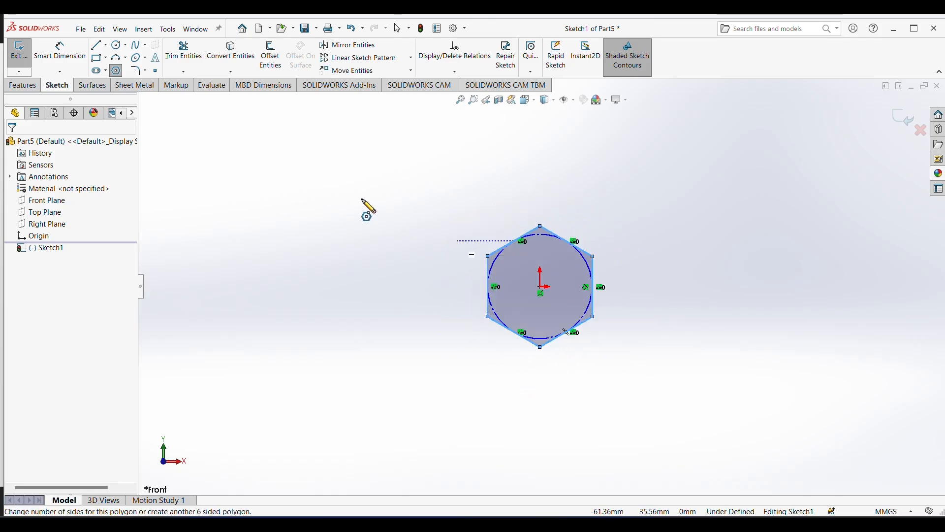
click(60, 50)
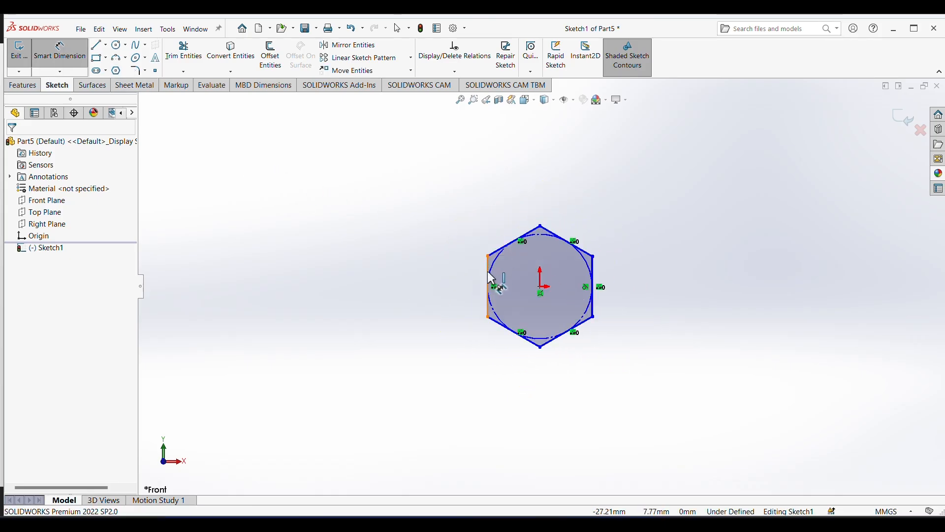
click(594, 275)
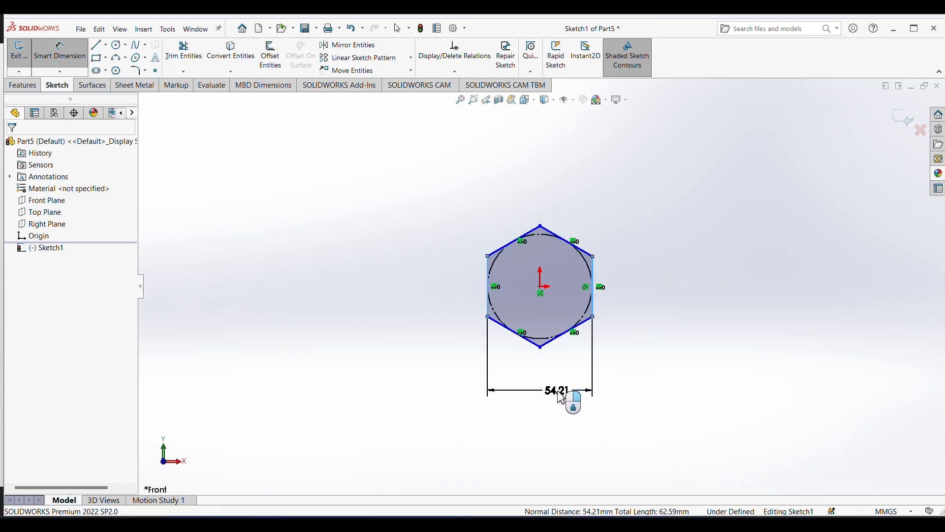
click(560, 396)
text(25)
key(Return)
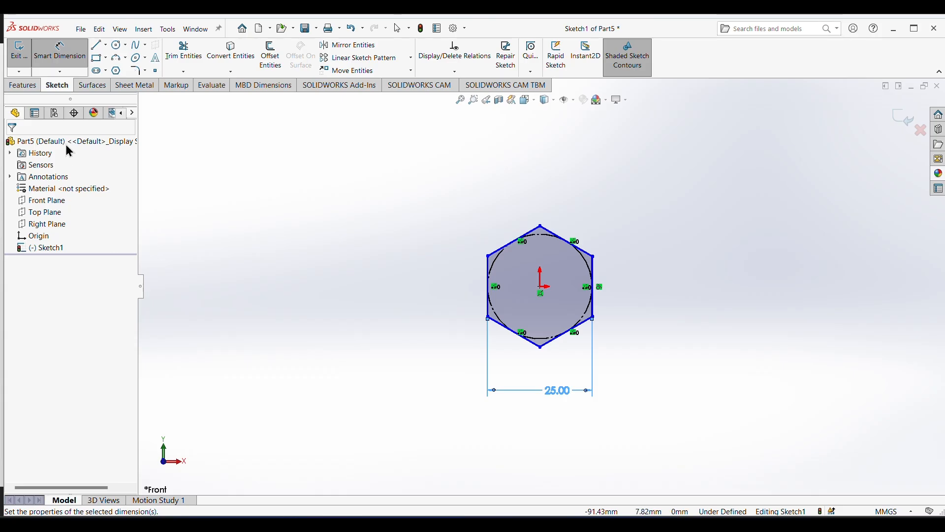
Extrude the hexagon sketch as a blind boss 10 mm deep.
click(31, 88)
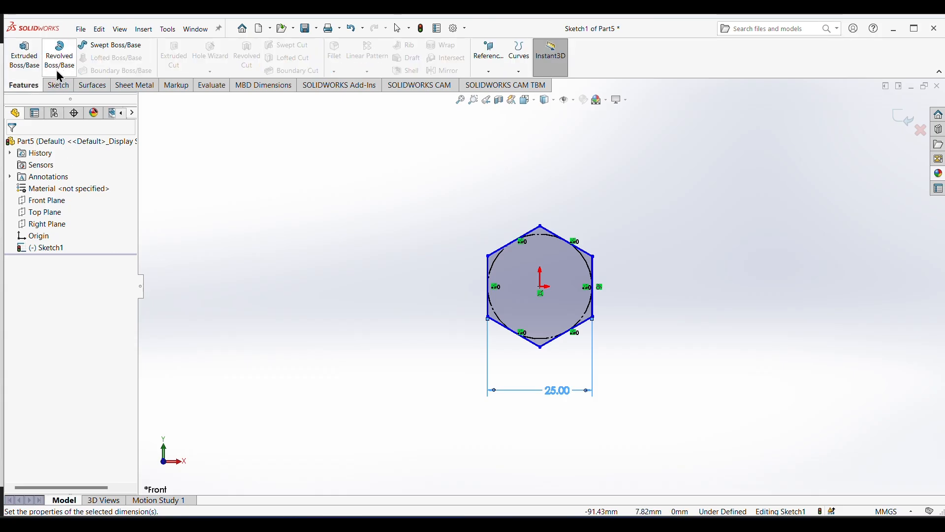
click(31, 56)
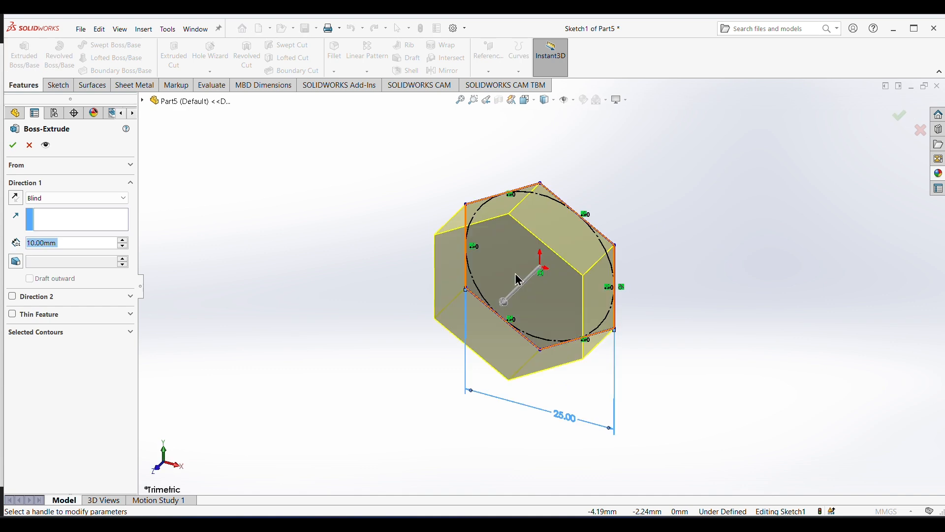
click(12, 145)
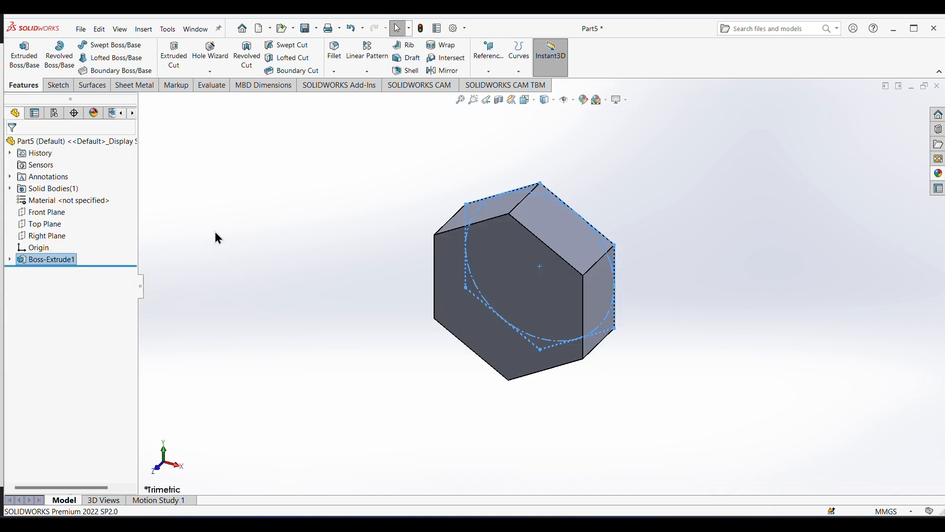
click(215, 232)
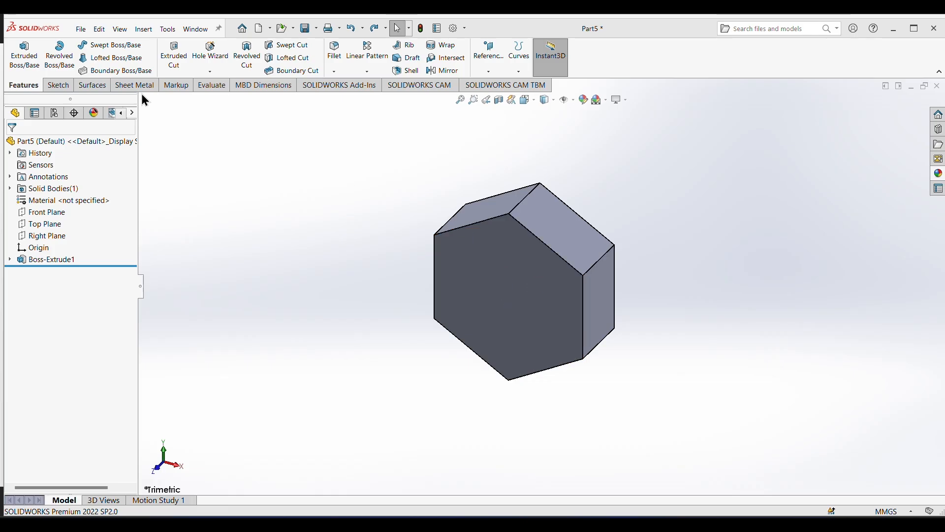
Specify a Hole Wizard tapped hole to ANSI Metric, size M16x2.0, with hole and thread both running Through All.
click(213, 57)
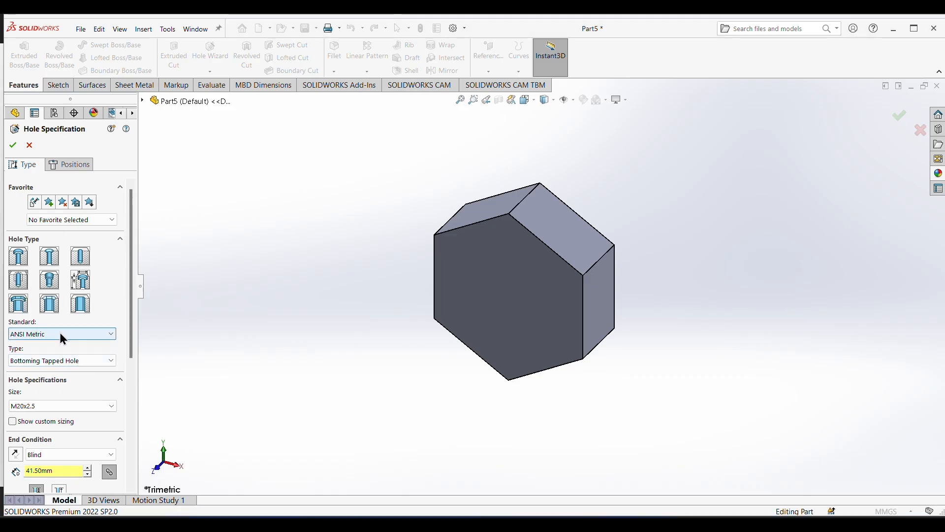
click(62, 362)
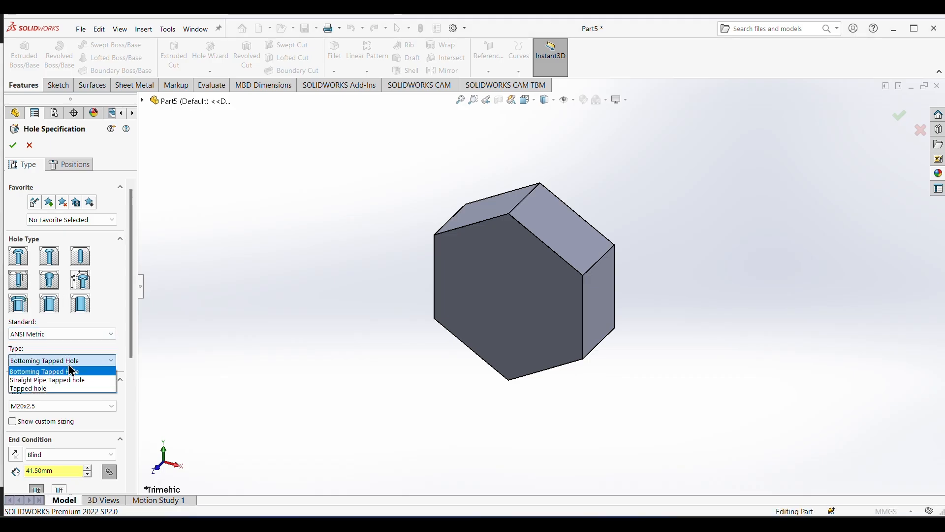
click(37, 388)
click(63, 413)
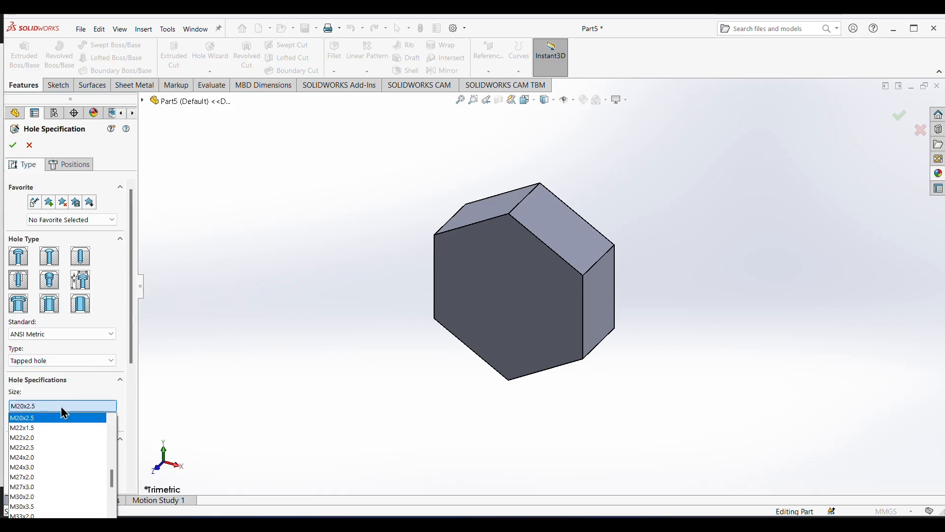
scroll(28, 475, up, 3)
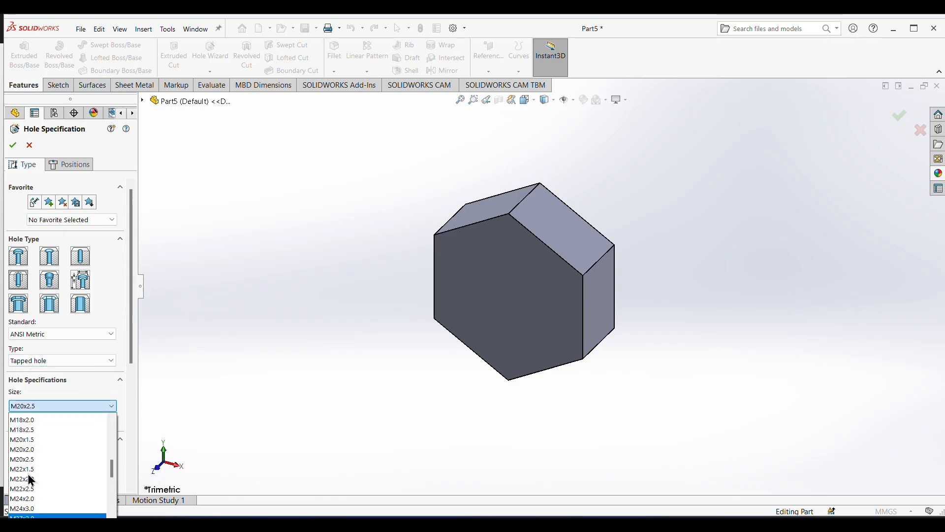
click(22, 447)
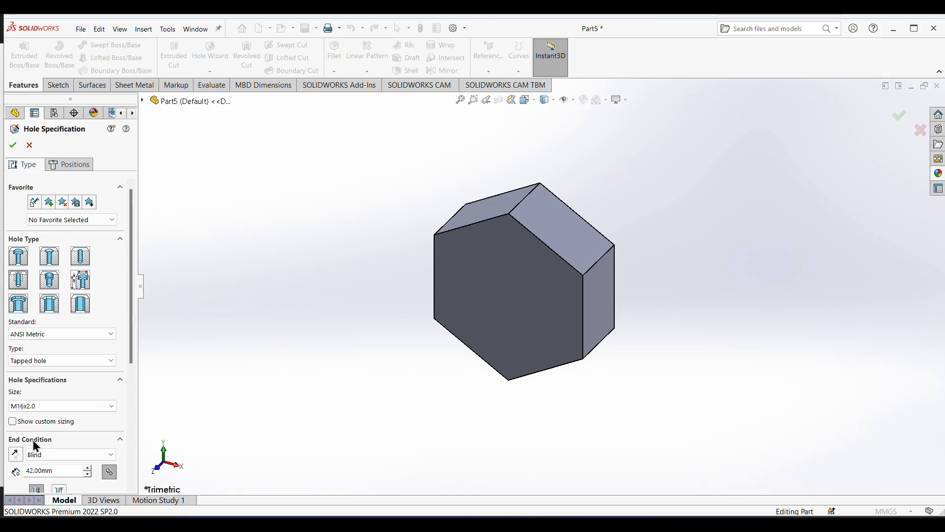
scroll(68, 443, down, 3)
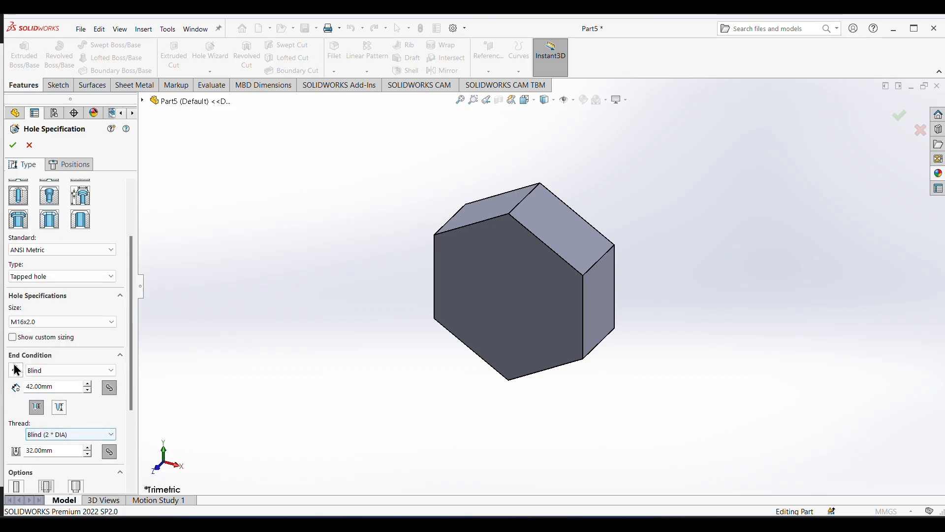
click(111, 372)
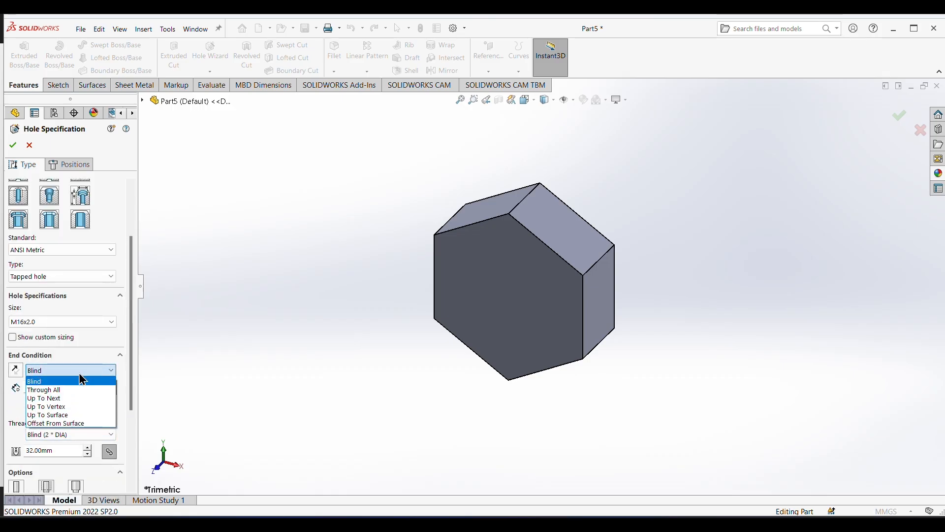
click(58, 389)
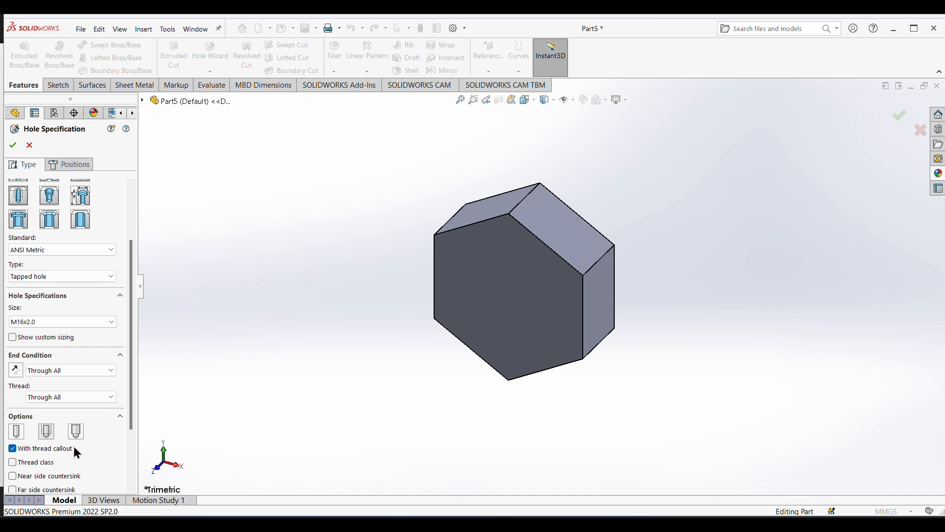
Place the tapped hole on the nut's front hexagonal face, centered on the origin, and finish the hole.
click(79, 164)
click(514, 297)
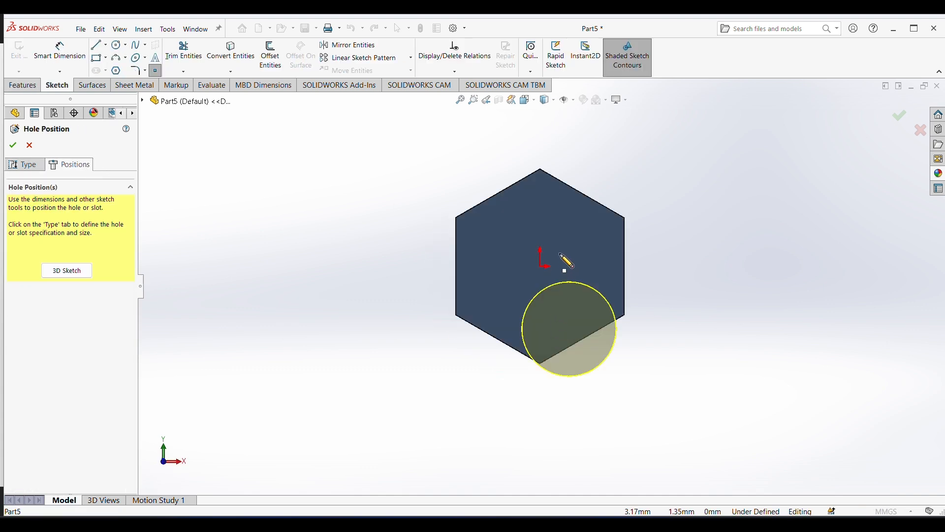
click(541, 266)
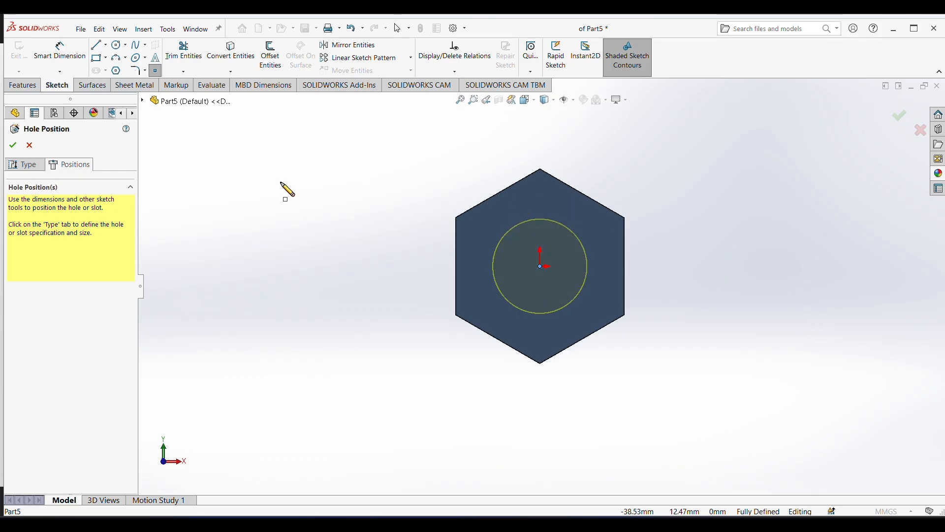
click(13, 145)
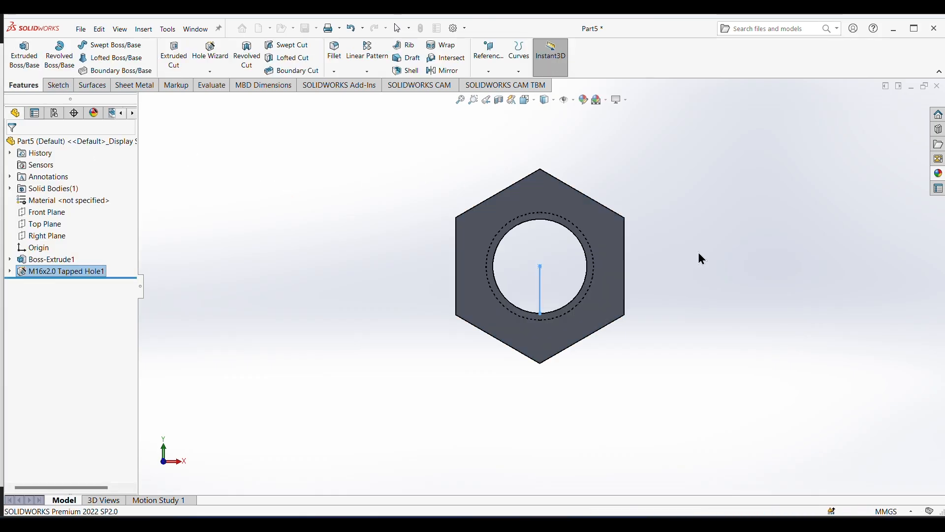
Turn on shaded cosmetic threads in the document's detailing properties and inspect the nut's tapped hole.
middle_drag(699, 253, 650, 240)
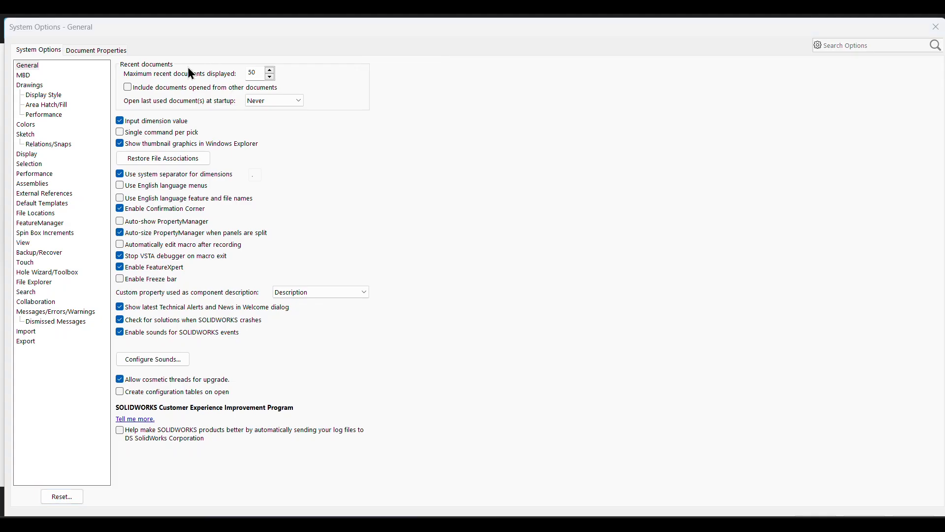
click(79, 52)
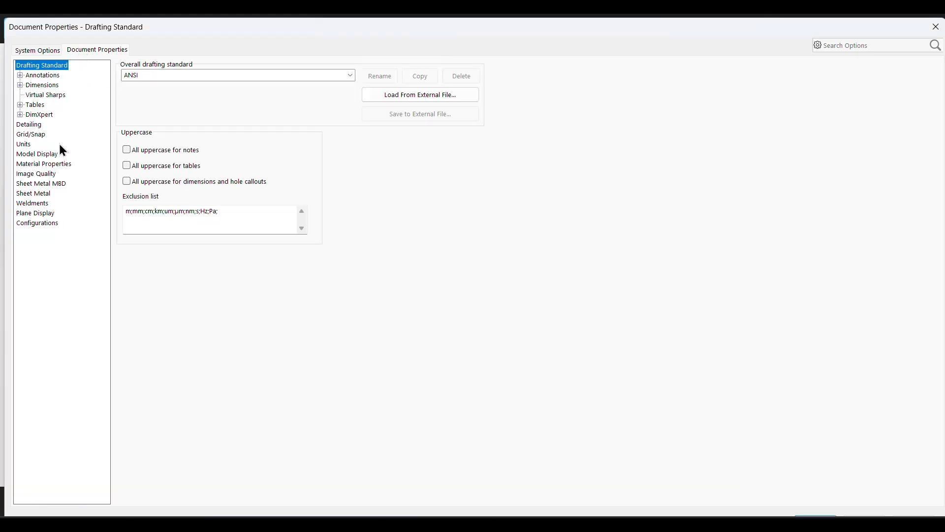
click(30, 125)
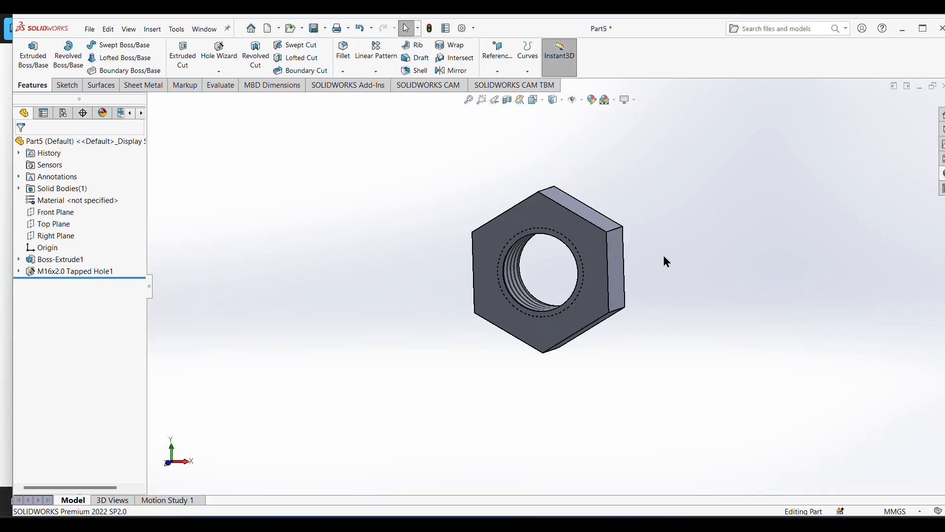
middle_drag(663, 255, 697, 270)
middle_drag(643, 237, 566, 209)
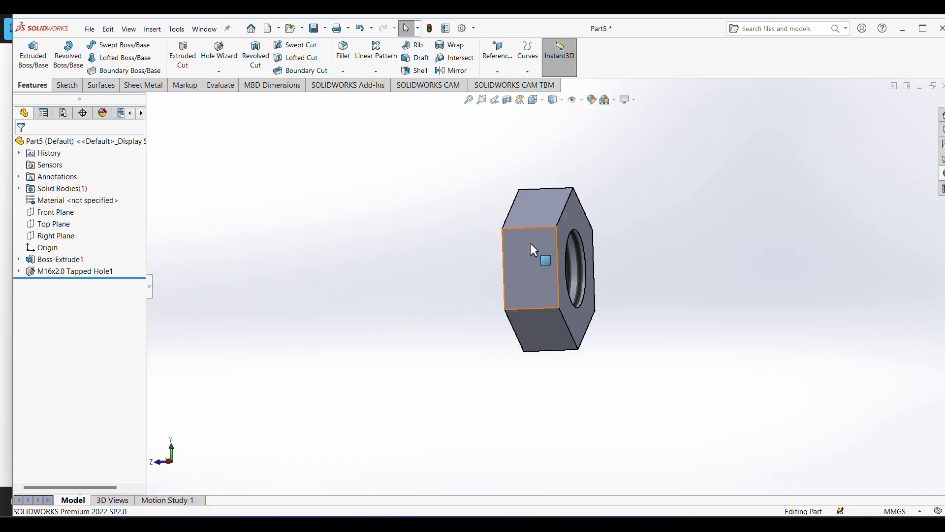
On the Right Plane, sketch a closed profile at the nut's upper back corner from two edge lines and a tangent arc of about 2.3 mm radius.
click(63, 235)
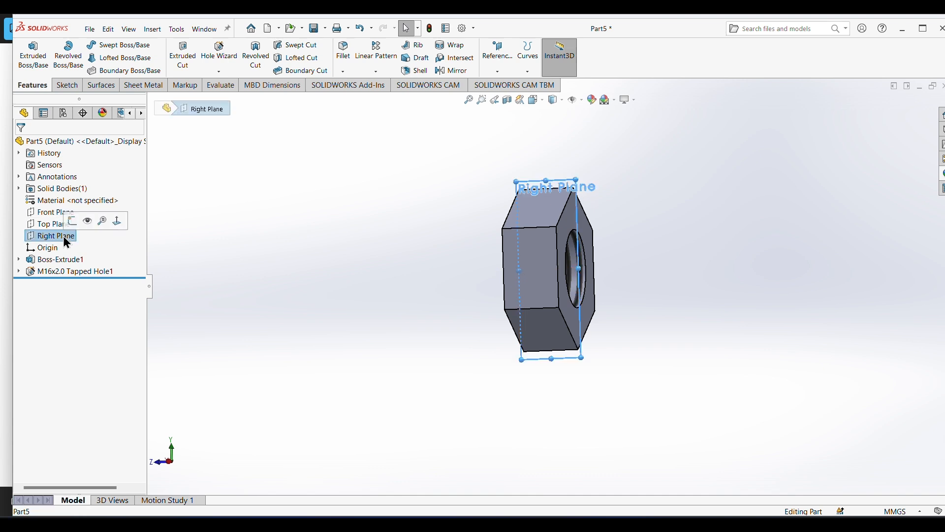
click(72, 218)
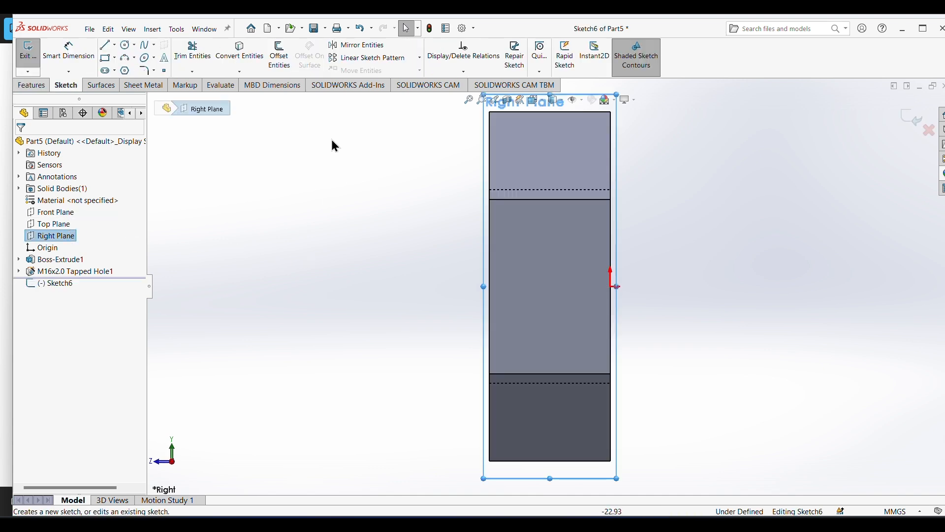
scroll(622, 222, up, 3)
scroll(607, 199, down, 3)
scroll(514, 182, down, 1)
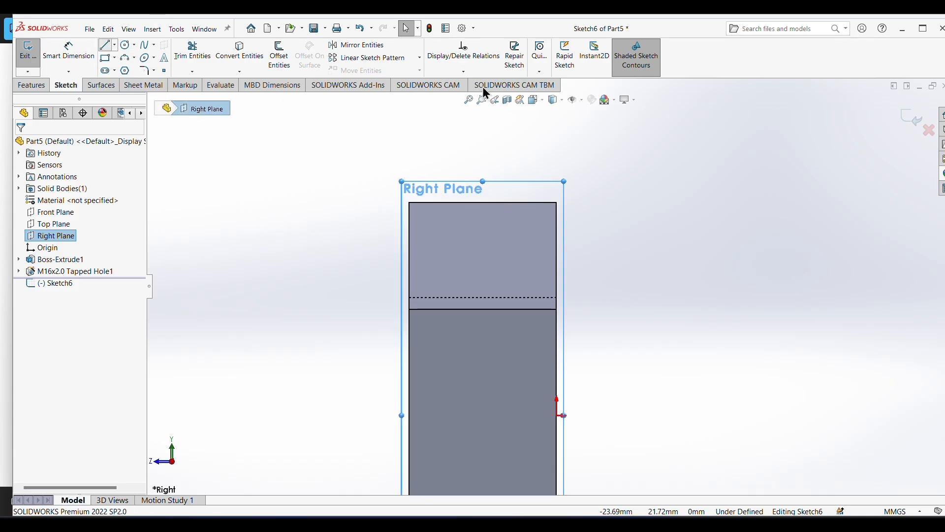
key(l)
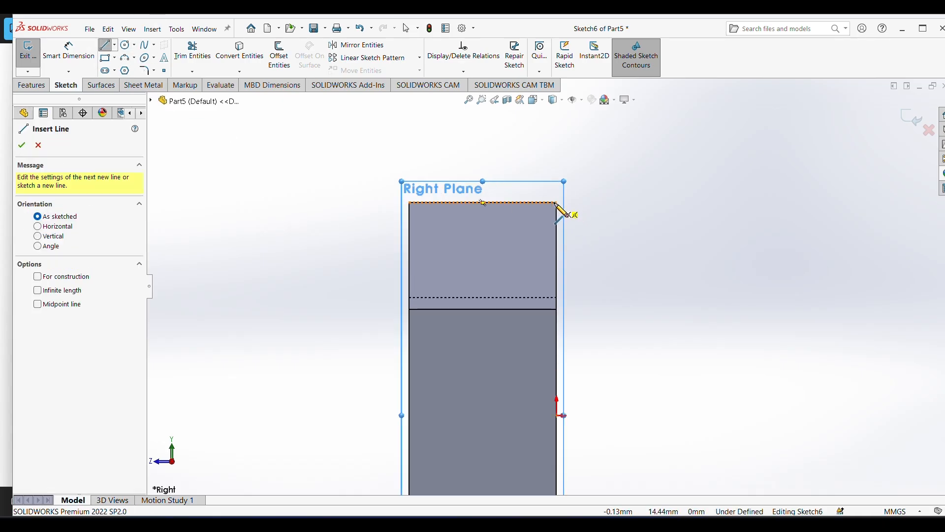
click(556, 203)
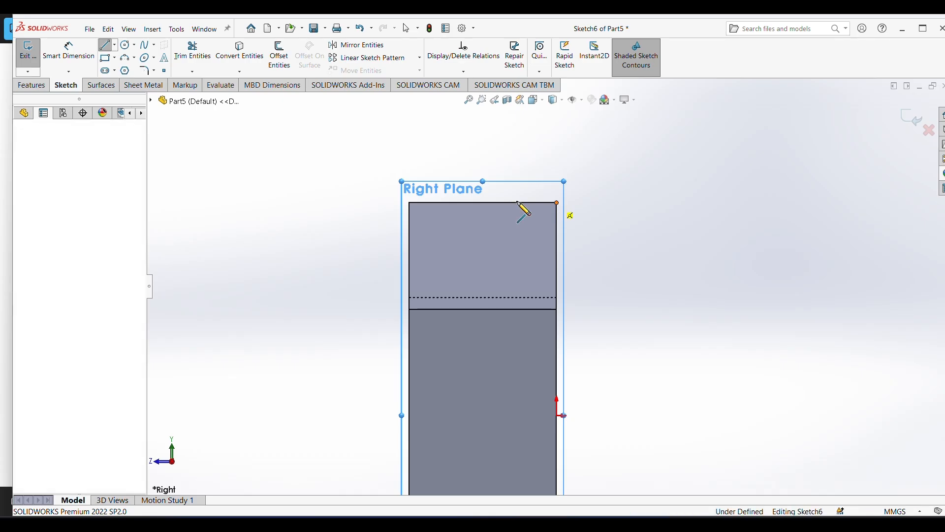
click(522, 203)
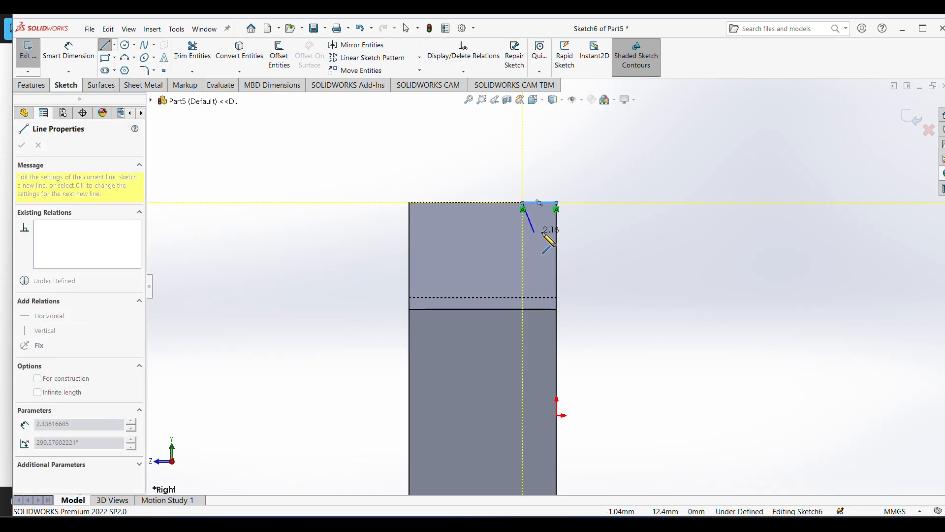
mouse_move(523, 203)
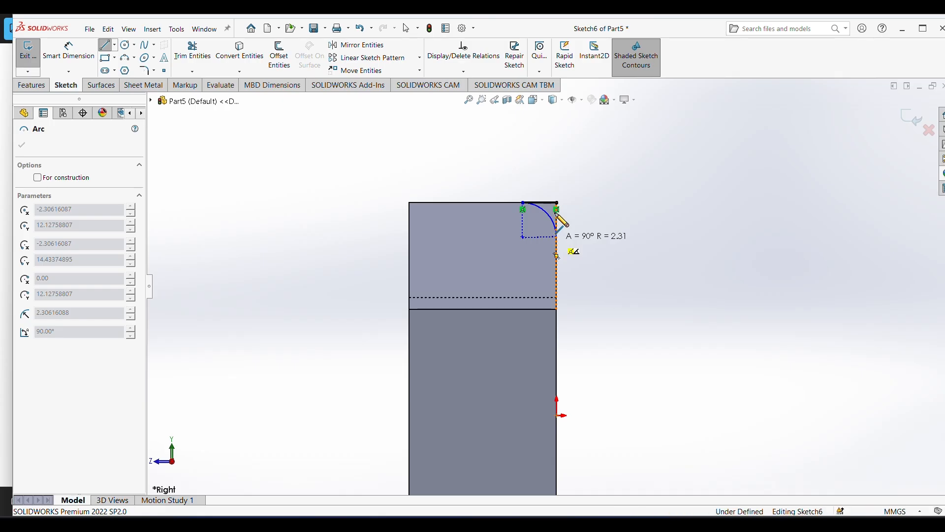
click(557, 236)
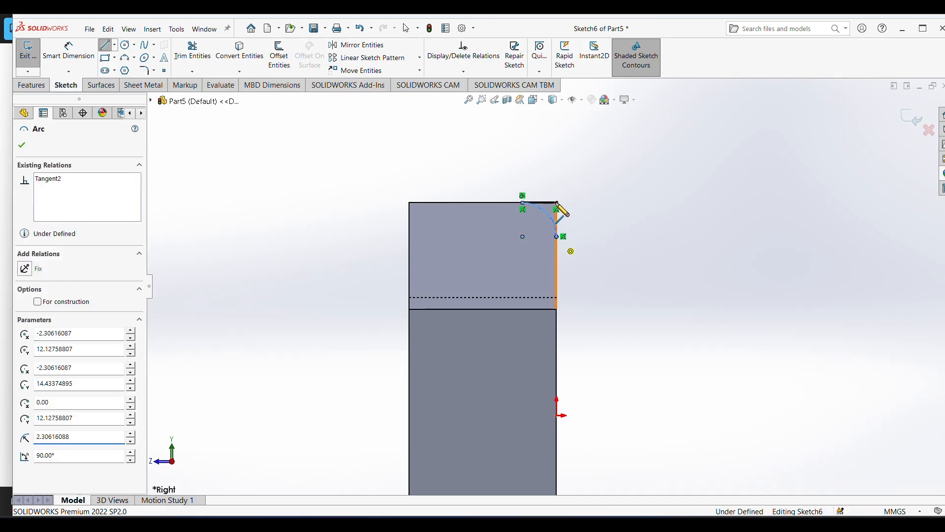
right_click(603, 172)
click(600, 146)
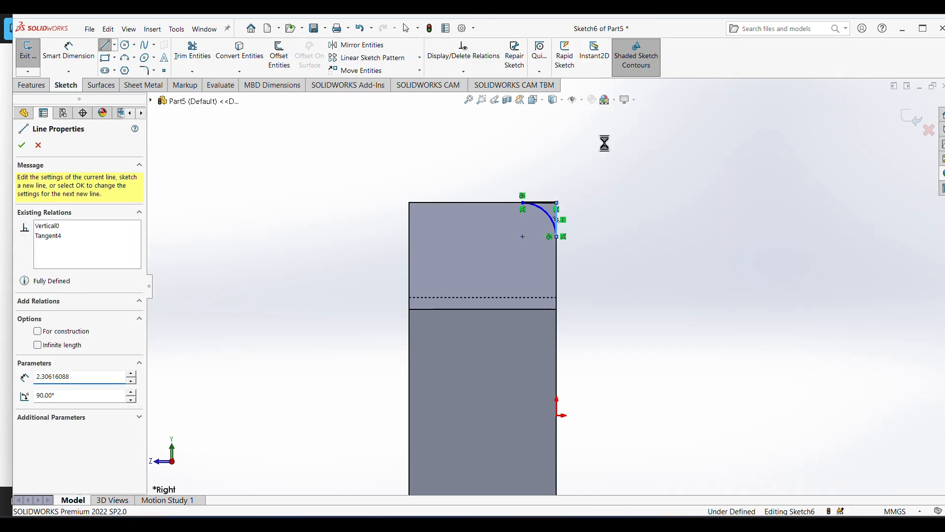
Dimension the corner profile's horizontal line to 2 mm and add driven dimensions to its vertical line and arc radius.
click(84, 54)
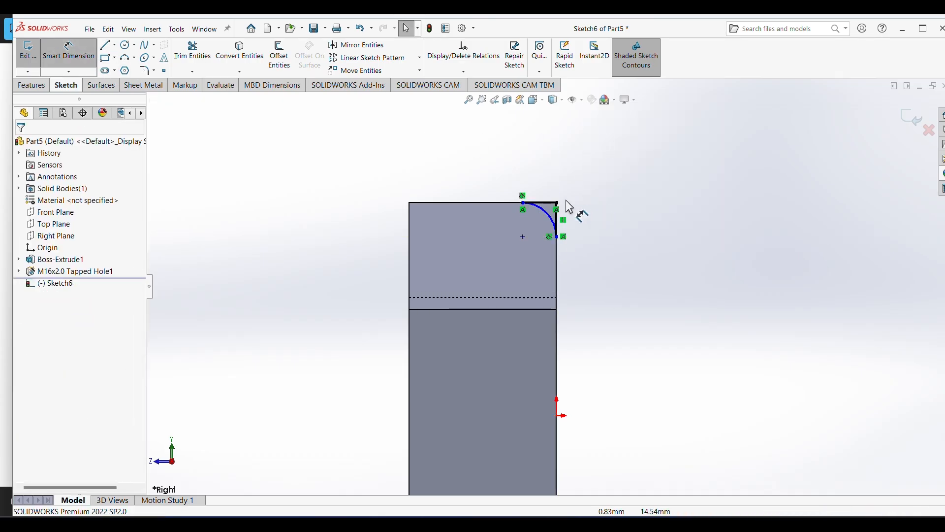
click(540, 171)
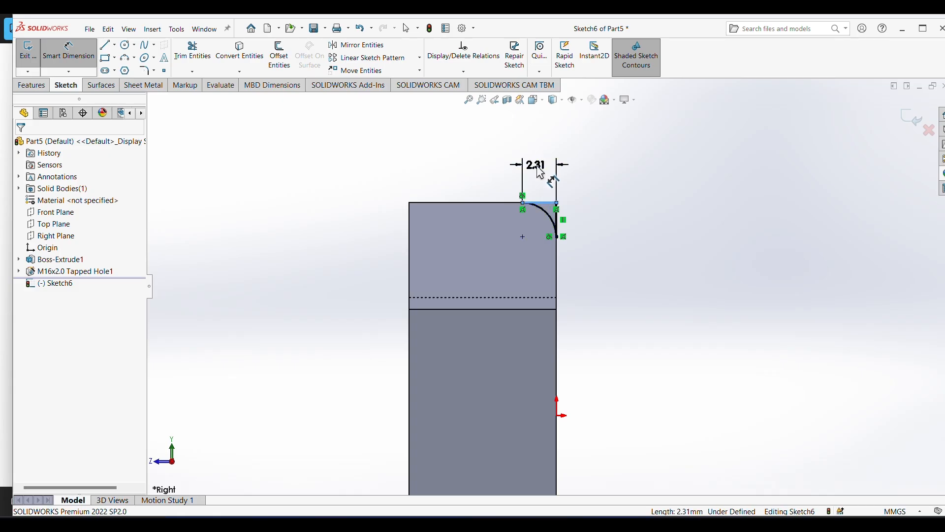
click(540, 170)
key(Return)
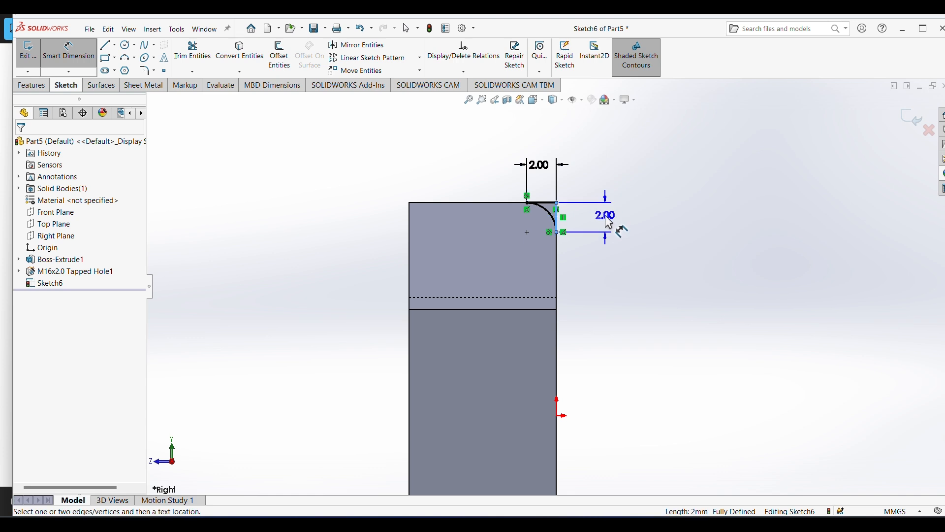
click(606, 215)
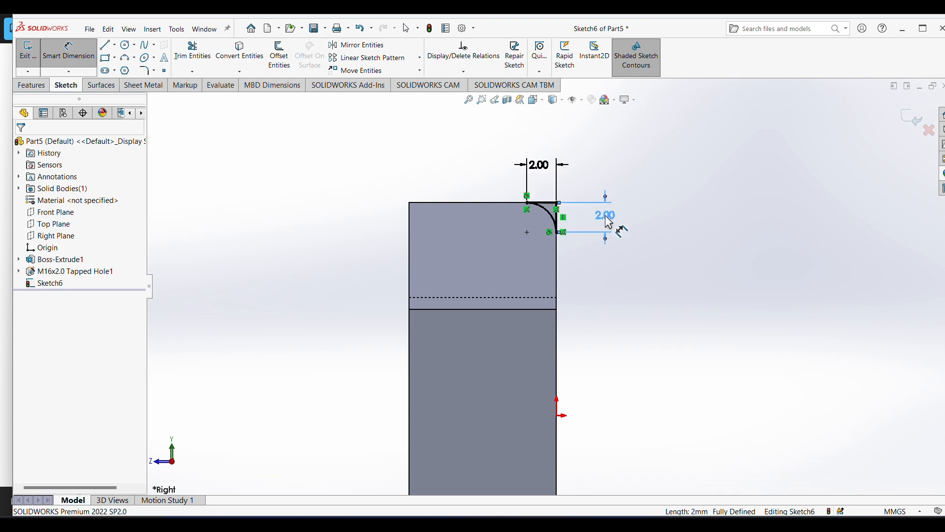
click(550, 216)
click(514, 231)
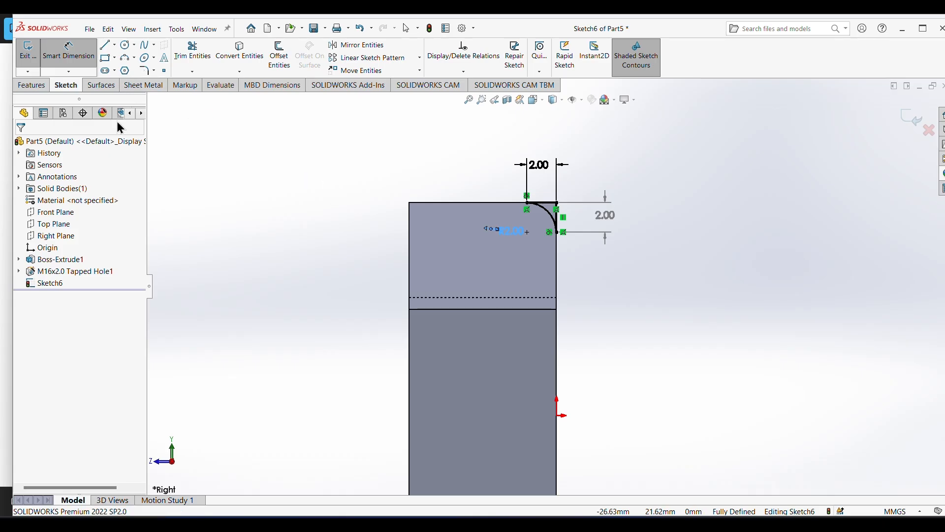
Draw a horizontal centerline about 20.6 mm long through the origin, extending past both faces of the nut.
click(113, 48)
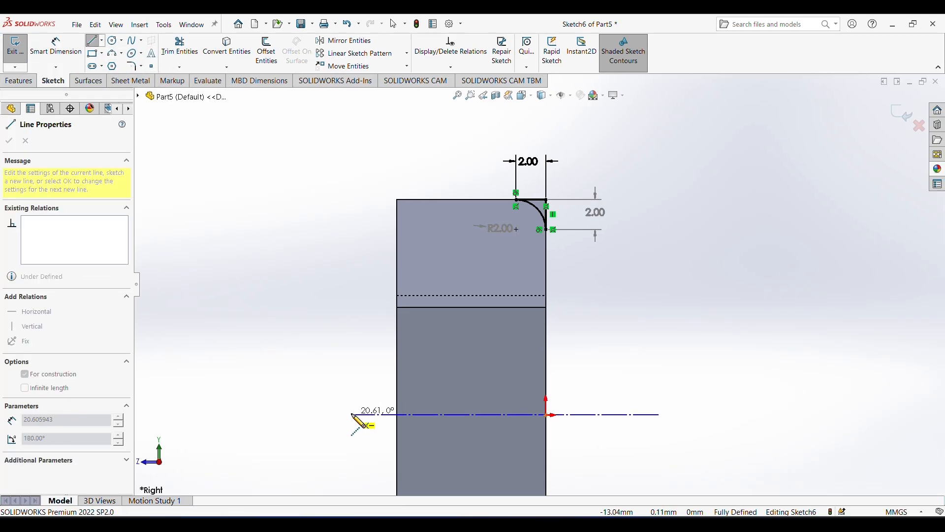
right_click(310, 314)
click(329, 319)
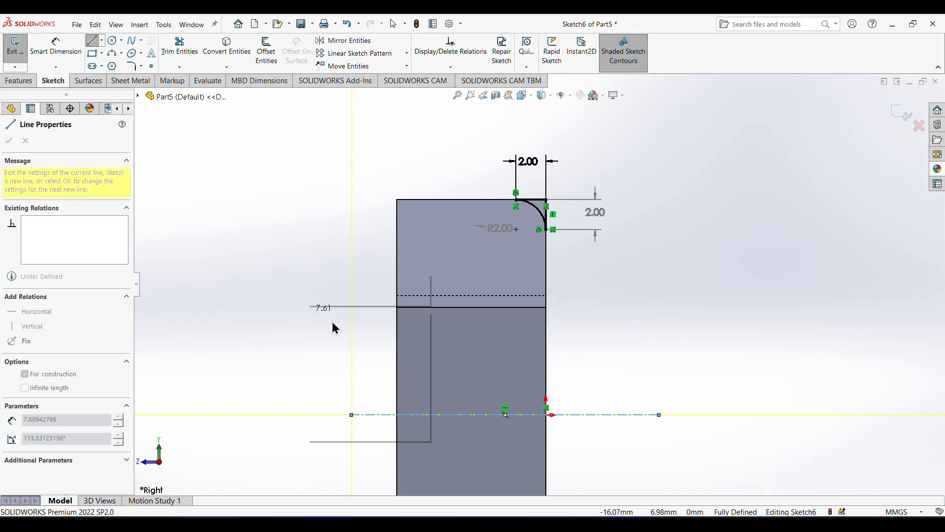
Revolve-cut the corner profile 360 degrees about the horizontal centerline to round the nut's corners on one face.
click(20, 82)
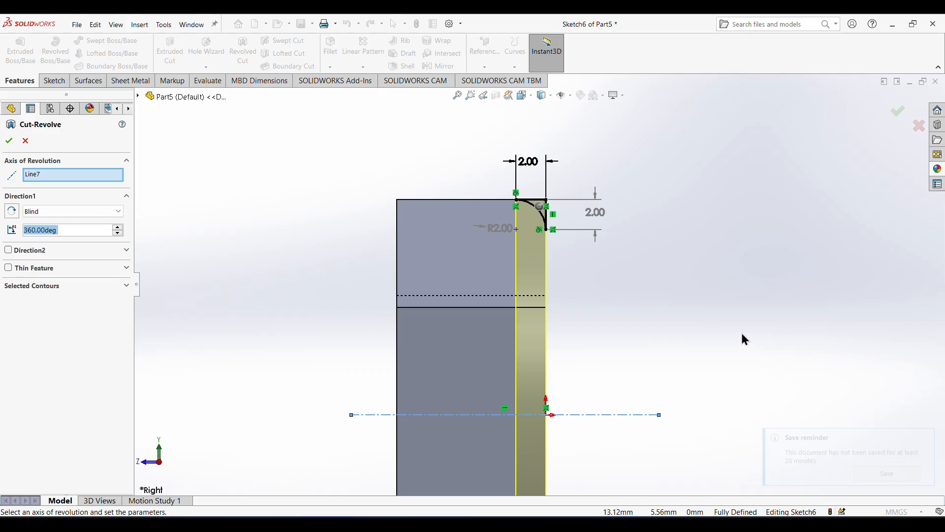
middle_drag(742, 334, 713, 354)
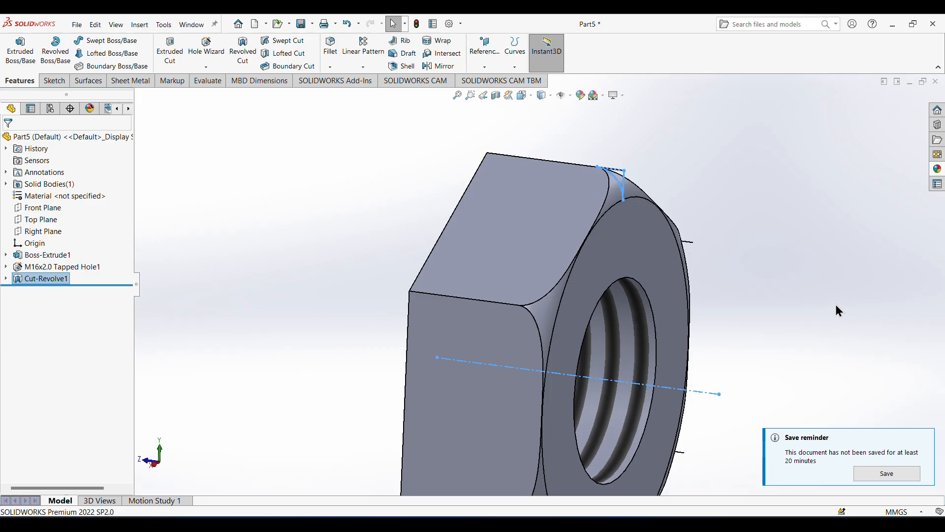
middle_drag(836, 305, 769, 330)
scroll(770, 330, up, 4)
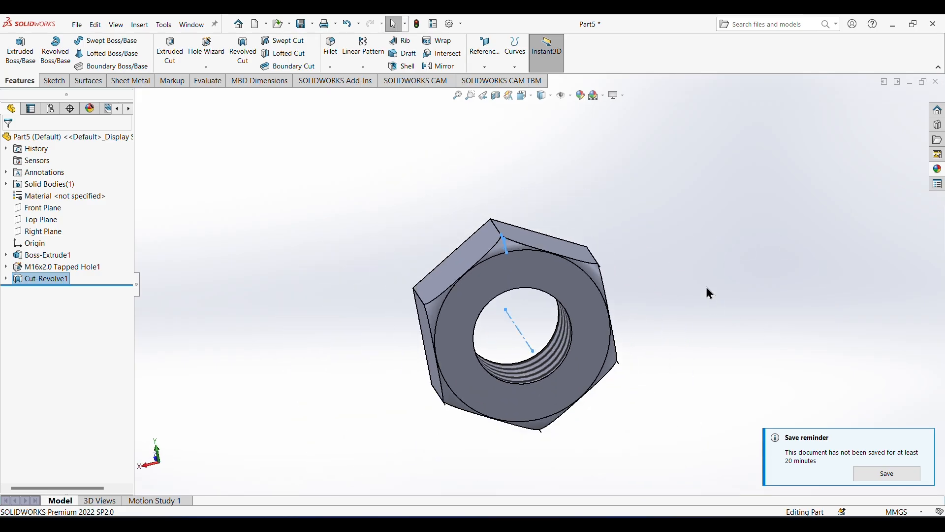
mouse_move(707, 288)
middle_down()
mouse_move(788, 236)
mouse_move(808, 298)
mouse_move(760, 255)
mouse_move(833, 206)
mouse_move(774, 213)
mouse_move(681, 306)
mouse_move(837, 342)
mouse_move(707, 246)
mouse_move(850, 200)
mouse_move(723, 209)
middle_up()
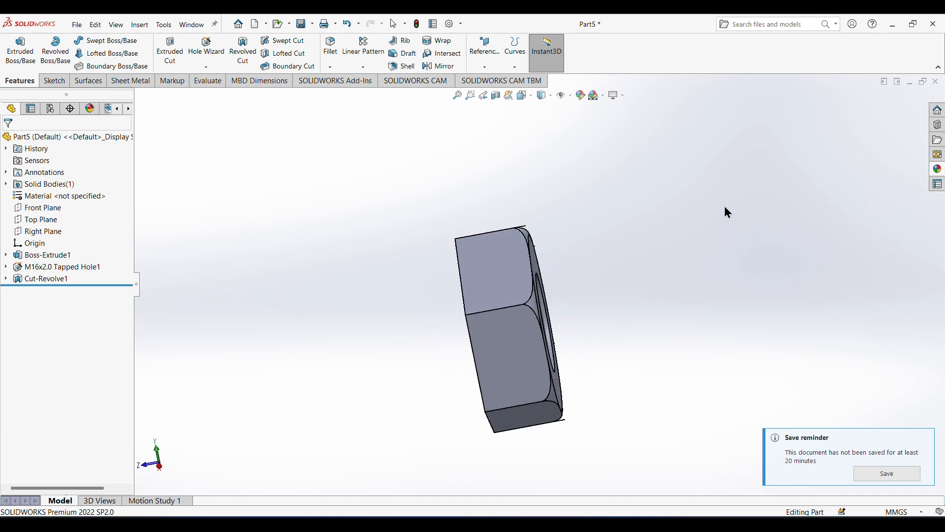
Apply a light grey colour from the standard palette to the whole nut.
click(581, 96)
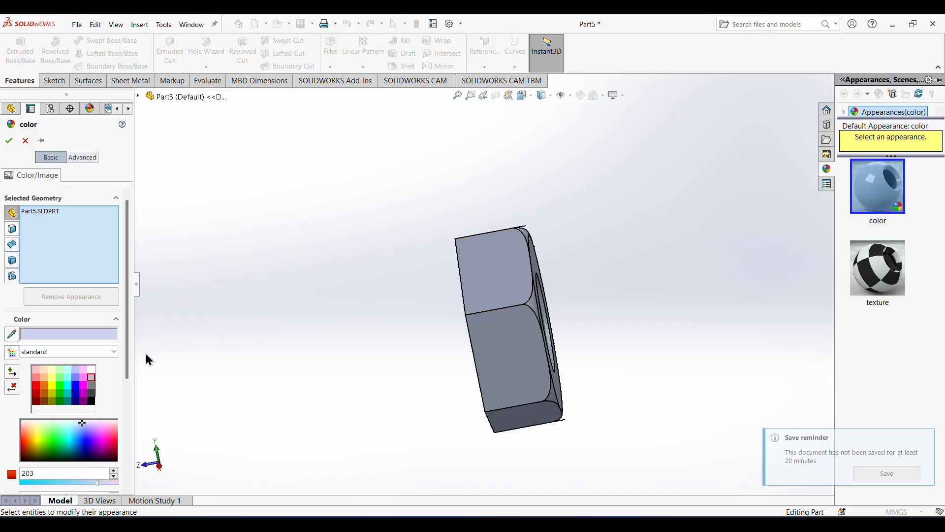
click(93, 382)
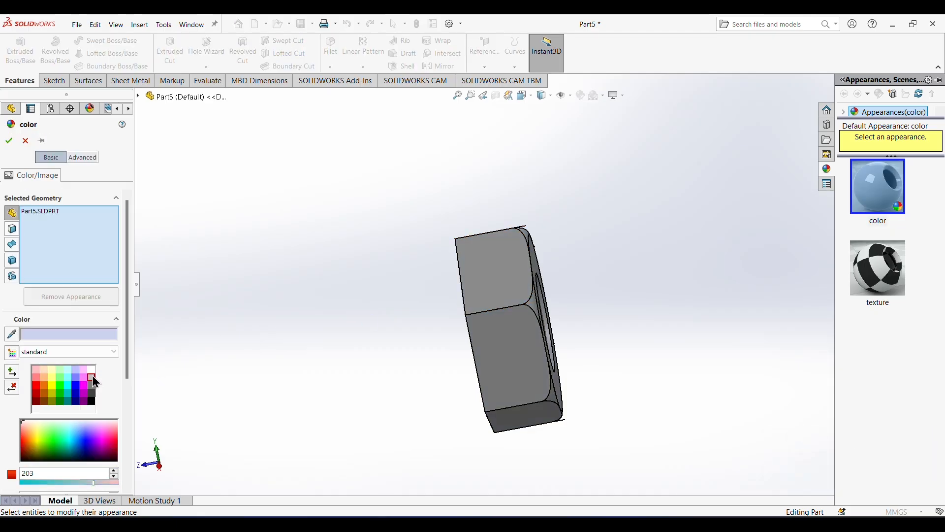
middle_drag(323, 301, 237, 313)
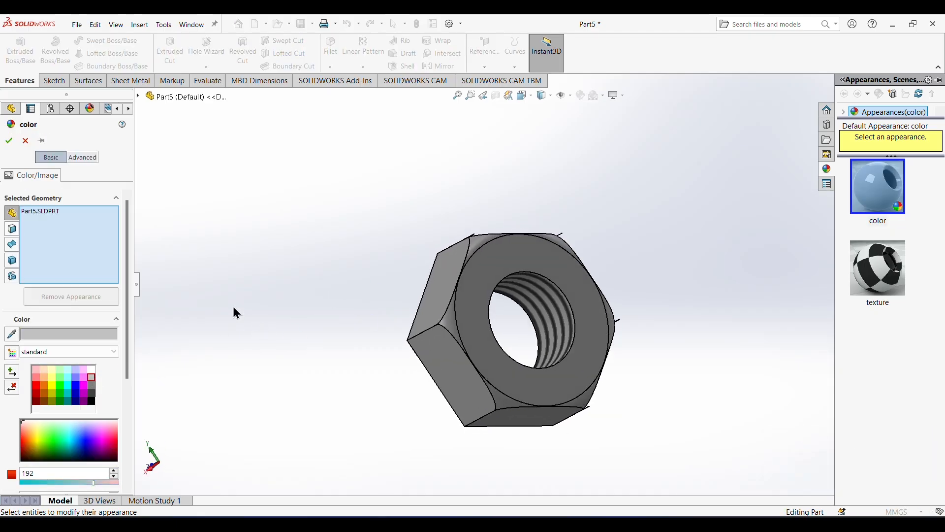
click(9, 140)
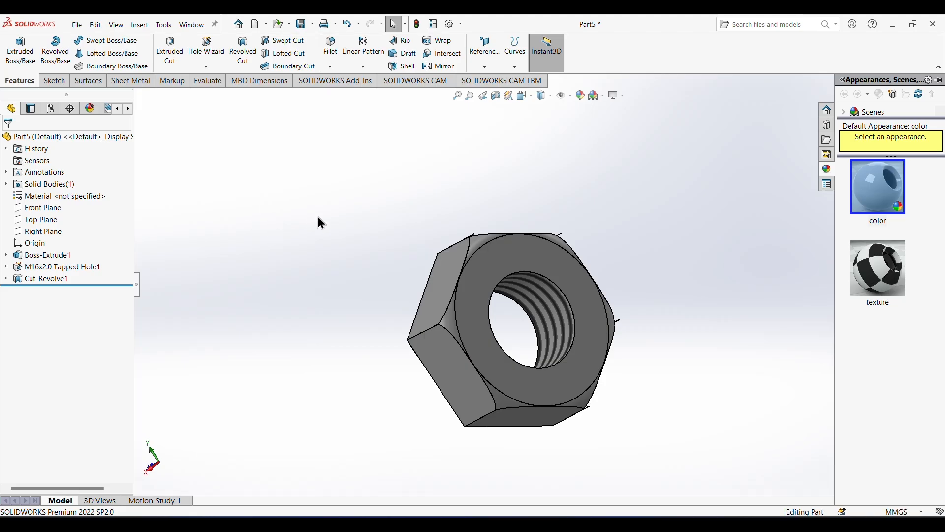
Save the nut as a part file named Part15.
middle_drag(318, 222, 262, 177)
click(75, 25)
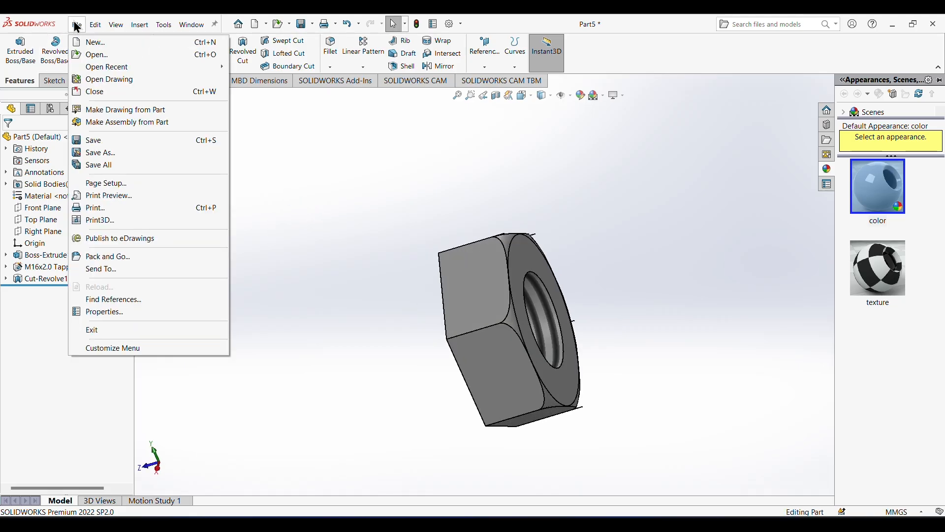
click(113, 153)
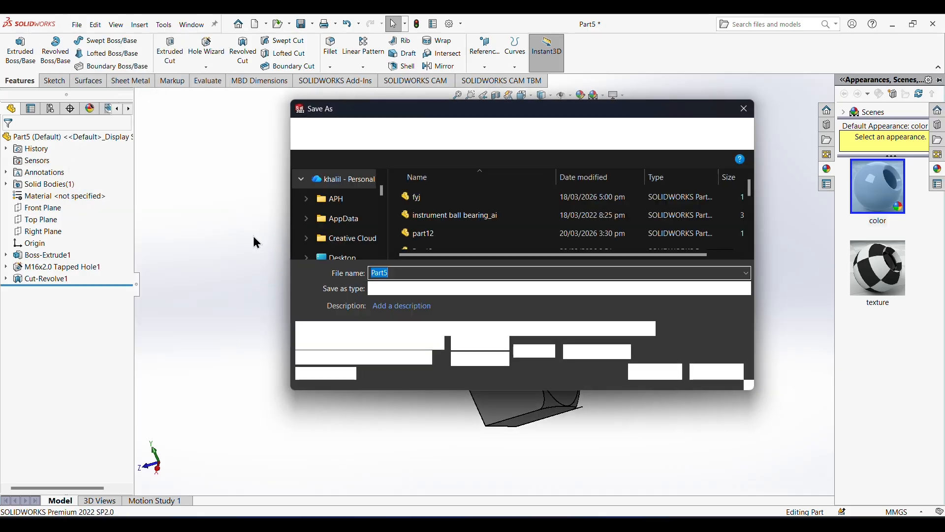
key(Return)
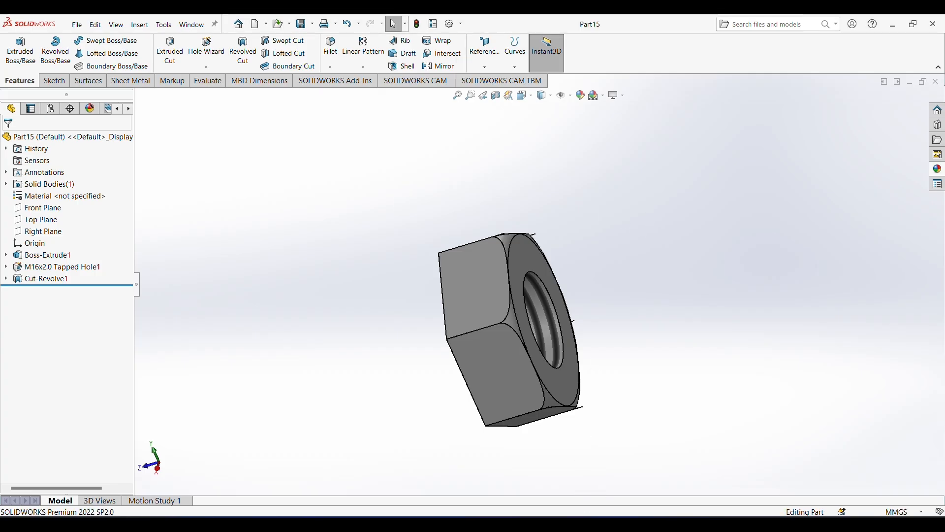
Check the lock nut's dimensions in the Machinist's Jack drawing image and create a new part document in SOLIDWORKS.
click(594, 524)
scroll(812, 289, down, 3)
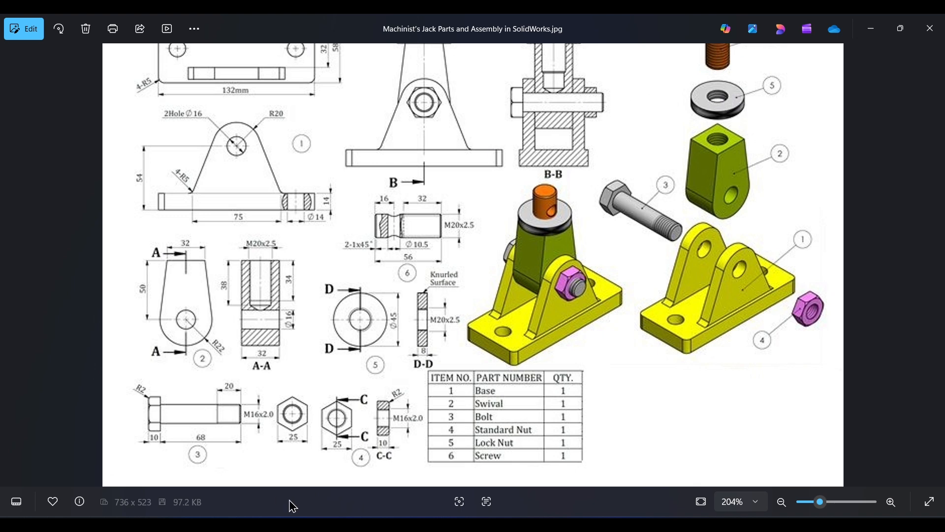
scroll(368, 344, up, 3)
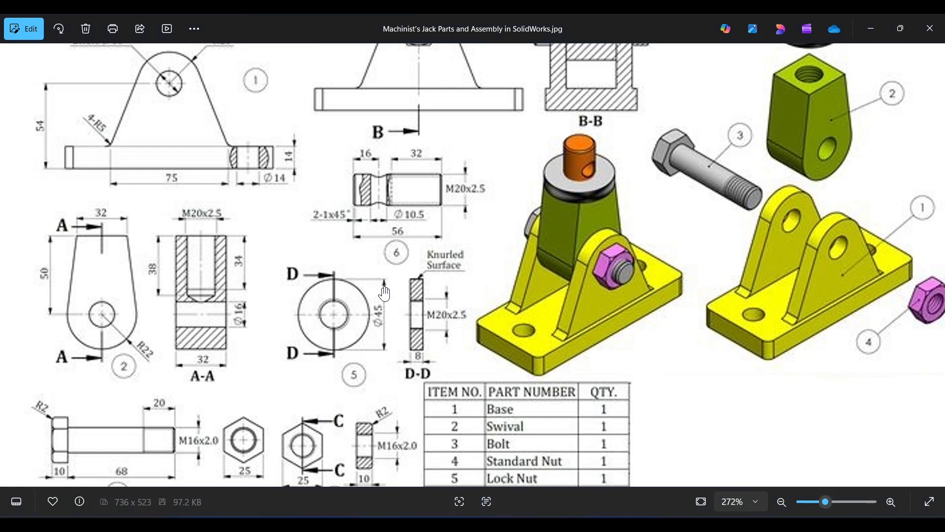
click(607, 523)
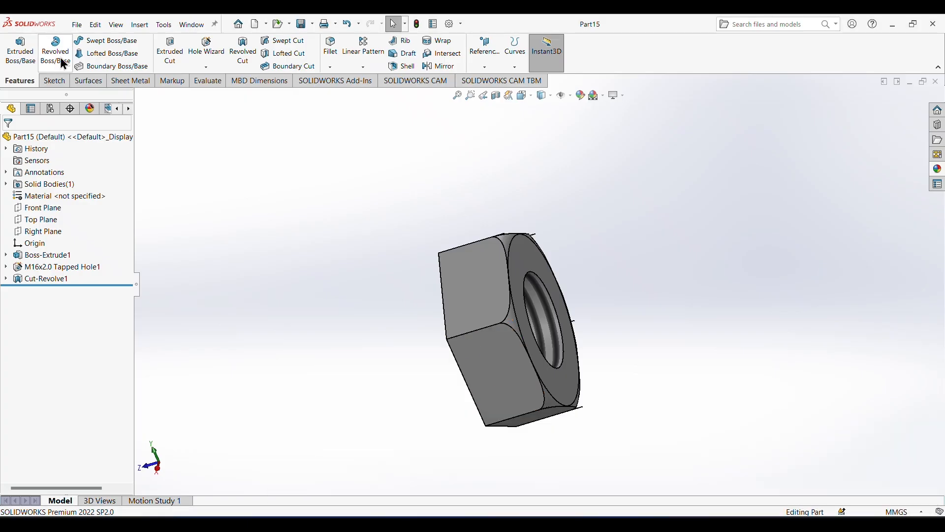
click(77, 25)
click(94, 40)
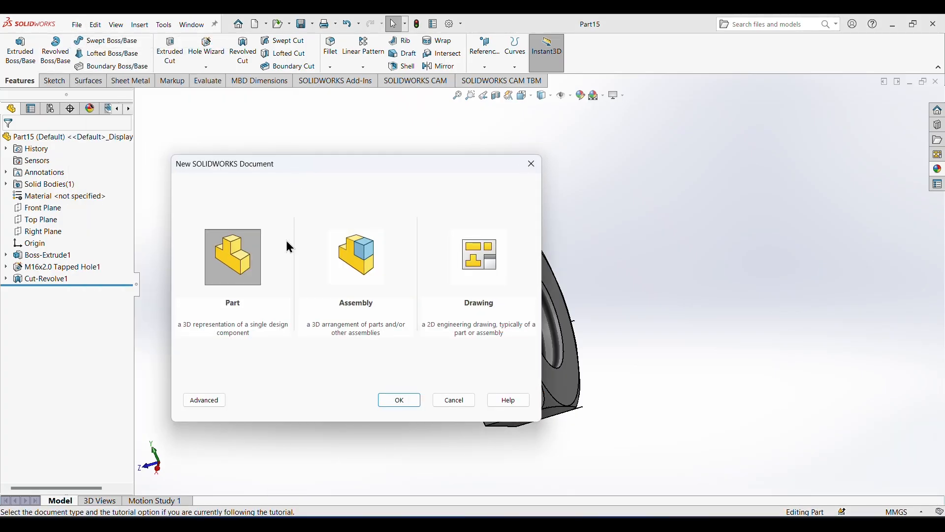
click(399, 399)
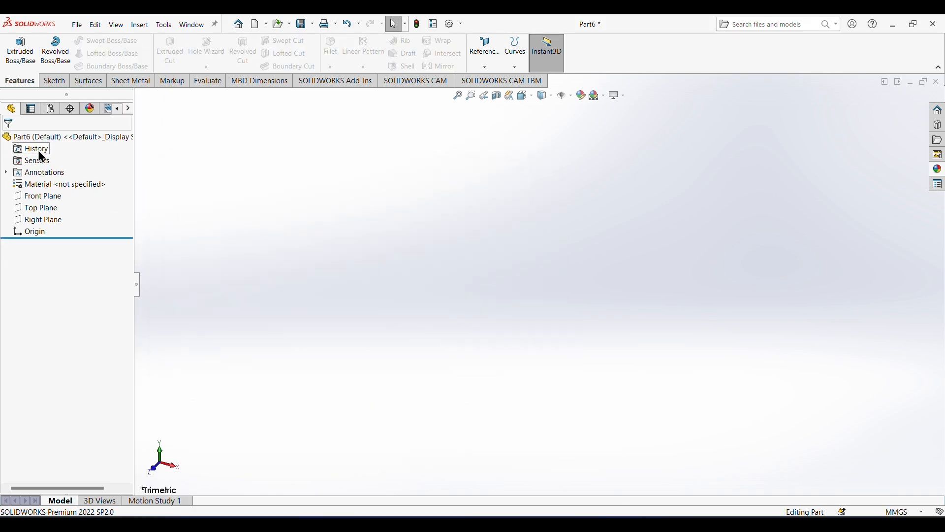
On the Front Plane, sketch a circle centred on the origin and dimension its diameter to 45 mm.
click(37, 202)
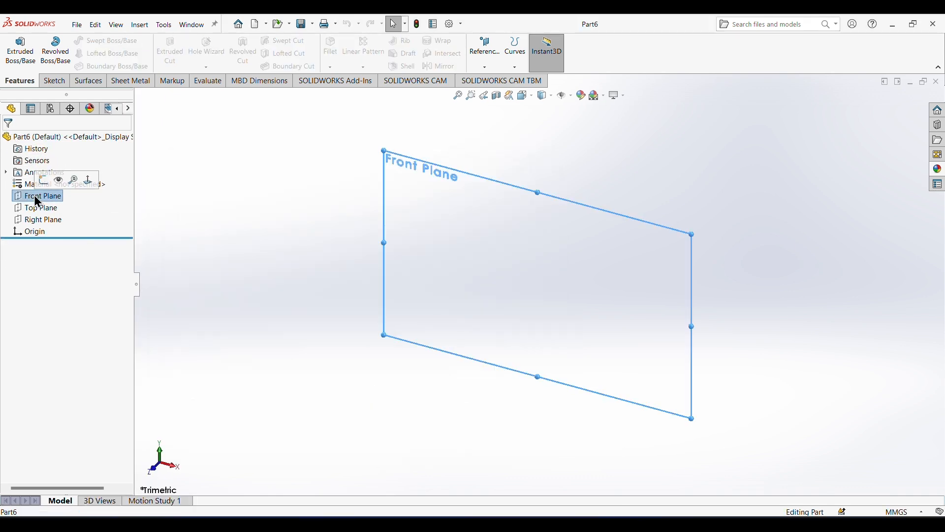
click(43, 183)
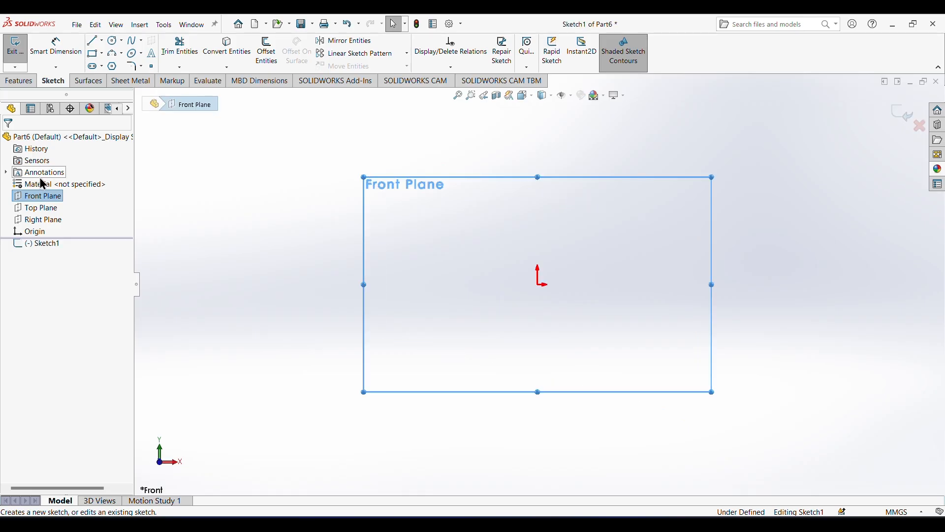
click(113, 41)
click(539, 285)
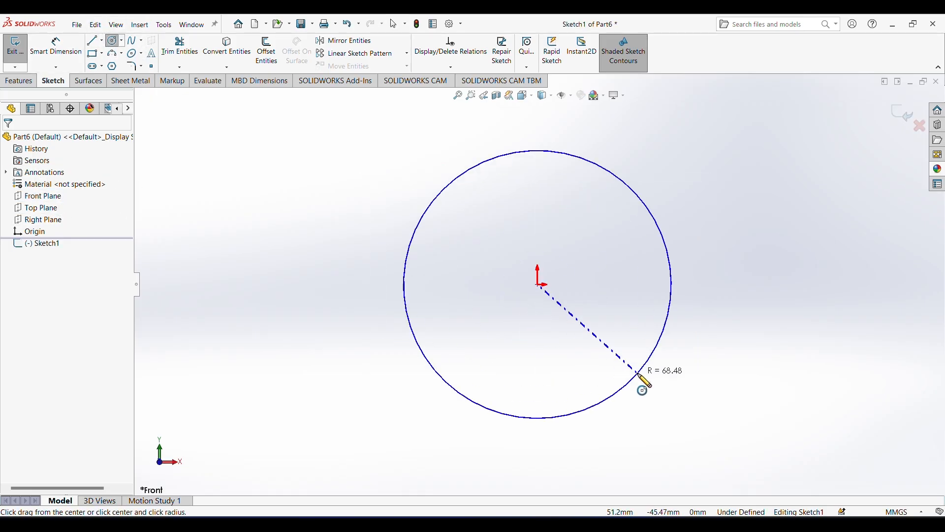
click(629, 374)
click(56, 47)
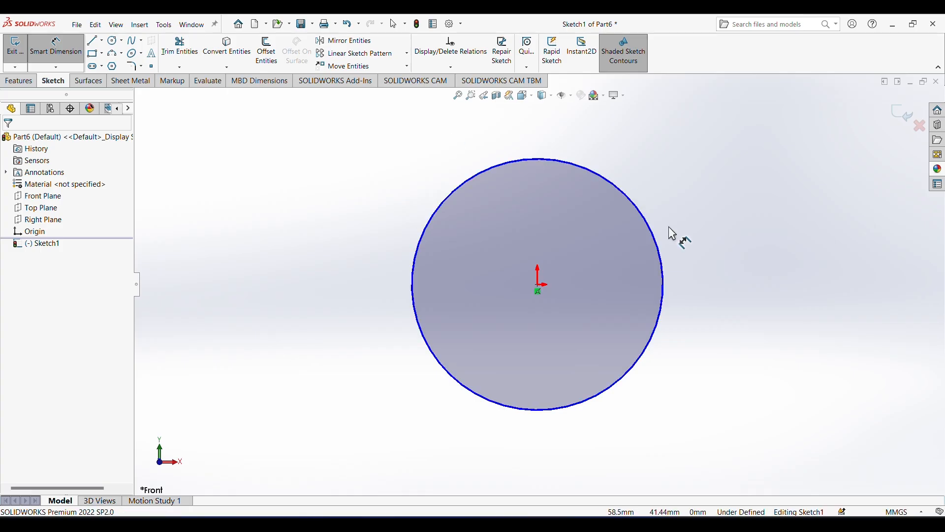
click(661, 243)
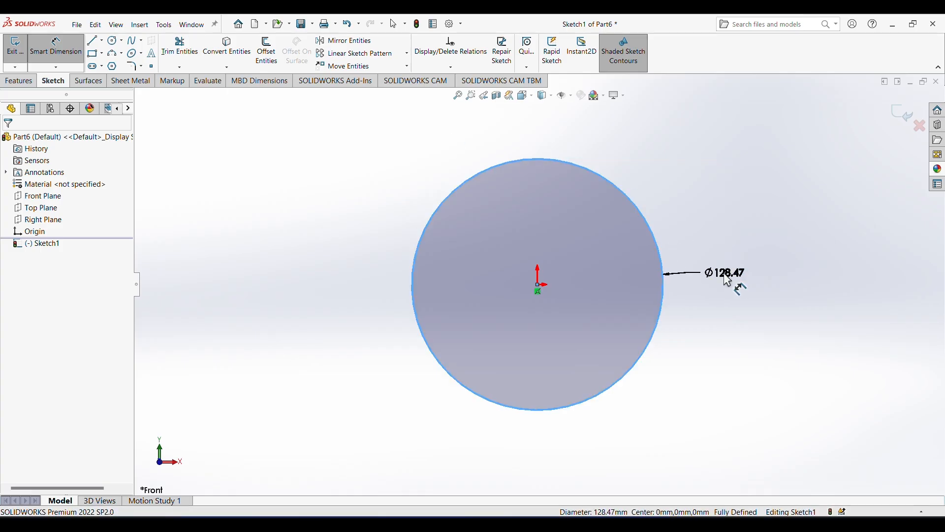
click(728, 280)
text(45)
key(Return)
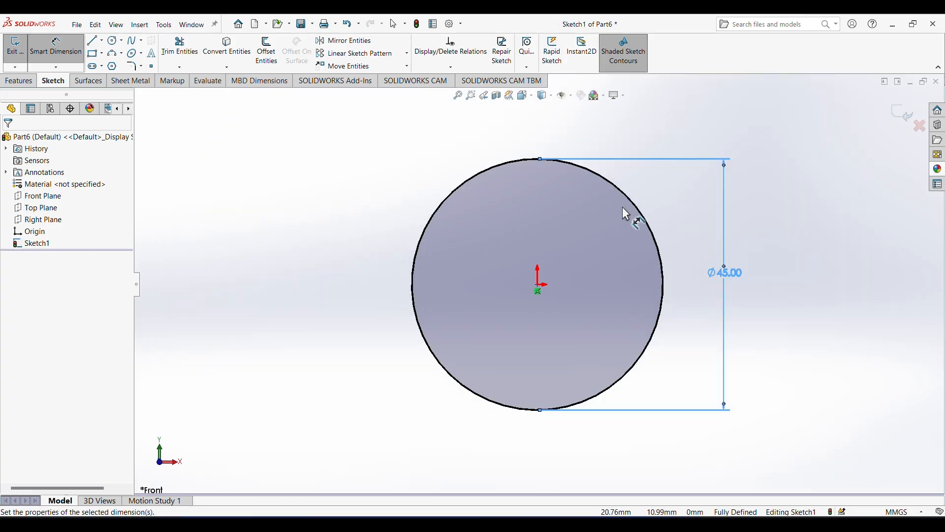
Extrude the circle as a blind boss with a depth of 8 mm.
click(29, 82)
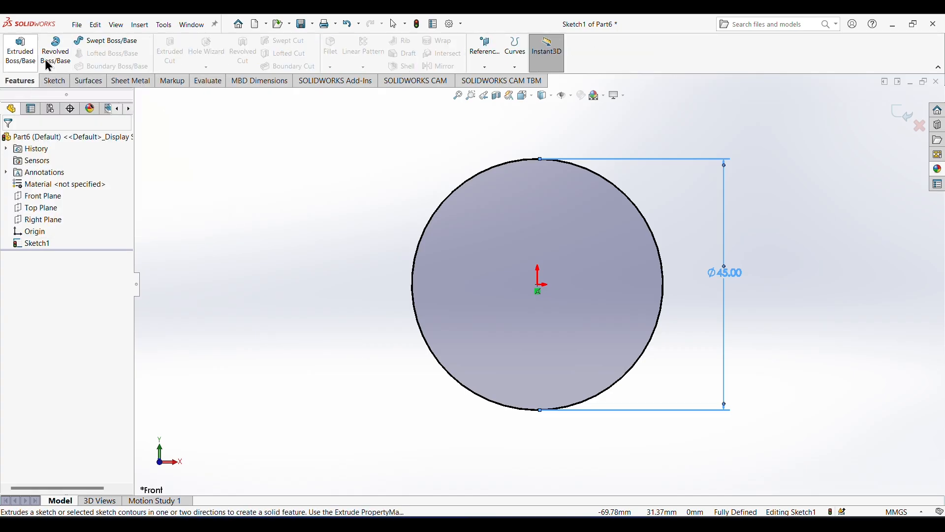
click(21, 50)
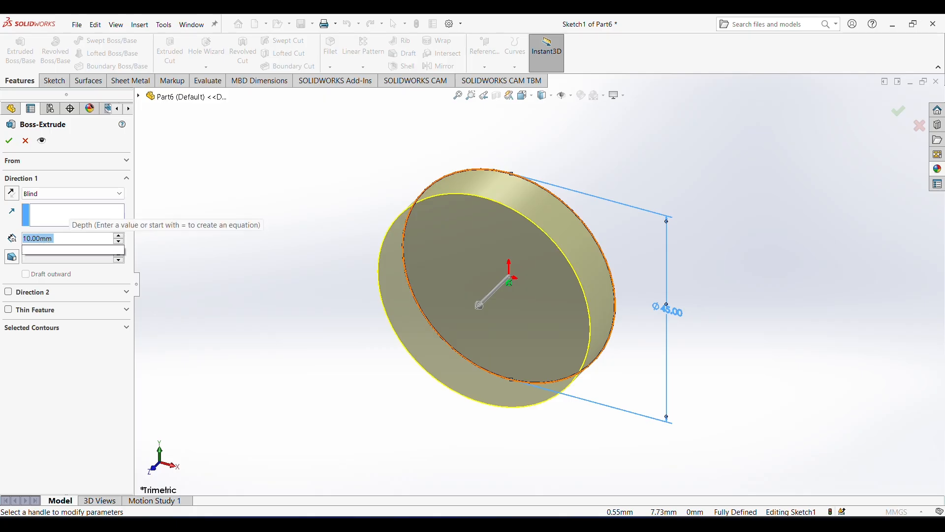
text(8)
key(Return)
click(9, 140)
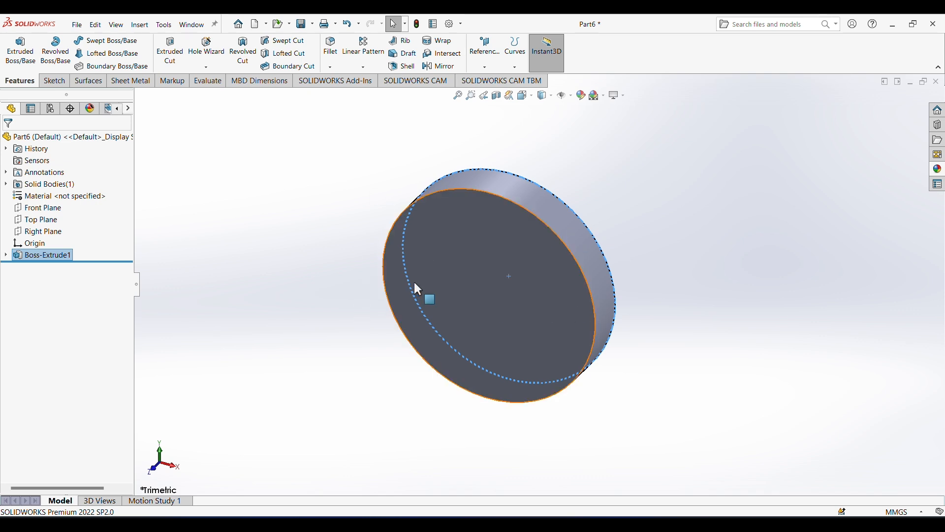
Add an ANSI Metric M20x2.5 tapped hole, Through All, at the centre of the disc's front face with Hole Wizard.
click(207, 50)
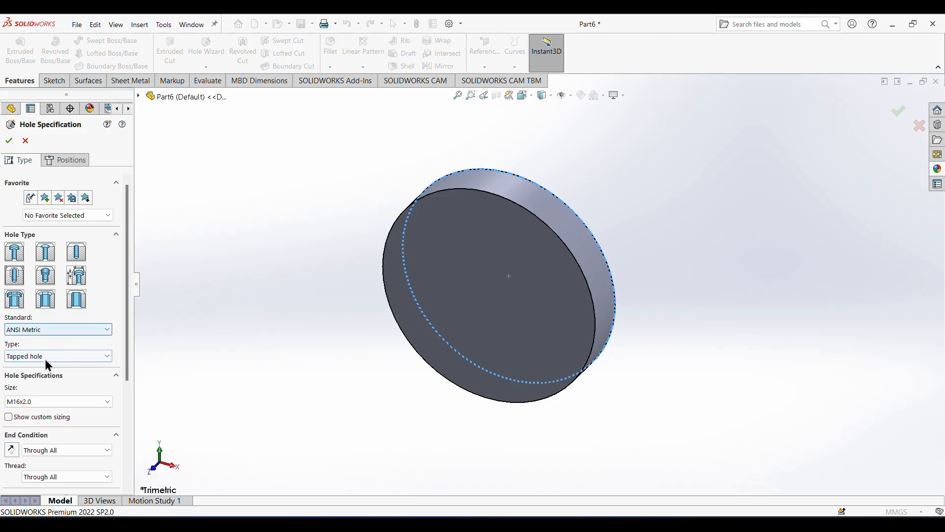
click(38, 401)
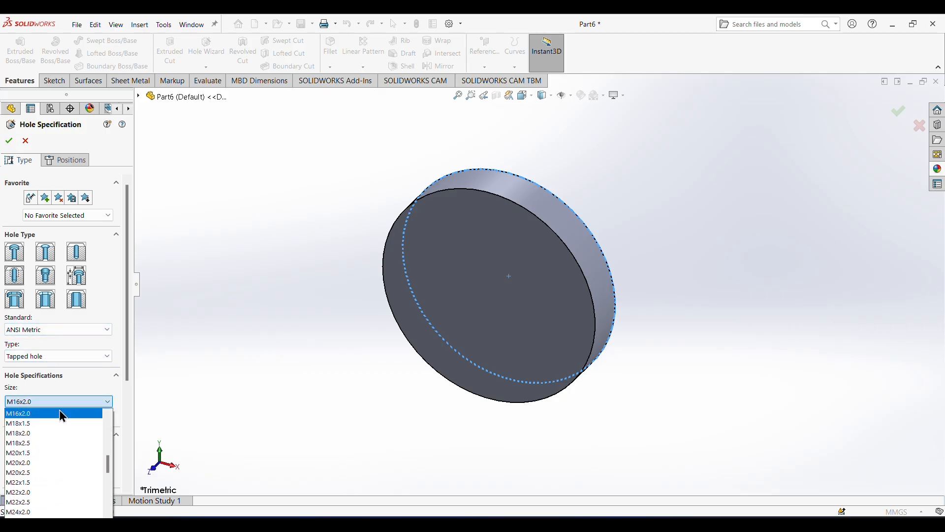
click(42, 473)
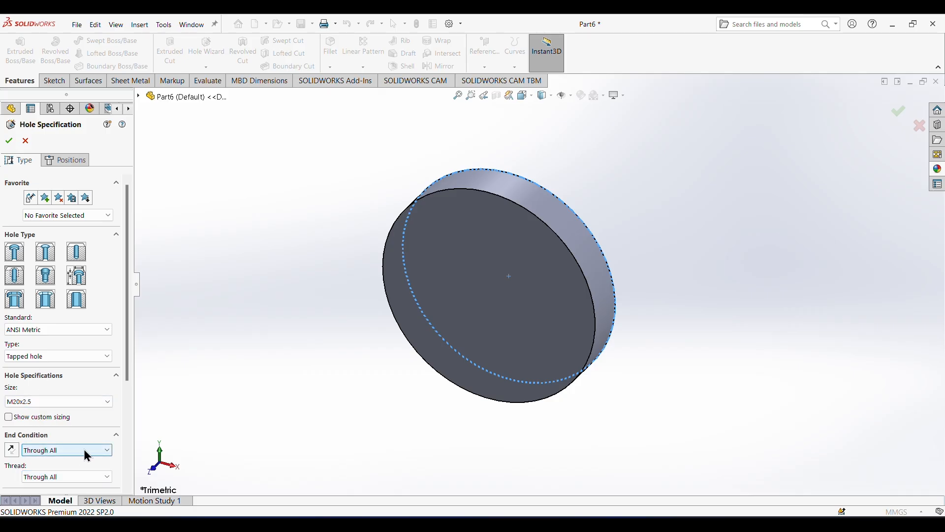
click(72, 160)
click(419, 270)
click(511, 276)
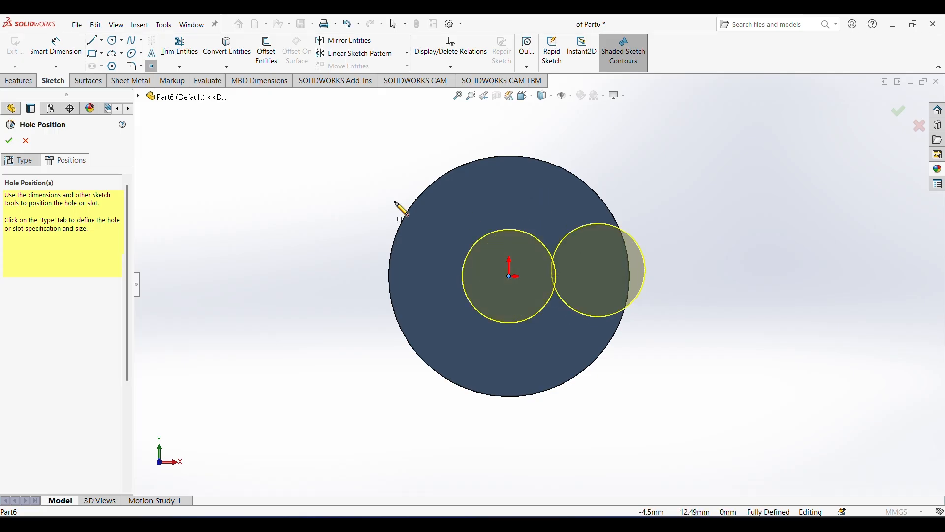
click(11, 144)
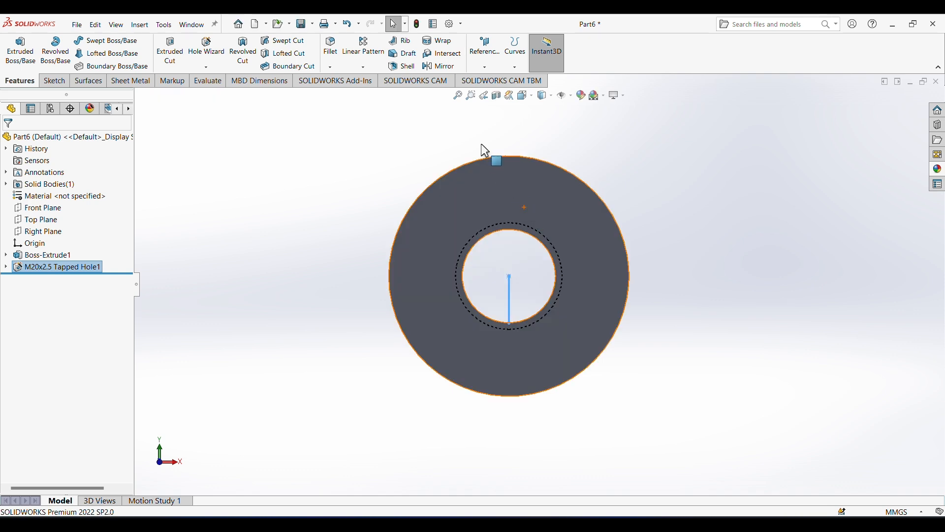
Turn on shaded cosmetic threads in the lock nut's detailing properties and inspect the tapped hole.
mouse_move(671, 294)
middle_down()
mouse_move(669, 272)
mouse_move(663, 279)
middle_up()
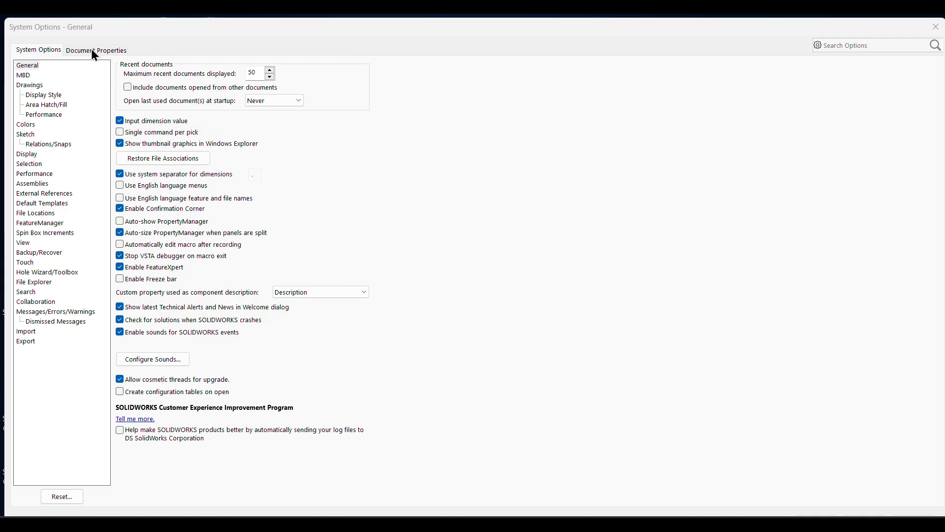
click(91, 50)
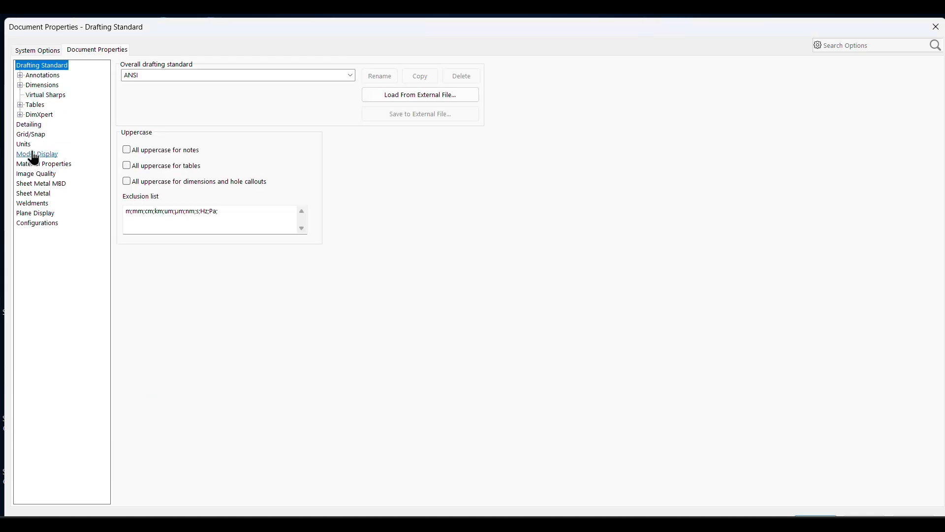
click(30, 124)
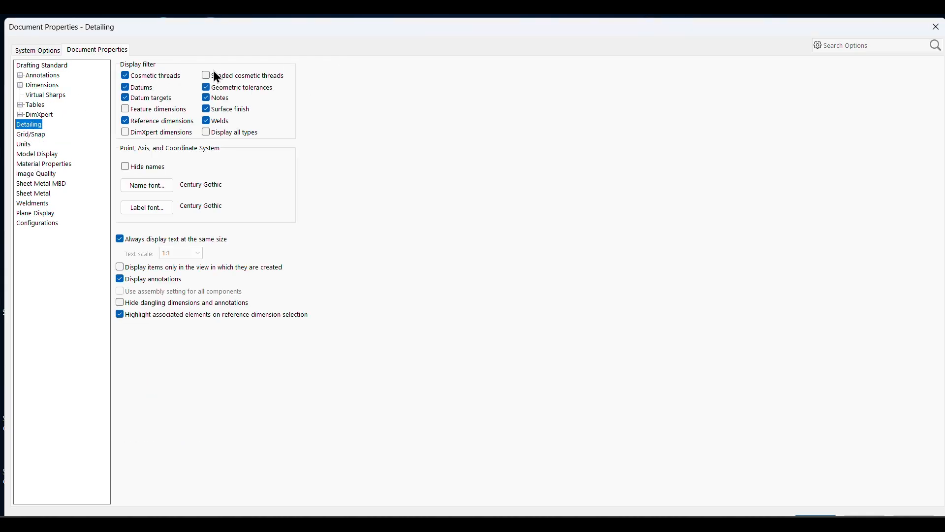
click(208, 77)
key(Return)
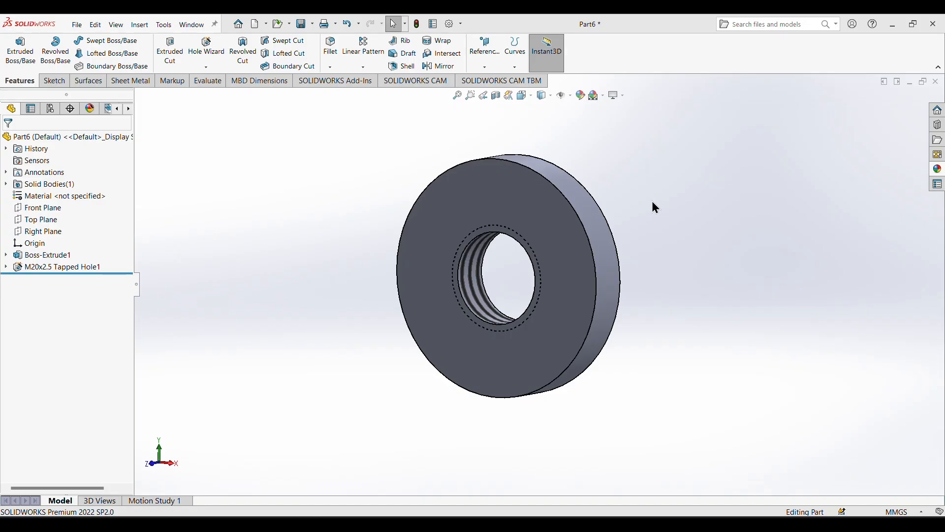
middle_drag(600, 244, 671, 175)
middle_drag(652, 257, 560, 253)
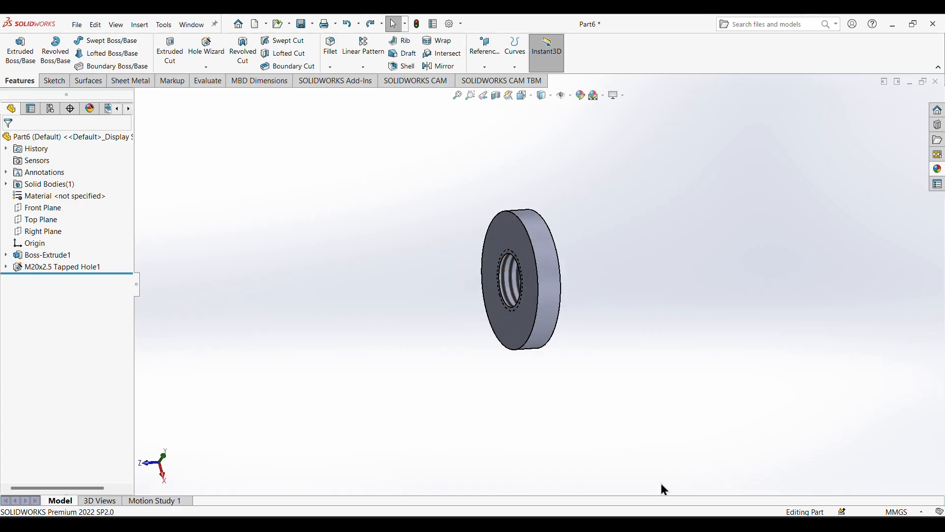
Check the lock nut in the reference drawing, and apply the Knurled Bump 3D texture appearance to the disc's outer cylindrical face.
key(alt+Tab)
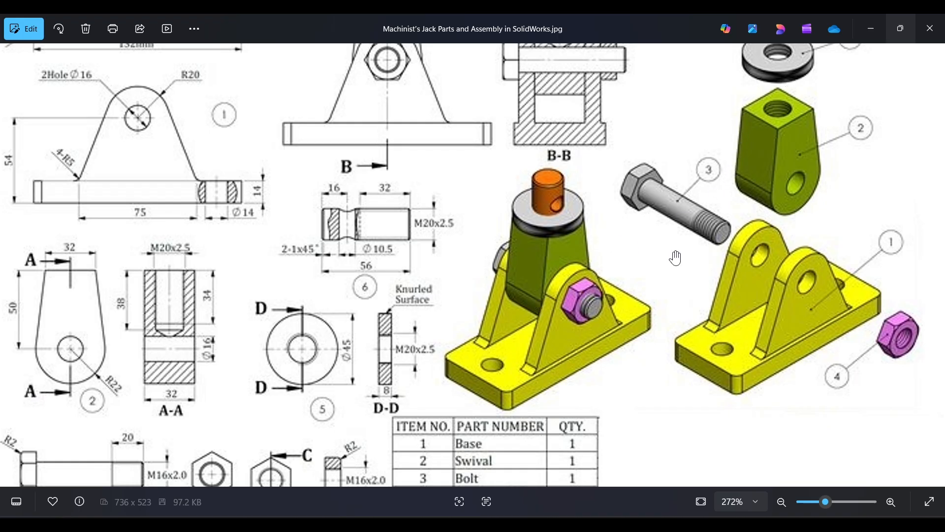
key(alt+Tab)
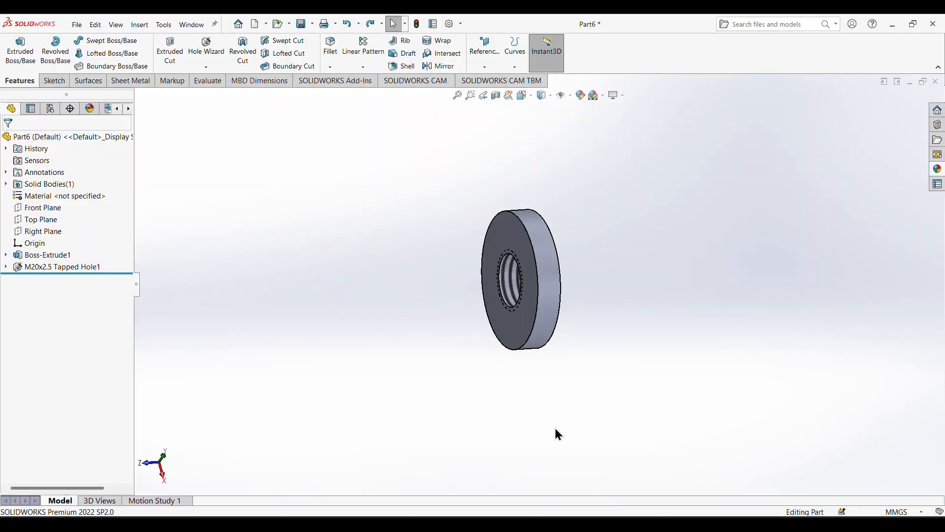
click(547, 256)
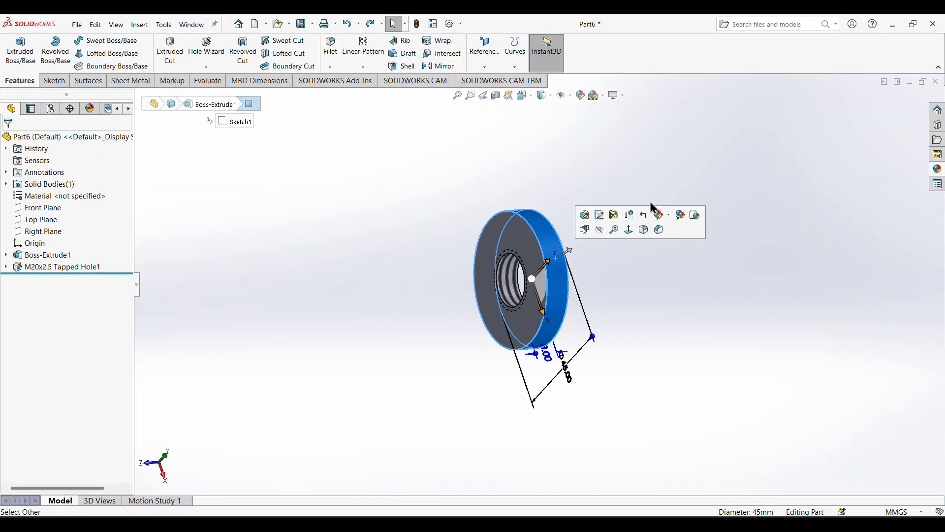
click(938, 170)
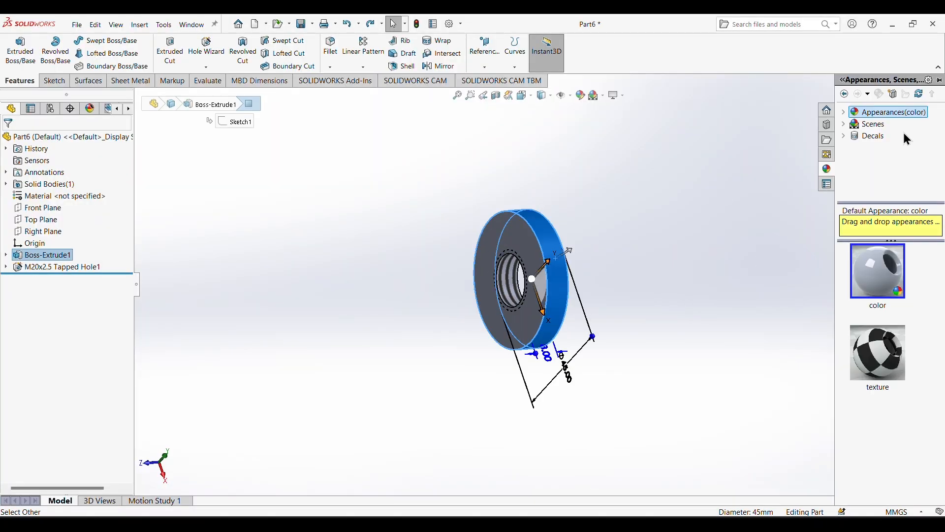
click(845, 117)
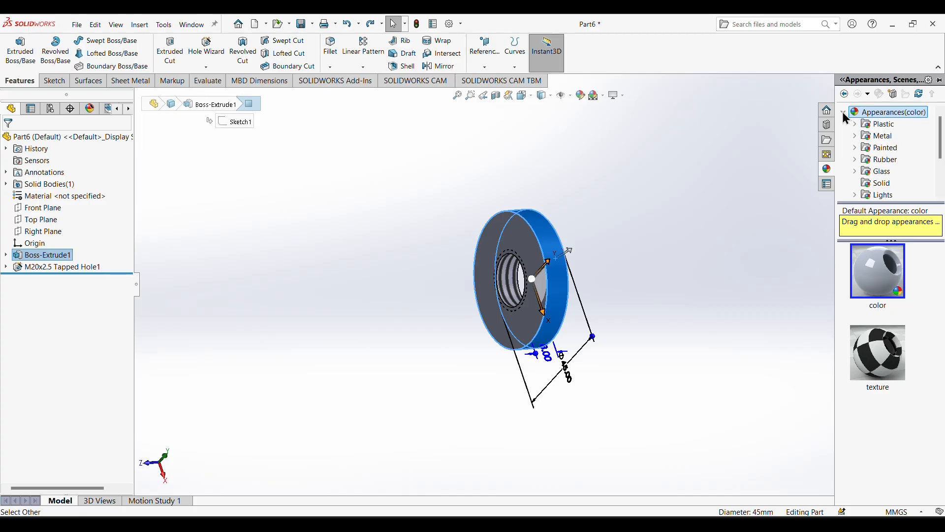
scroll(882, 166, down, 2)
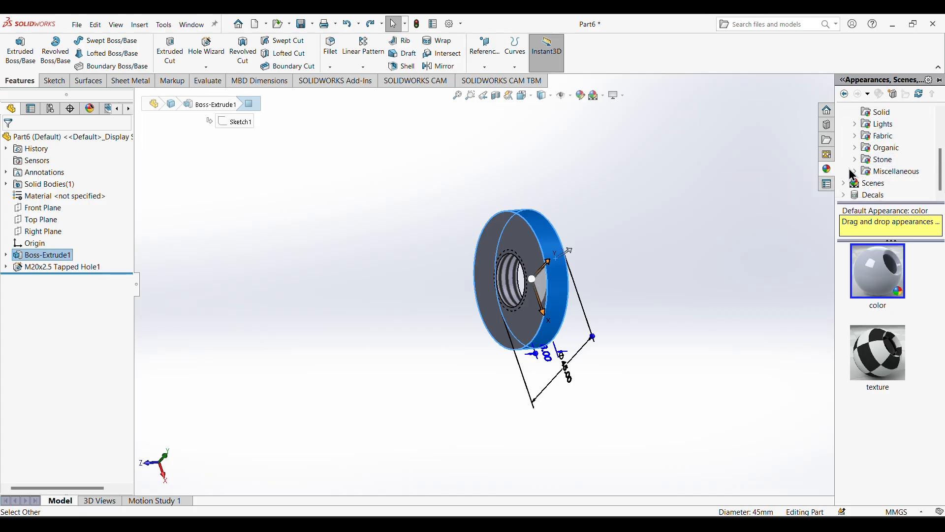
click(855, 172)
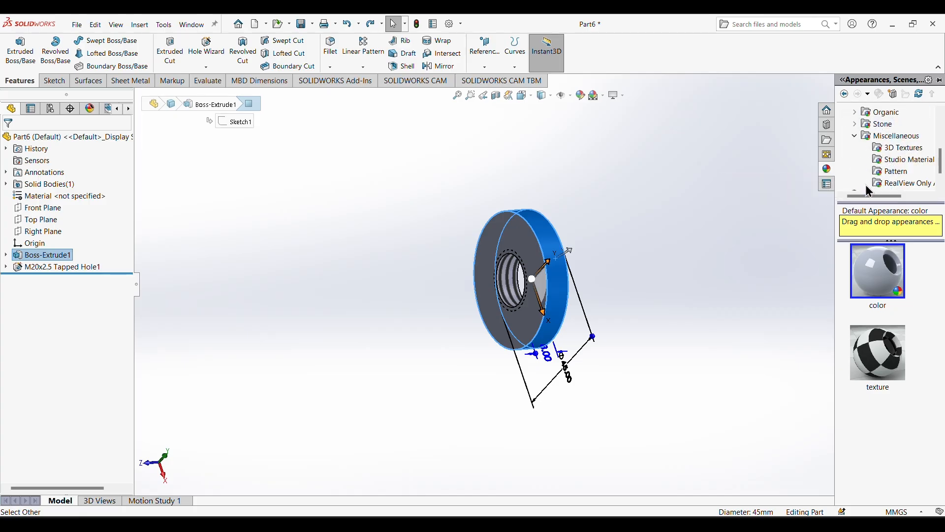
click(887, 149)
scroll(911, 312, down, 10)
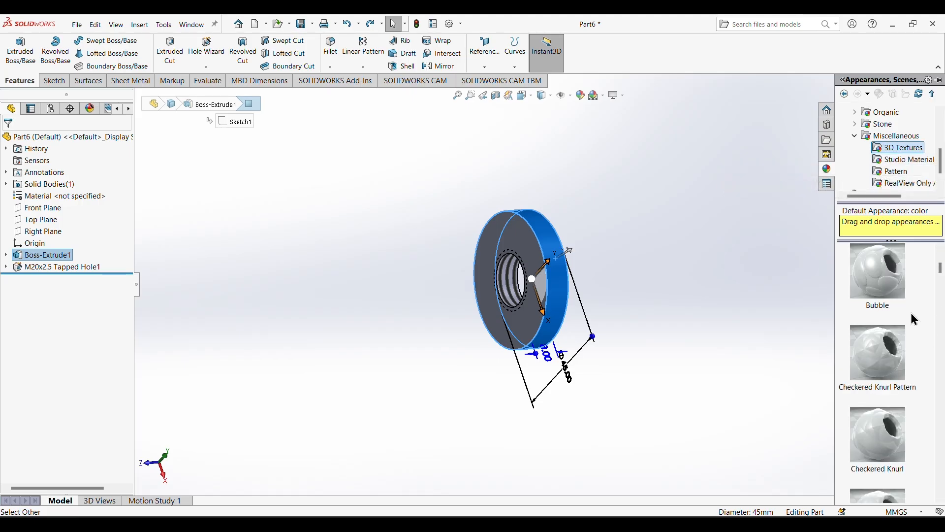
scroll(911, 312, down, 5)
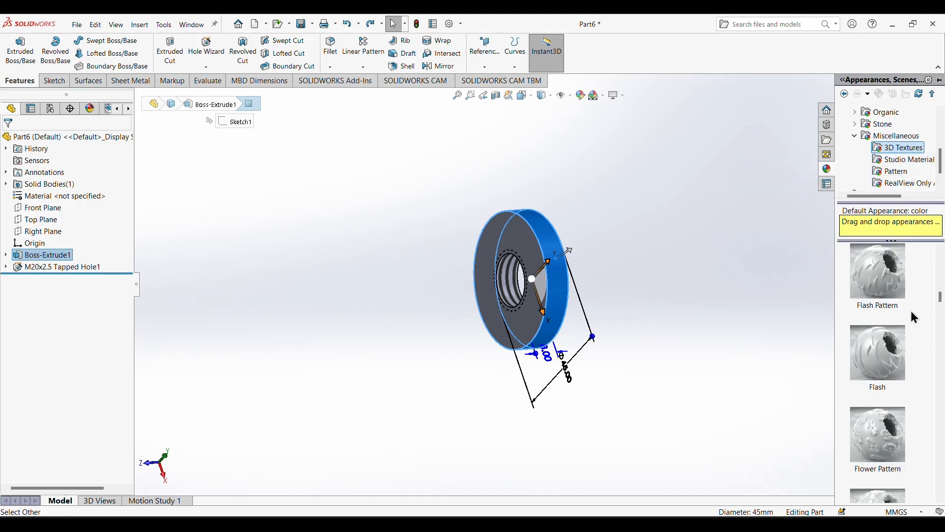
scroll(912, 312, down, 10)
scroll(910, 309, down, 8)
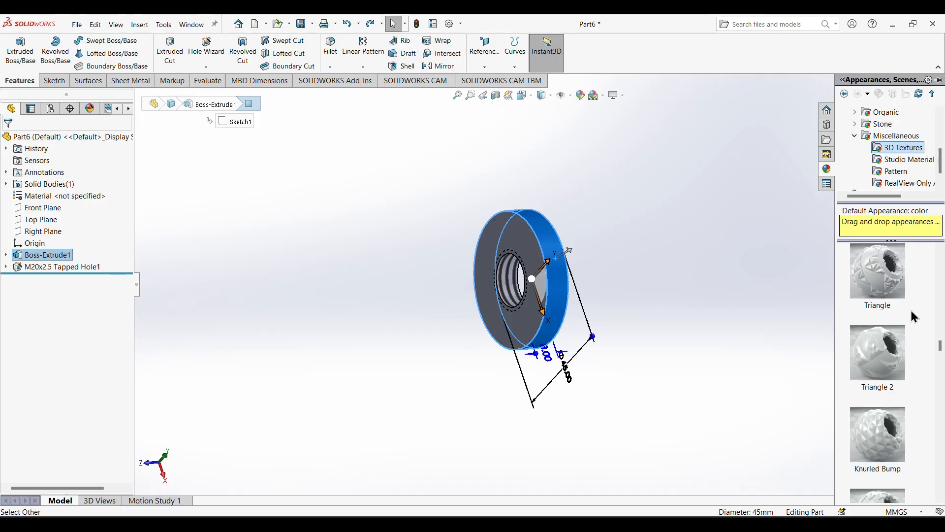
click(887, 438)
double_click(887, 436)
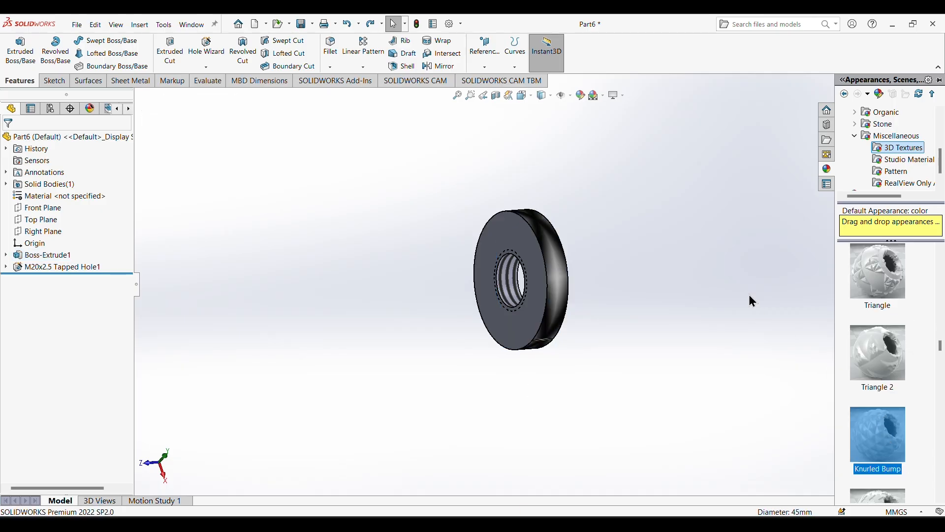
middle_drag(645, 258, 664, 299)
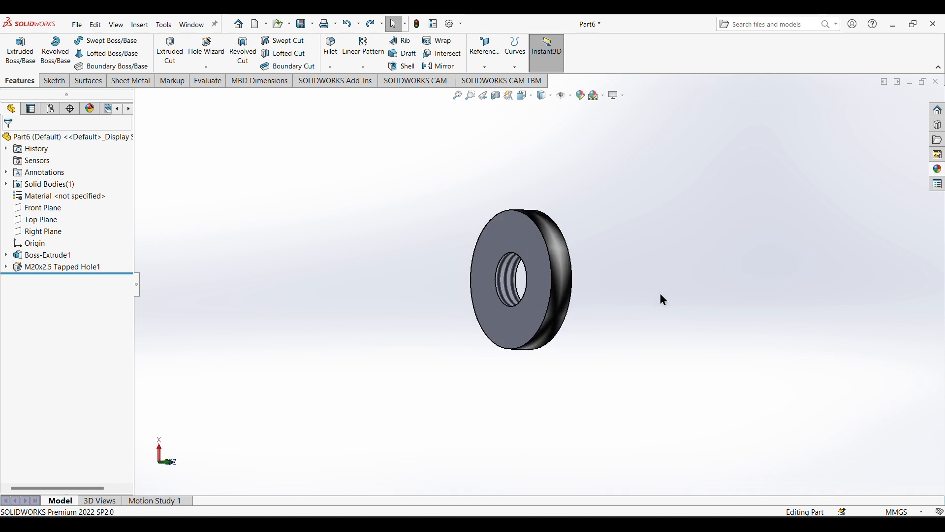
Colour the whole lock nut part light magenta from the standard swatches and accept the appearance.
click(582, 95)
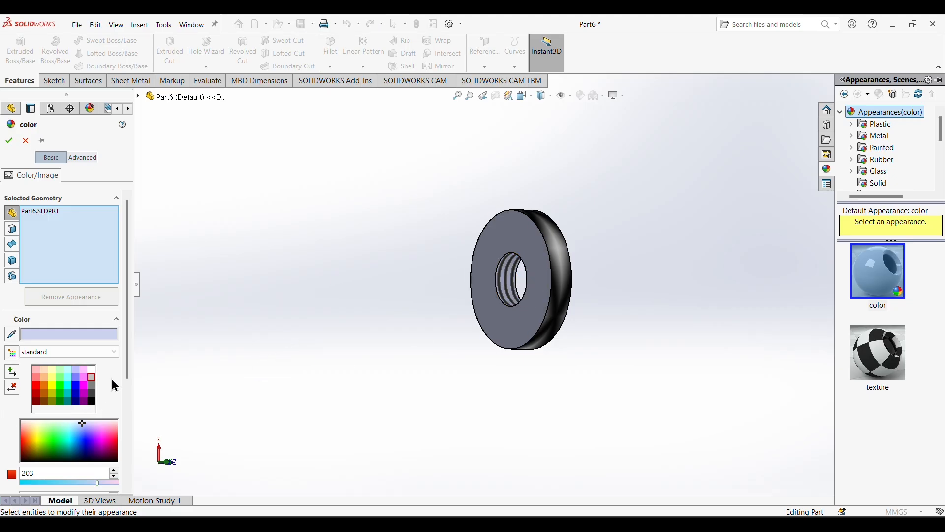
click(83, 378)
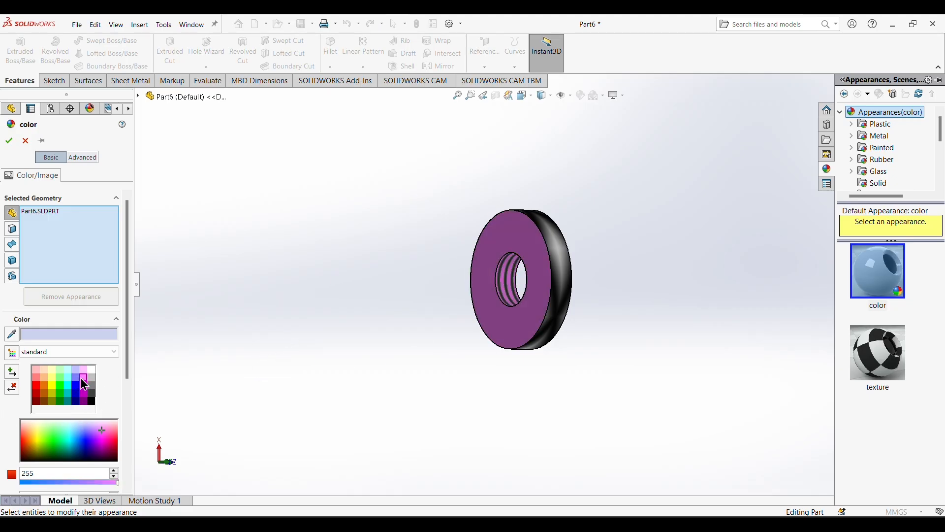
middle_drag(551, 365, 412, 319)
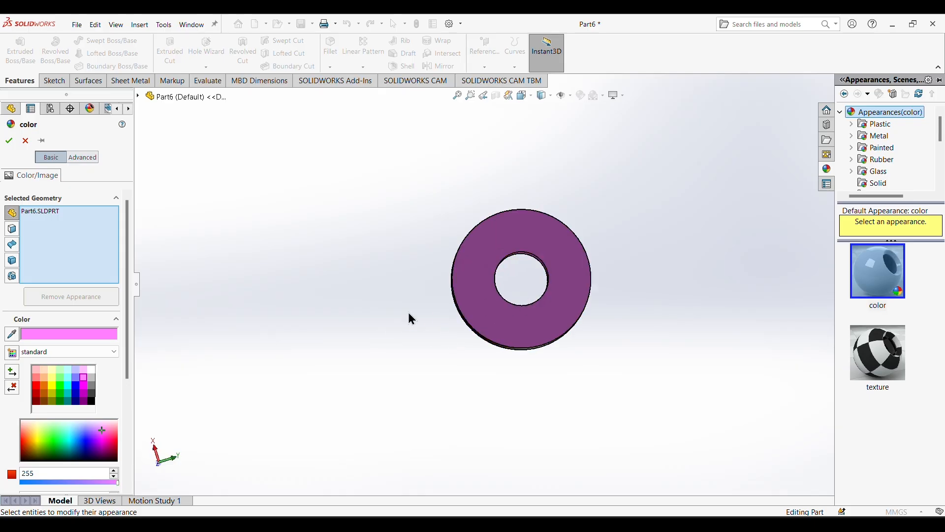
click(9, 140)
Save the lock nut in the ball bearings folder under the file name Part16.
click(78, 25)
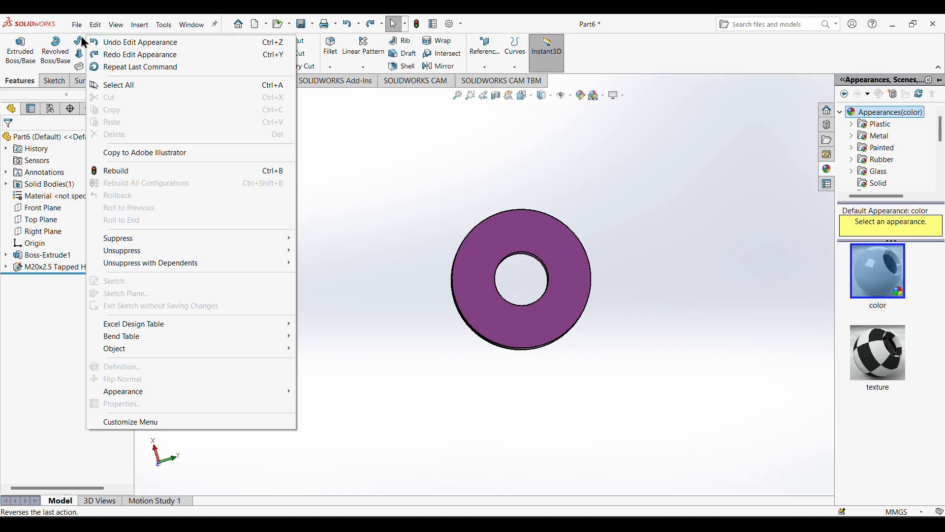
mouse_move(77, 23)
click(120, 154)
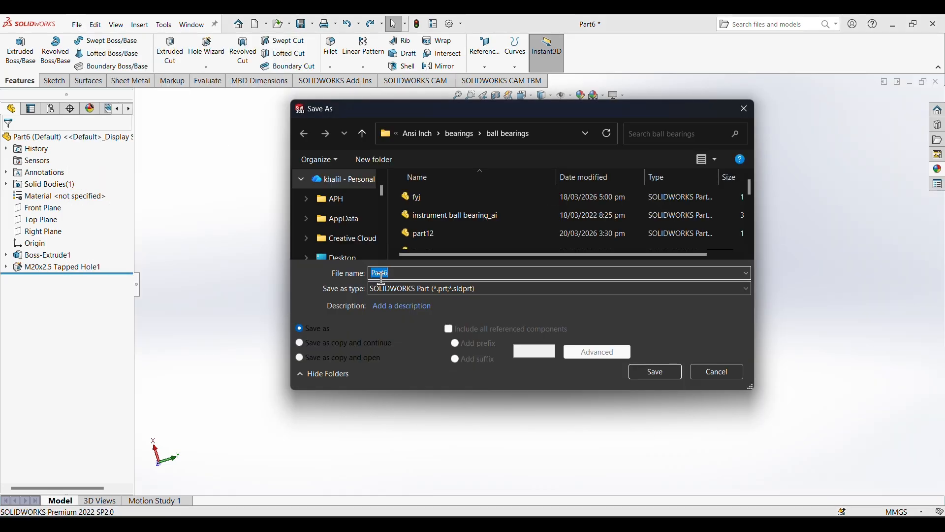
click(383, 279)
key(BackSpace)
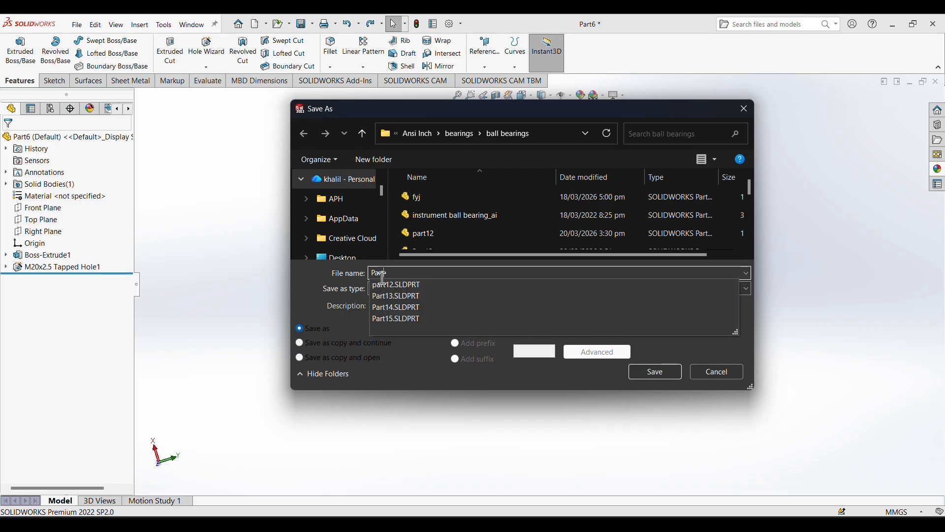
key(Return)
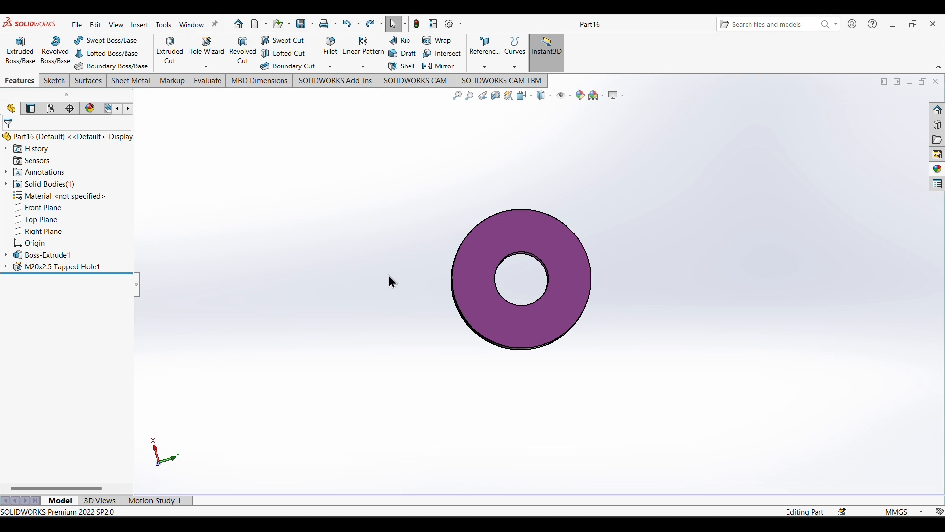
middle_drag(379, 260, 426, 313)
Check the screw's dimensions in the reference drawing and create a new part document for it.
key(alt+Tab)
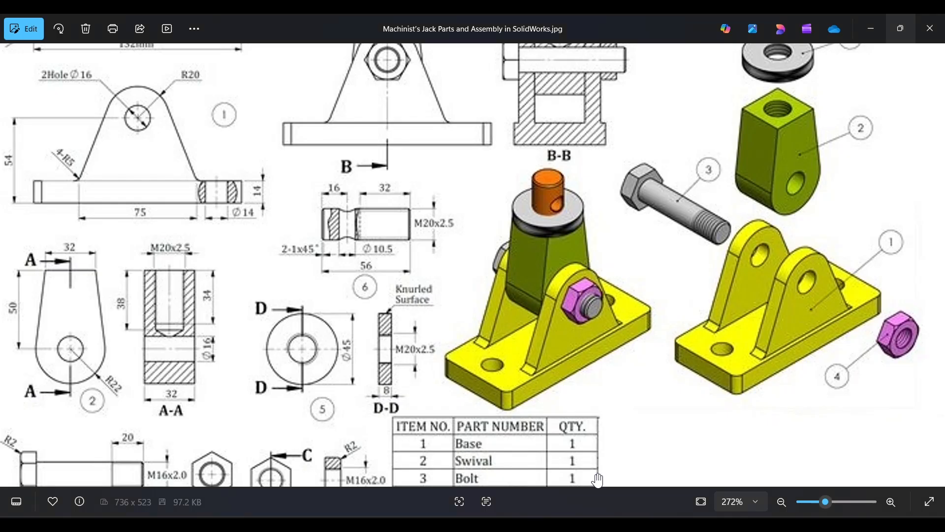
scroll(717, 240, down, 5)
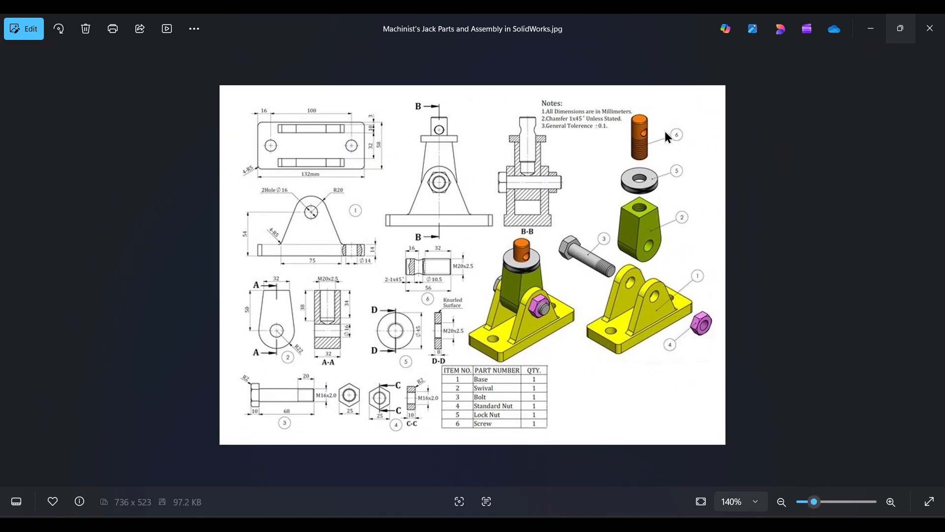
scroll(438, 264, up, 5)
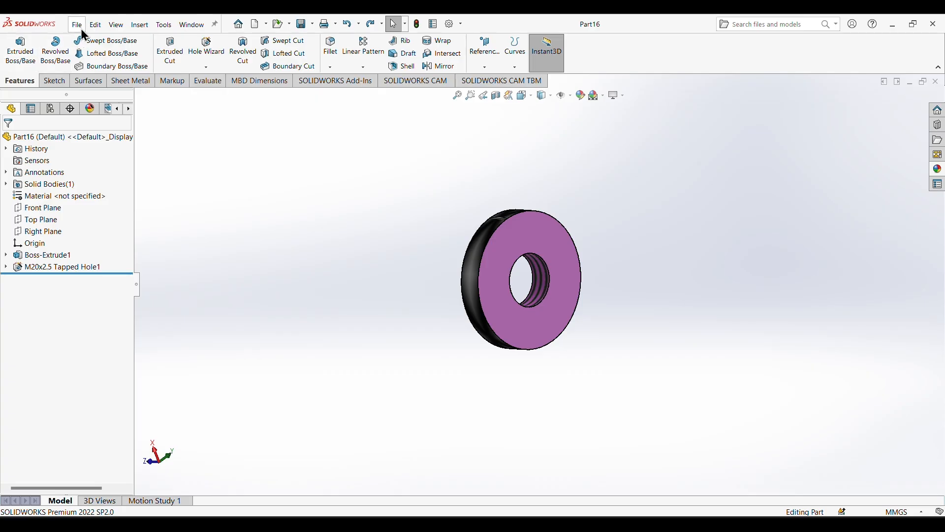
click(78, 25)
click(89, 44)
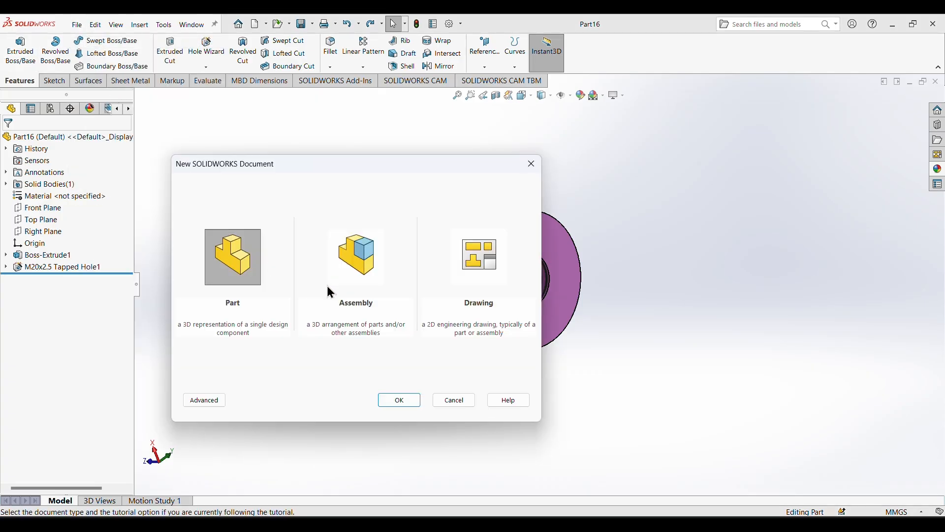
click(399, 400)
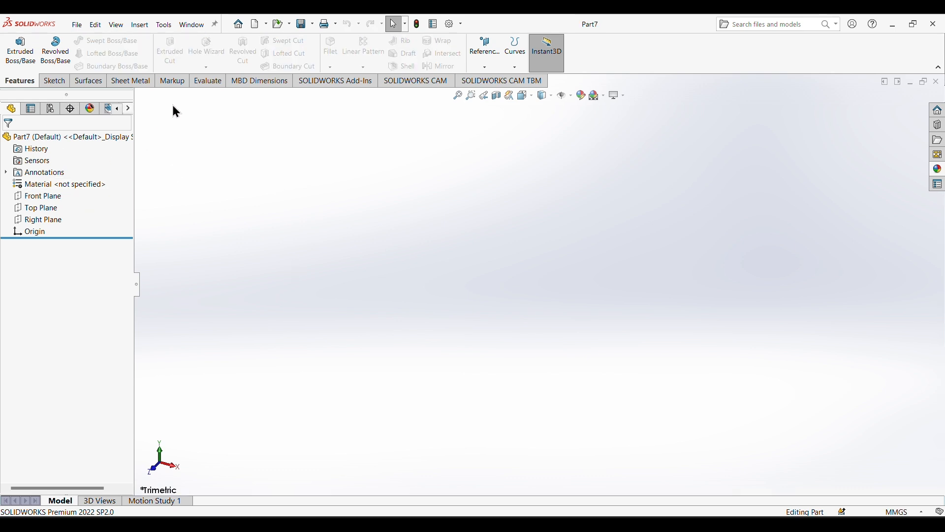
On the Front Plane, sketch a circle centred on the origin and dimension its diameter to 20 mm.
click(49, 81)
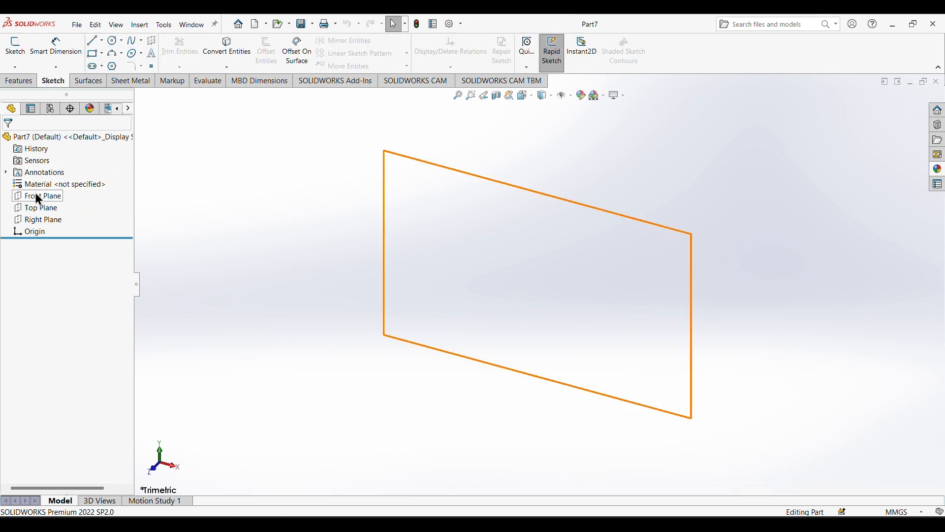
click(38, 197)
click(43, 176)
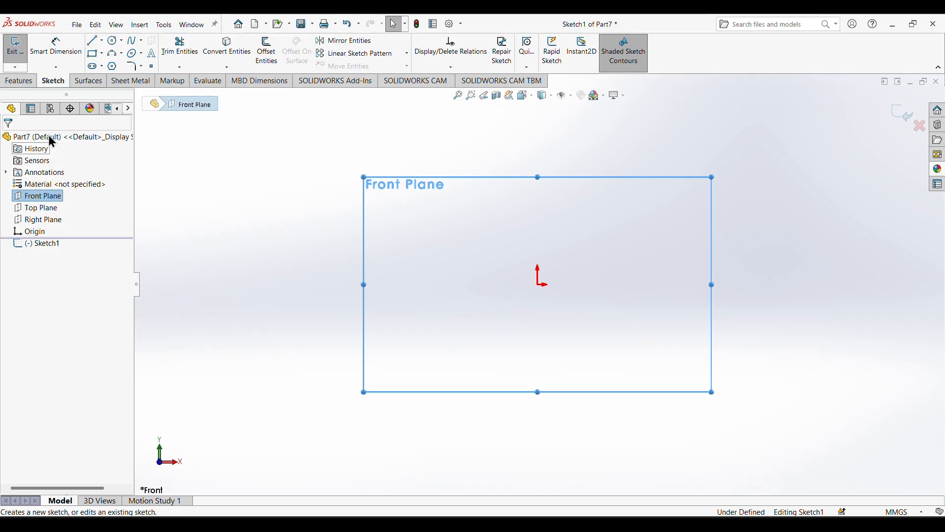
click(113, 42)
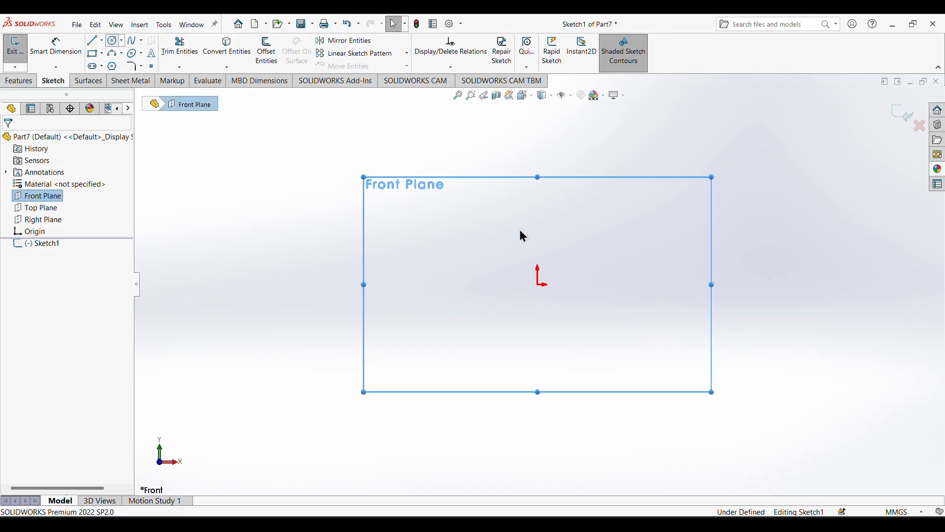
click(538, 285)
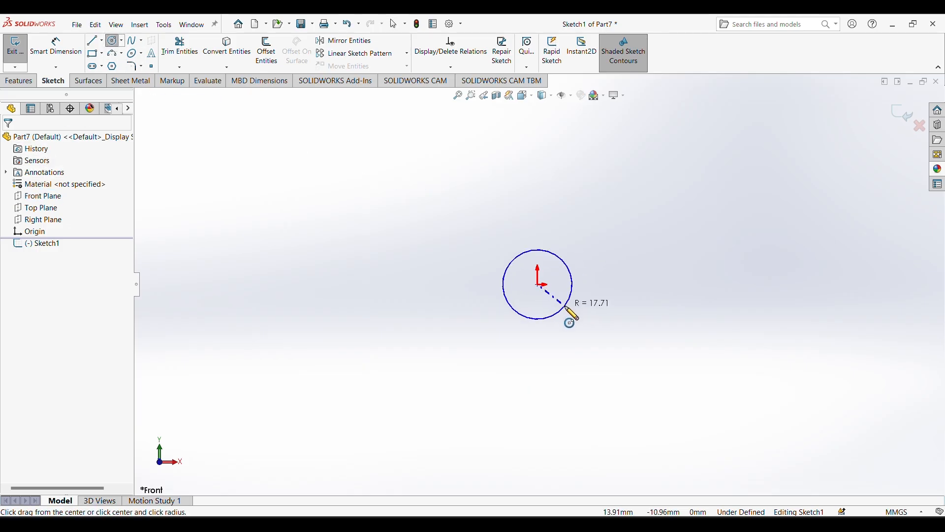
click(565, 310)
click(80, 48)
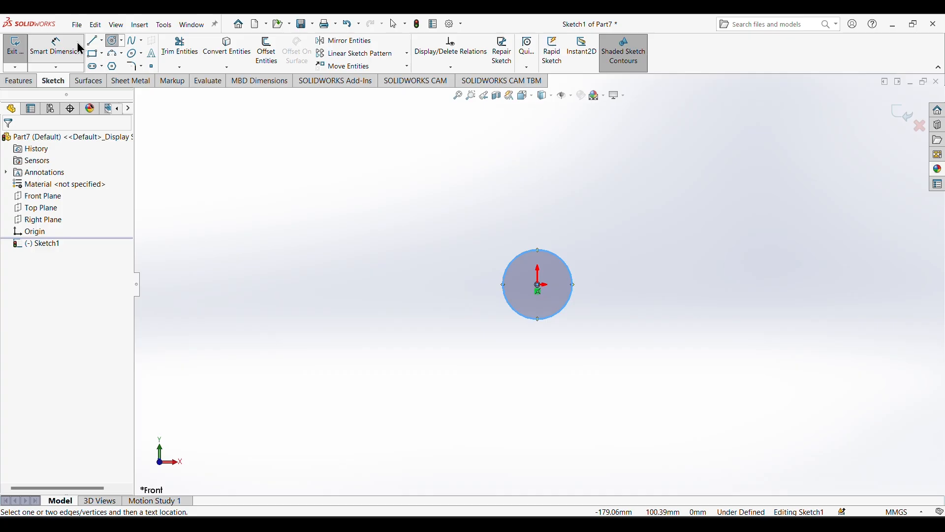
click(570, 307)
click(630, 286)
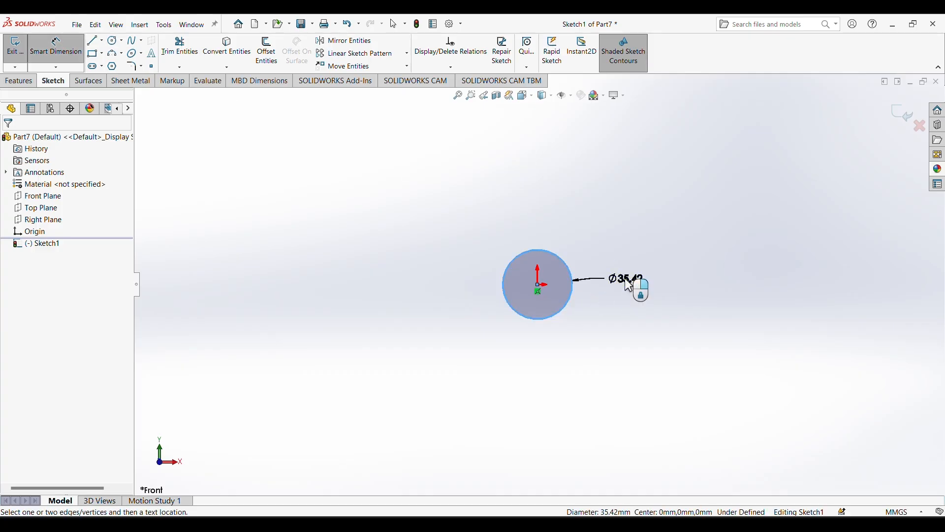
text(20)
key(Return)
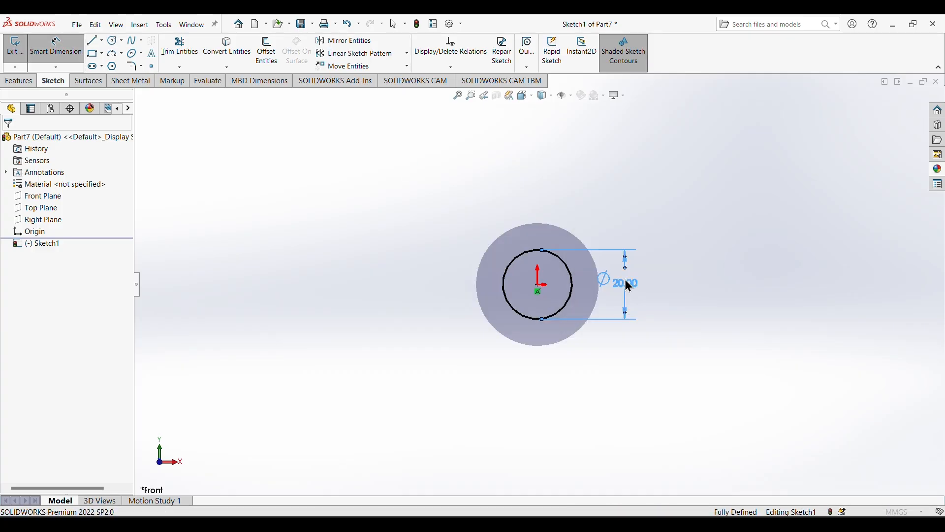
Extrude the circle as a blind boss with a depth of 56 mm.
click(18, 81)
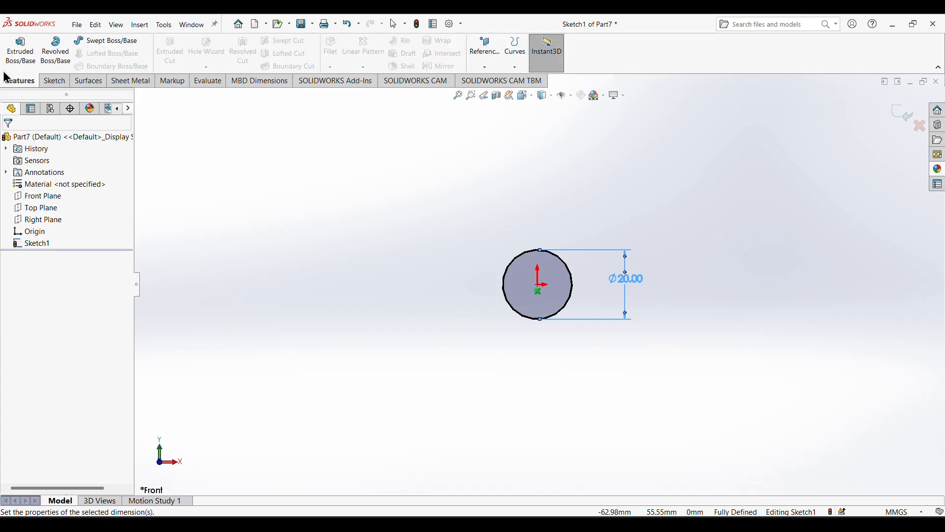
click(21, 51)
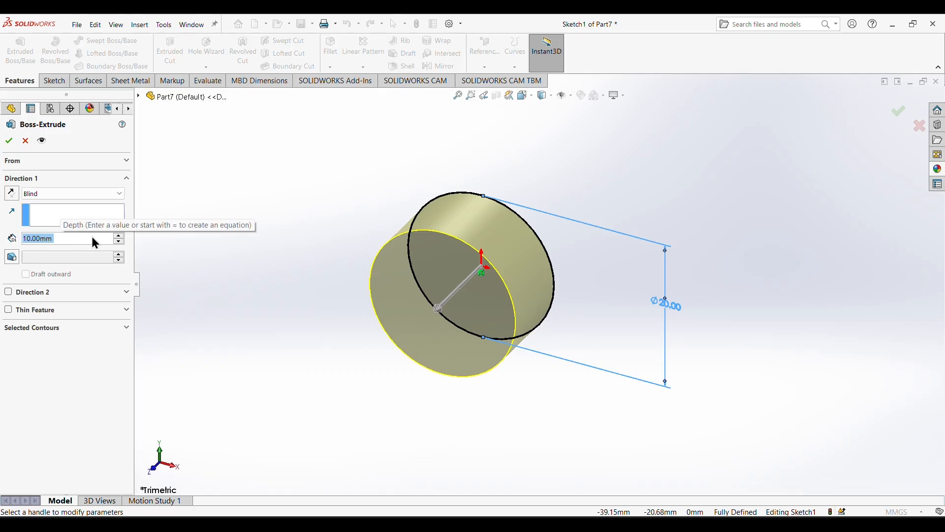
text(56)
key(Return)
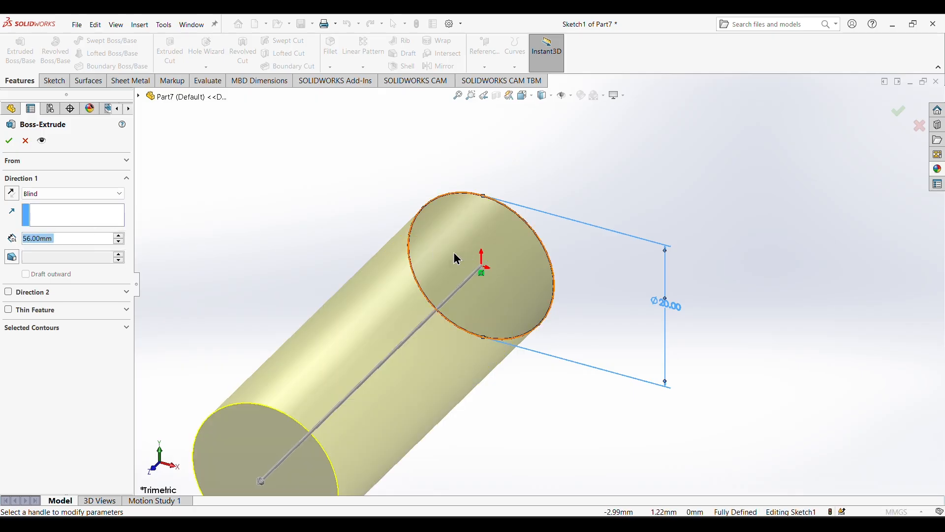
click(9, 141)
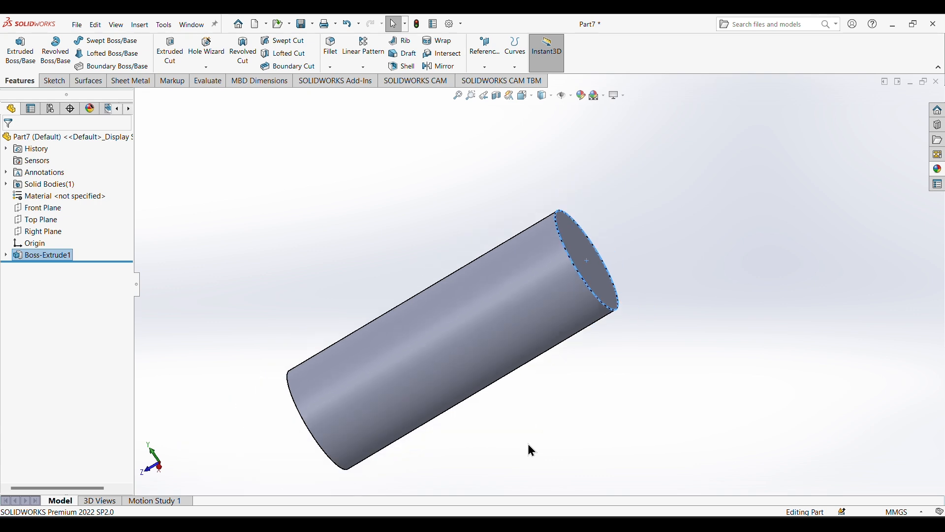
On the Top Plane, sketch a circle about 12 mm in diameter on the cylinder's centreline, about 14.5 mm from the origin.
middle_drag(329, 279, 460, 236)
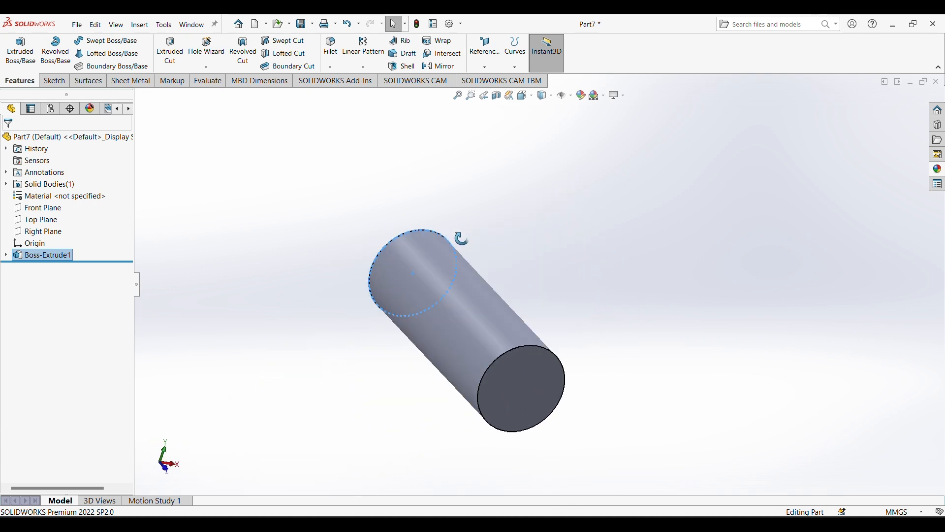
click(42, 222)
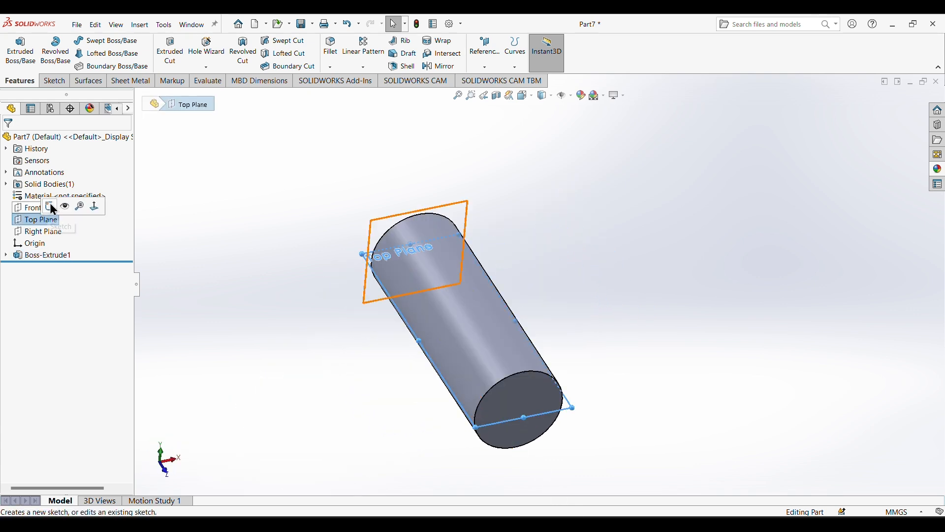
click(49, 202)
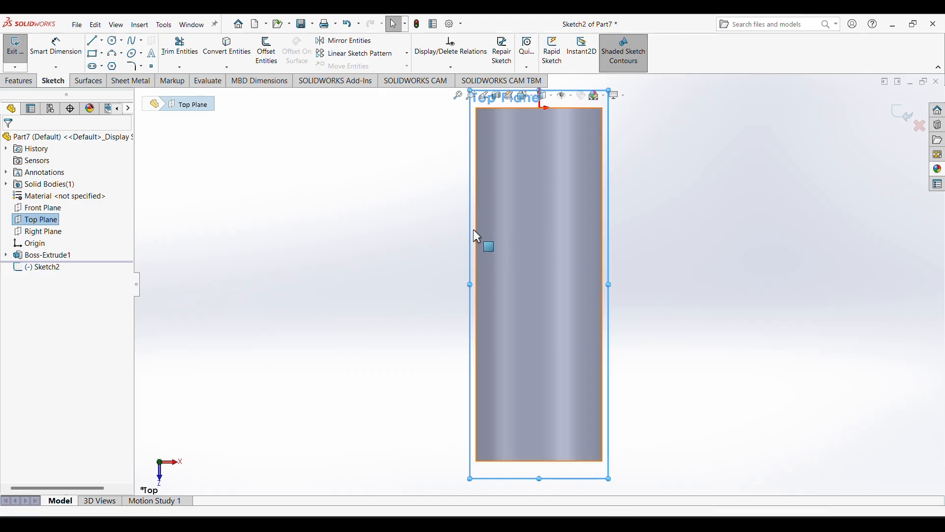
click(115, 41)
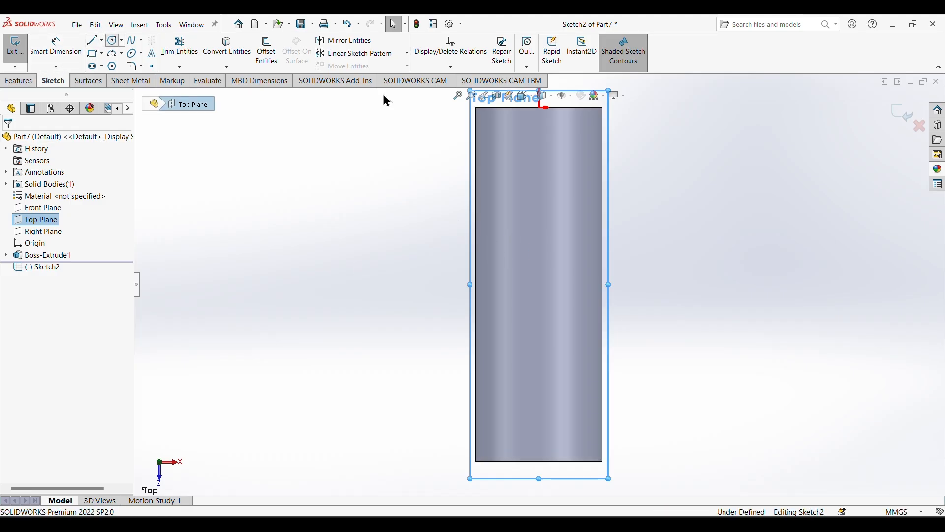
click(540, 200)
click(576, 230)
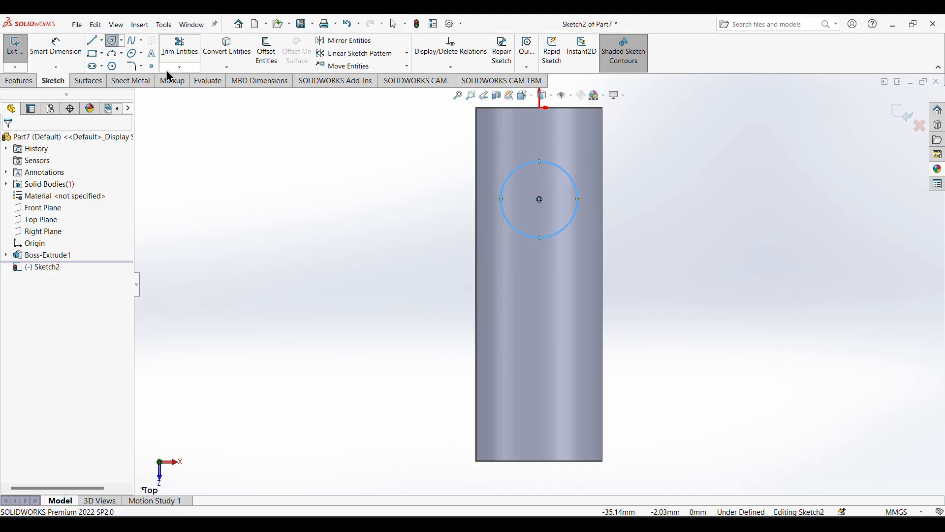
Dimension the circle's diameter to 10.5 mm and its centre's distance from the origin to 16 mm.
click(56, 45)
click(578, 198)
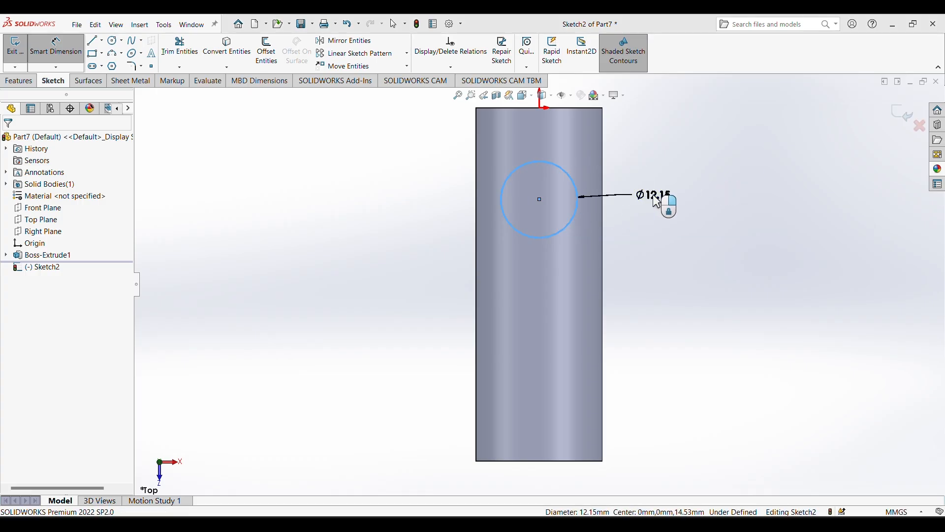
click(657, 201)
key(Return)
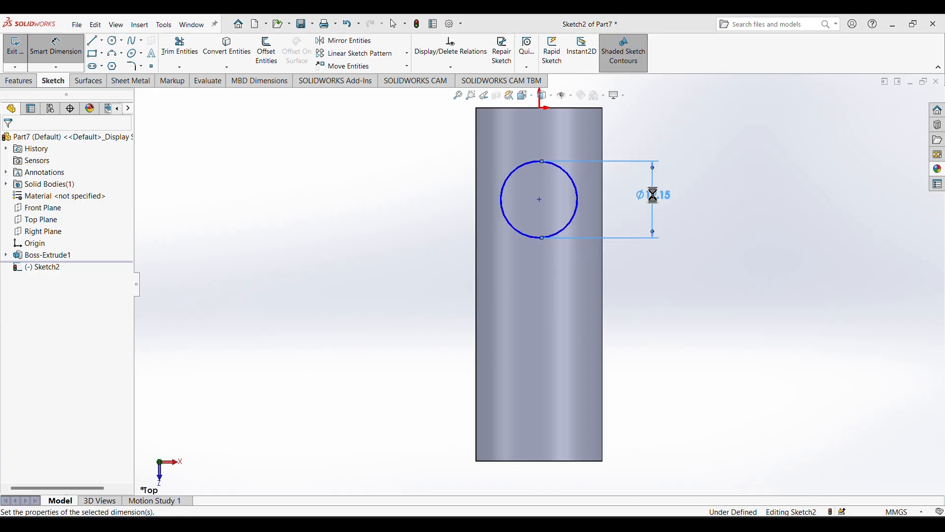
click(540, 200)
click(540, 107)
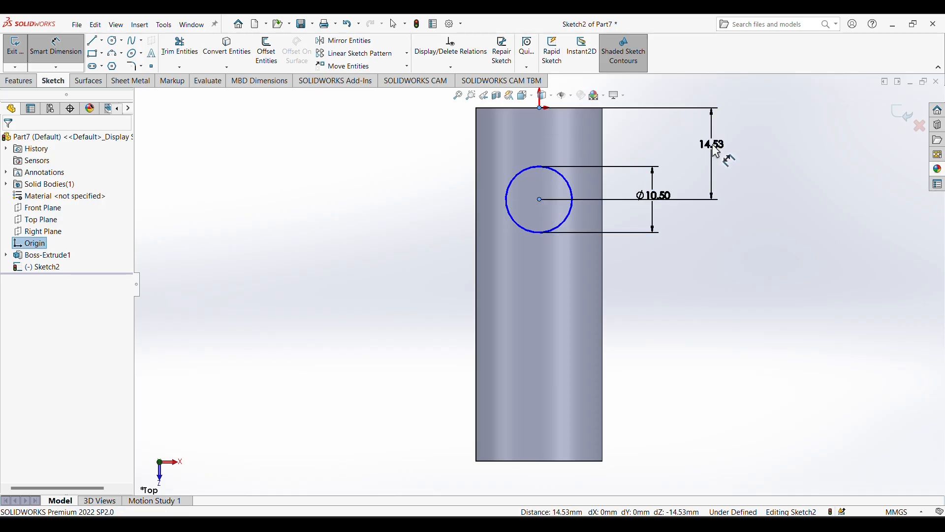
click(713, 144)
text(16)
key(Return)
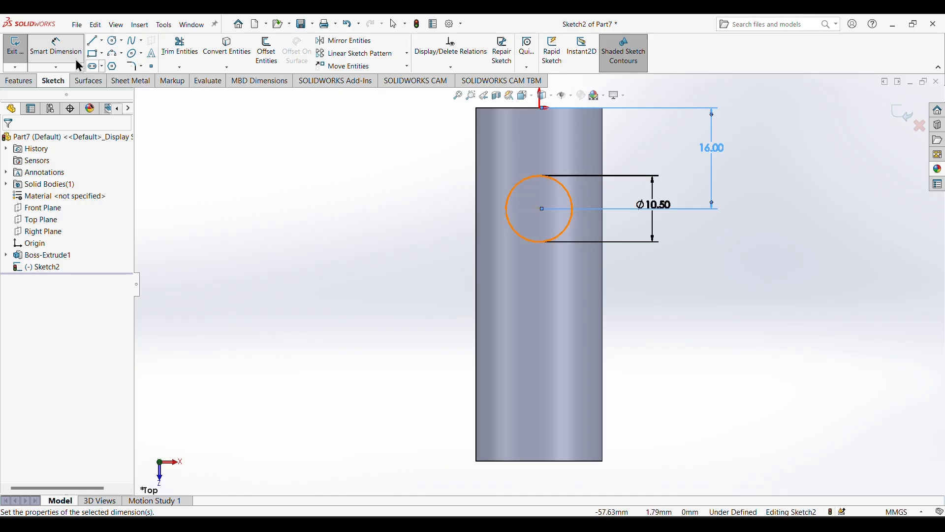
Cut the circle through the cylinder in both directions using an Extruded Cut with the Through All - Both end condition.
click(22, 81)
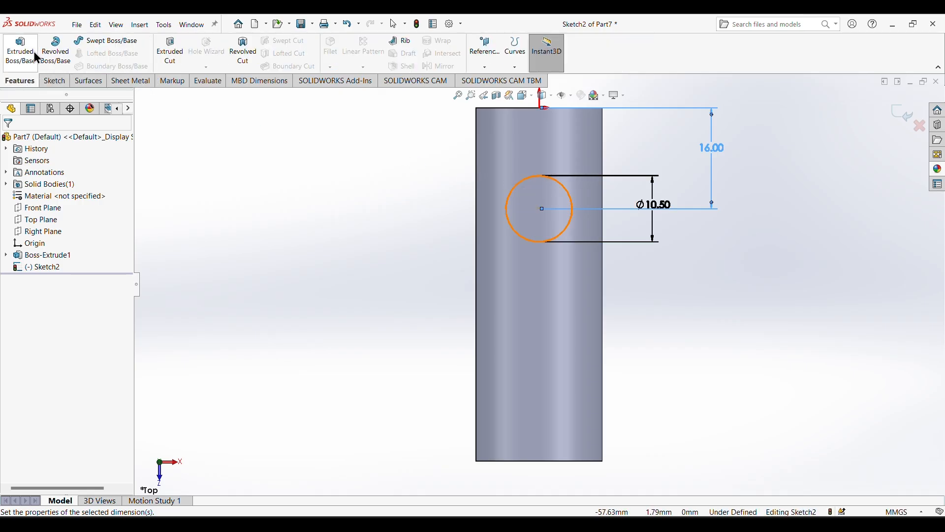
click(169, 49)
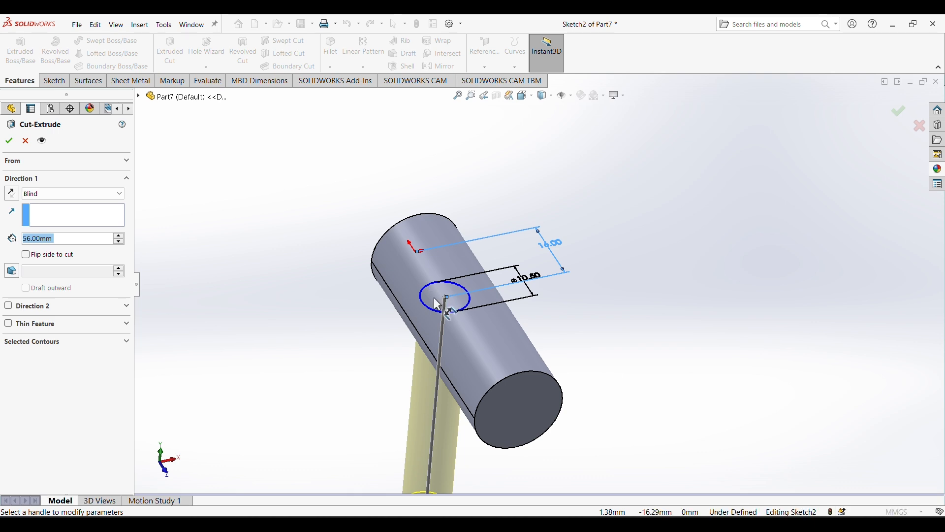
middle_drag(289, 328, 345, 276)
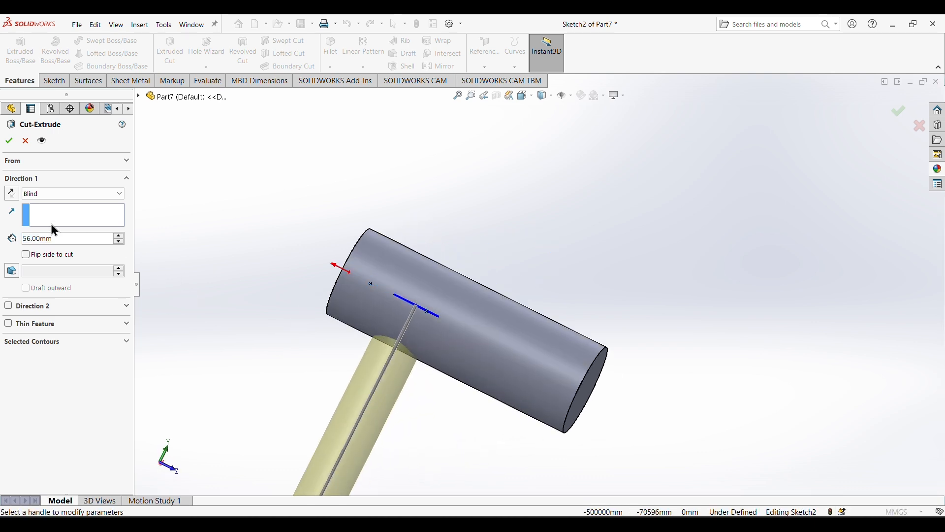
click(122, 195)
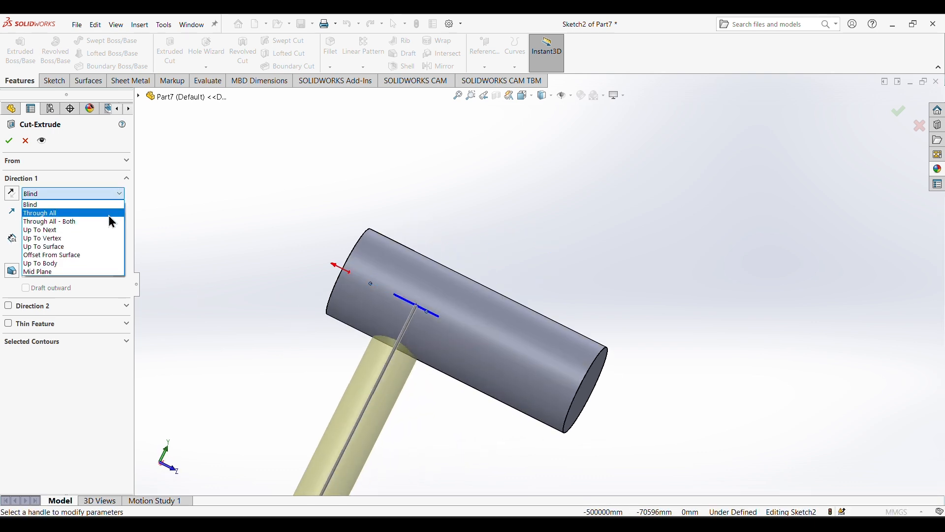
click(70, 222)
click(9, 141)
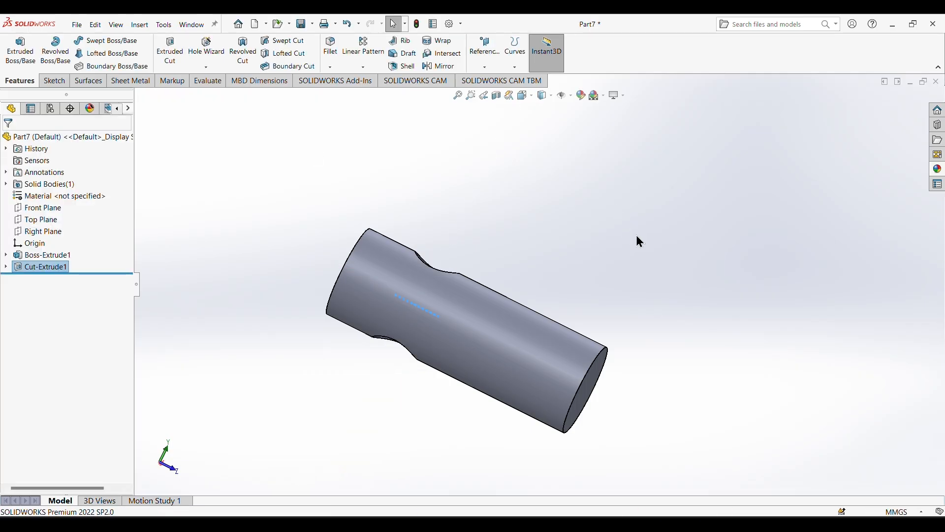
Start a cosmetic thread on the circular edge at the cylinder end farther from the cross hole.
middle_drag(637, 238, 631, 339)
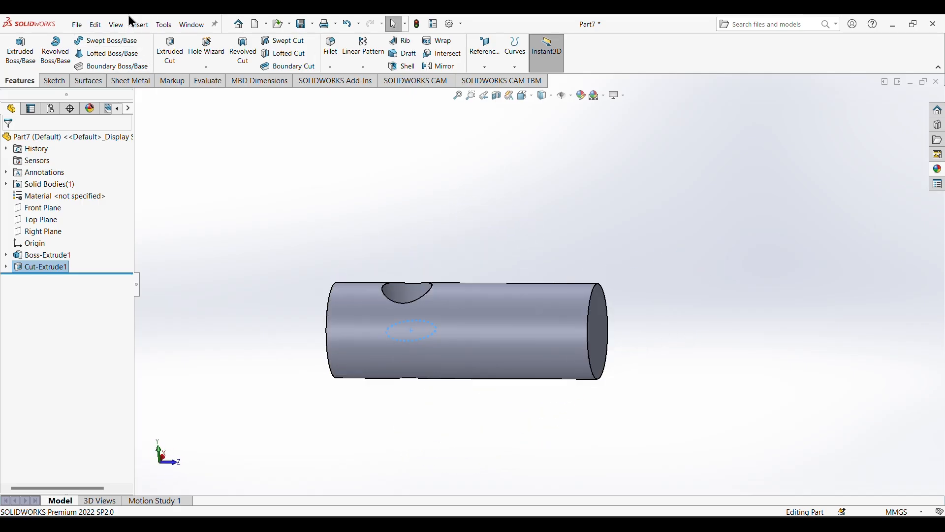
click(139, 25)
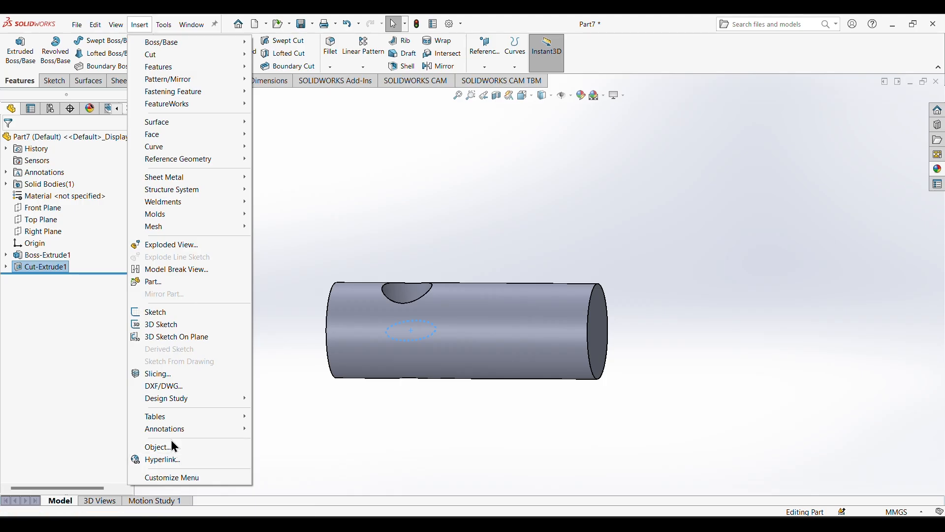
mouse_move(170, 433)
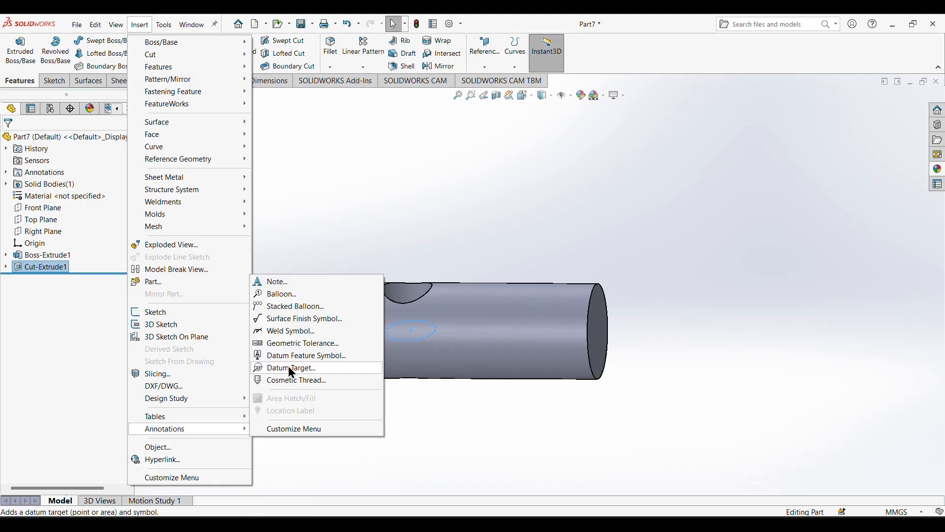
click(313, 380)
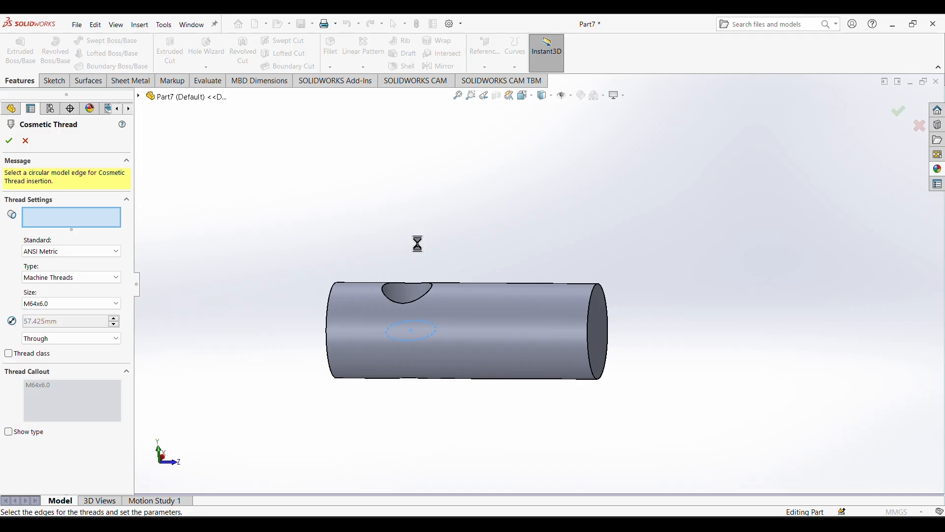
click(589, 305)
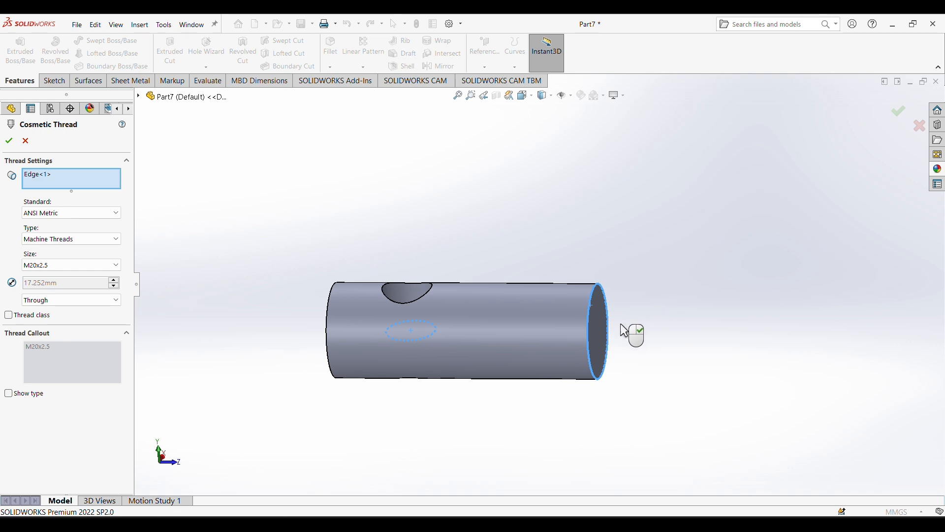
middle_drag(694, 316, 480, 331)
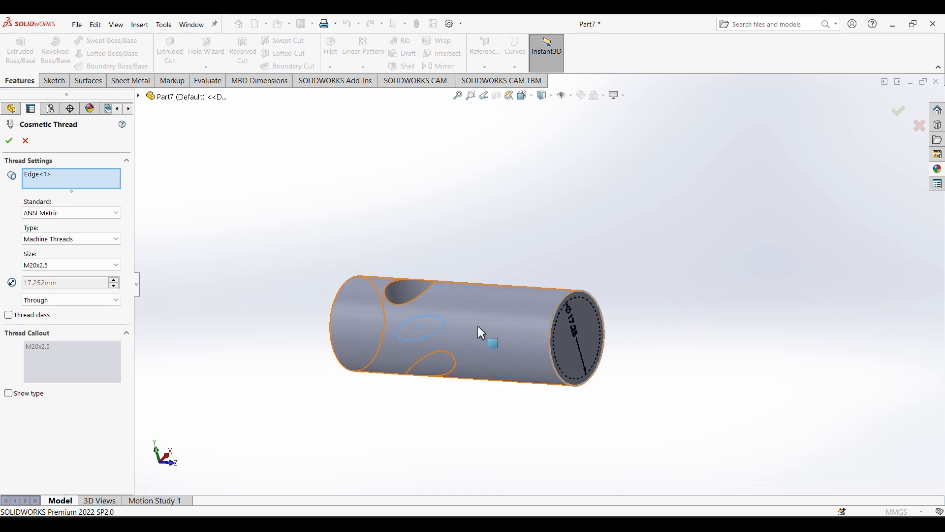
middle_drag(487, 256, 556, 251)
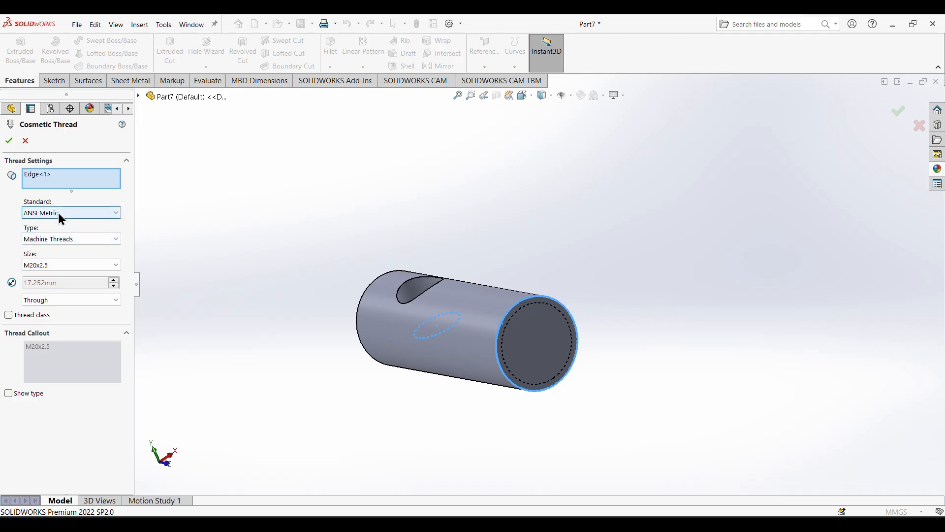
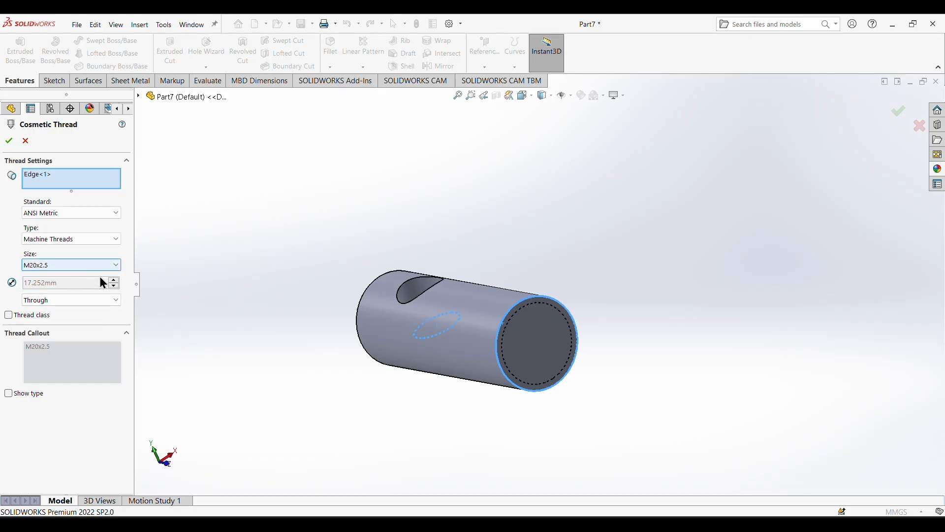
Set the M20x2.5 cosmetic thread to a Blind depth of 32 mm and apply it.
click(111, 300)
click(74, 310)
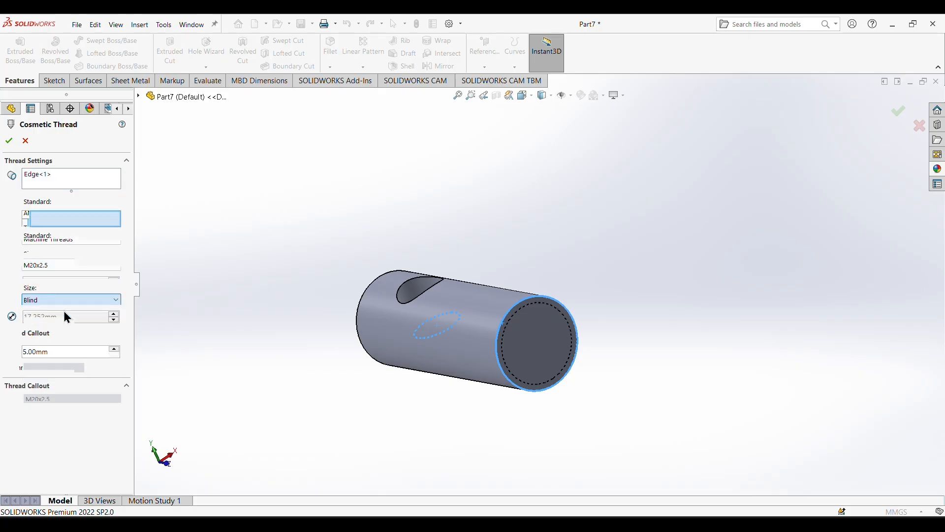
drag(98, 352, 14, 365)
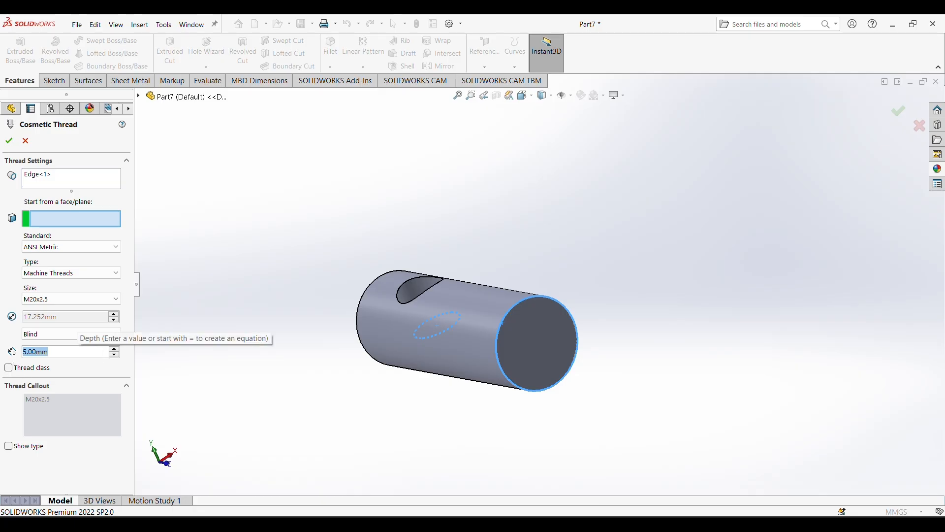
text(32)
key(Return)
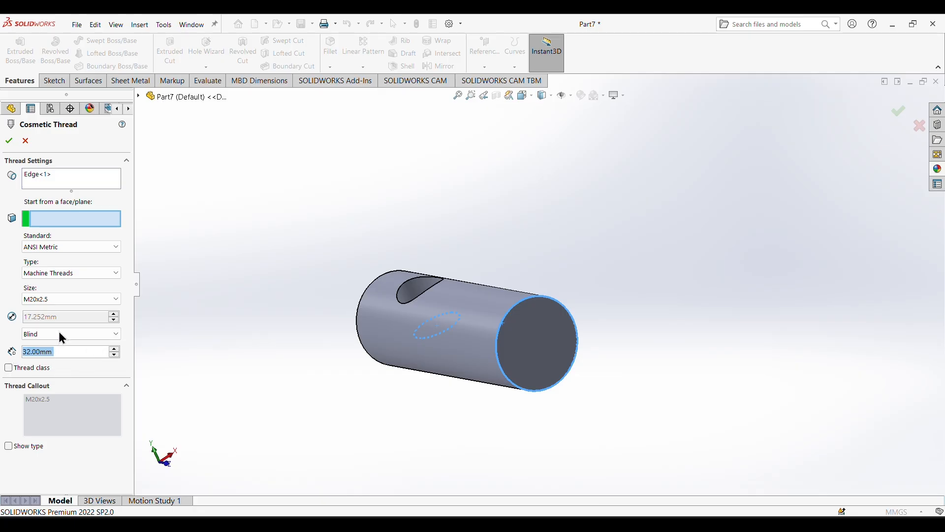
click(9, 140)
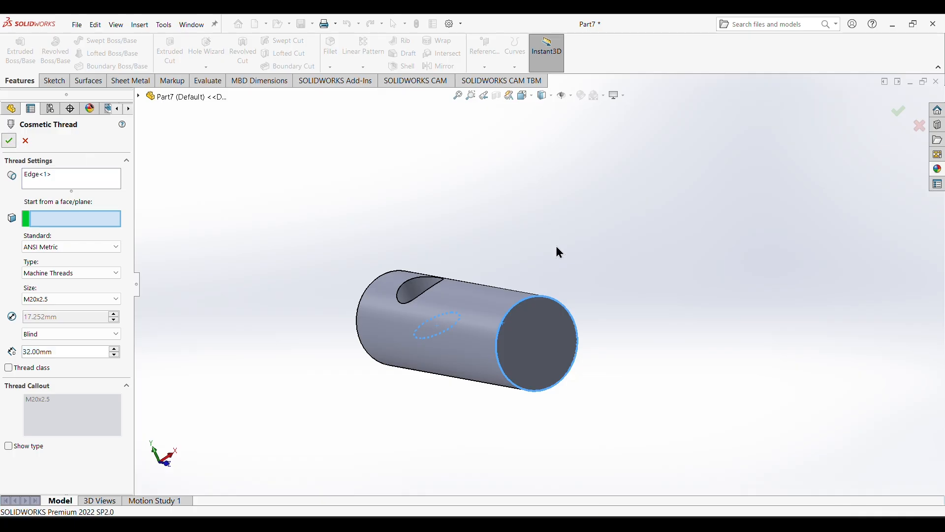
Turn on the shaded display of cosmetic threads in the document's detailing properties.
middle_drag(610, 357, 644, 435)
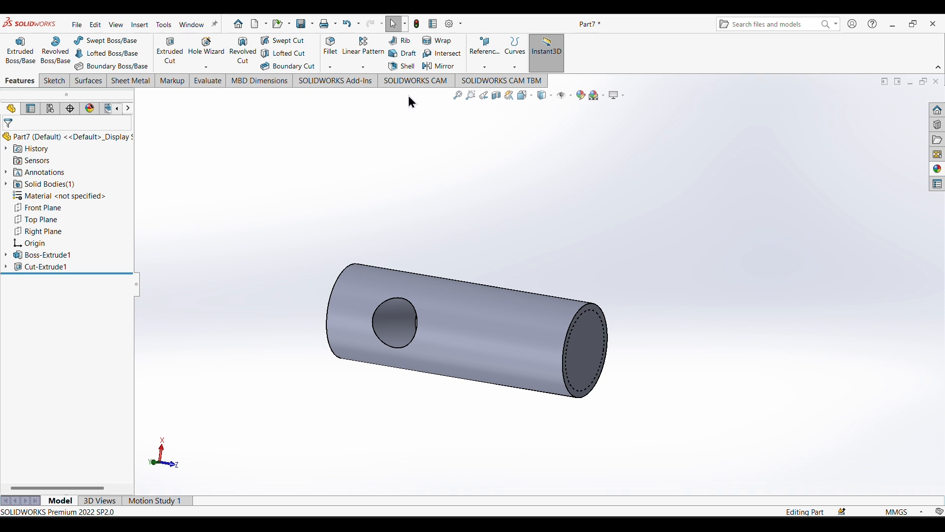
click(449, 24)
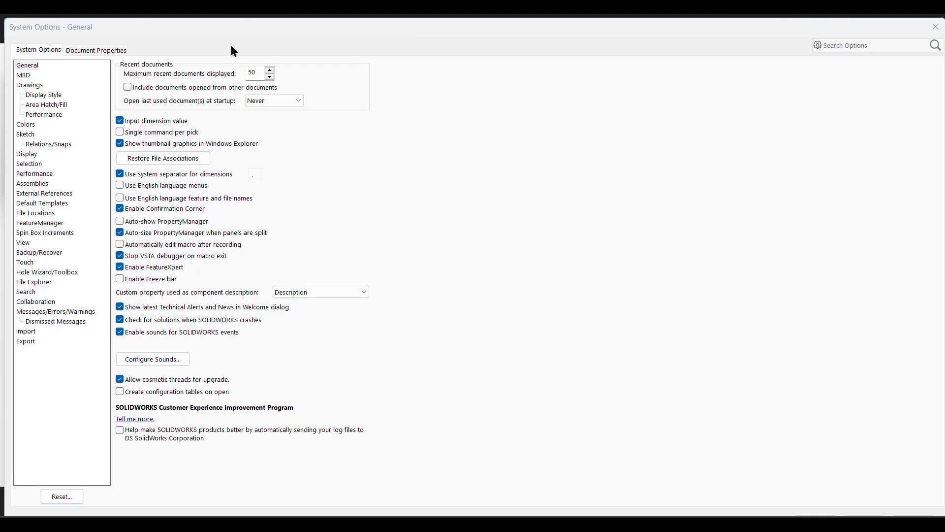
click(82, 51)
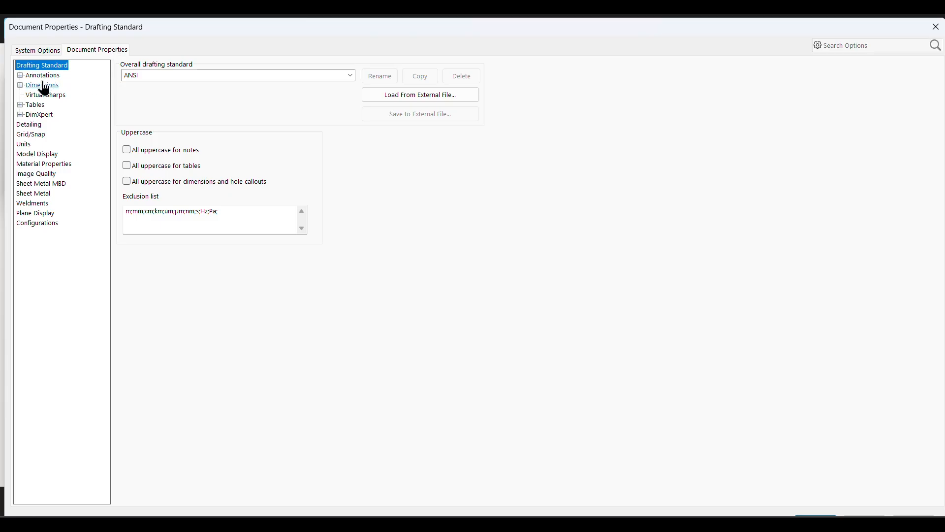
click(33, 125)
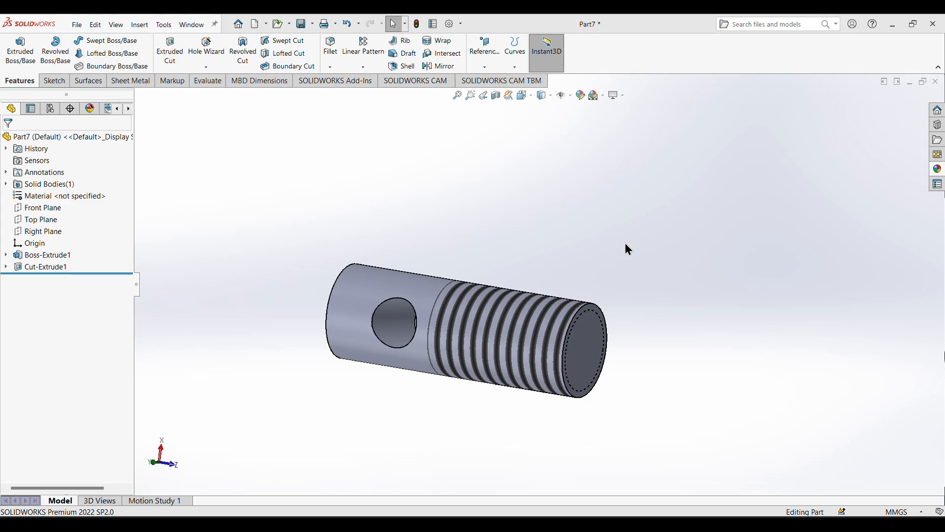
Chamfer the circular edges at both ends of the screw with a 1 mm distance at 45 degrees.
middle_drag(626, 249, 648, 249)
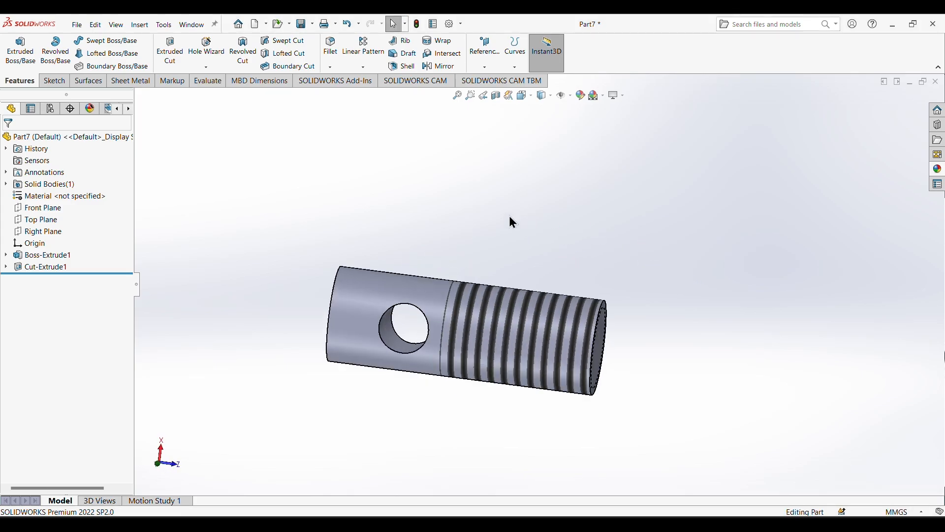
middle_drag(508, 220, 391, 211)
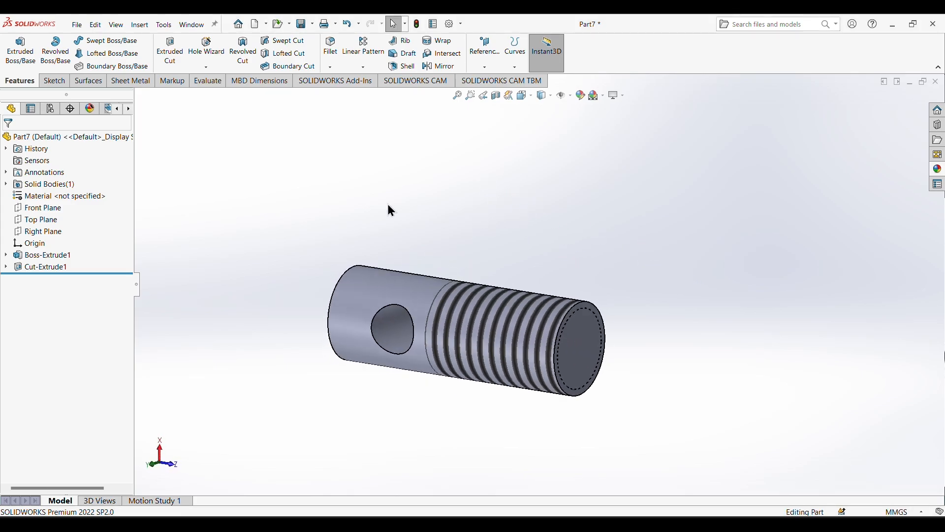
middle_drag(307, 241, 342, 253)
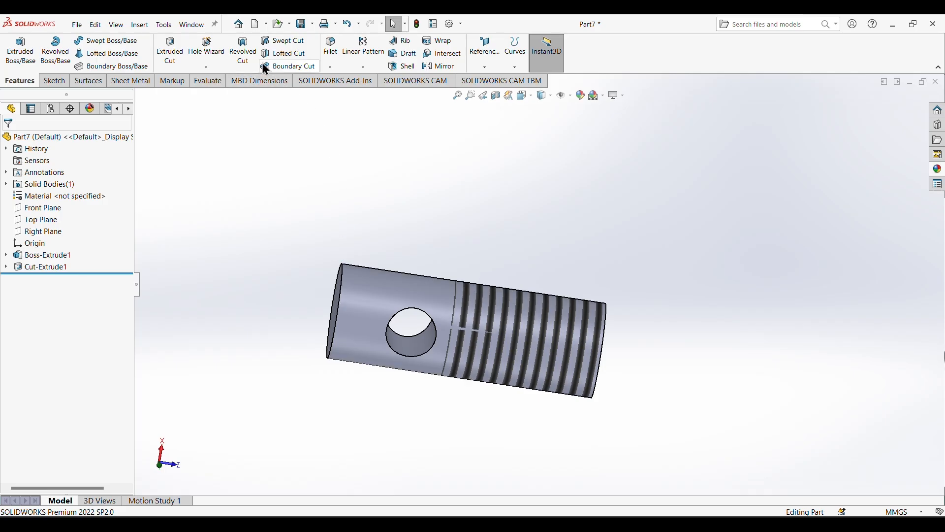
click(331, 67)
click(338, 91)
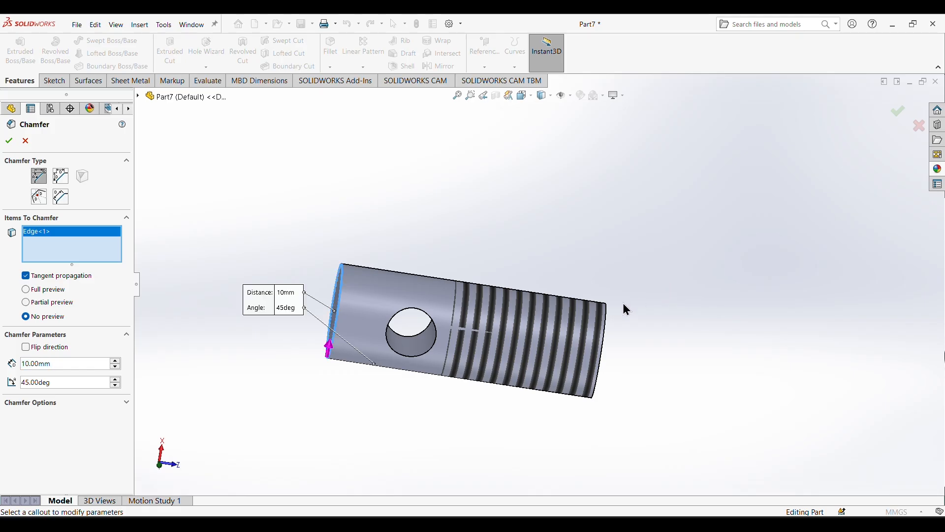
middle_drag(623, 303, 604, 303)
click(603, 304)
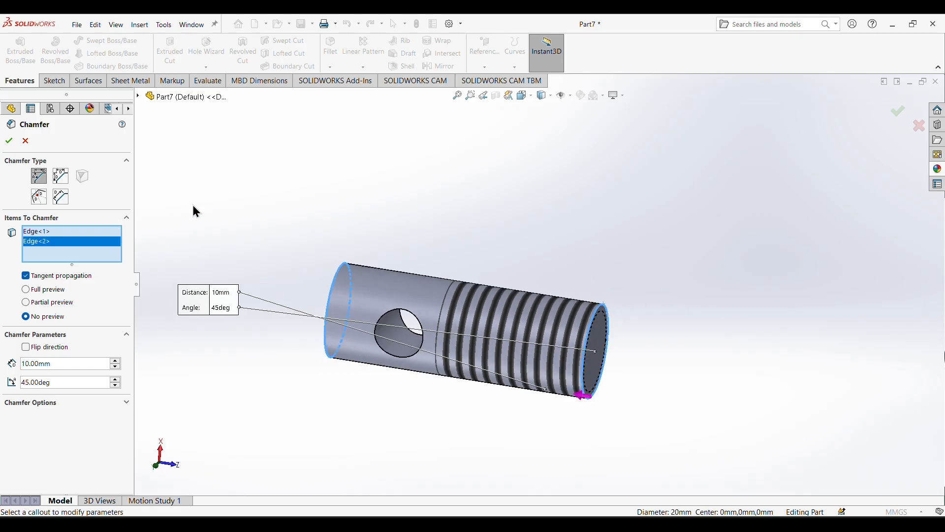
click(60, 365)
text(1)
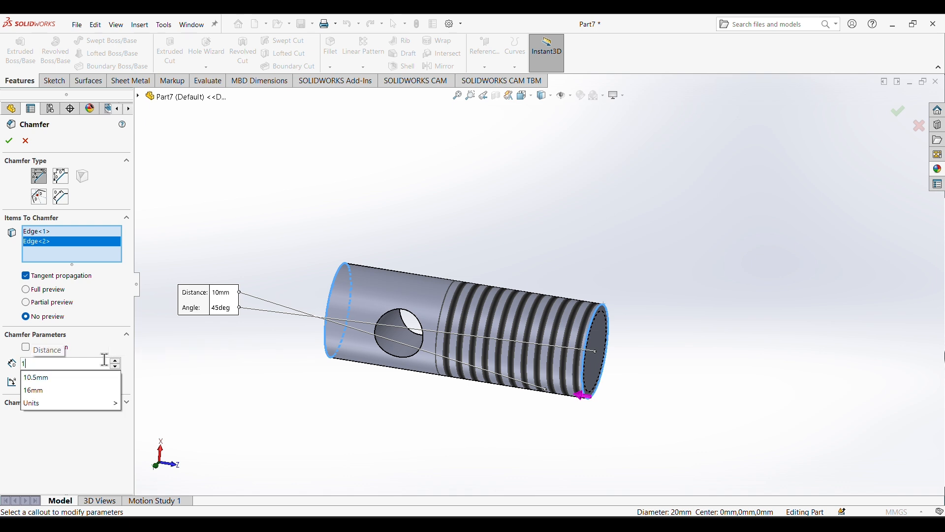
mouse_move(82, 402)
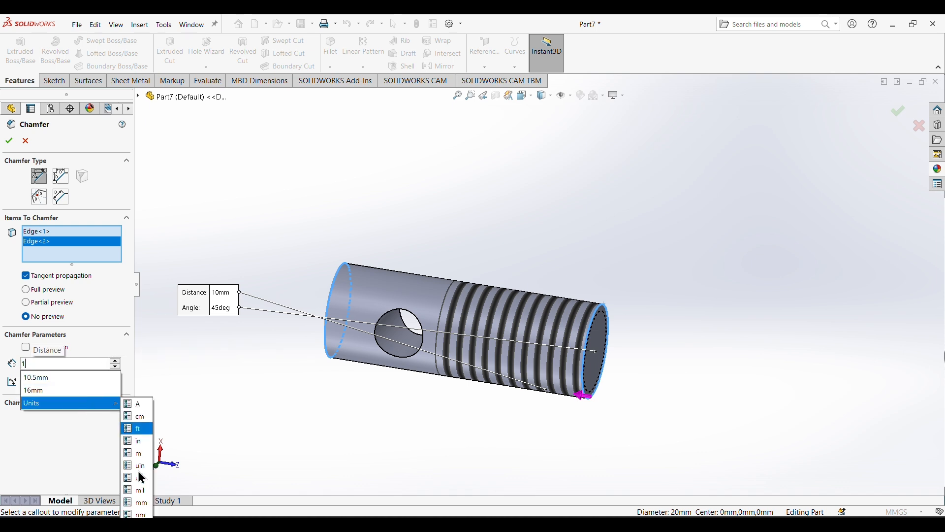
click(134, 500)
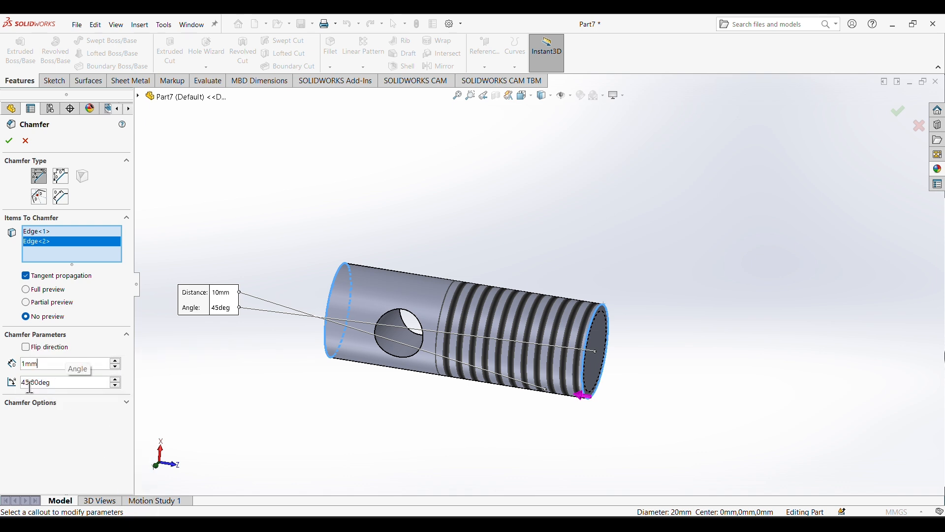
click(9, 143)
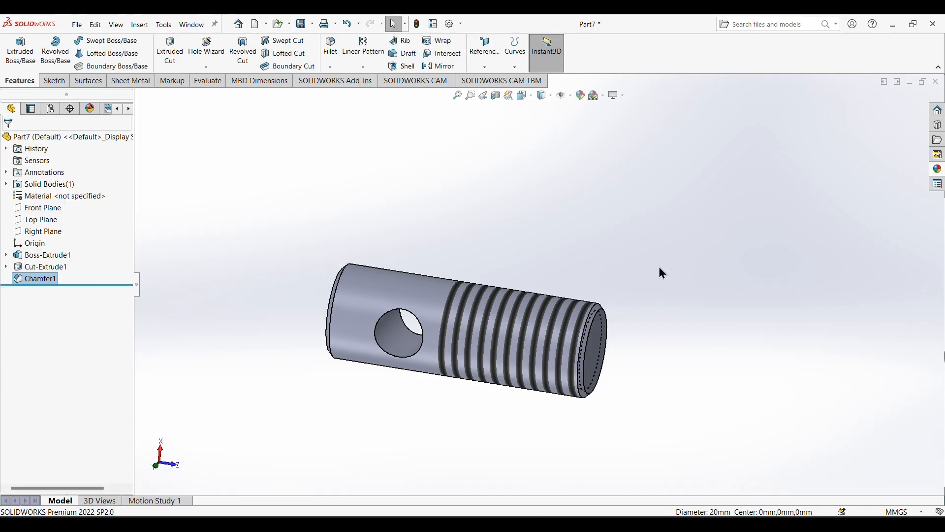
Apply a cyan color from the standard swatches to the screw's chamfer, boss extrude and cut extrude features.
middle_drag(648, 257, 630, 329)
click(581, 95)
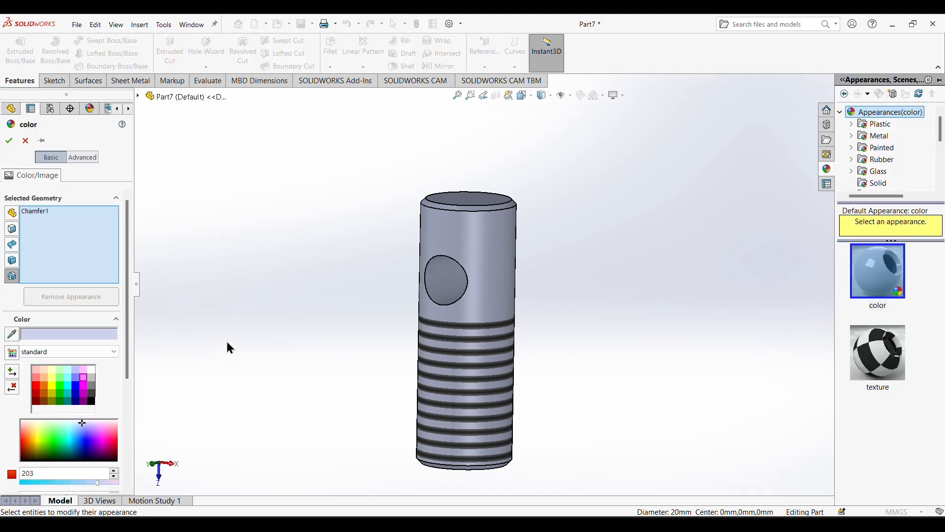
click(66, 380)
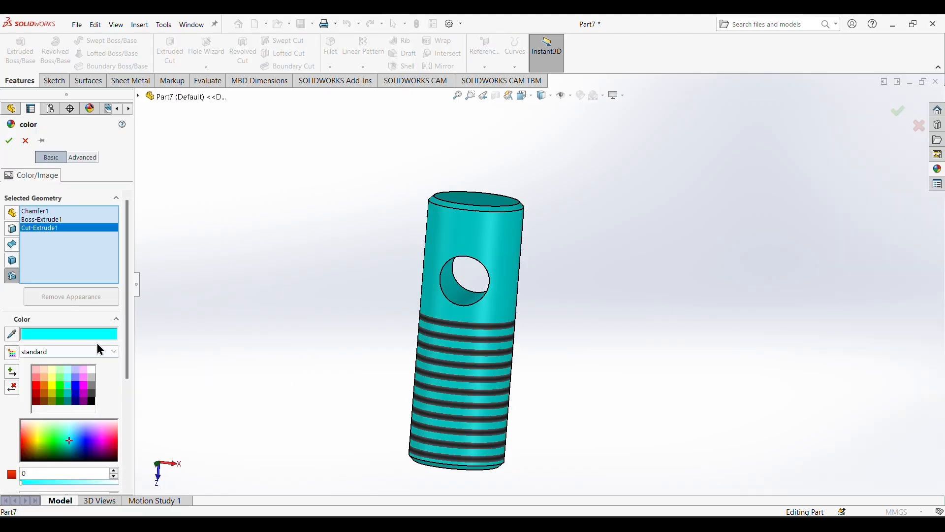
middle_drag(279, 361, 310, 352)
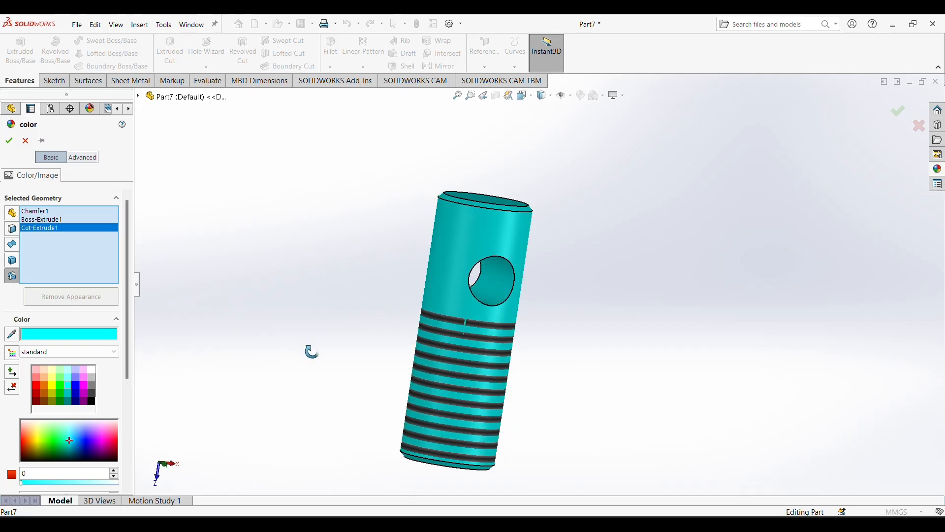
click(9, 141)
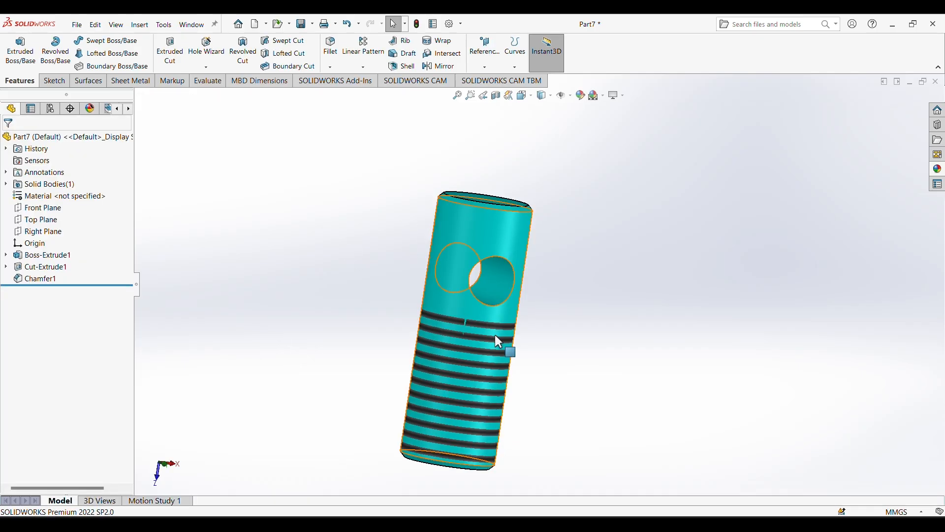
middle_drag(496, 338, 500, 267)
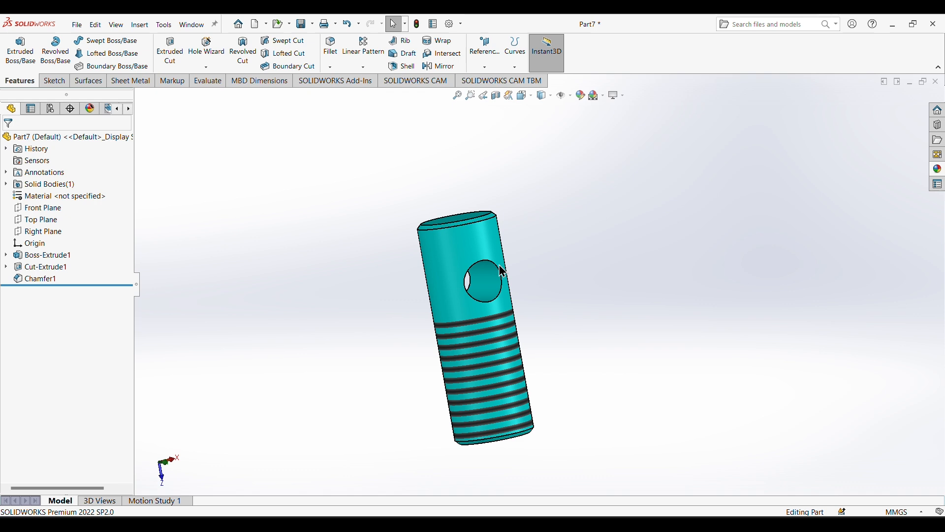
Save the screw under the new file name Part17.
click(71, 24)
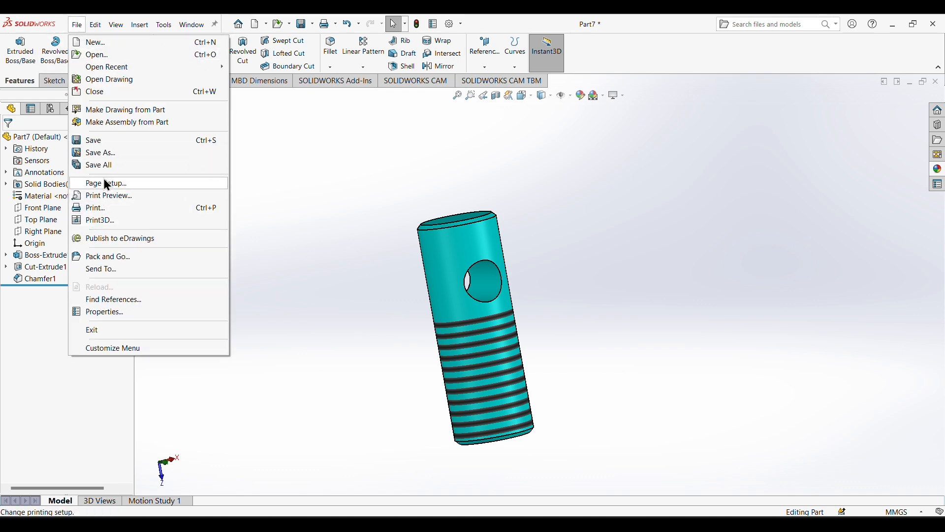
click(109, 153)
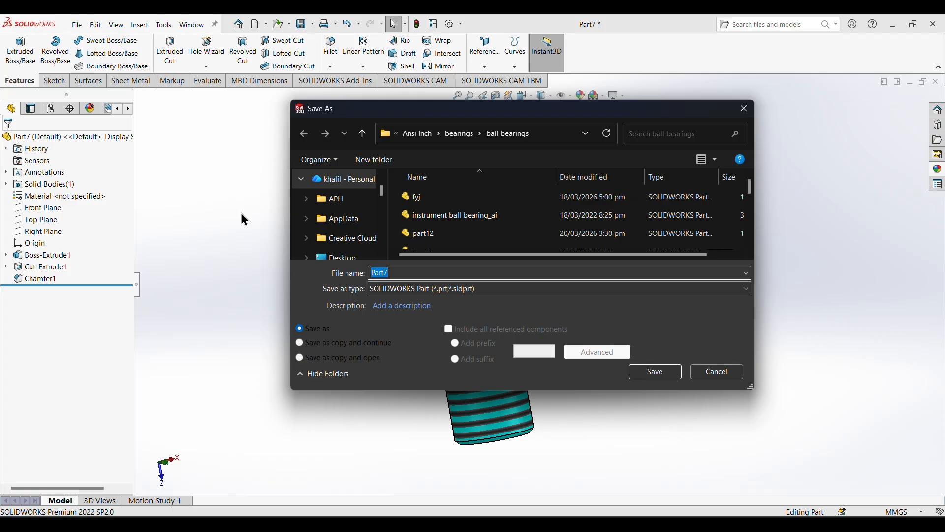
key(Right)
key(Return)
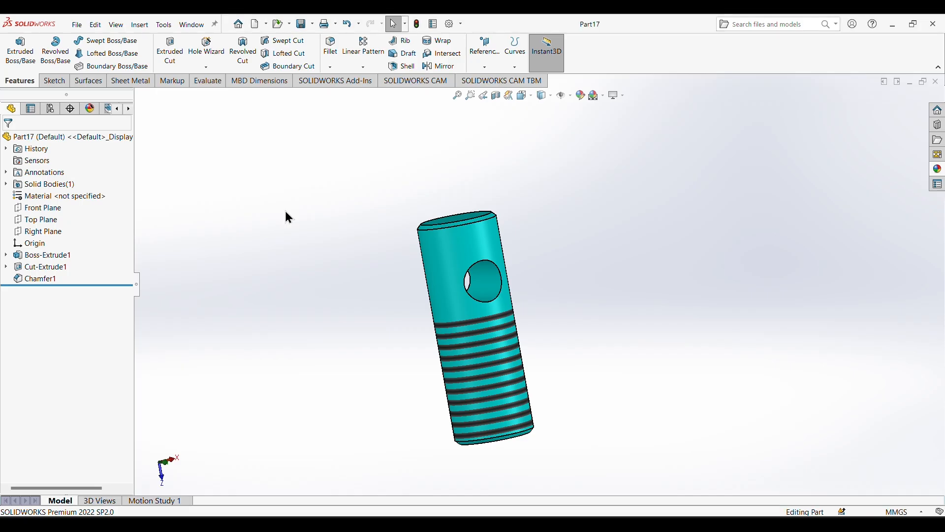
Create a new assembly document.
click(77, 25)
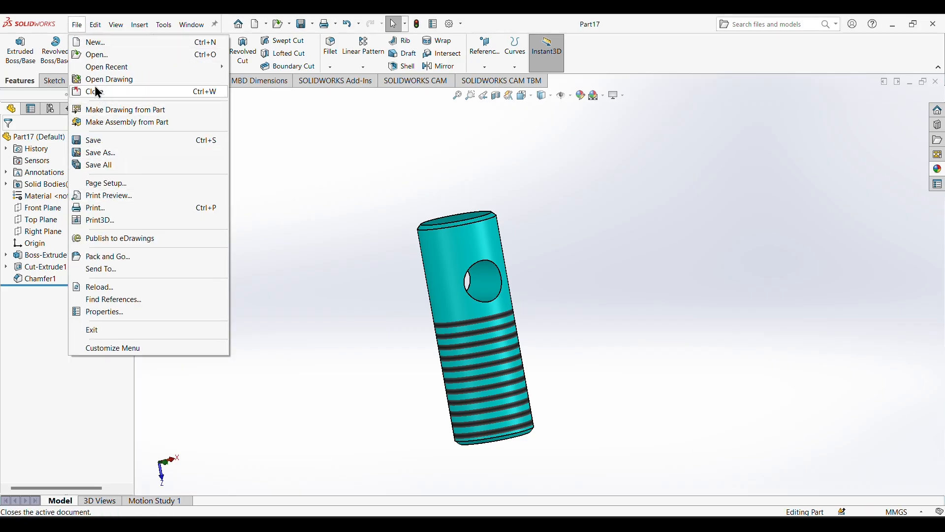
click(93, 43)
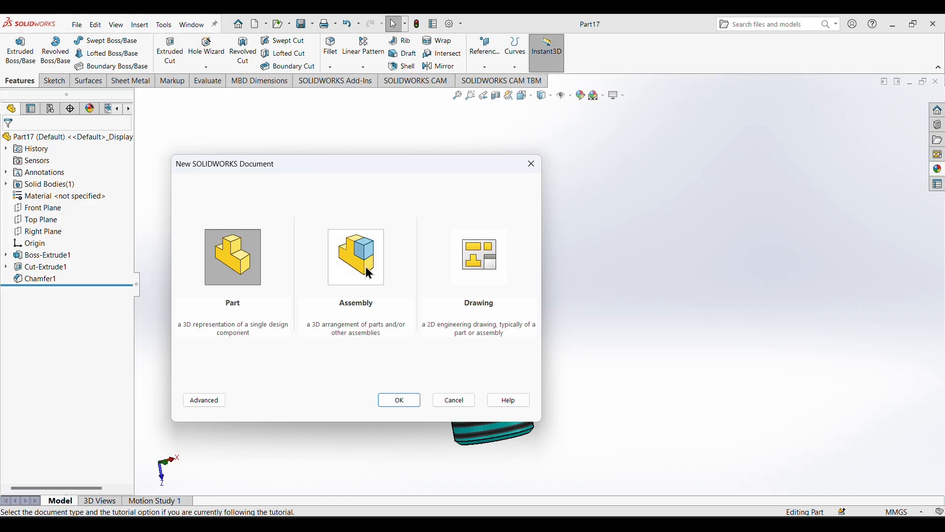
click(356, 257)
click(400, 404)
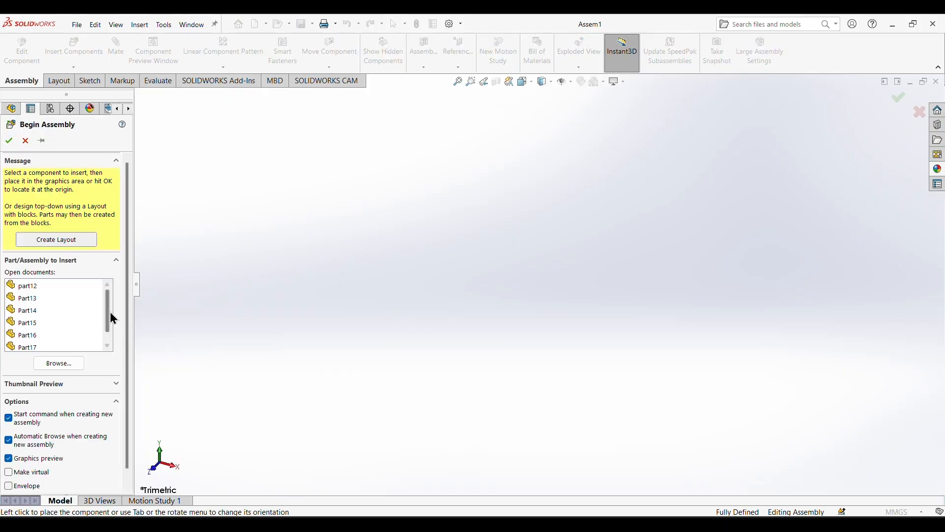
Insert part12 as the first component, rotated about X in 90-degree increments so its base plate lies flat with the lugs upward.
click(36, 284)
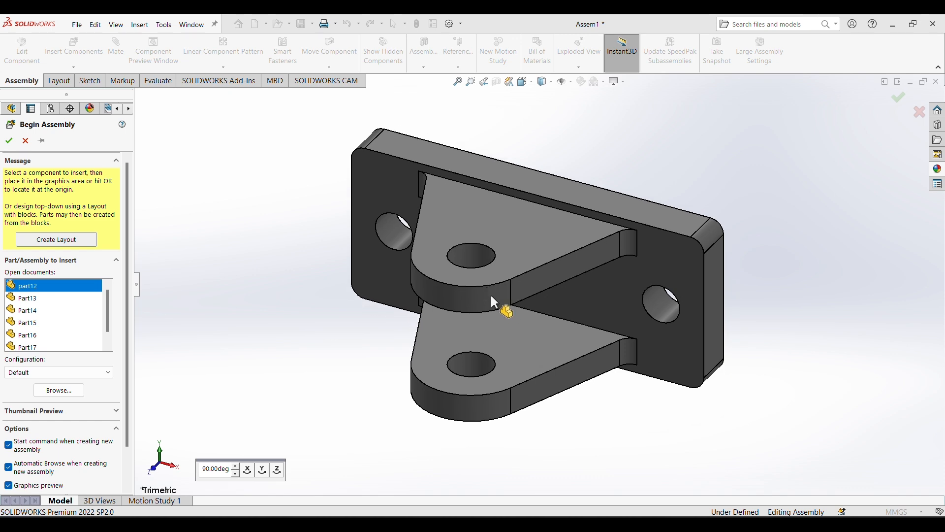
key(x)
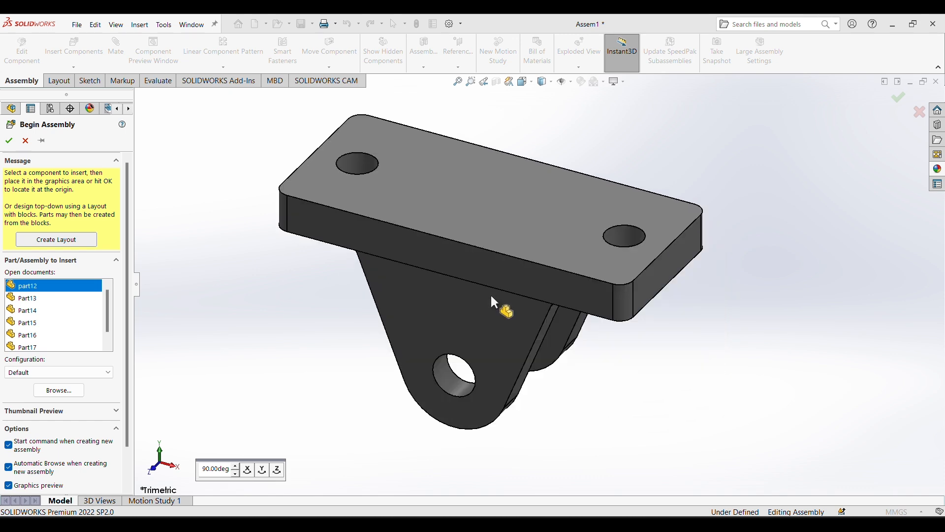
key(x)
key(x)
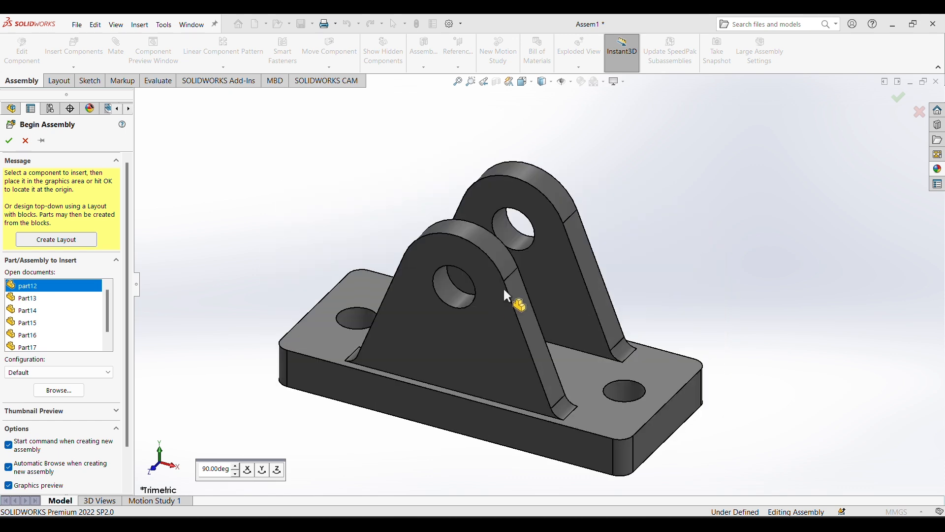
click(538, 276)
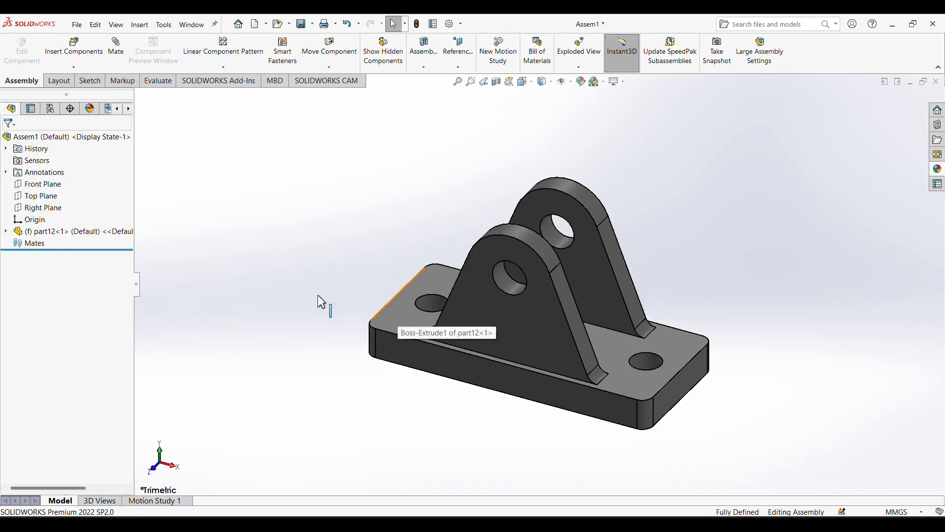
Insert Part13 above the base's lugs with its threaded hole facing upward.
click(75, 49)
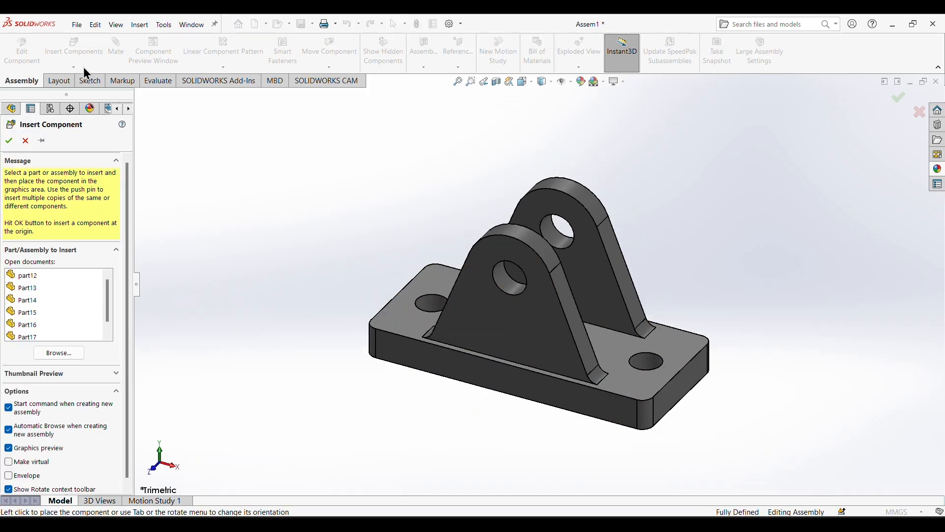
click(37, 290)
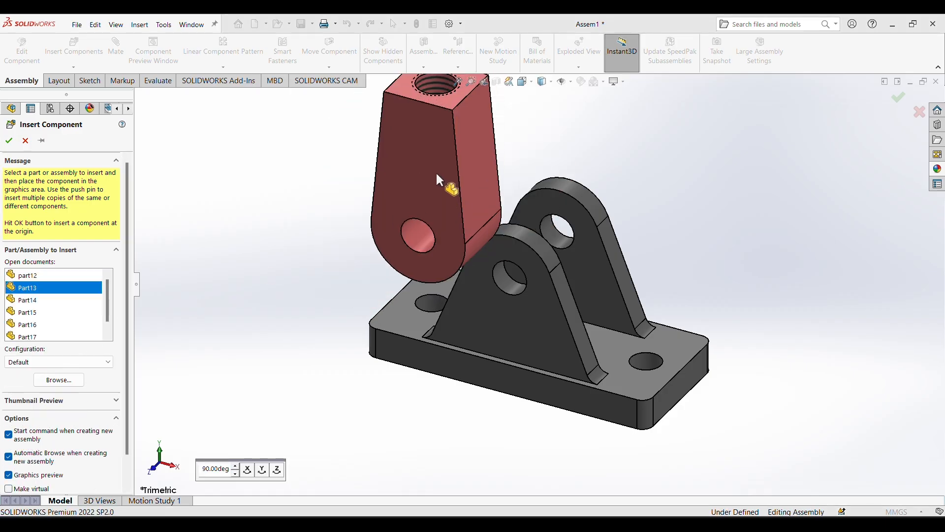
key(Tab)
key(Tab)
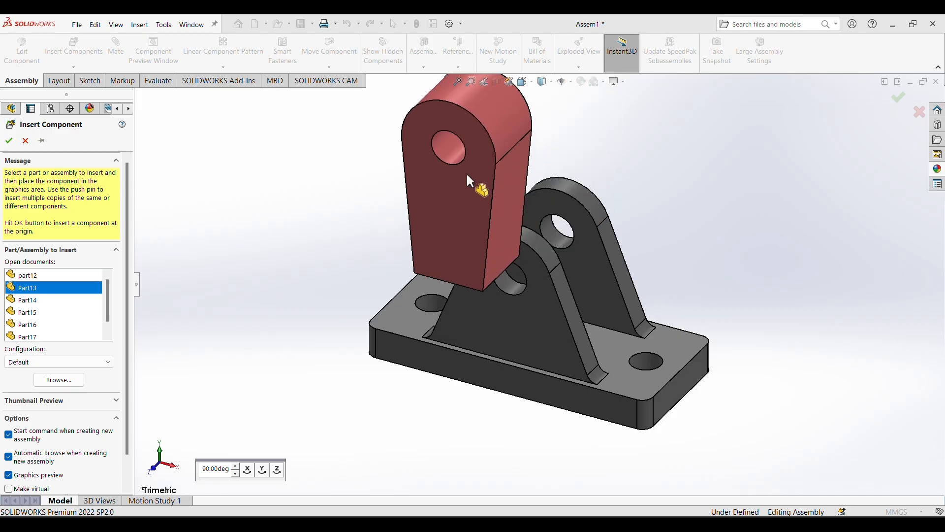
key(Tab)
key(Tab)
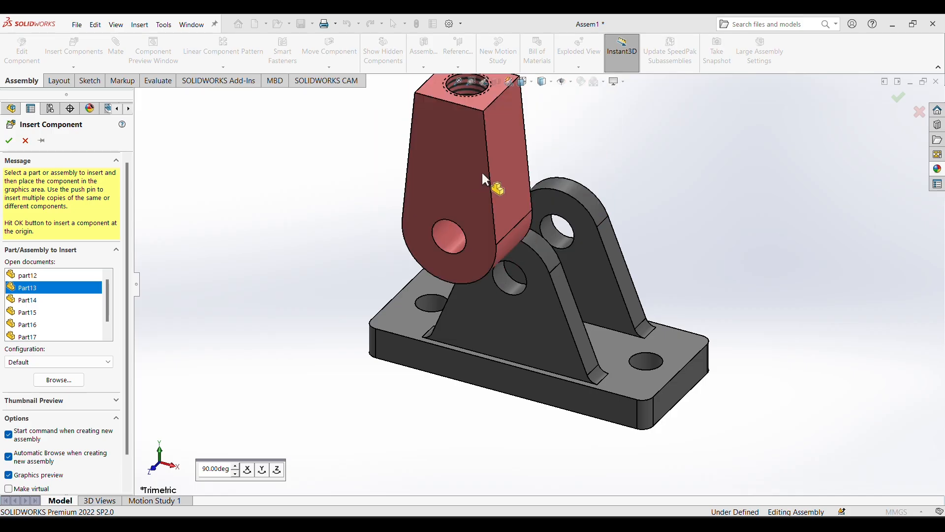
click(486, 186)
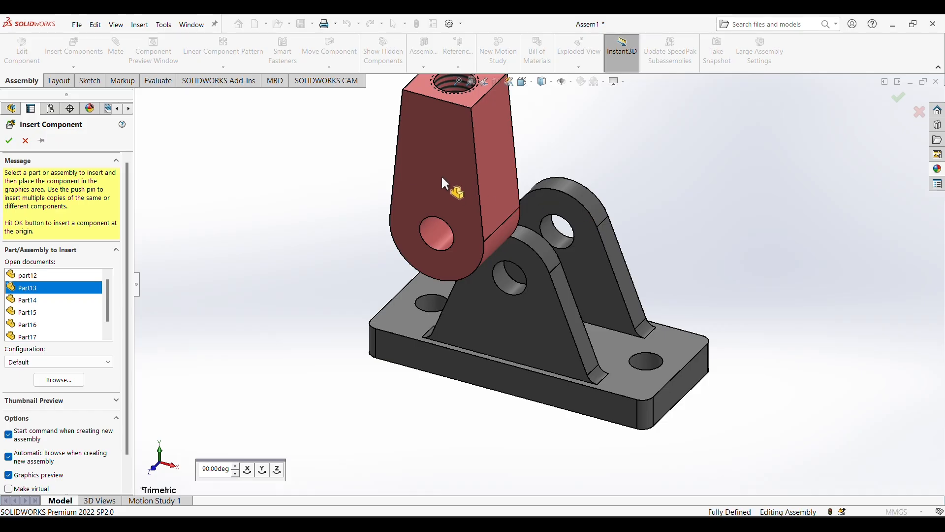
Add a concentric mate between Part13's cross hole and the hole in the base's rear lug.
middle_drag(641, 176, 581, 172)
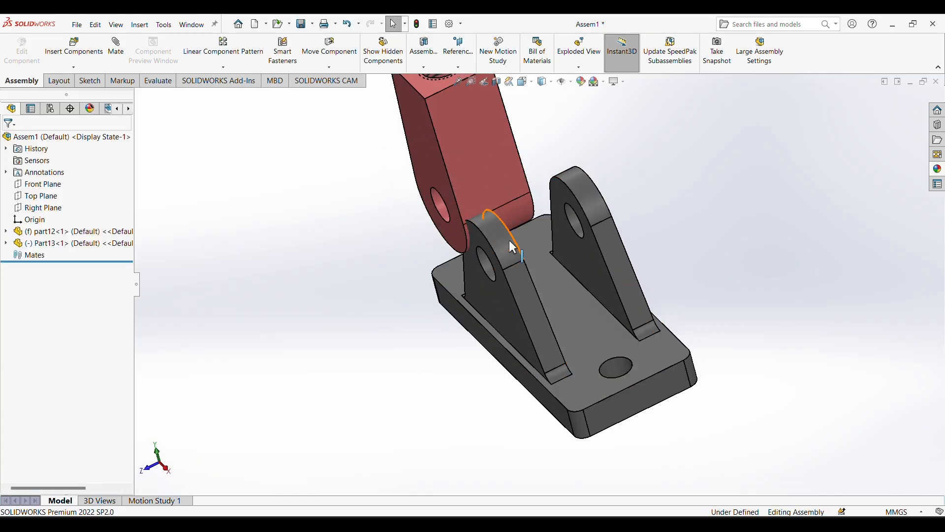
middle_drag(640, 203, 685, 184)
scroll(682, 178, up, 1)
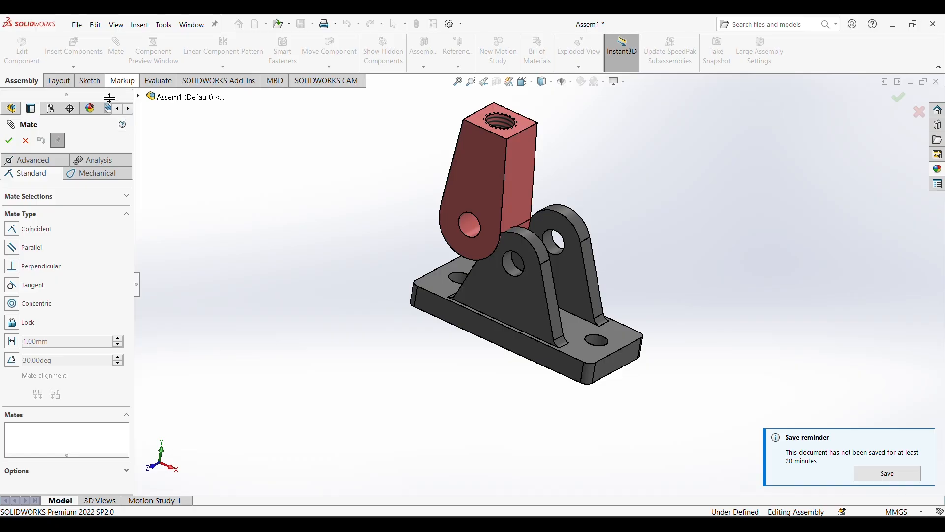
click(14, 306)
click(461, 229)
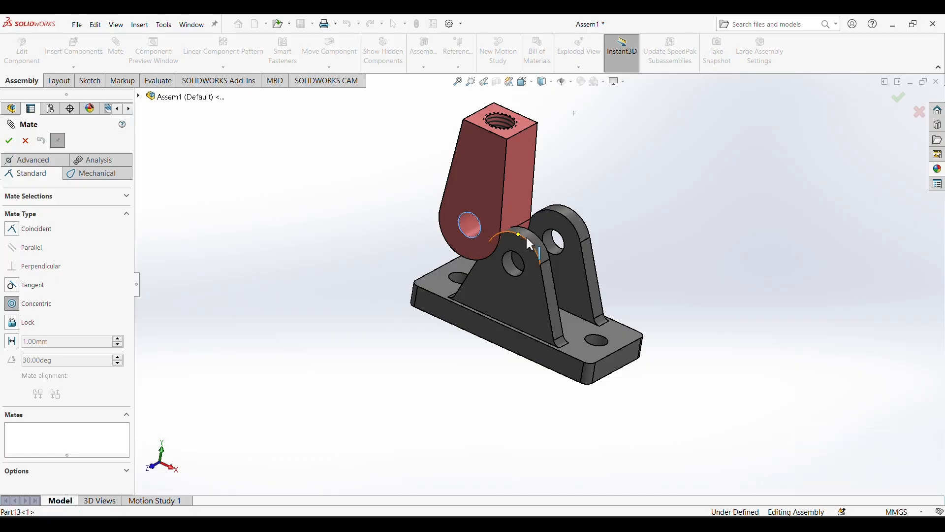
click(555, 251)
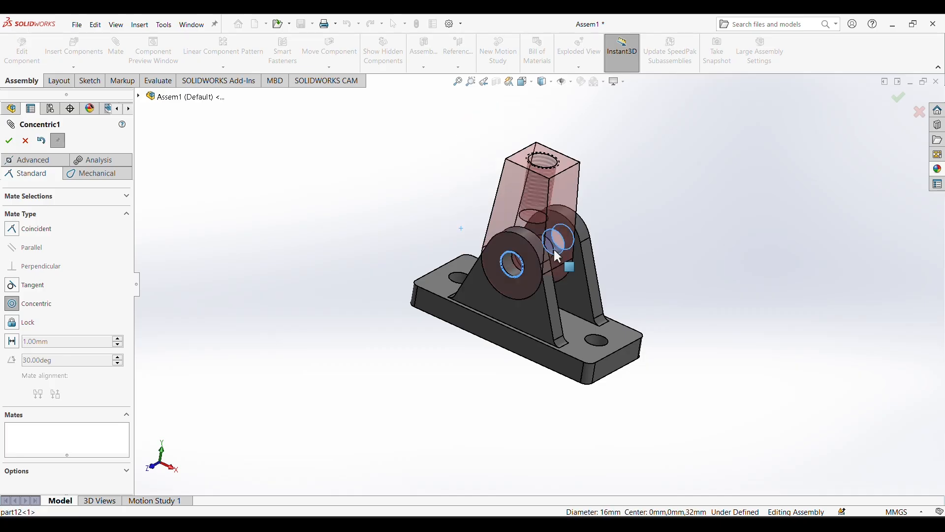
click(660, 224)
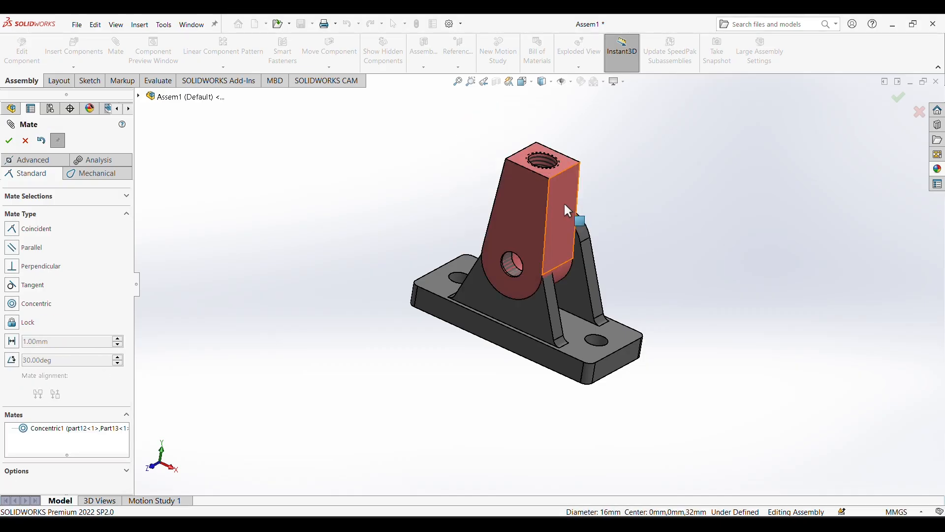
Add a coincident mate between Part13's rear side face and the inner face of the base's rear lug.
drag(563, 202, 555, 141)
middle_drag(558, 146, 666, 225)
click(537, 213)
drag(545, 213, 461, 240)
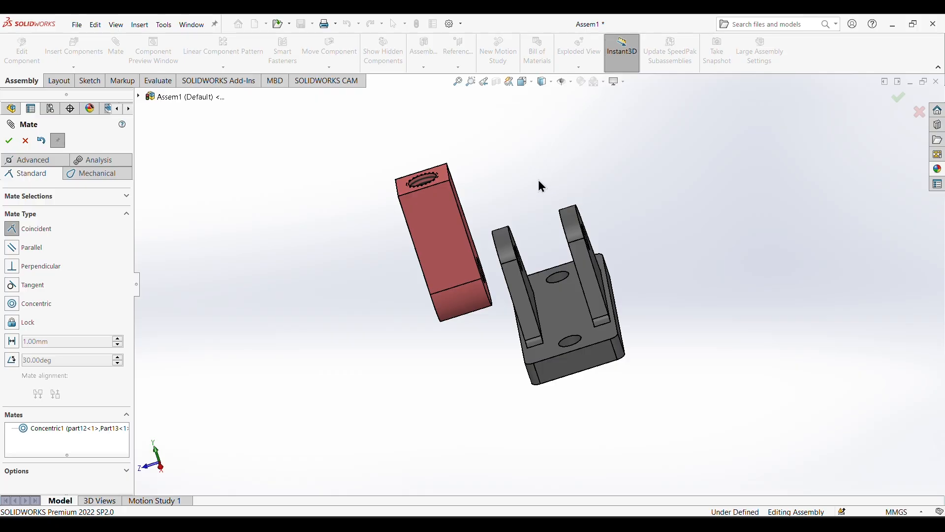
middle_drag(540, 182, 474, 213)
click(475, 260)
middle_drag(633, 274, 749, 276)
click(575, 288)
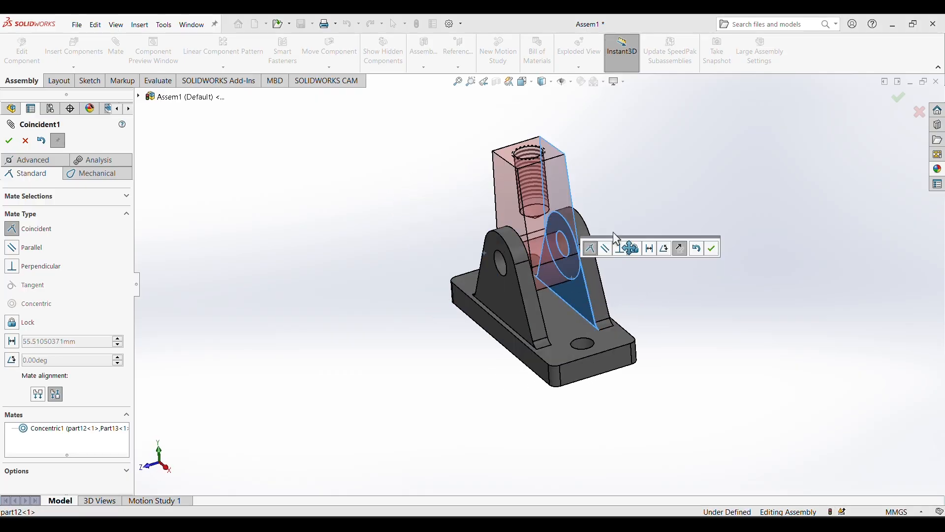
click(712, 248)
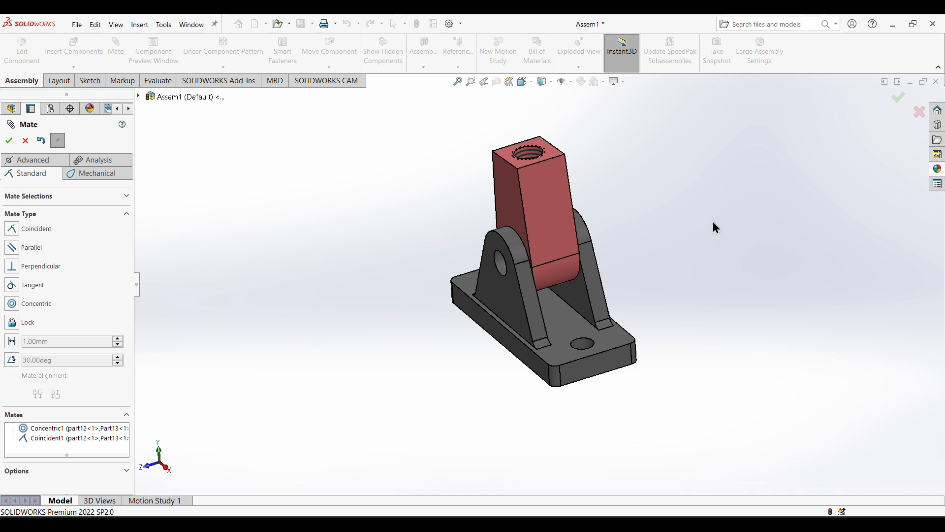
Swing Part13 about its pivot between the lugs to check its motion, and finish mating it.
middle_drag(713, 226, 688, 228)
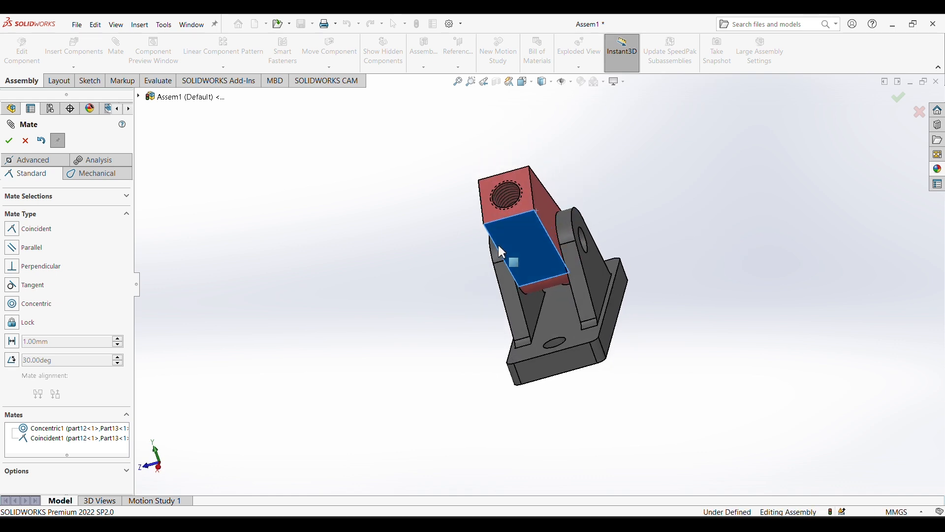
drag(552, 171, 529, 188)
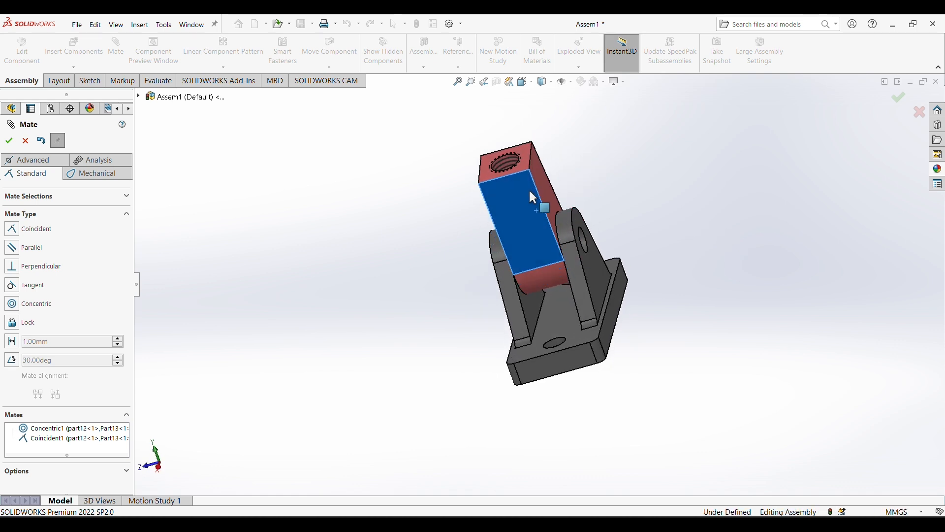
key(ctrl+7)
middle_drag(723, 198, 772, 161)
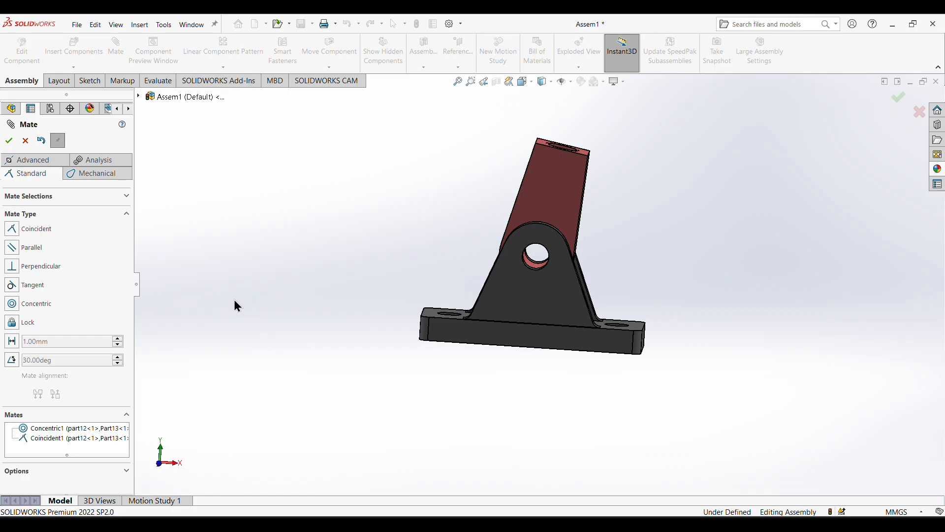
click(9, 141)
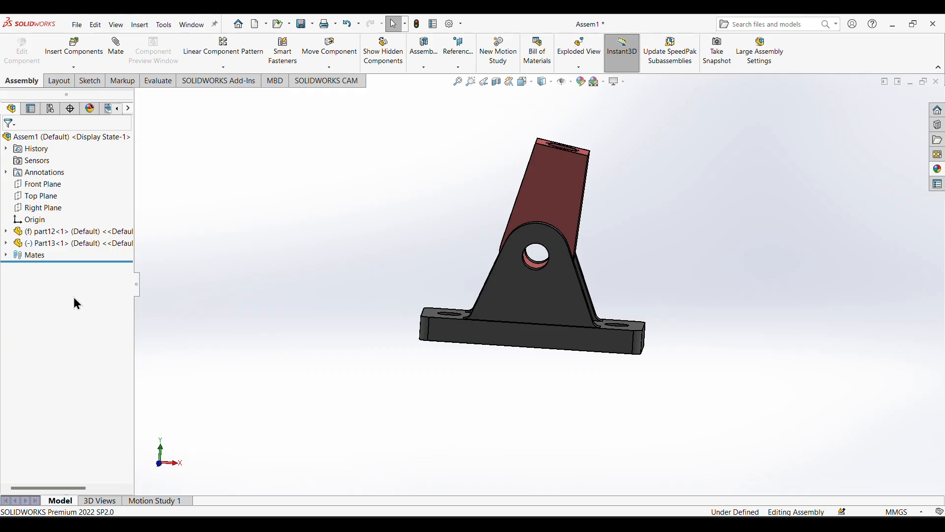
Insert the hex bolt Part14 into the assembly, beside the base.
click(76, 46)
click(23, 301)
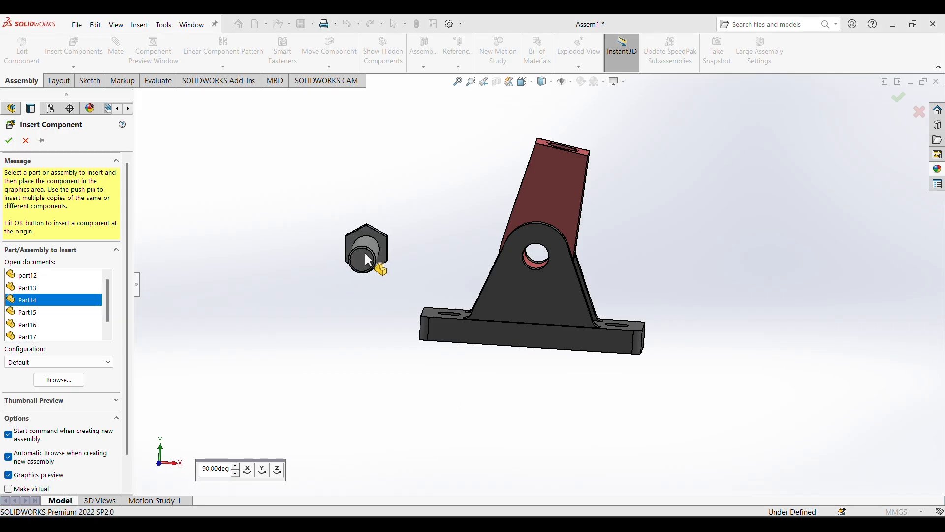
click(405, 242)
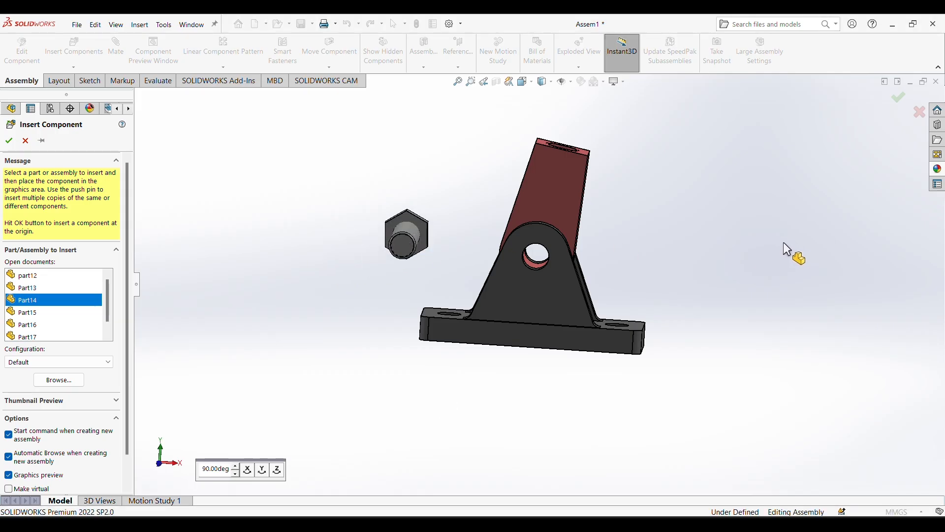
Add a concentric mate between the bolt's threaded end and the hole in the base's front lug.
middle_drag(763, 247, 718, 321)
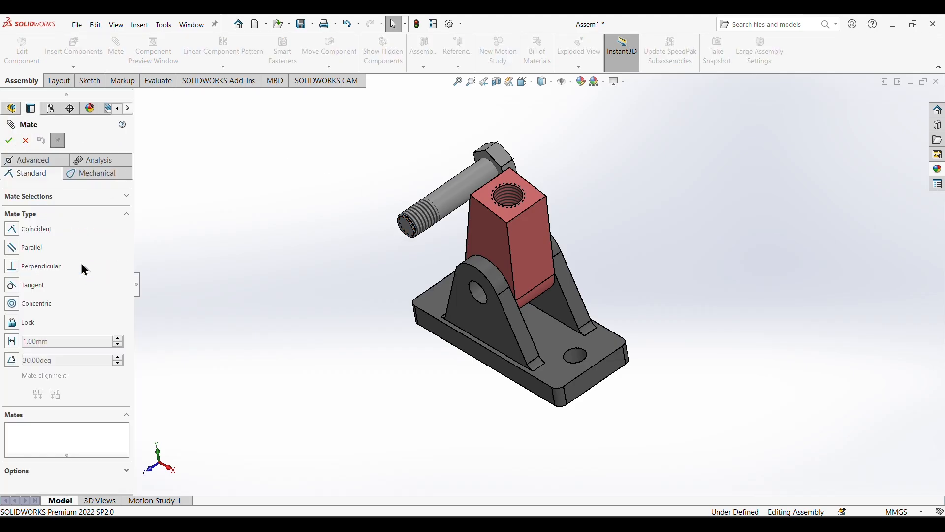
click(12, 303)
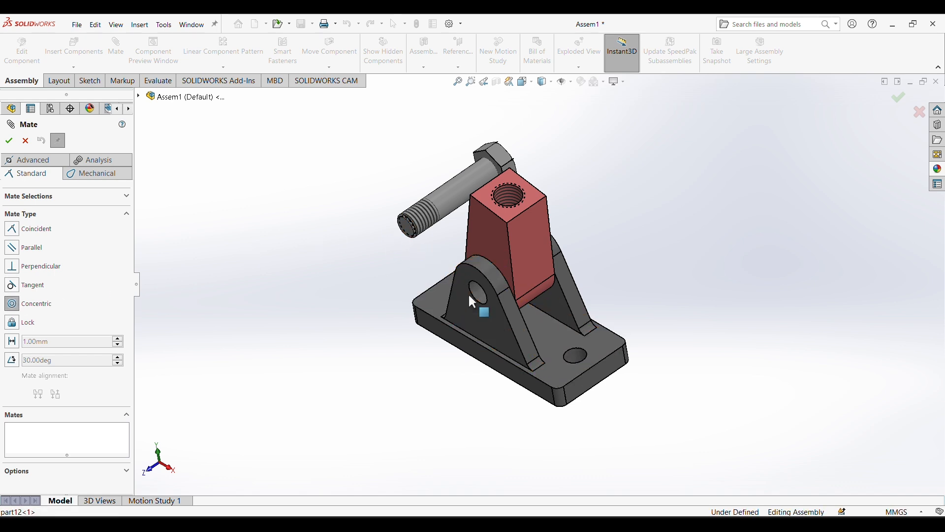
click(410, 236)
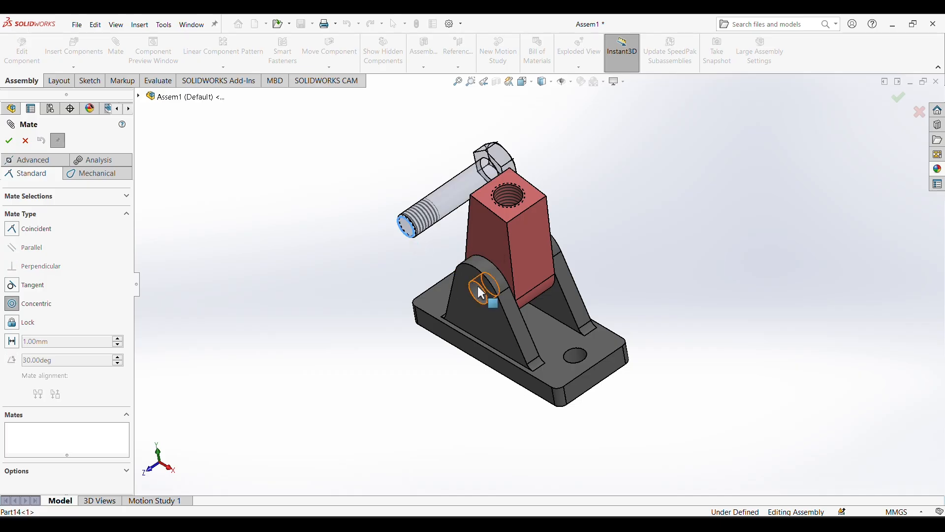
click(482, 295)
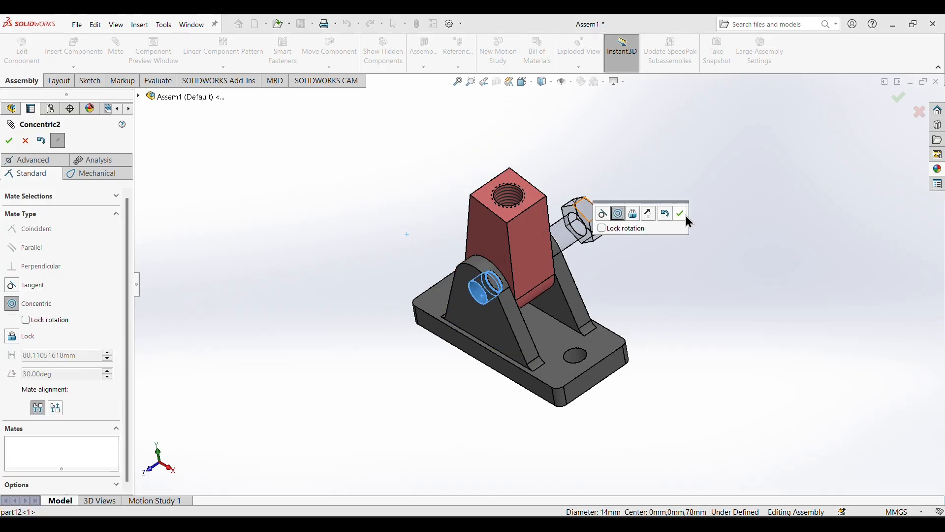
click(681, 216)
Add a coincident mate between the underside of the bolt head and the outer face of the rear lug, and finish mating.
drag(573, 224, 584, 240)
middle_drag(717, 223, 665, 229)
drag(635, 215, 598, 218)
click(11, 228)
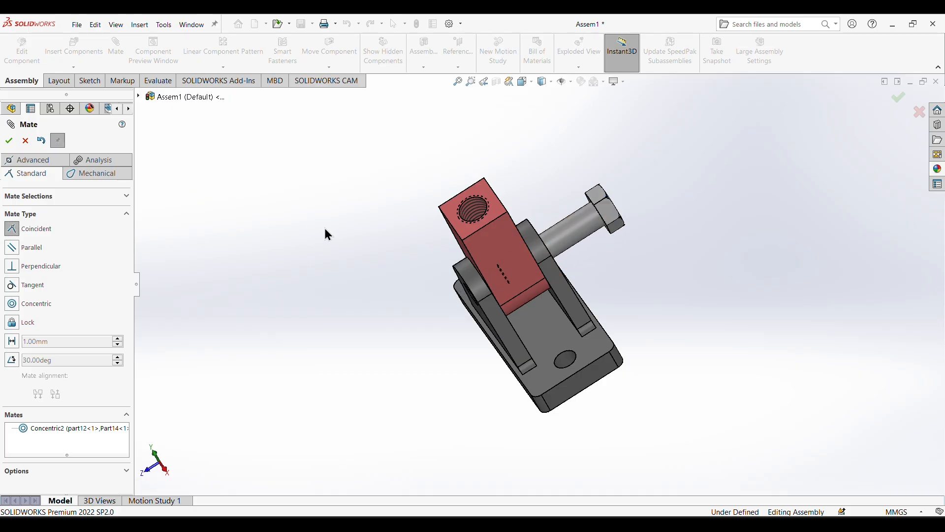
middle_drag(654, 294, 608, 279)
click(591, 235)
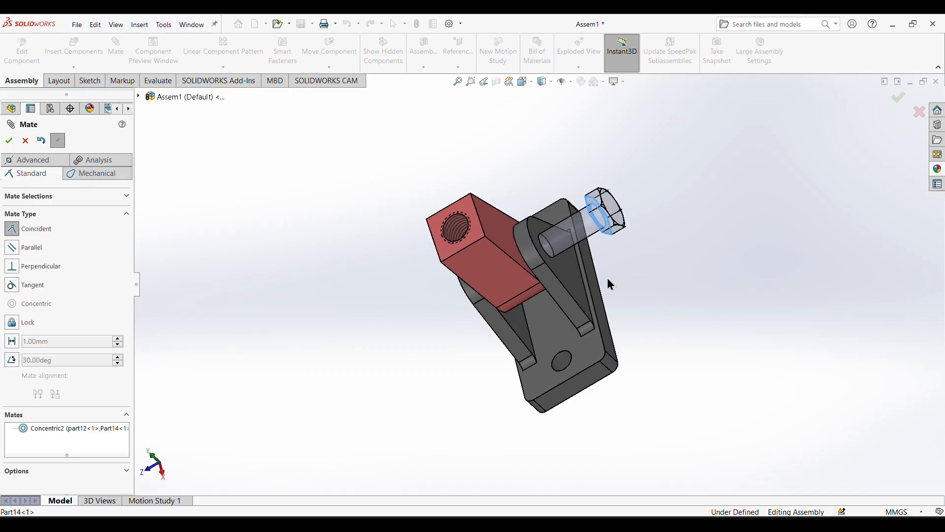
click(577, 275)
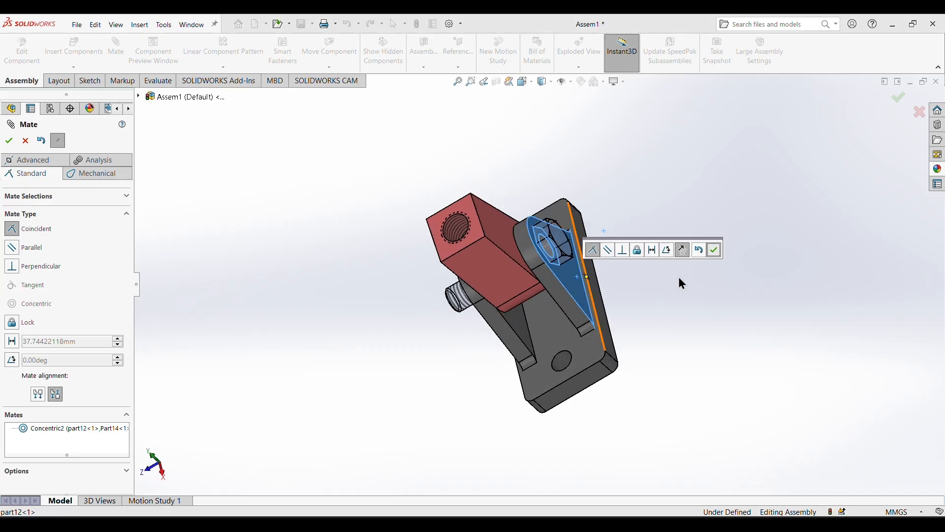
key(Return)
middle_drag(627, 271, 740, 171)
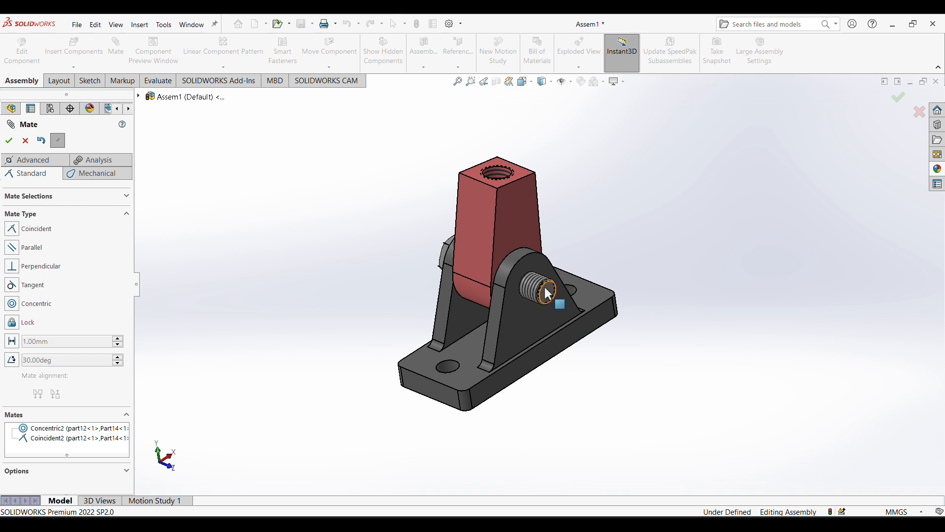
click(9, 140)
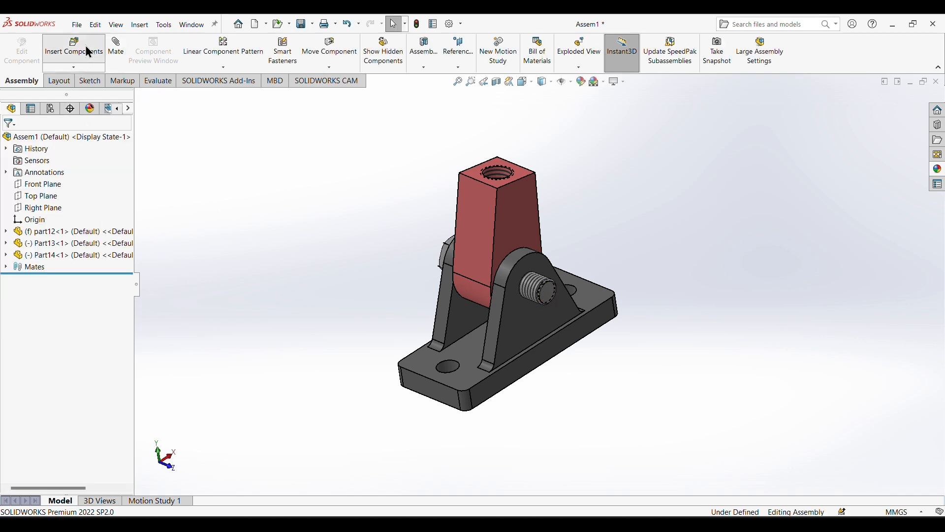
Insert the hex nut Part15 near the bolt's threaded end, reorienting it so its hole lines up with the bolt's direction.
click(83, 45)
click(30, 315)
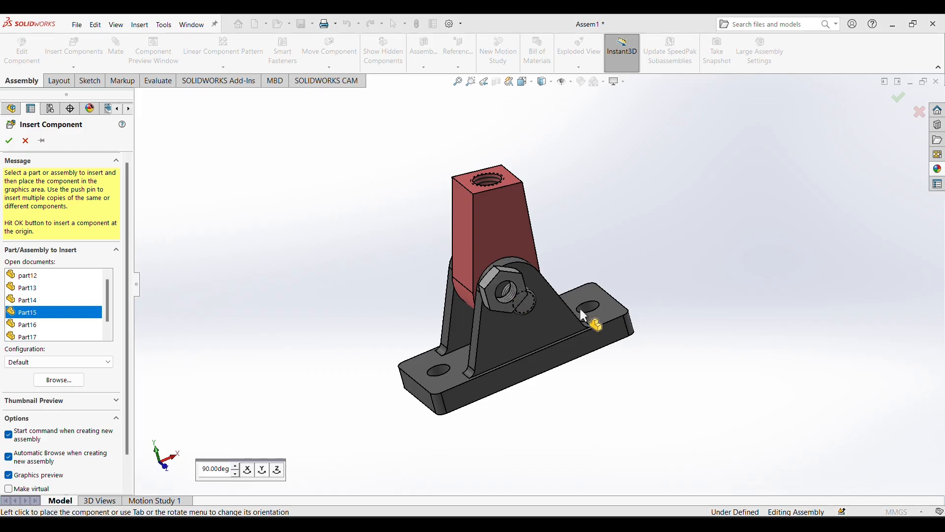
middle_drag(644, 266, 633, 321)
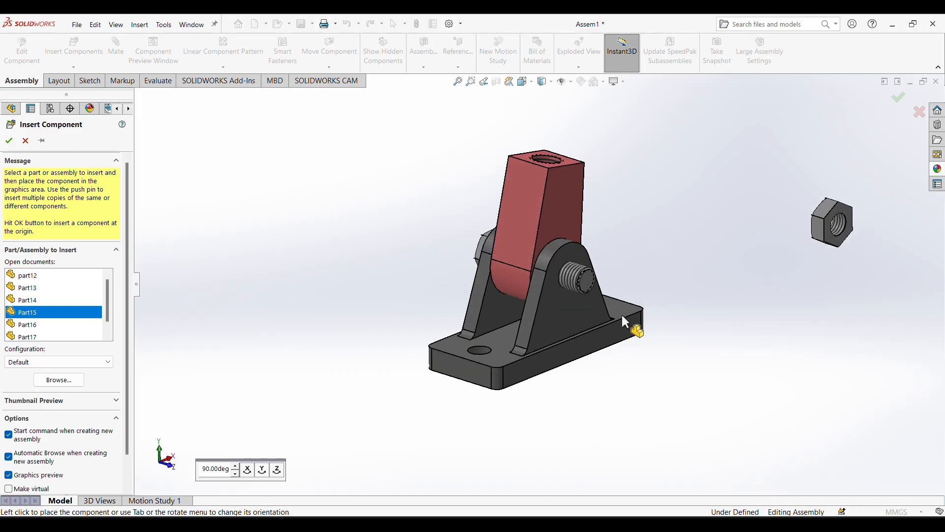
middle_drag(672, 274, 676, 274)
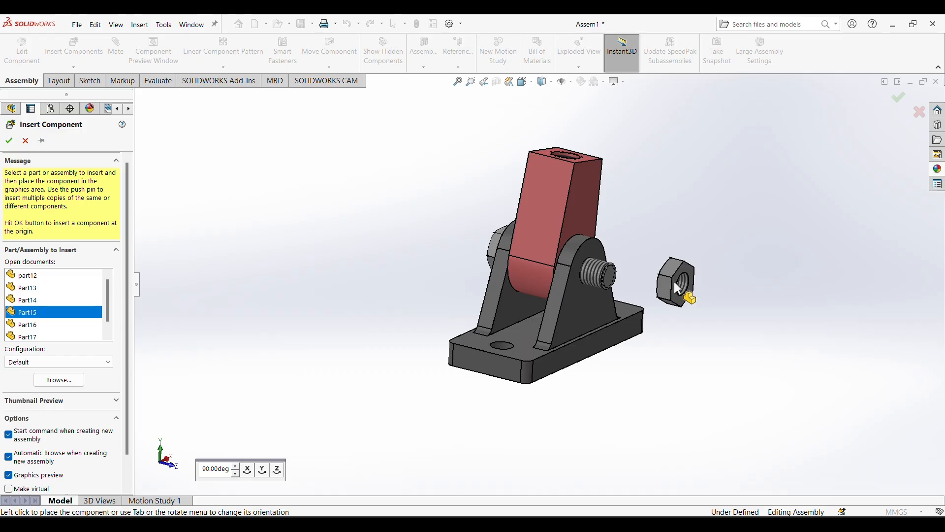
key(Tab)
key(Tab)
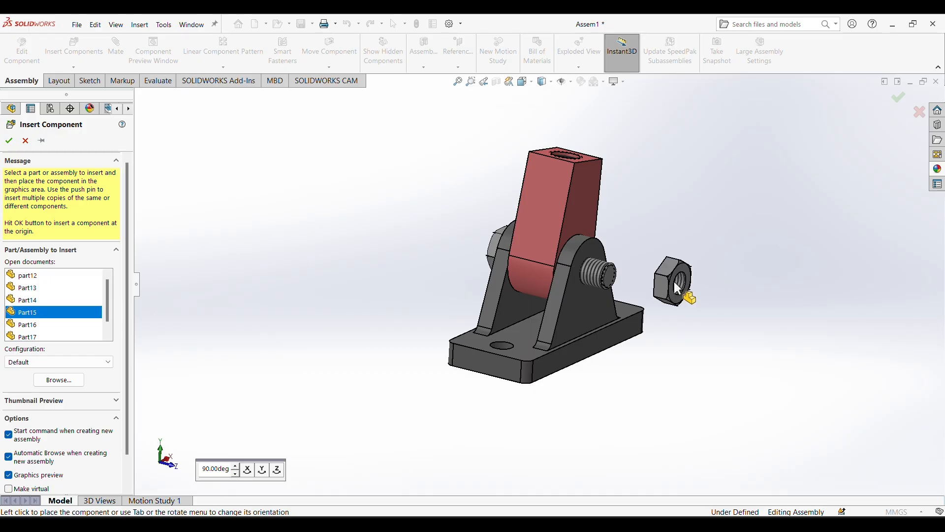
click(705, 318)
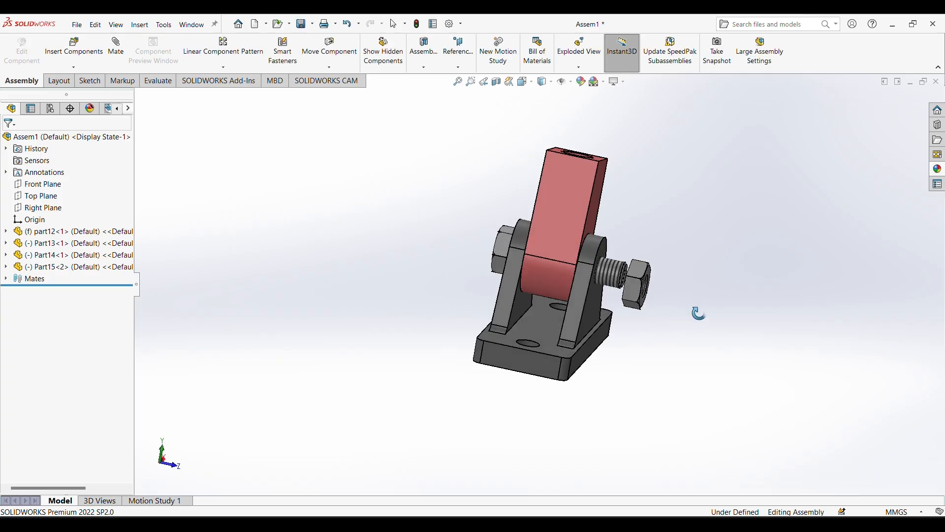
Add a concentric mate between the nut's hole and the bolt's threaded end, and slide the nut off the bolt along its axis.
middle_drag(685, 293, 656, 311)
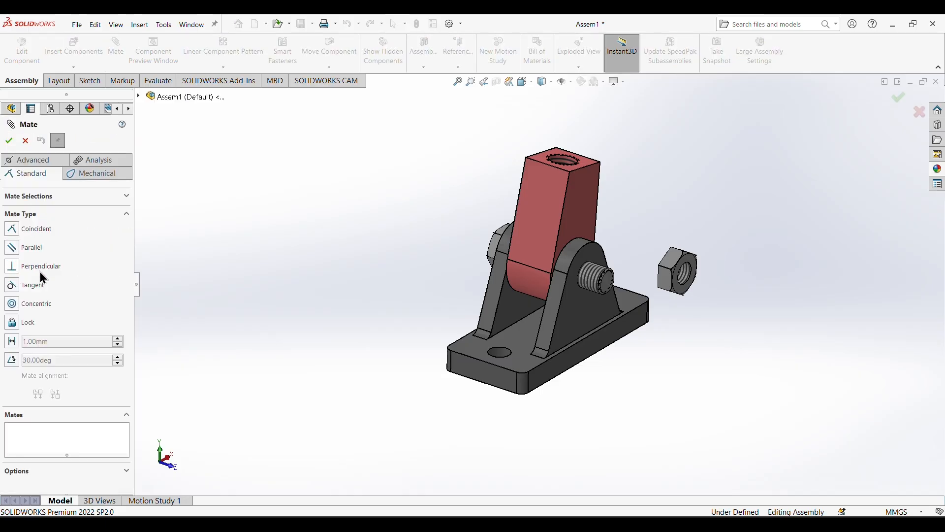
click(14, 298)
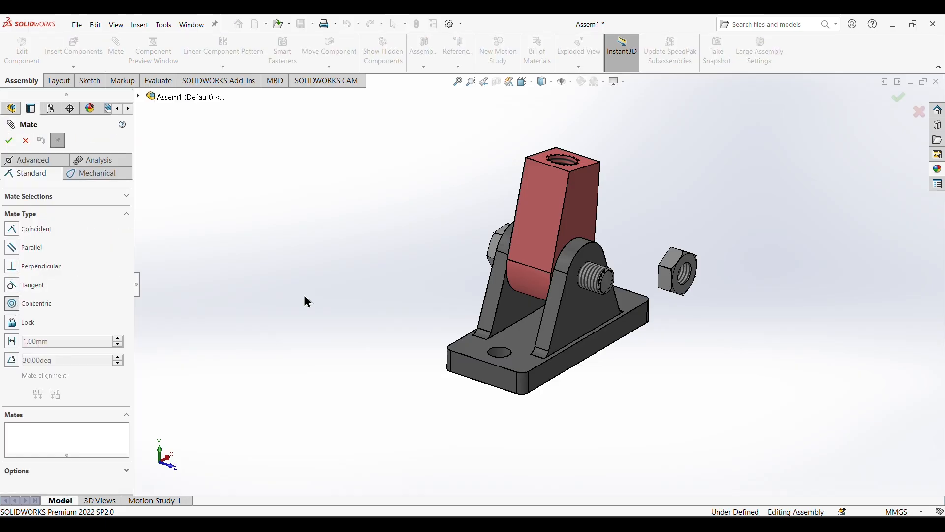
click(681, 280)
click(600, 286)
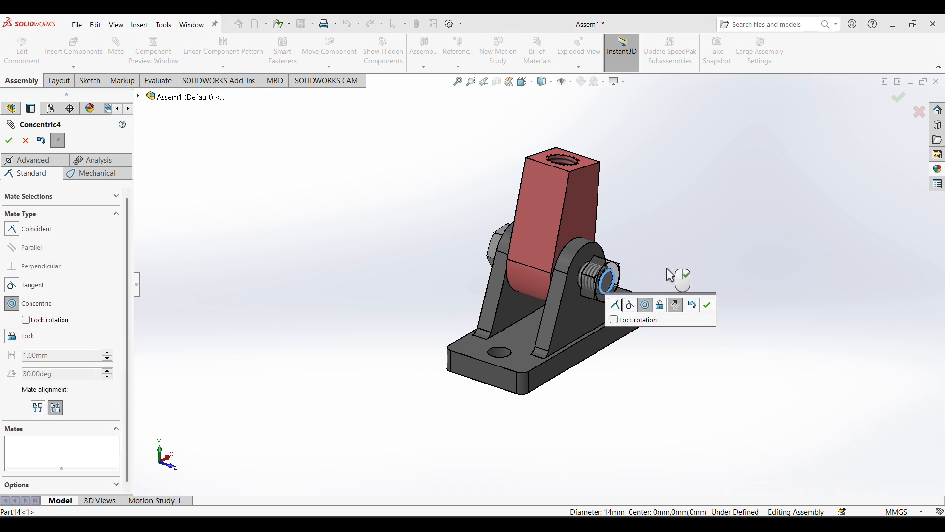
click(708, 305)
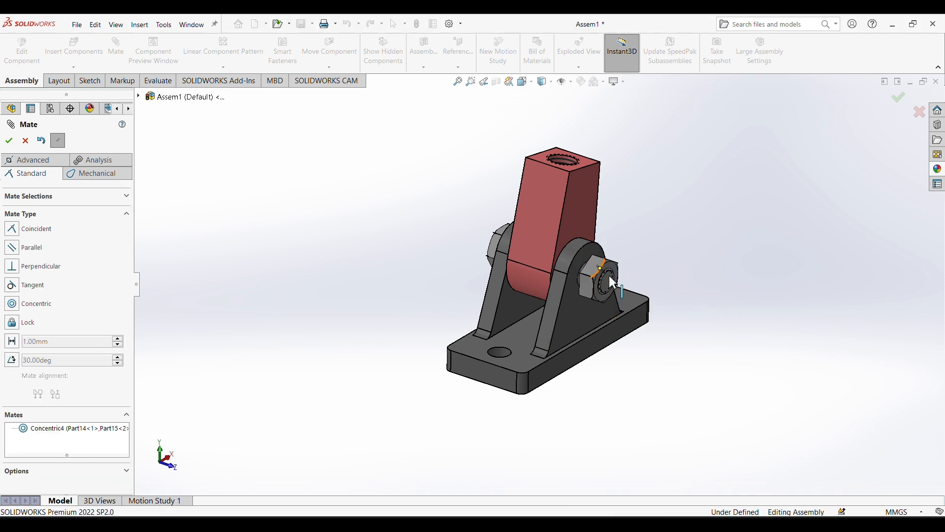
drag(610, 276, 666, 280)
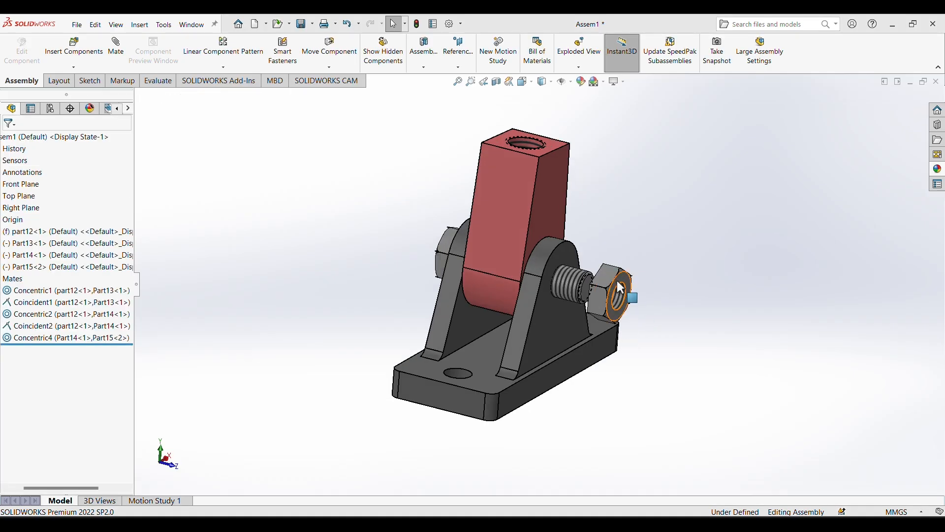
Add a screw mate between the nut's hole and the bolt's threaded end, set to a distance of 2 mm per revolution.
click(620, 288)
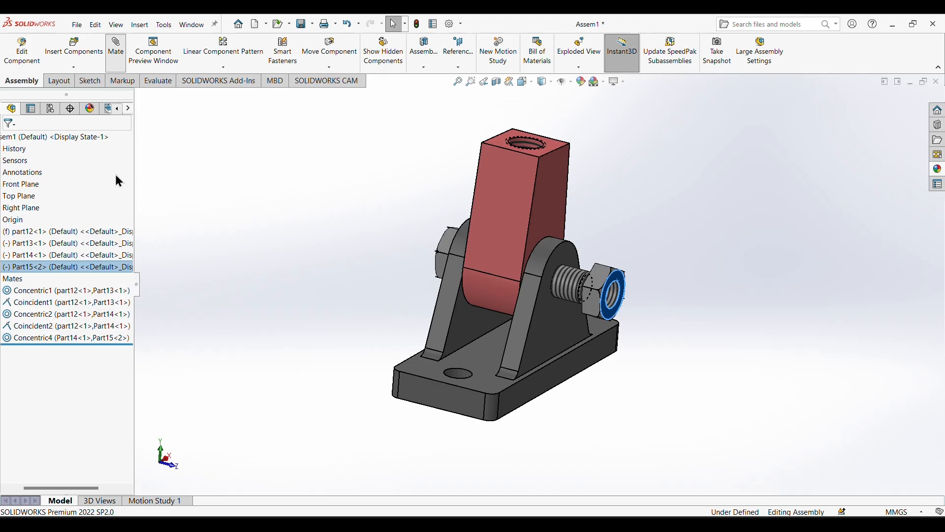
click(99, 171)
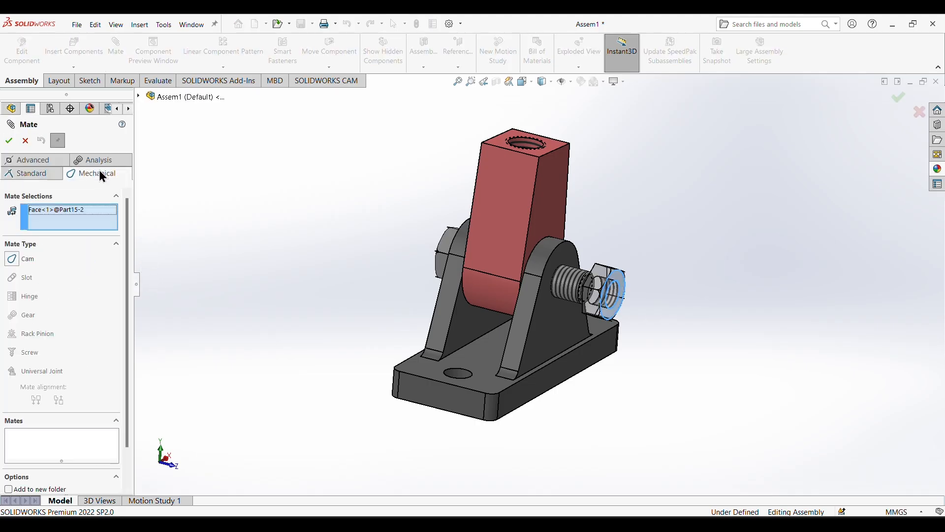
right_click(46, 210)
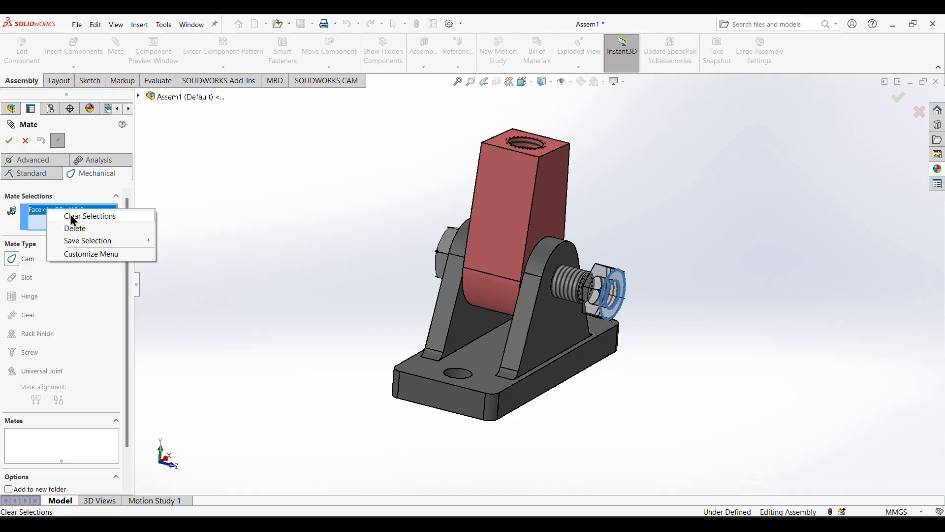
click(69, 214)
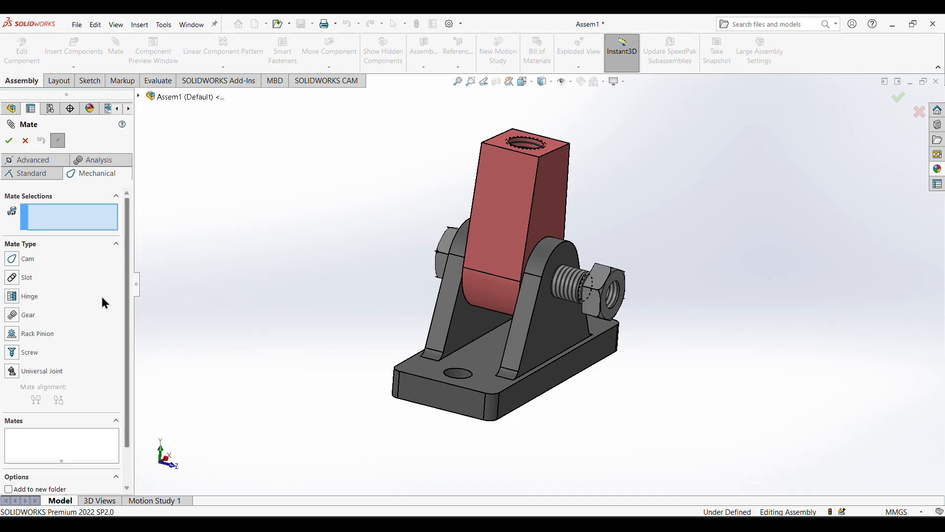
click(12, 352)
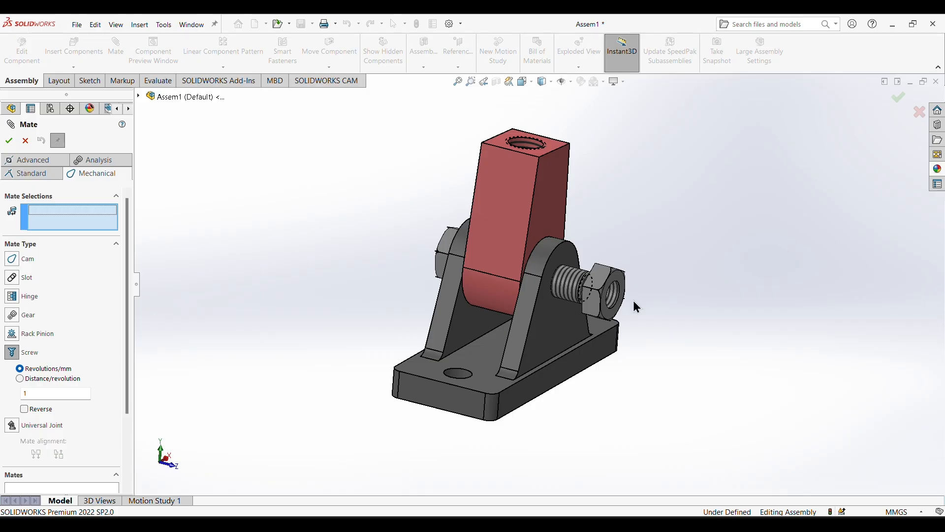
click(613, 297)
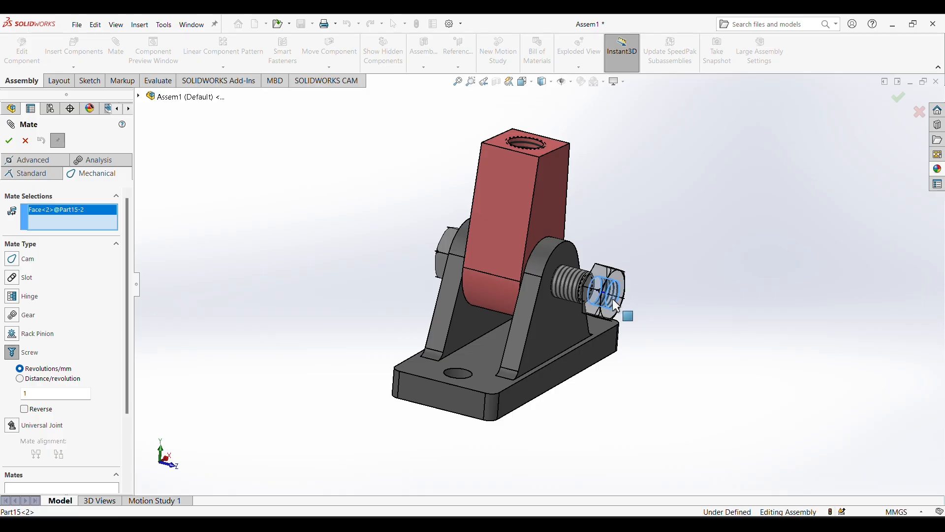
click(567, 282)
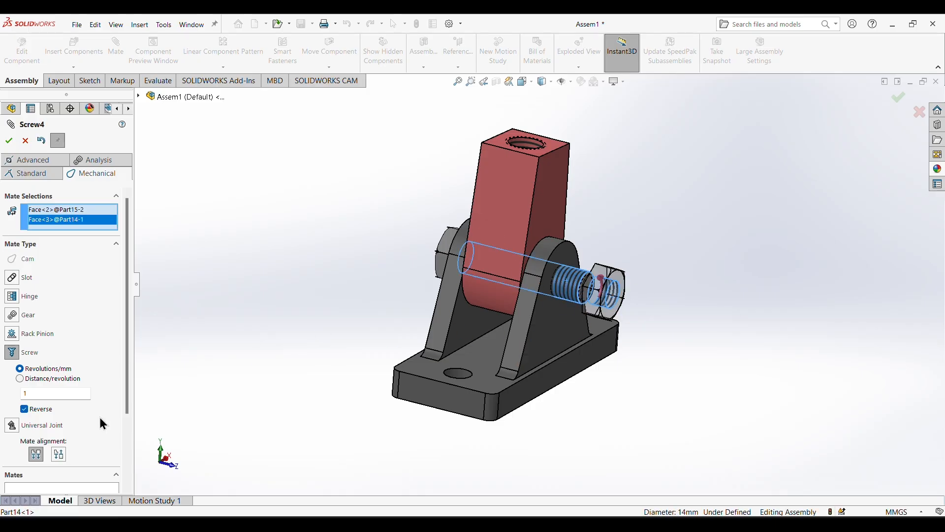
click(19, 379)
double_click(57, 392)
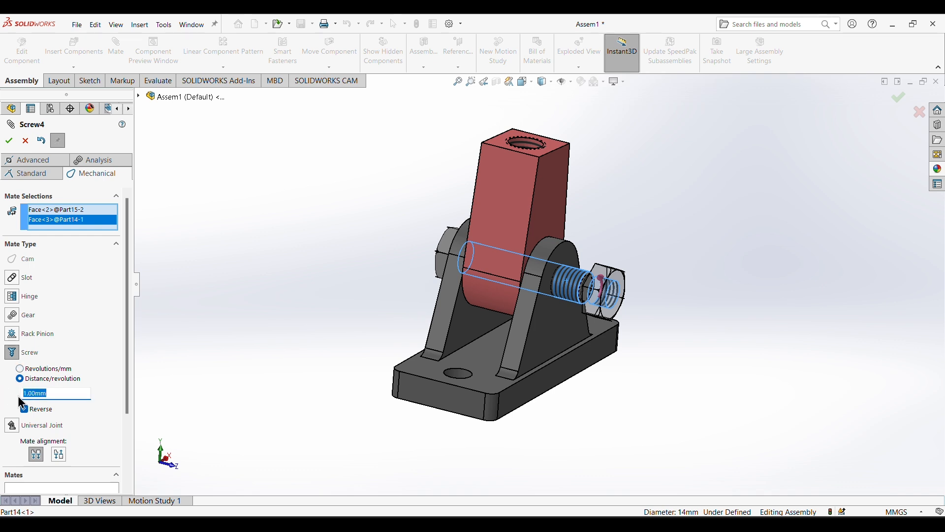
text(2)
click(9, 140)
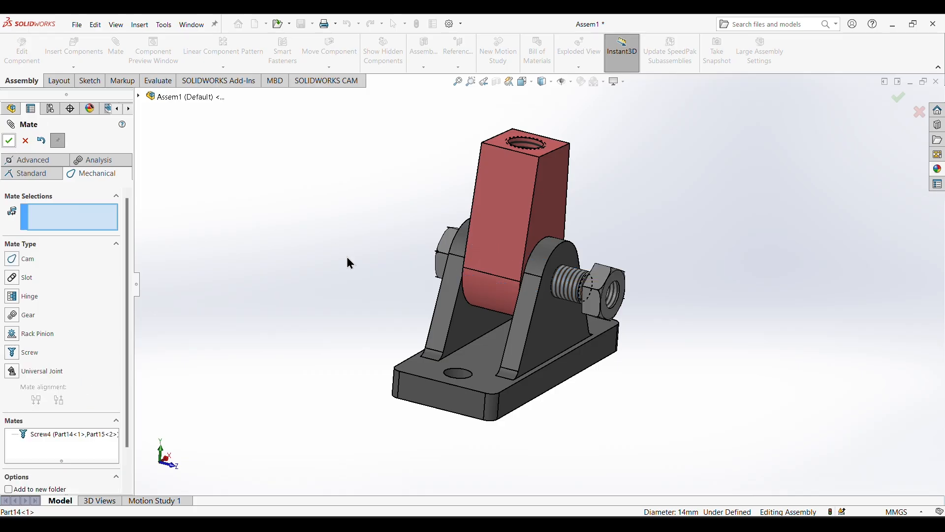
Turn the nut along the bolt towards the front lug, and finish mating.
drag(618, 275, 552, 295)
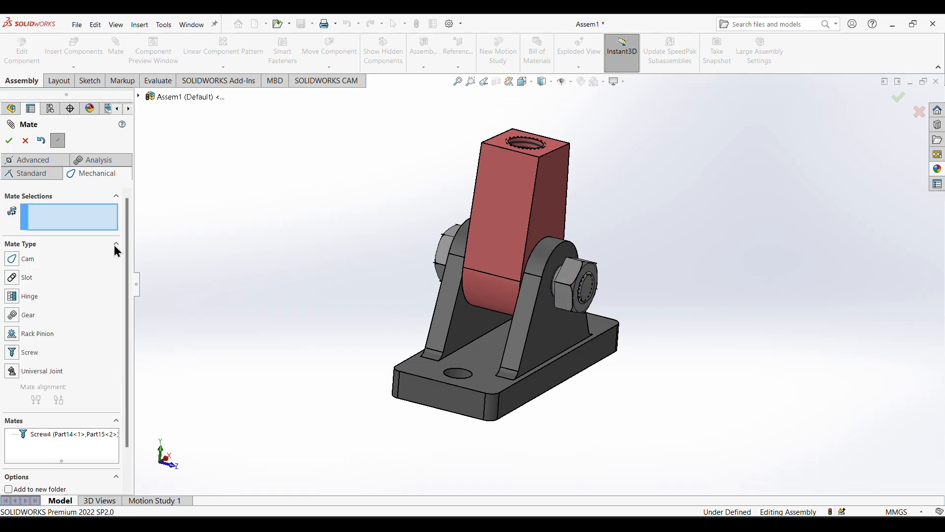
click(13, 143)
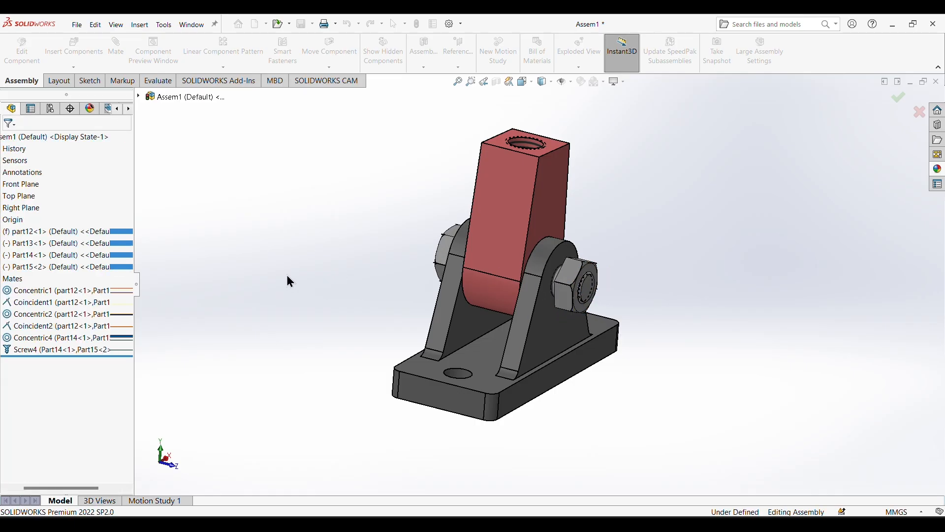
middle_drag(607, 253, 652, 253)
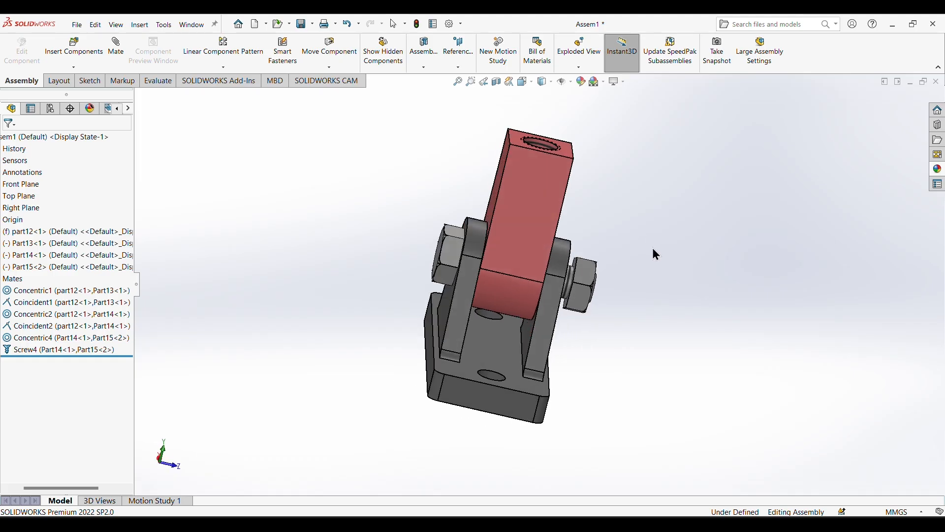
Add a coincident mate between the nut's inner face and the outer face of the base's front lug, and finish mating.
click(118, 52)
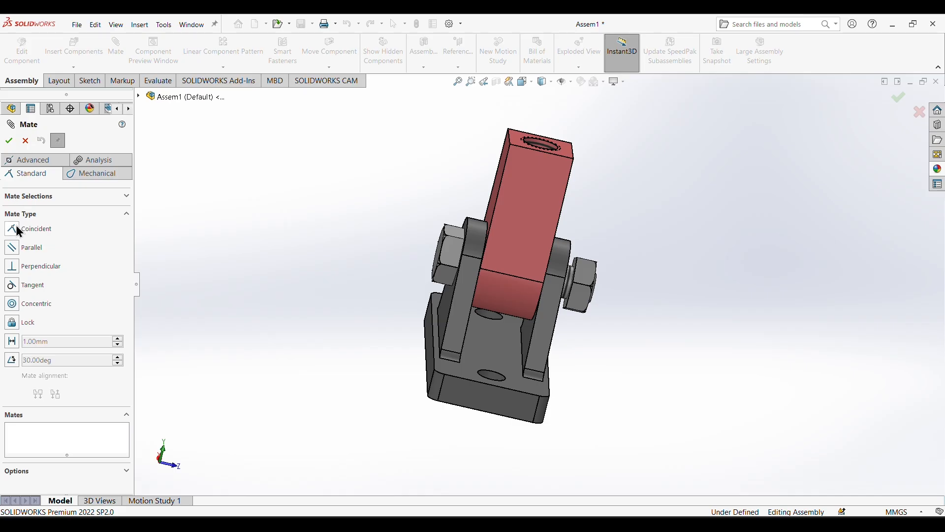
drag(584, 272, 668, 296)
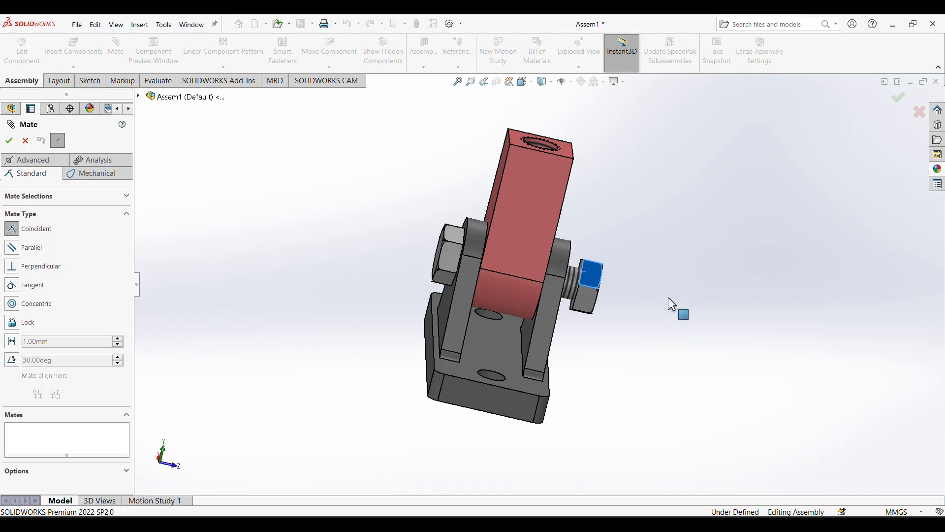
mouse_move(582, 268)
middle_down()
mouse_move(660, 268)
mouse_move(595, 271)
middle_up()
click(580, 274)
middle_drag(682, 267, 582, 268)
click(565, 260)
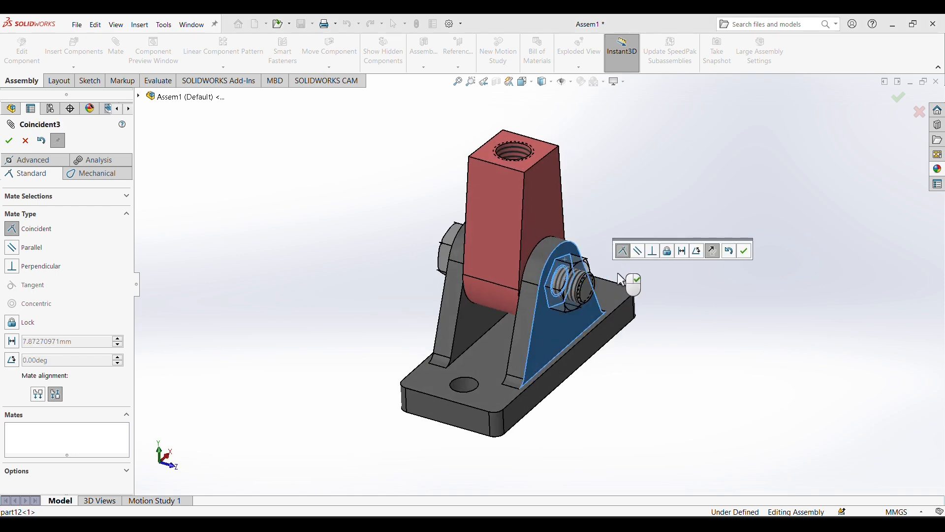
click(743, 248)
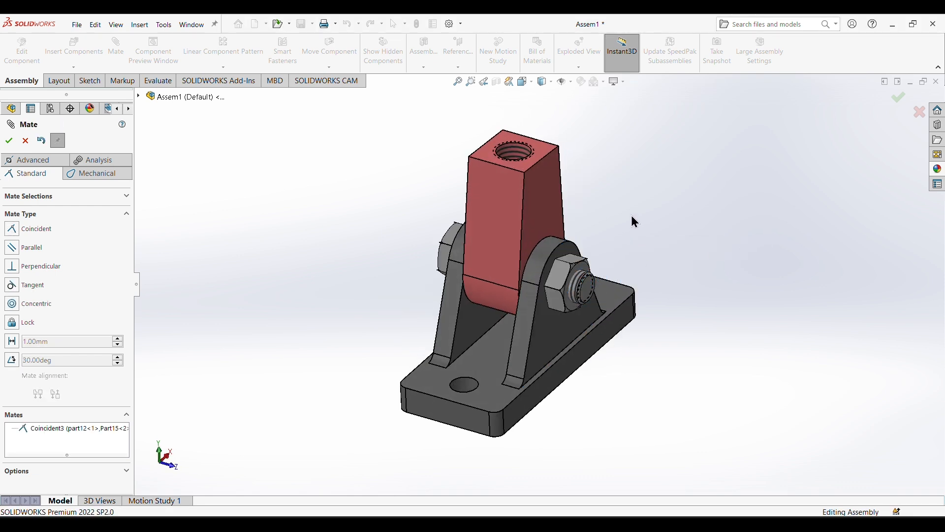
middle_drag(630, 220, 608, 211)
click(7, 141)
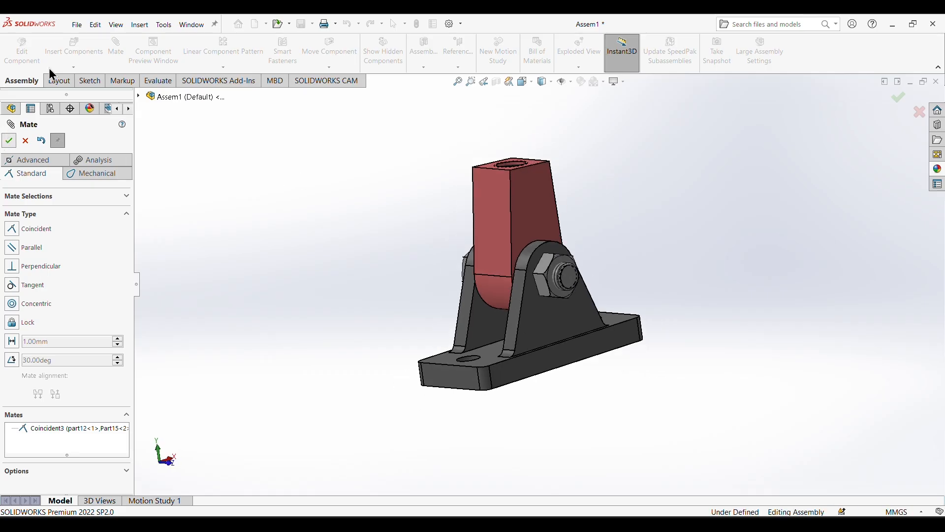
Insert the ring Part16 into the assembly, in the empty space beside Part13.
click(85, 48)
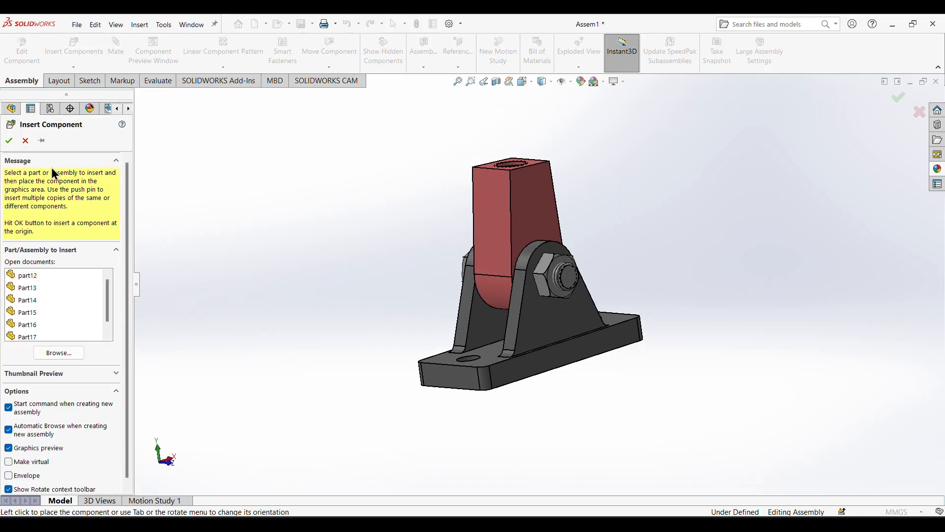
click(30, 326)
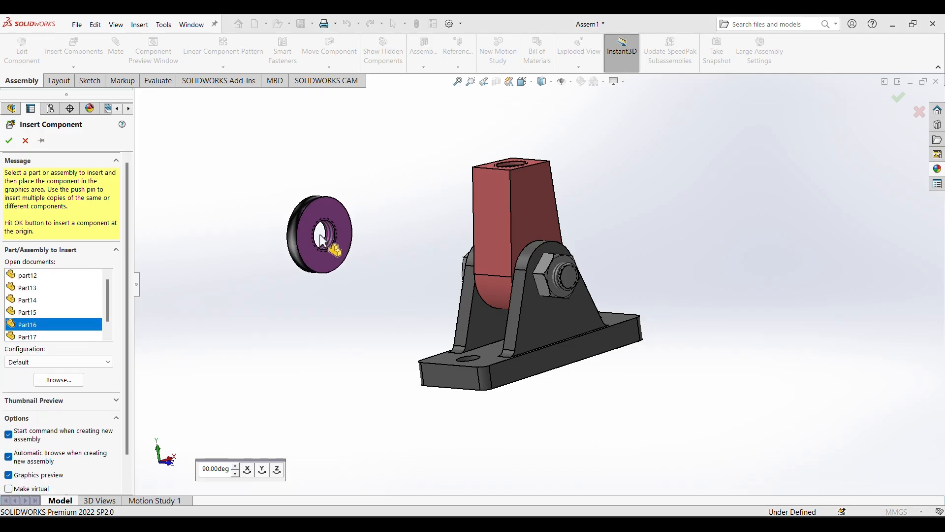
click(320, 238)
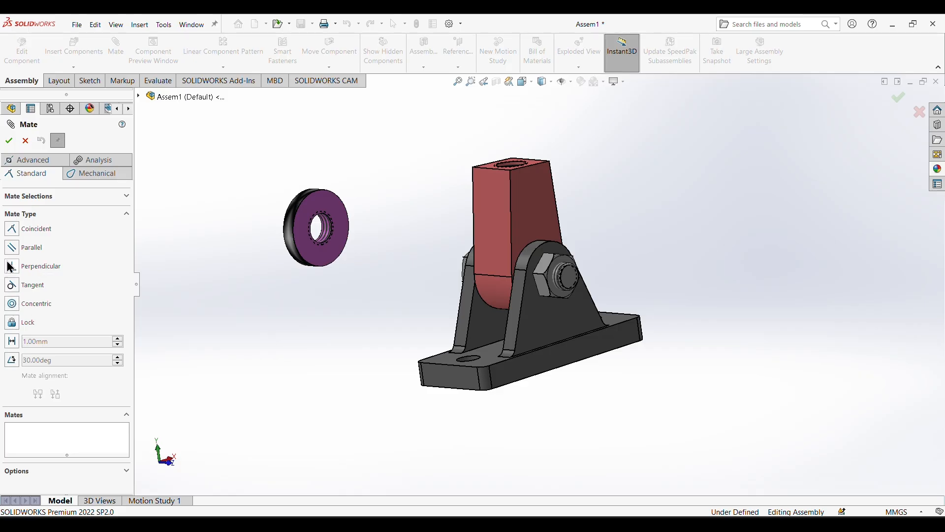
Add a concentric mate between Part16's hole and the threaded hole in Part13's upper end, and lift the ring above Part13.
click(323, 240)
middle_drag(404, 197, 399, 219)
click(523, 172)
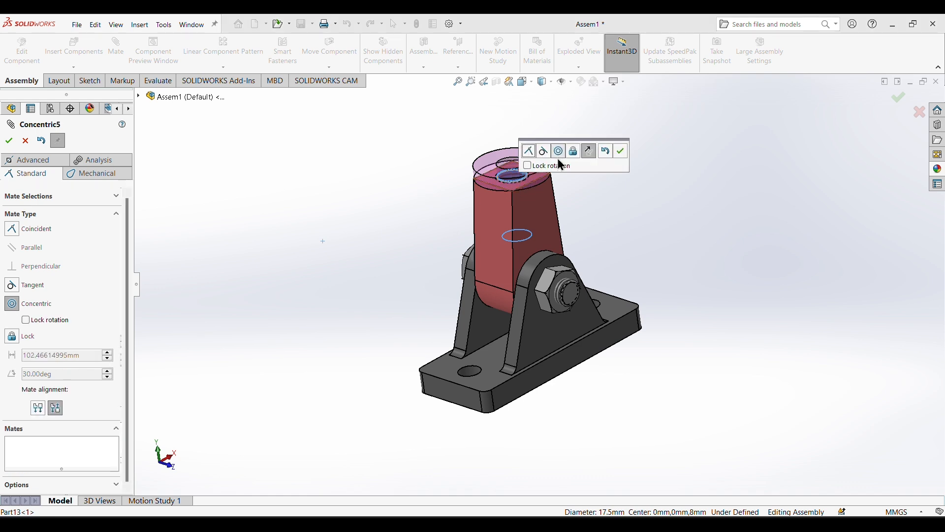
key(Return)
drag(527, 150, 533, 98)
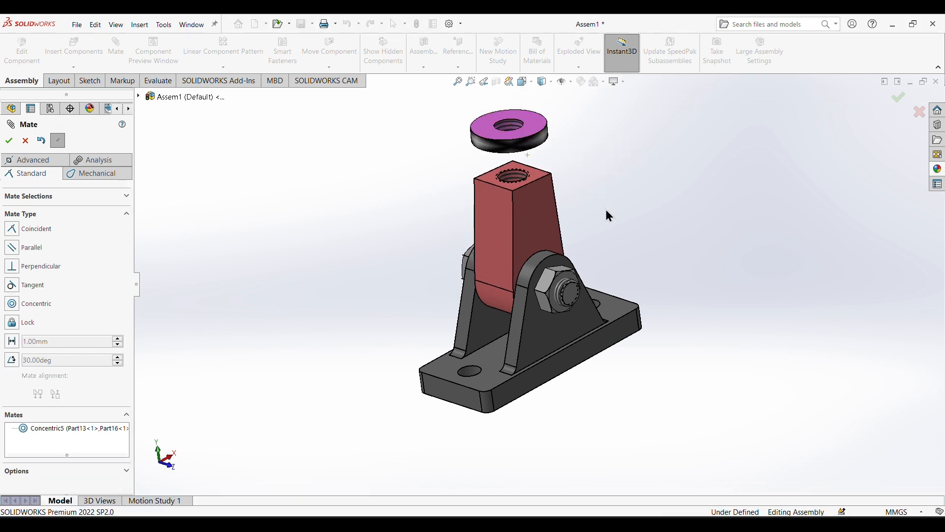
Add a coincident mate between Part16's underside and Part13's top face, and finish mating.
middle_drag(606, 209, 588, 101)
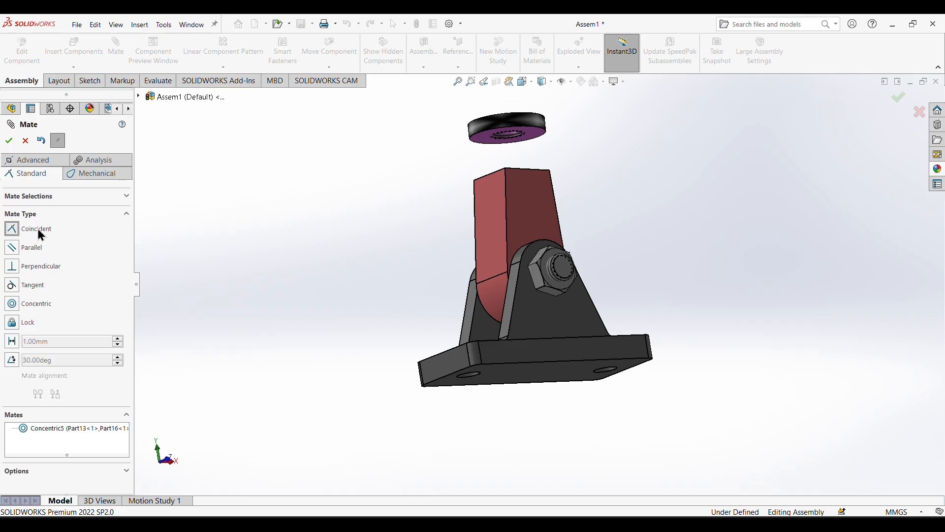
click(536, 131)
middle_drag(597, 121, 548, 194)
click(540, 177)
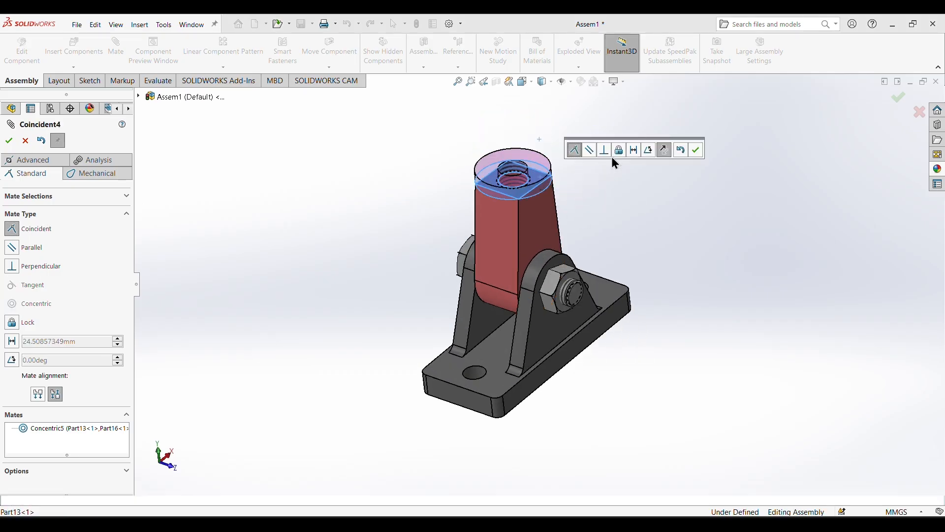
click(696, 149)
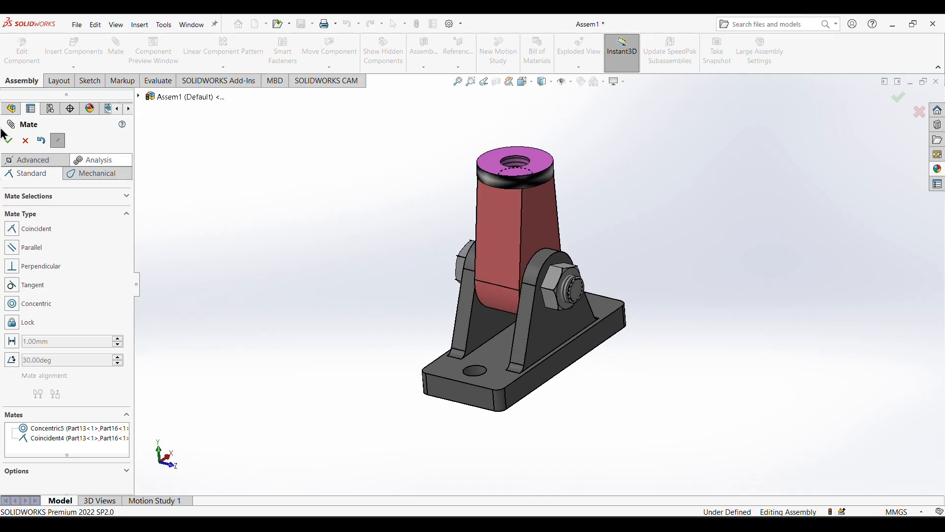
click(9, 140)
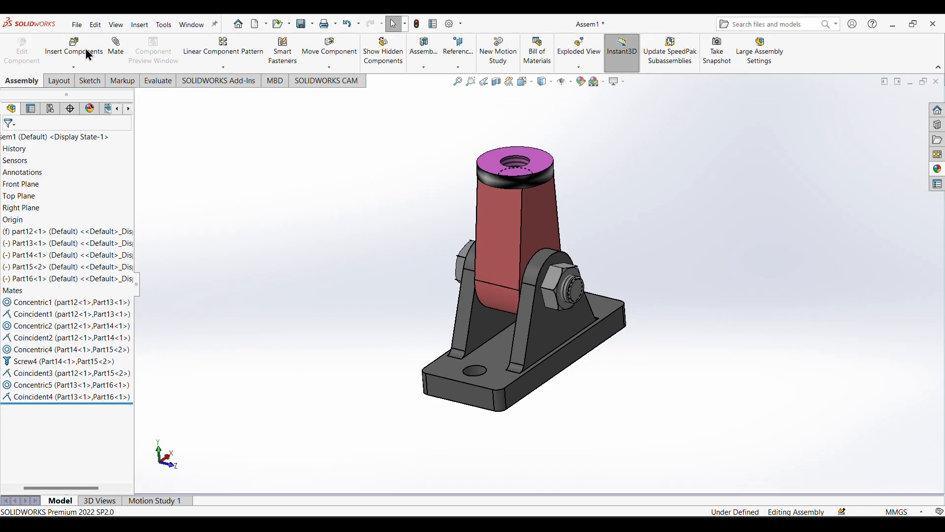
Insert the threaded rod Part17 beside Part16, turned by 90 degrees so it stands upright with its thread downwards.
click(86, 49)
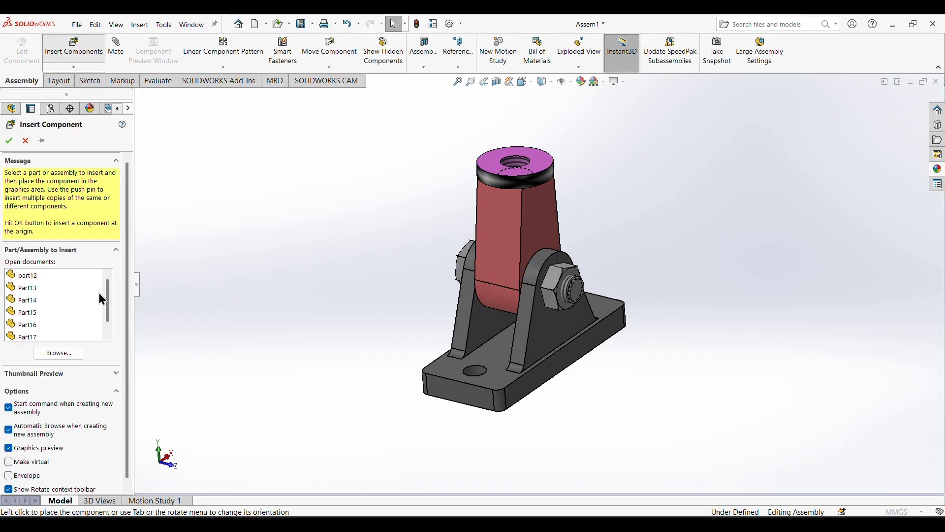
click(24, 334)
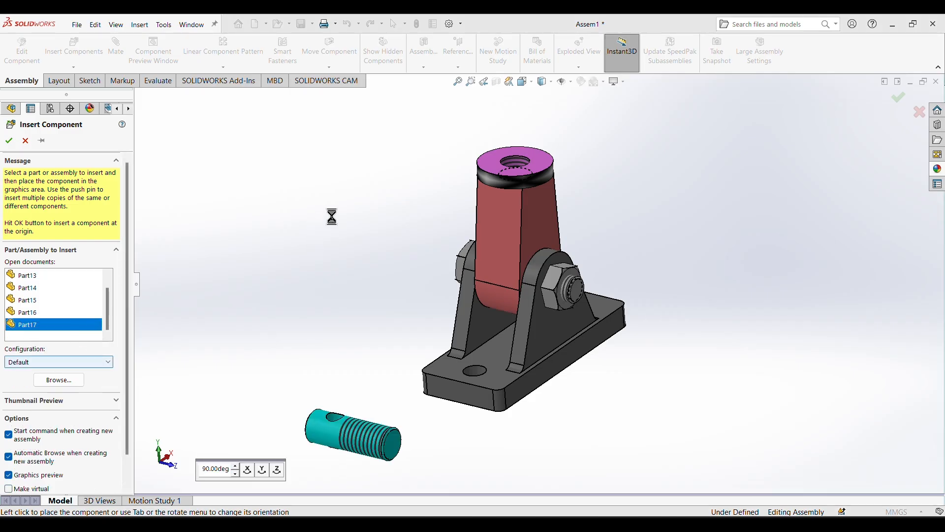
scroll(339, 209, up, 1)
middle_drag(361, 236, 368, 225)
key(Tab)
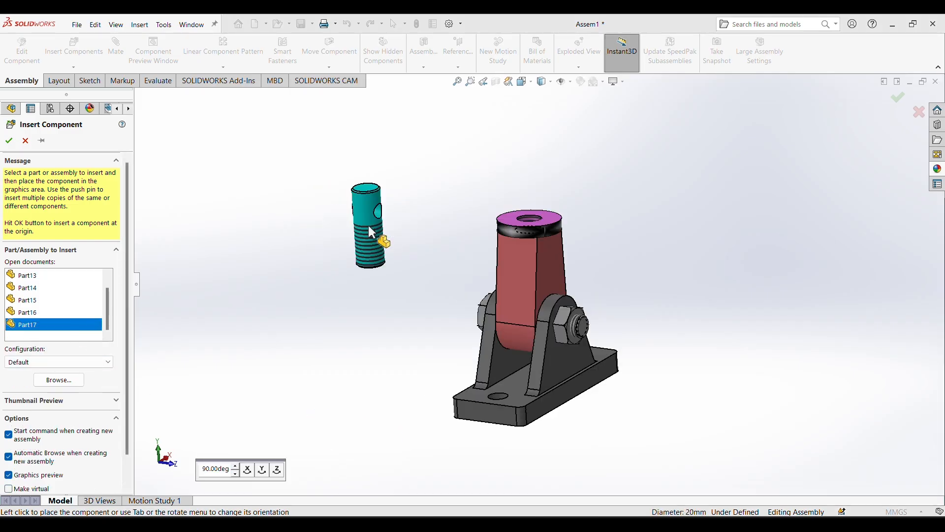
click(432, 212)
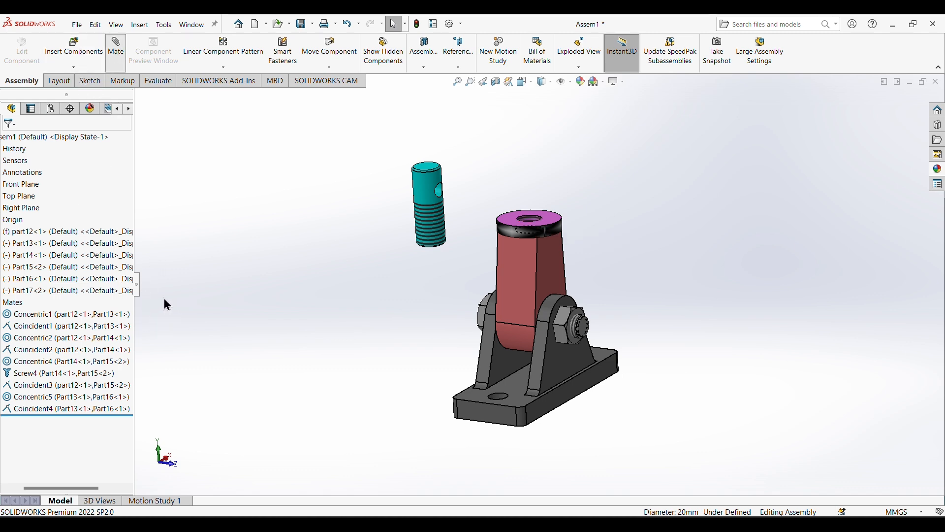
Add a concentric mate between Part17's lower threaded end and Part16's hole, and slide the rod up along its axis.
click(435, 244)
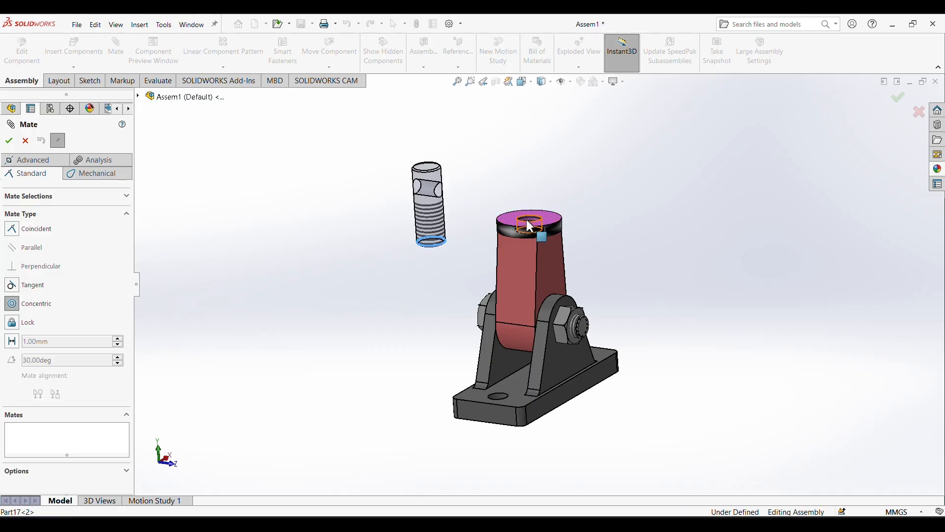
click(529, 225)
click(658, 181)
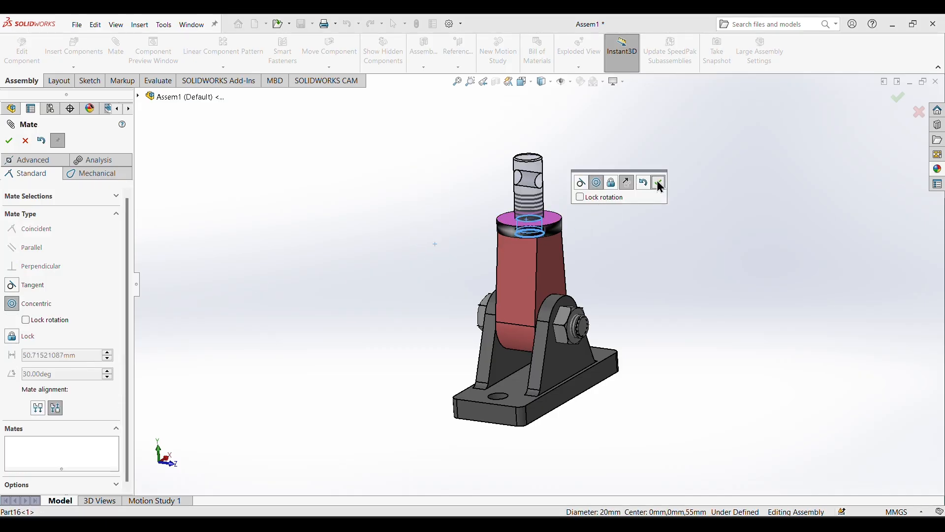
drag(533, 170, 573, 121)
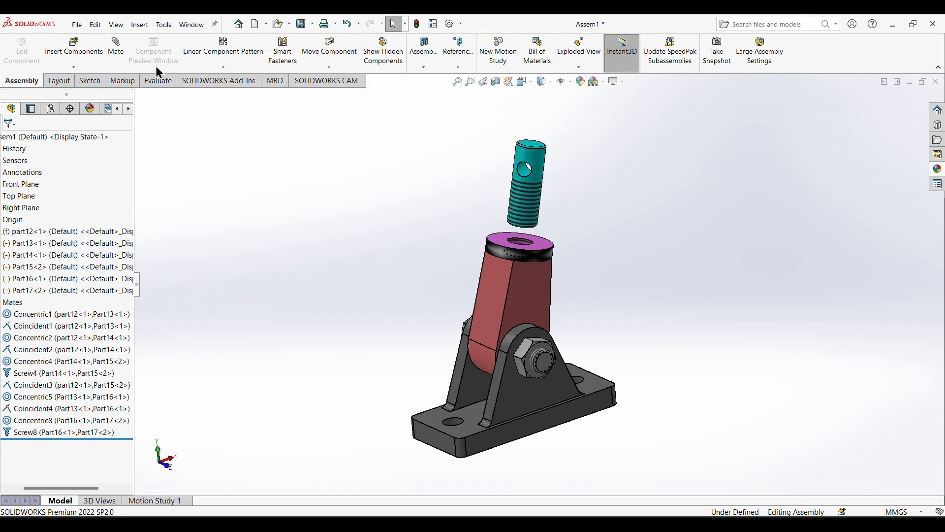
Set up a screw mate at 1 revolution/mm between Part17's cylindrical face and the Part16 ring, and lower the rod into the ring.
click(117, 48)
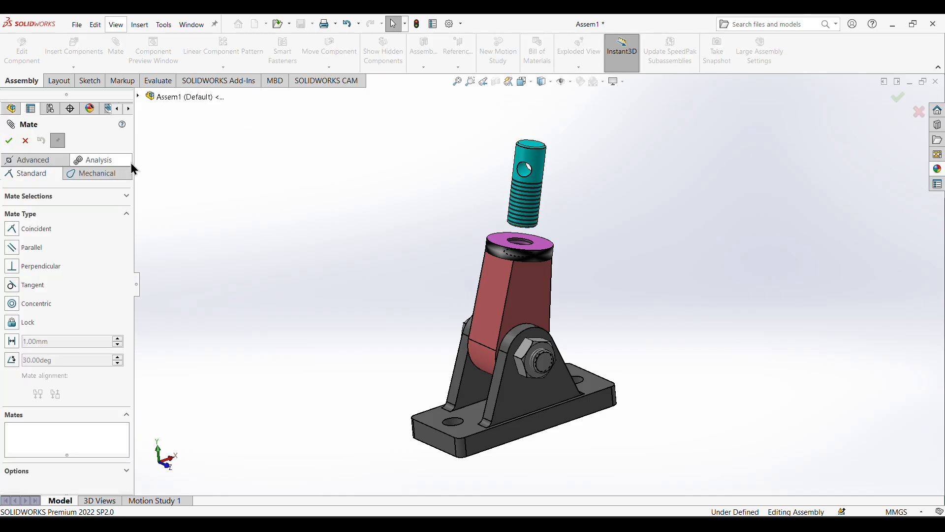
click(91, 174)
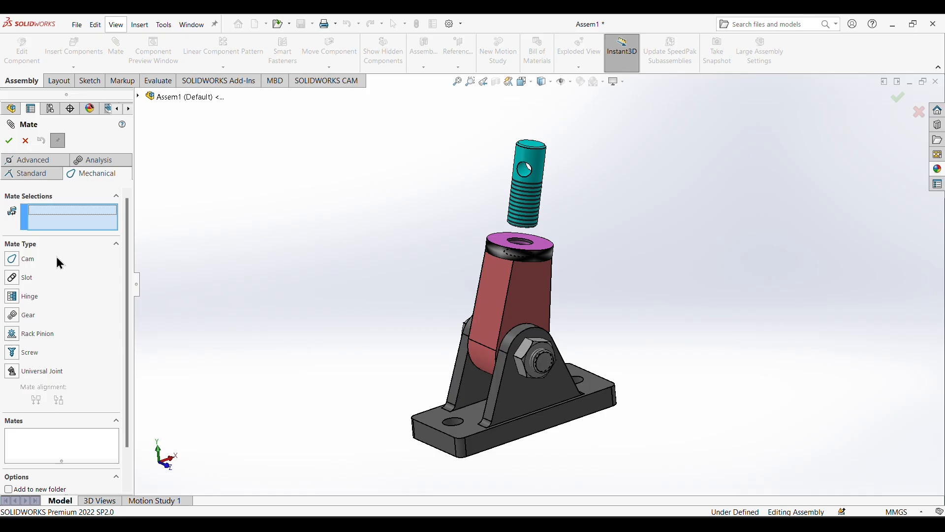
click(12, 352)
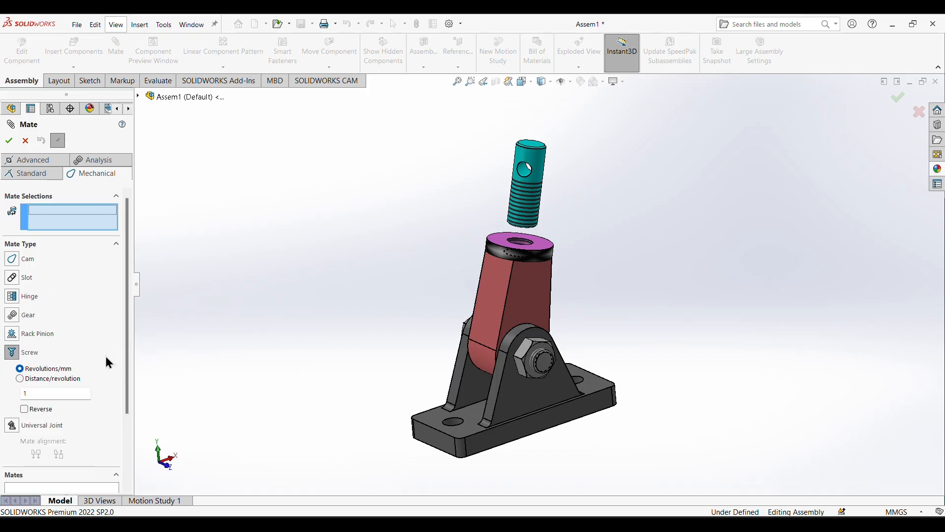
click(540, 209)
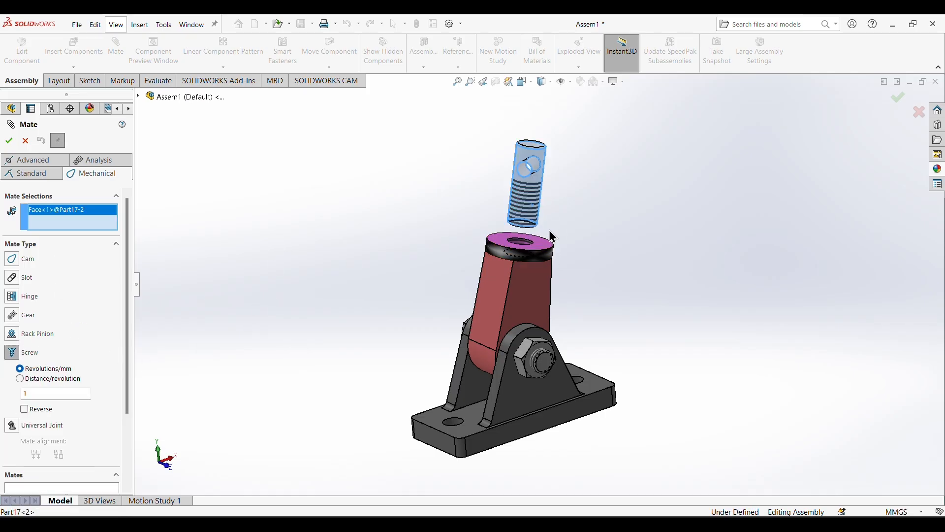
click(524, 248)
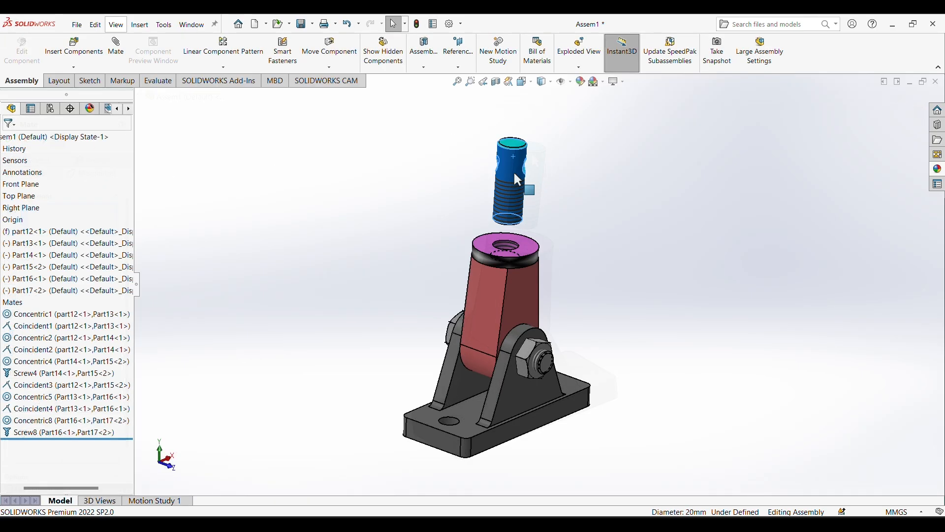
drag(513, 172, 530, 214)
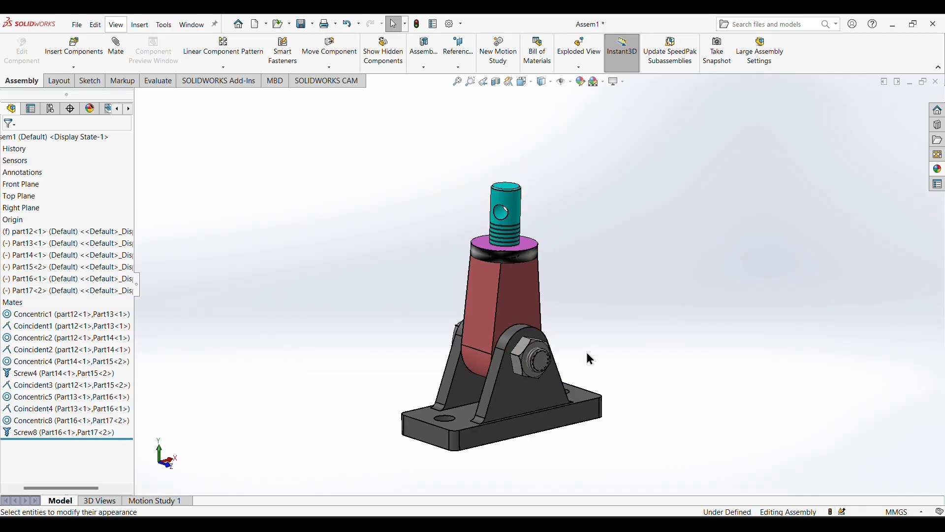
Apply a colour appearance to the part12 base at component level, trying green first and settling on yellow.
middle_drag(587, 354, 615, 335)
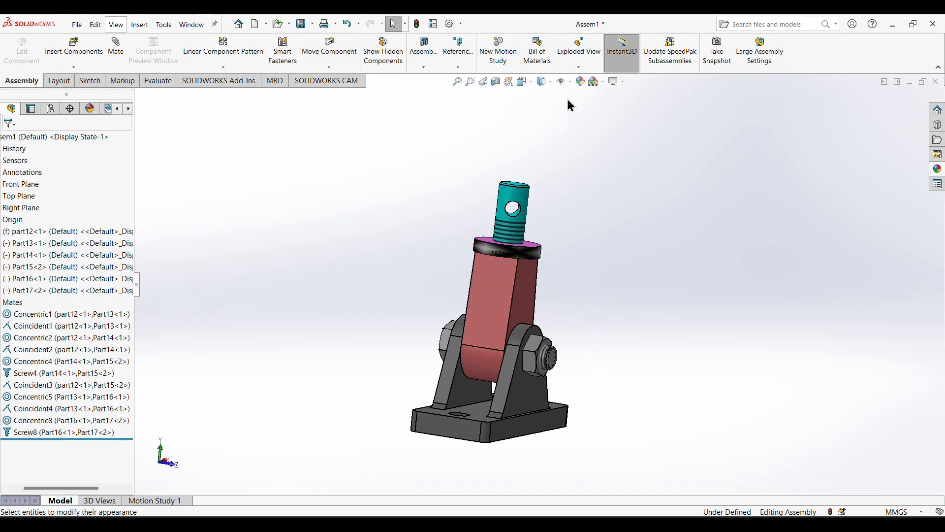
click(582, 81)
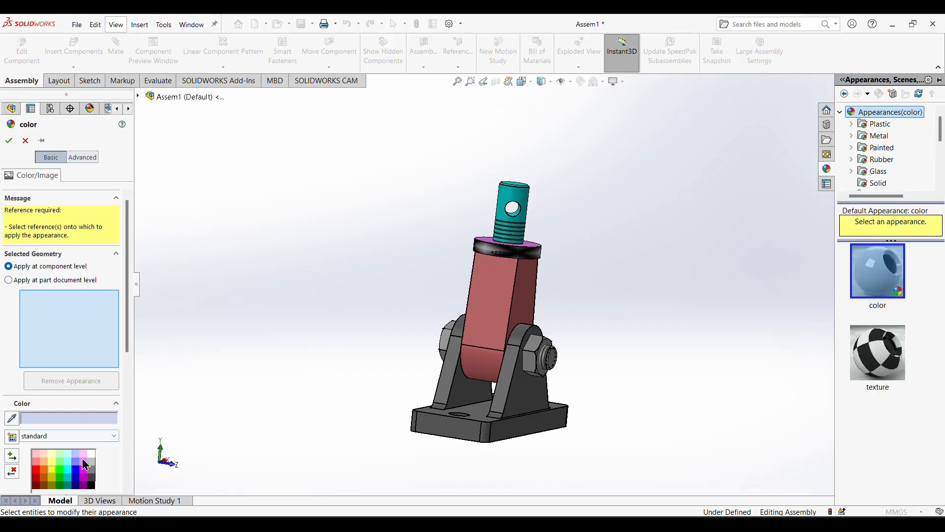
click(57, 470)
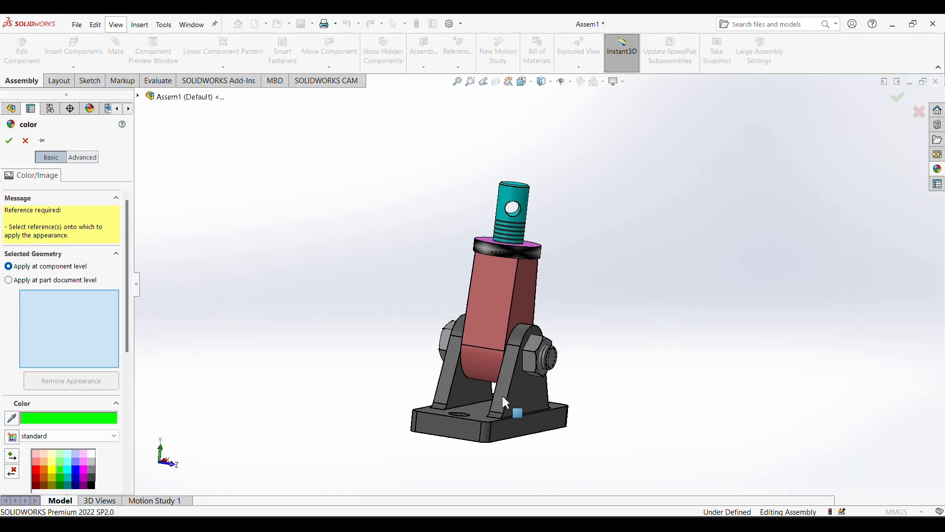
click(530, 404)
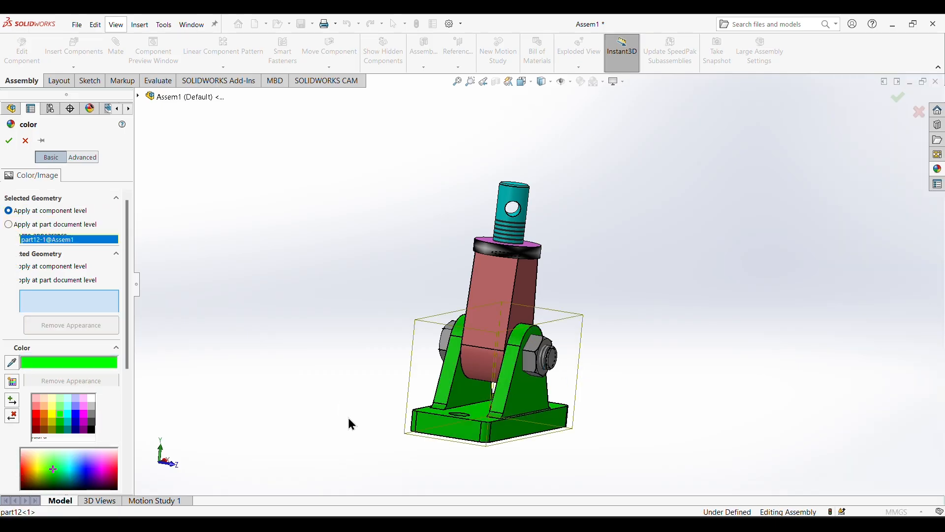
middle_drag(350, 422, 360, 394)
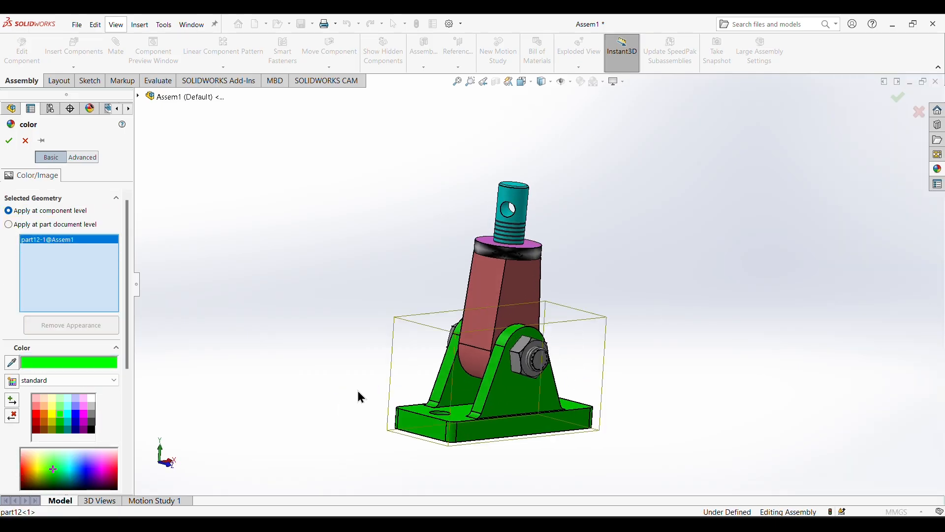
click(49, 413)
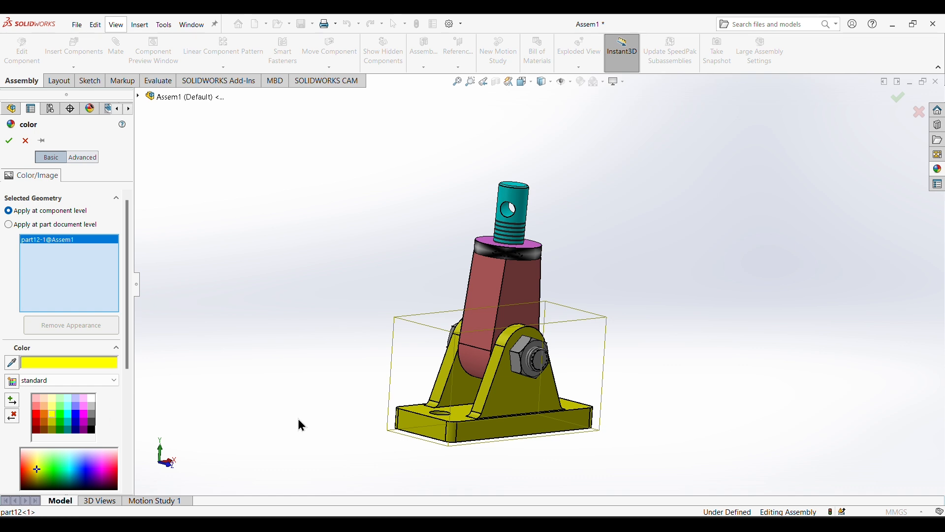
mouse_move(341, 420)
middle_down()
mouse_move(364, 425)
mouse_move(337, 435)
mouse_move(403, 431)
mouse_move(368, 430)
mouse_move(403, 422)
mouse_move(447, 433)
mouse_move(335, 427)
middle_up()
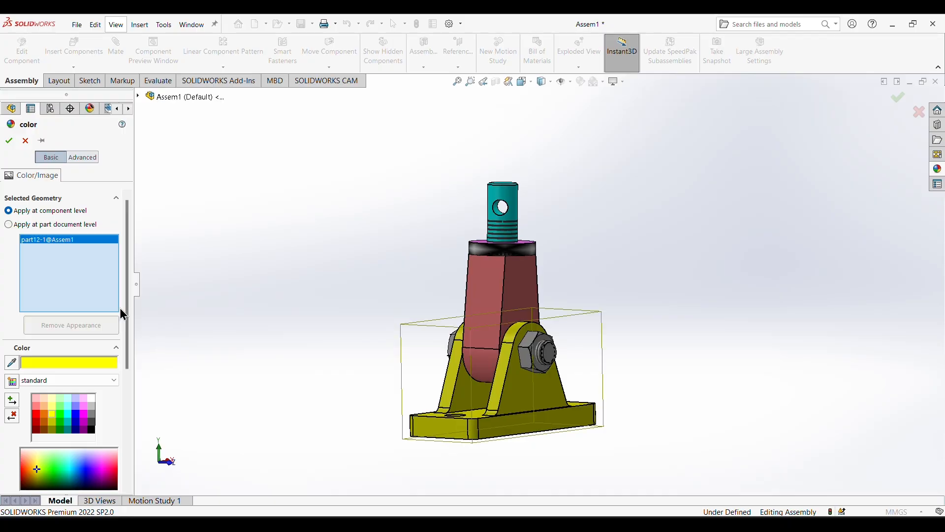
click(10, 139)
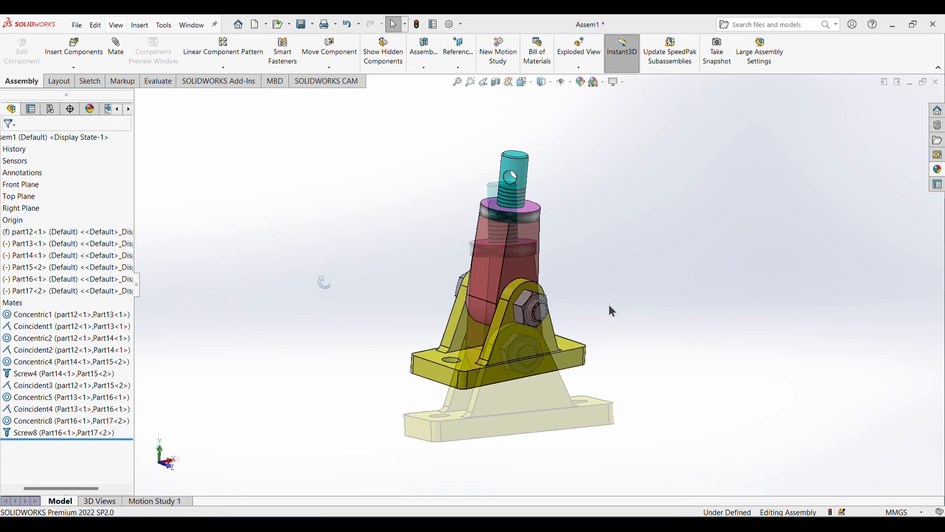
middle_drag(612, 311, 699, 377)
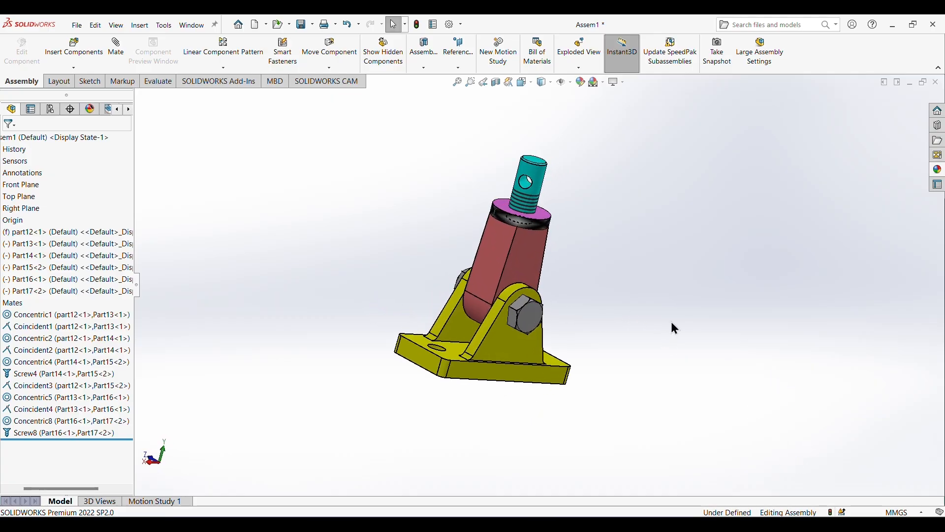
middle_drag(672, 323, 460, 358)
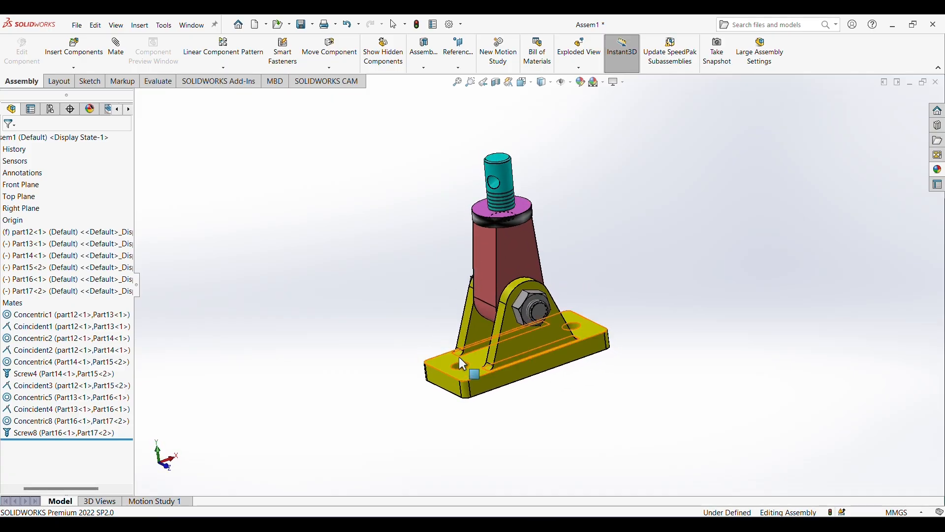